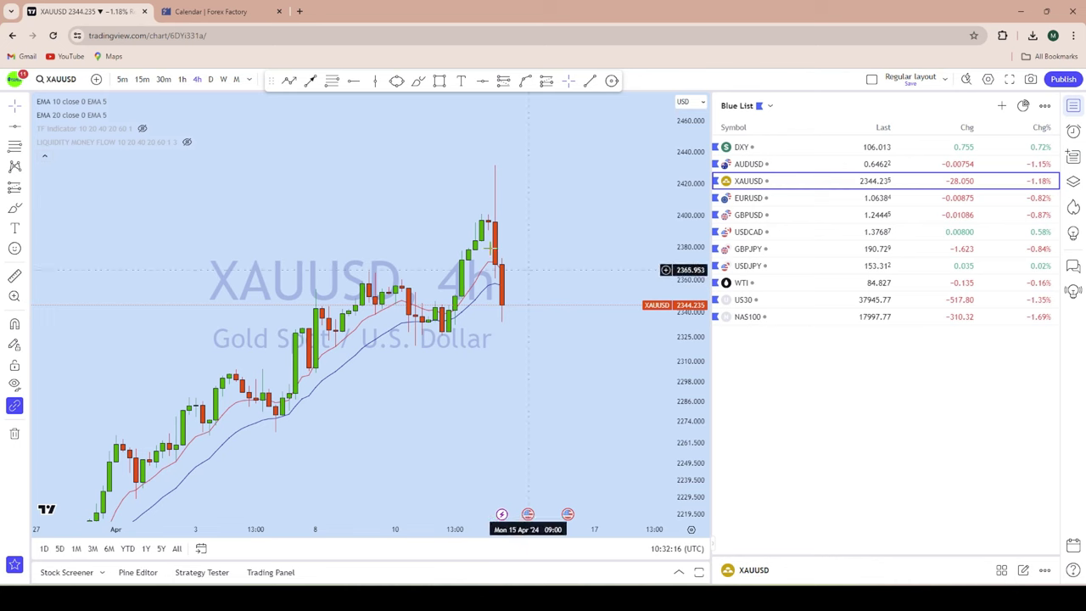
Review the upcoming high-impact news events on the Forex Factory calendar, and return to the XAUUSD chart
click(211, 11)
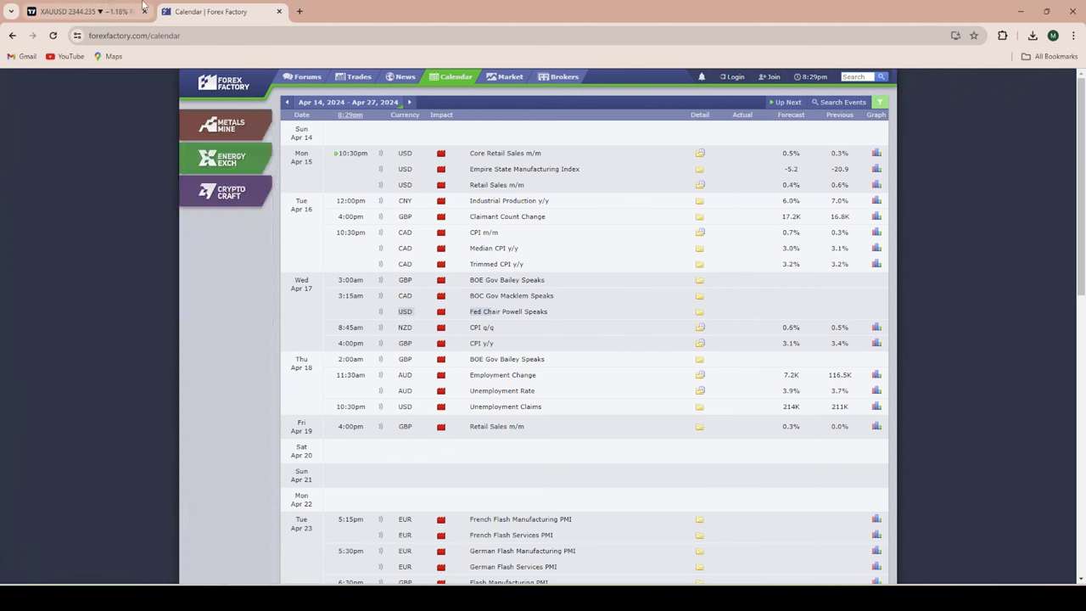
click(85, 11)
scroll(616, 269, up, 3)
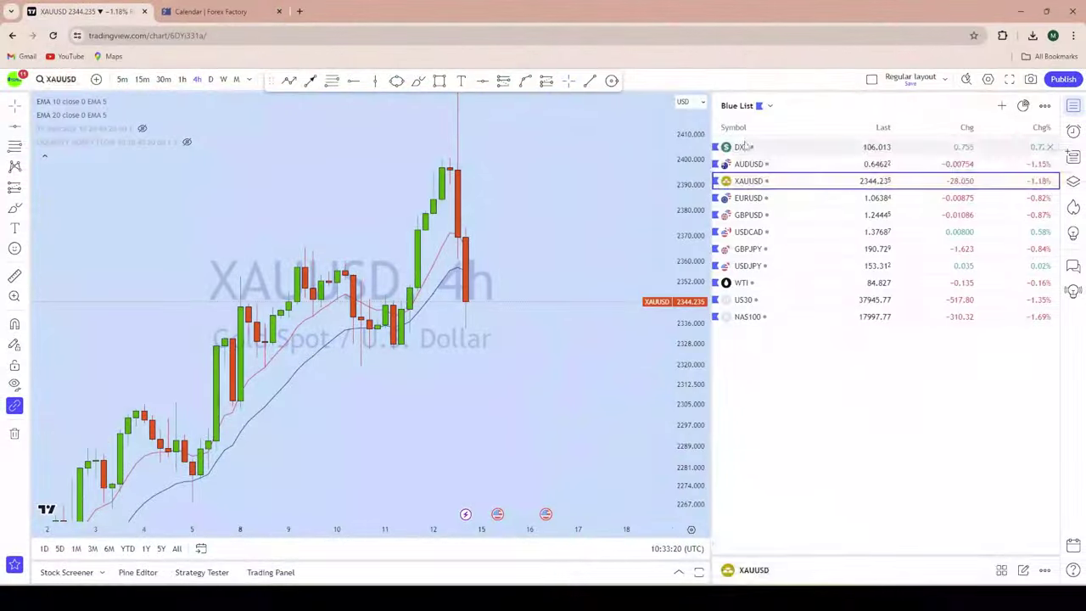
Open the DXY chart from the watchlist on the 4h timeframe
click(740, 147)
drag(479, 229, 599, 293)
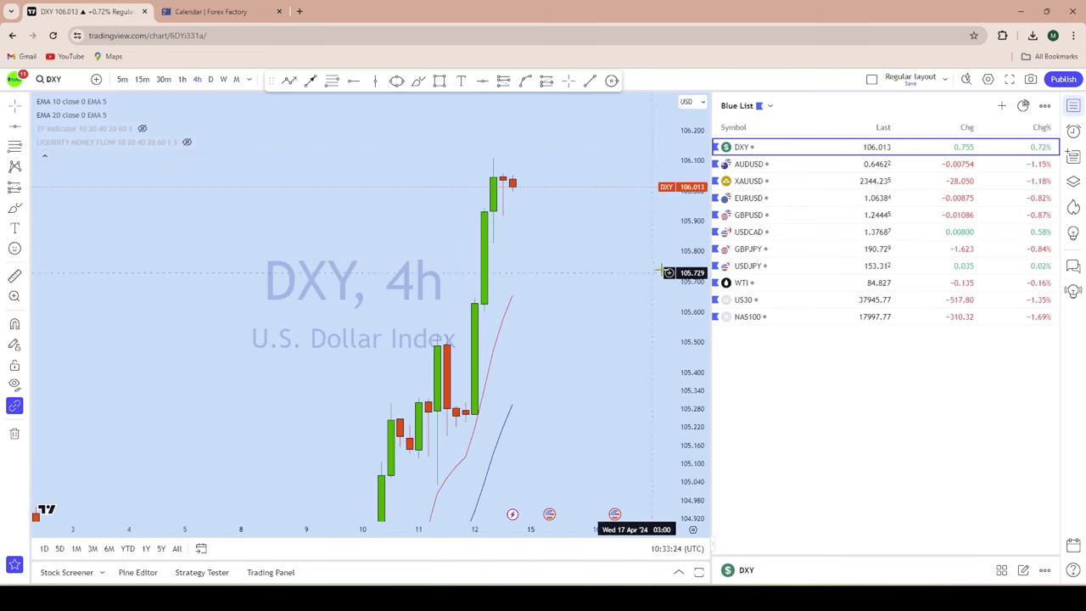
drag(682, 259, 682, 404)
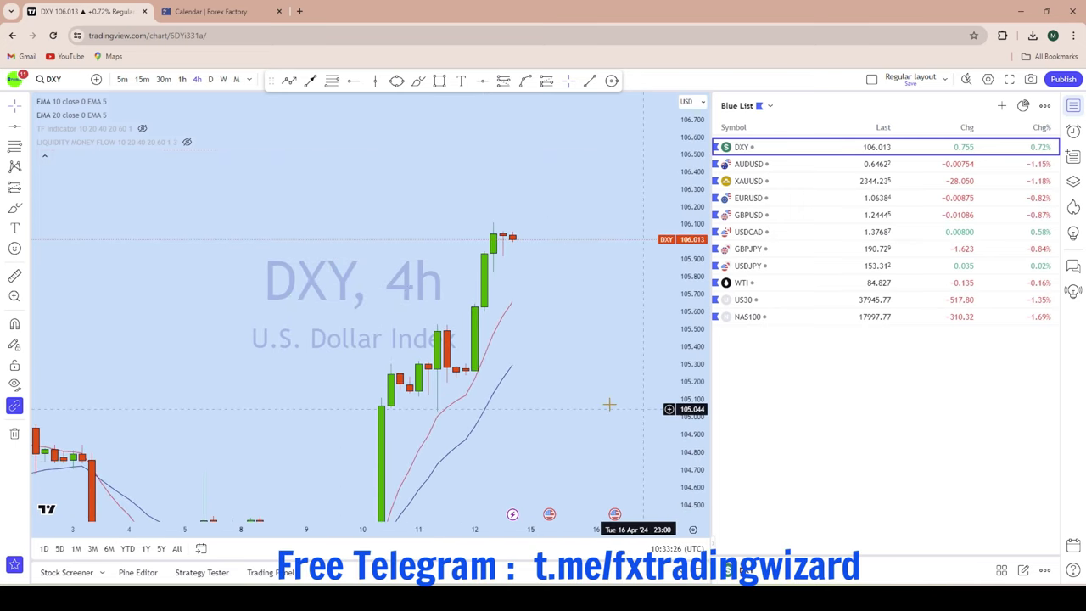
drag(546, 342, 528, 296)
scroll(582, 279, down, 1)
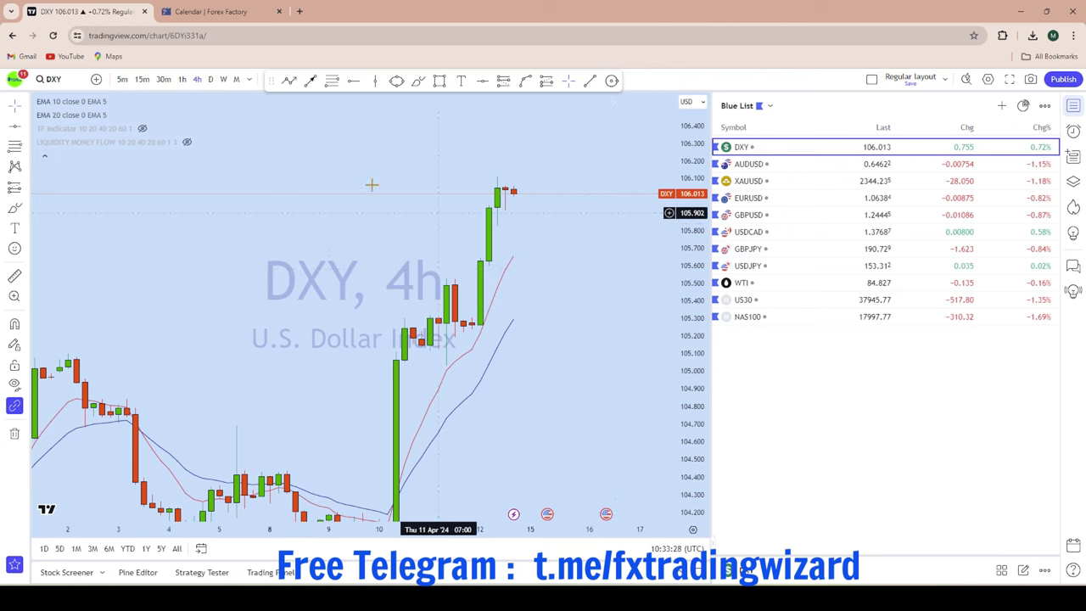
Switch DXY to the monthly timeframe and place a horizontal line at about 102.878
click(236, 79)
drag(670, 208, 677, 357)
drag(693, 223, 687, 424)
scroll(560, 424, up, 3)
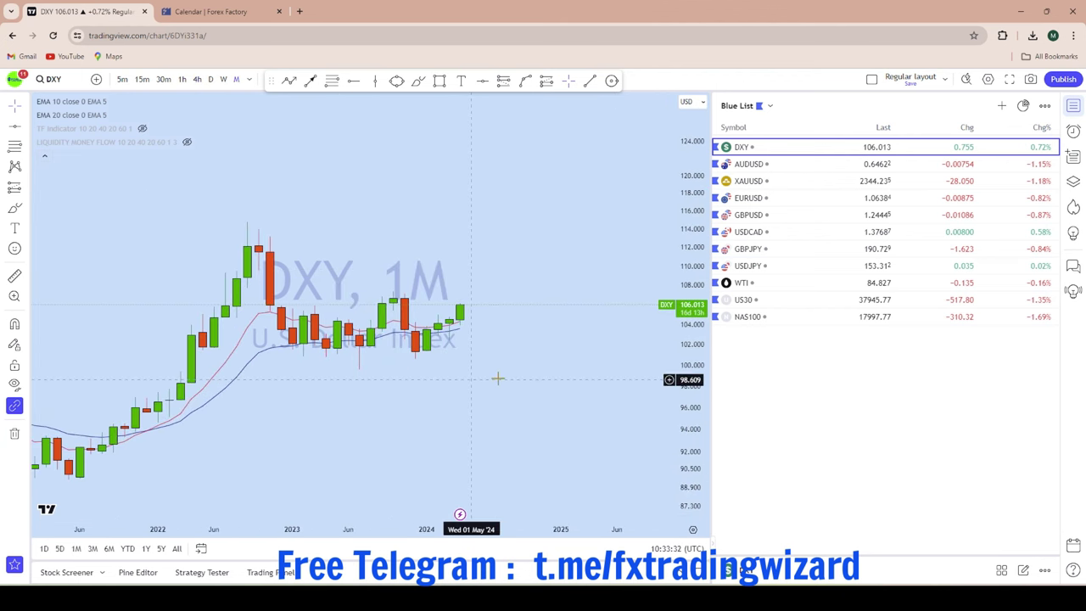
drag(497, 379, 560, 384)
scroll(606, 395, down, 4)
scroll(572, 427, up, 5)
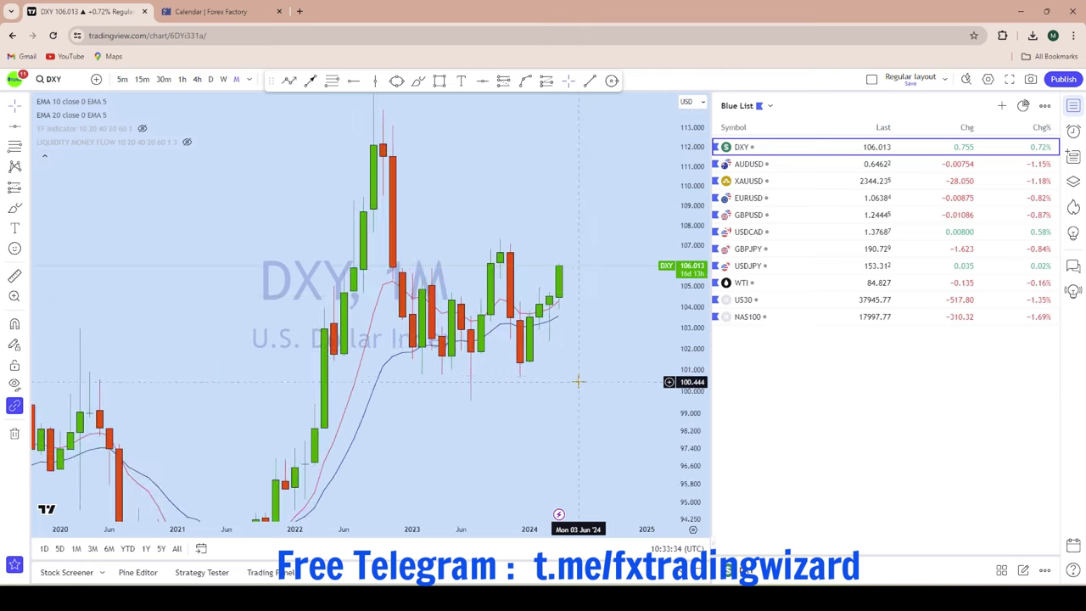
scroll(630, 347, up, 4)
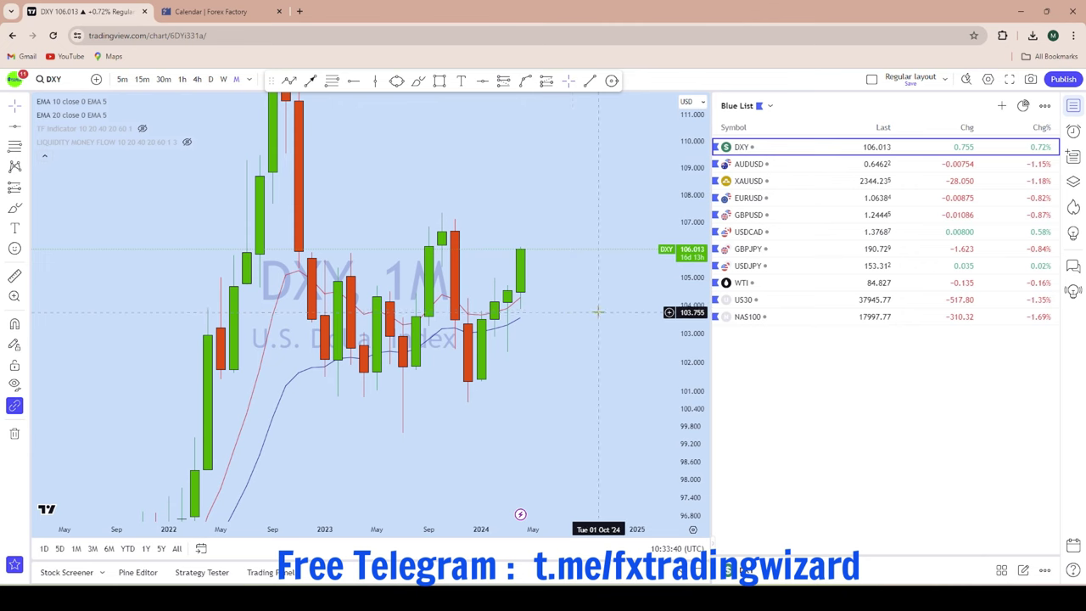
click(482, 81)
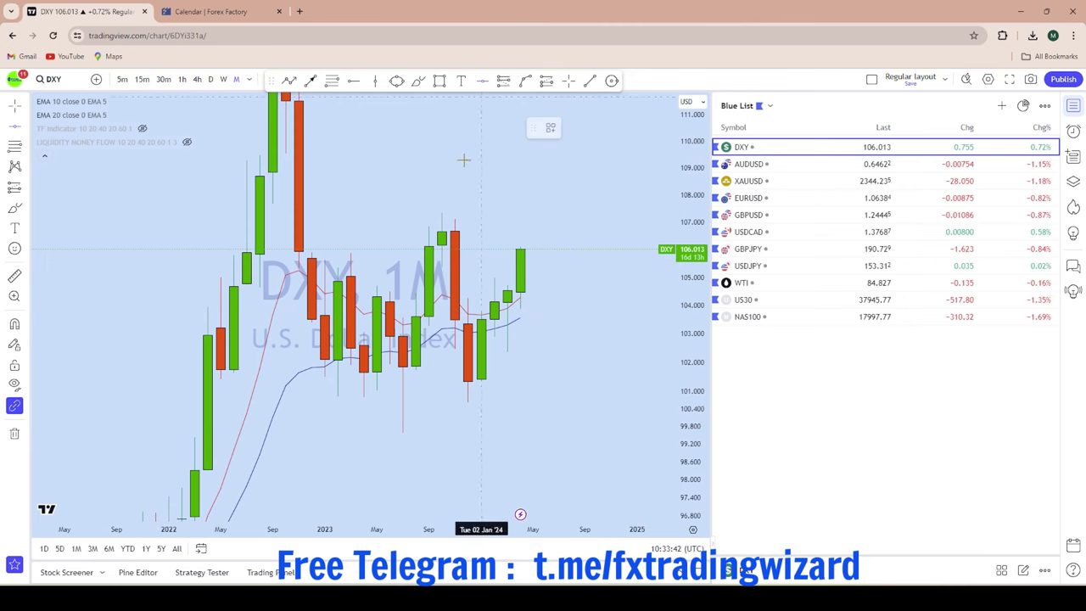
click(222, 338)
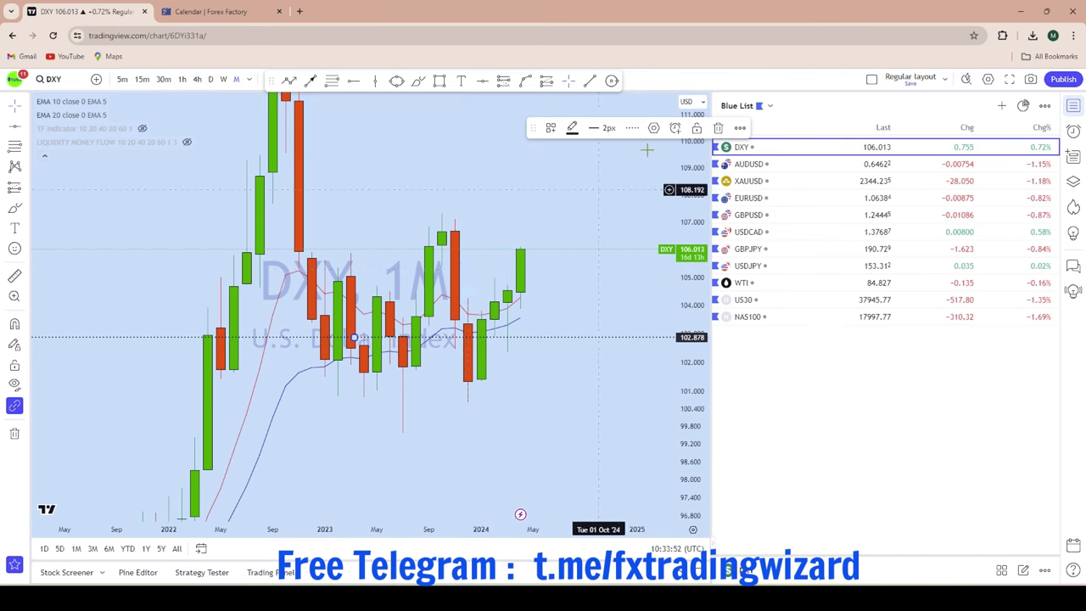
Draw a path arrow from the late-2023 monthly high down to the following low, and delete it
click(289, 81)
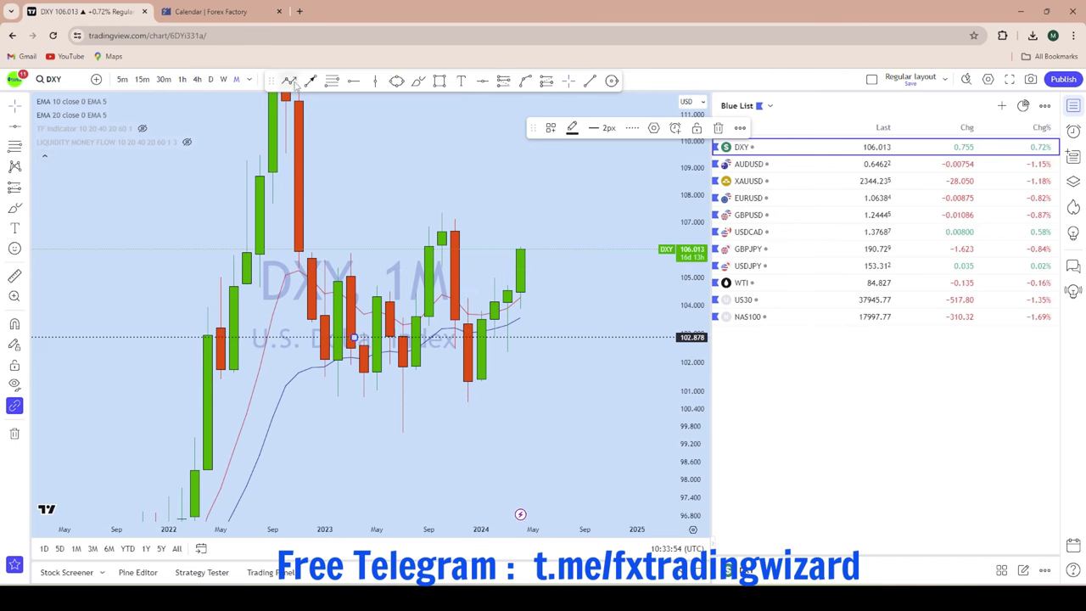
click(455, 218)
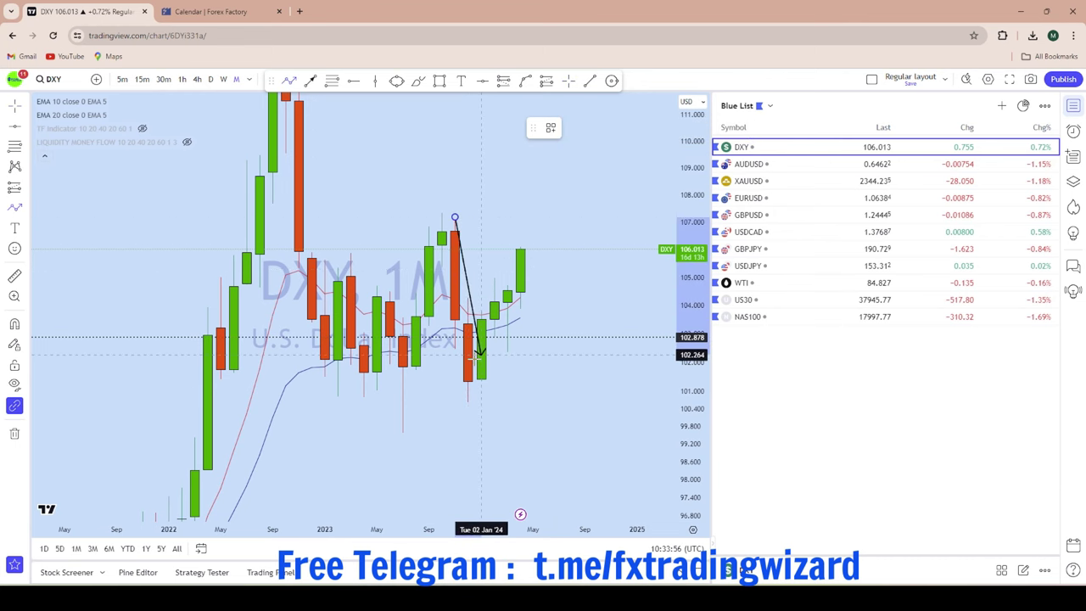
click(466, 401)
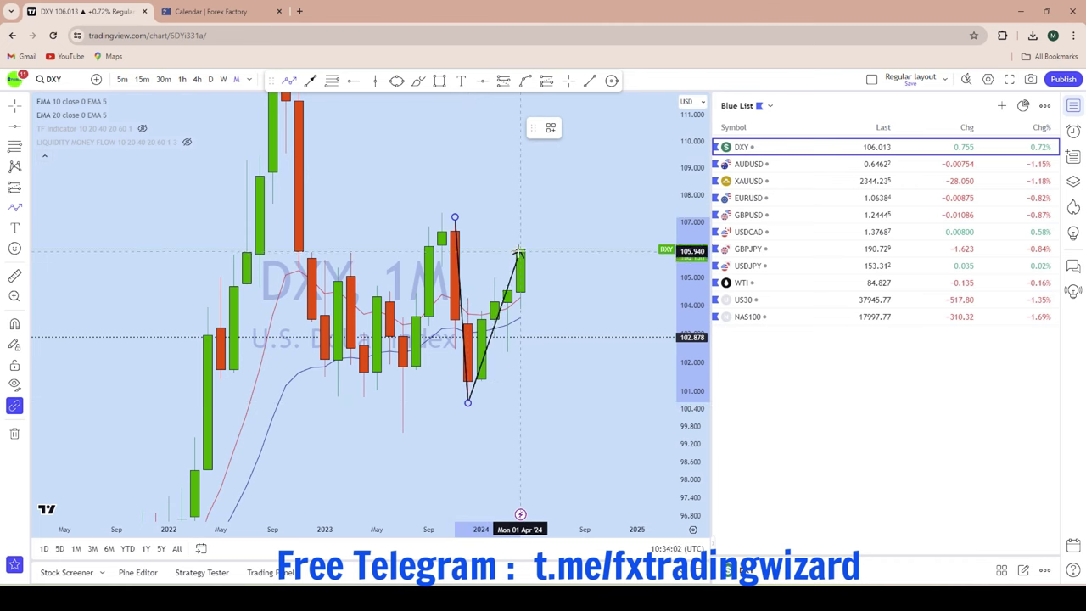
key(Escape)
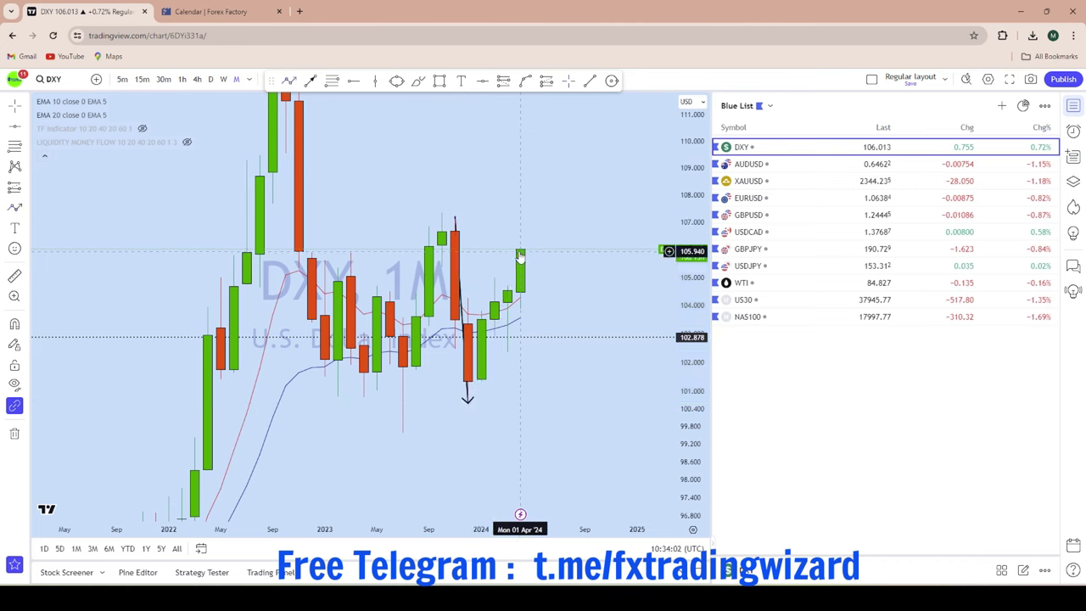
click(459, 262)
key(Delete)
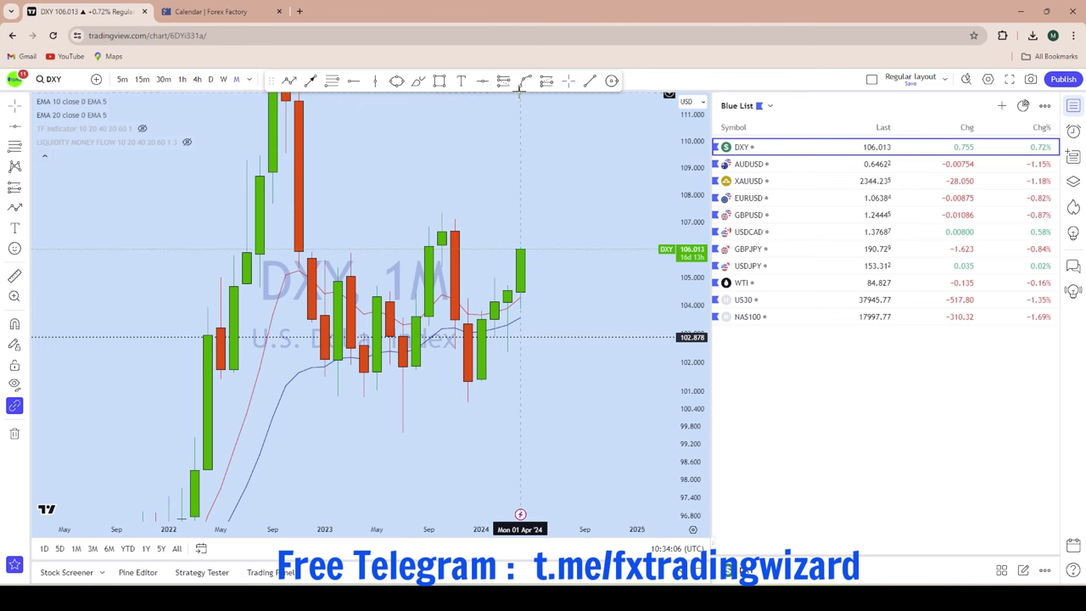
Draw a Fibonacci retracement from about 107.153 down to 100.620 on the monthly chart, and delete it
click(333, 81)
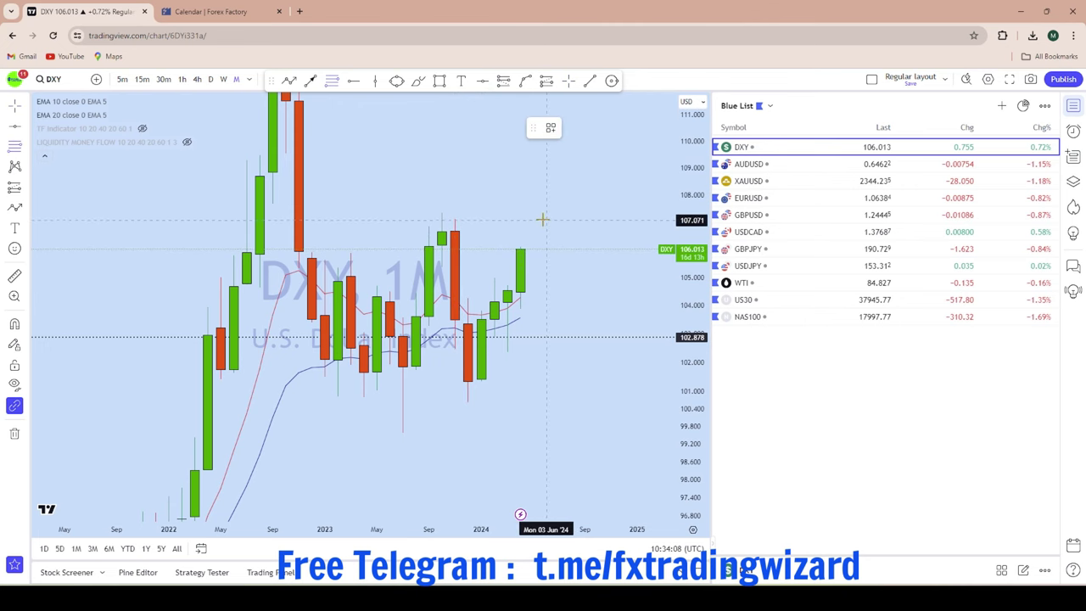
click(545, 218)
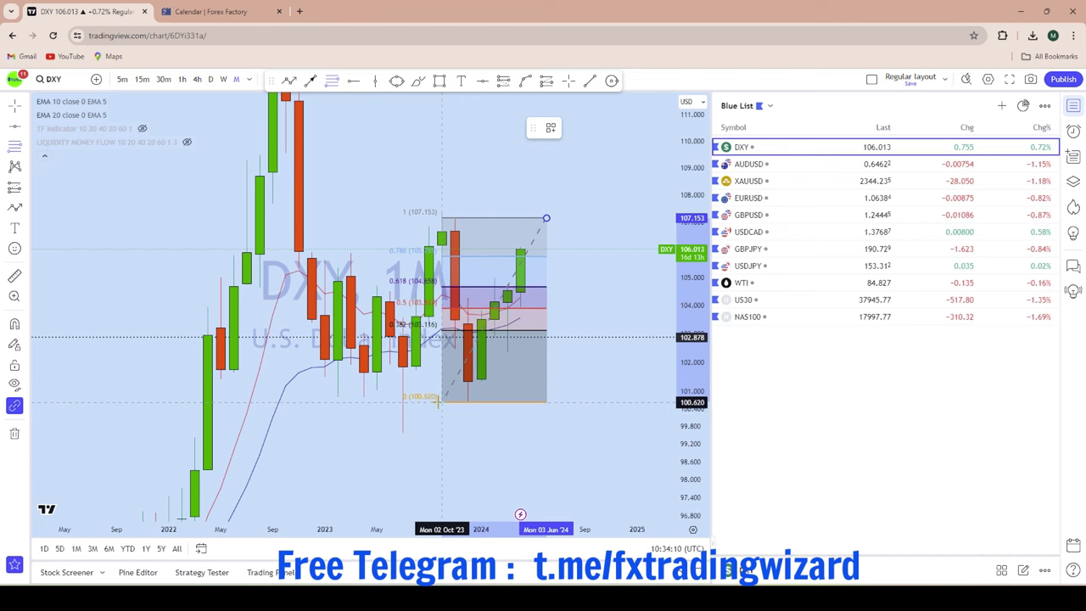
click(441, 402)
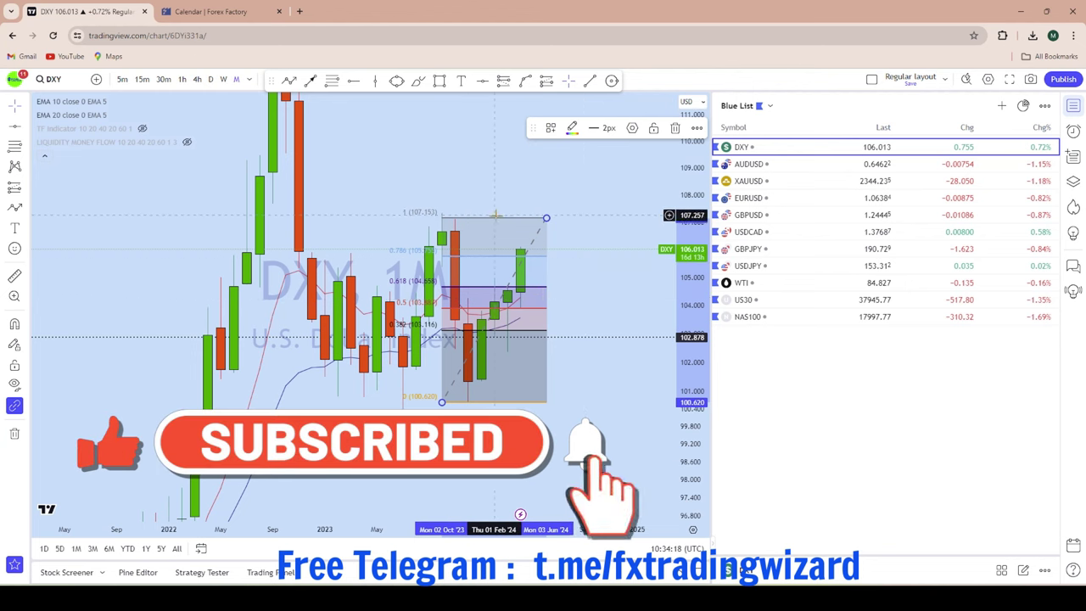
key(Delete)
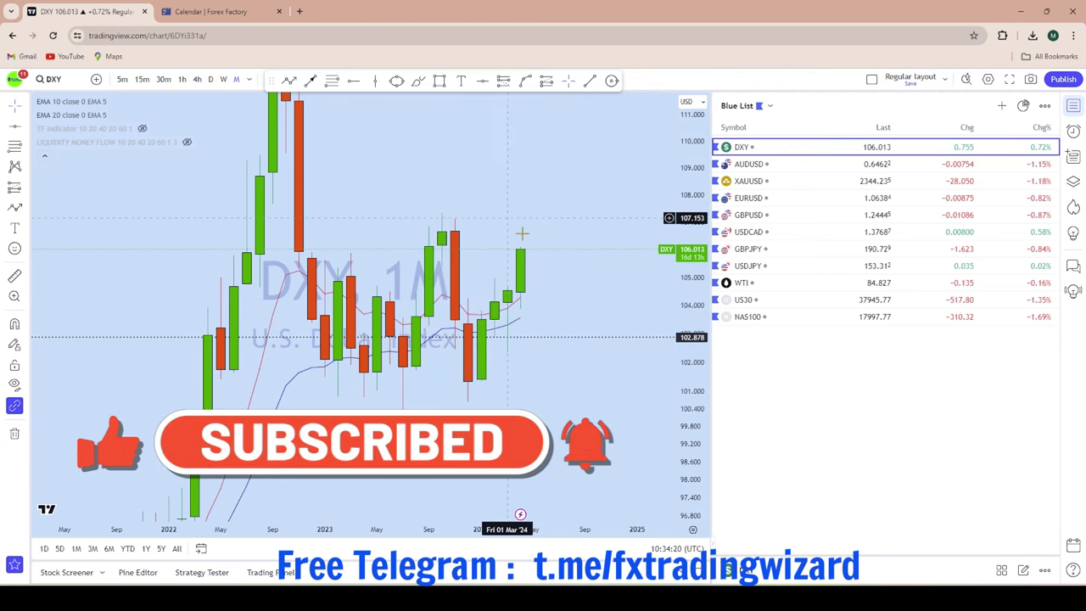
Place a second horizontal line at about 107.071, near the late-2023 highs
click(482, 81)
click(213, 220)
drag(484, 169, 470, 222)
scroll(648, 328, down, 4)
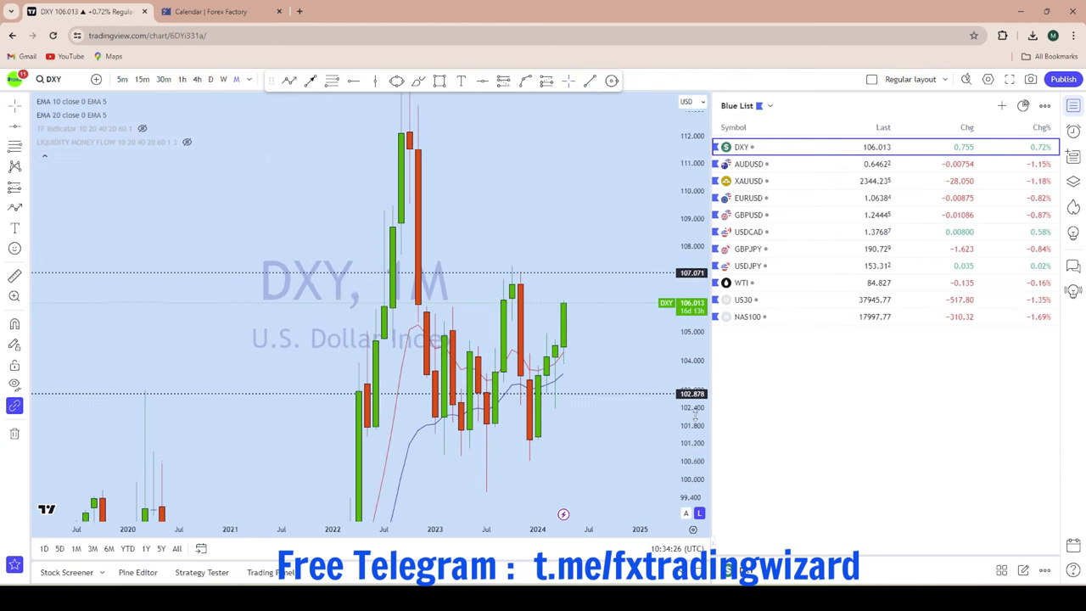
scroll(614, 356, up, 4)
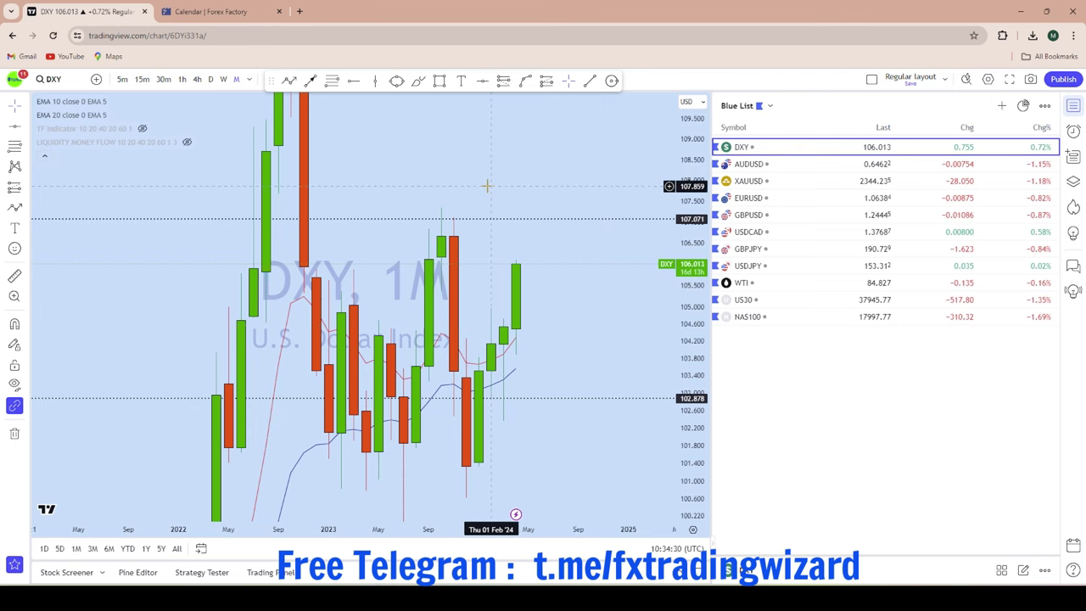
scroll(481, 187, down, 2)
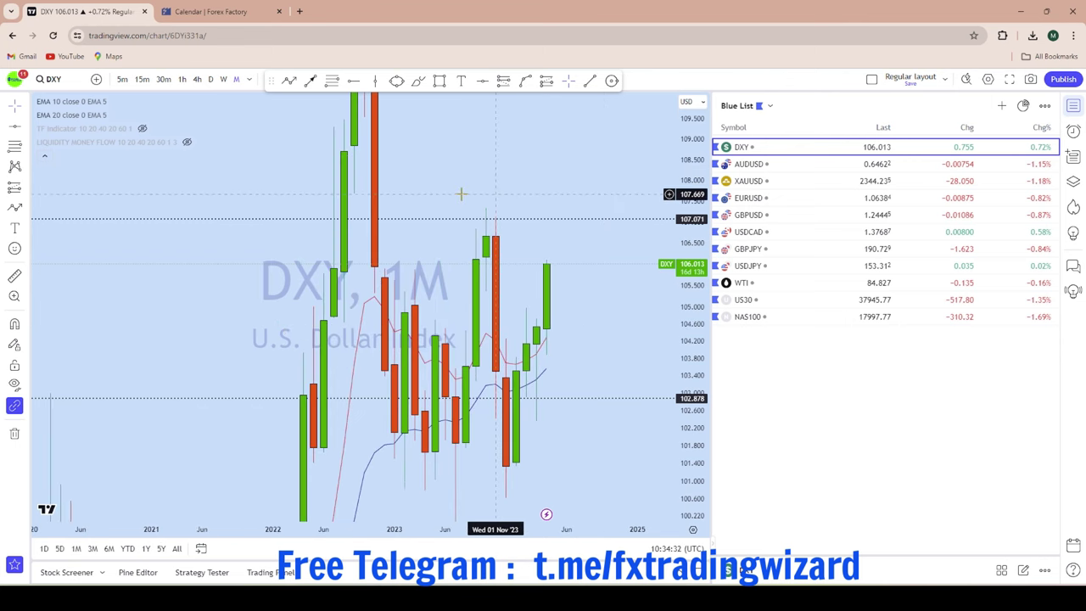
Switch the DXY chart to the weekly timeframe
scroll(608, 305, up, 2)
scroll(614, 305, down, 3)
drag(623, 327, 626, 300)
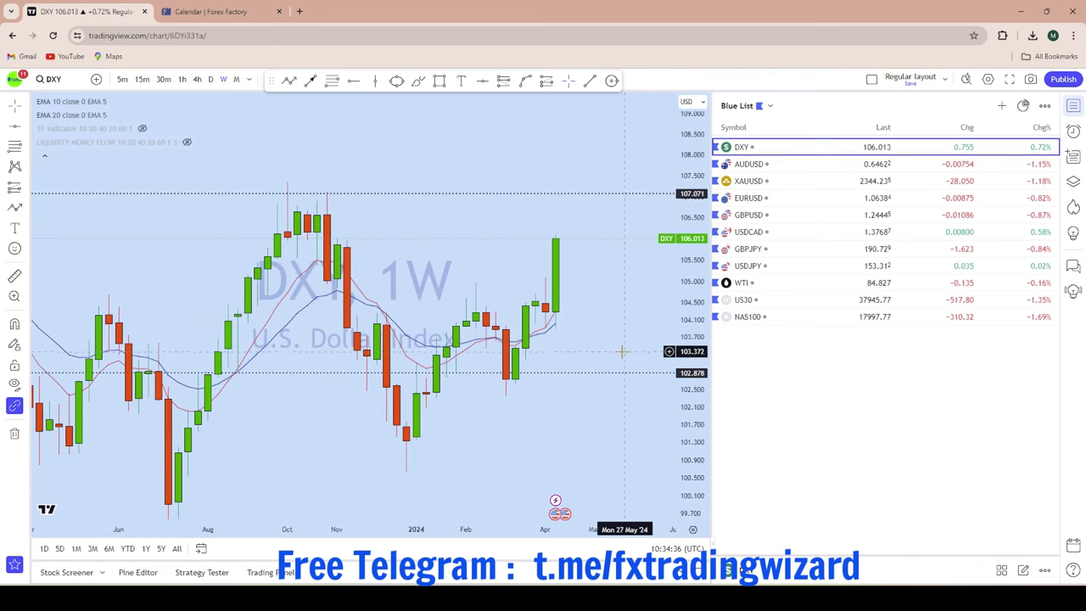
scroll(620, 351, down, 3)
drag(694, 297, 687, 372)
scroll(594, 356, up, 2)
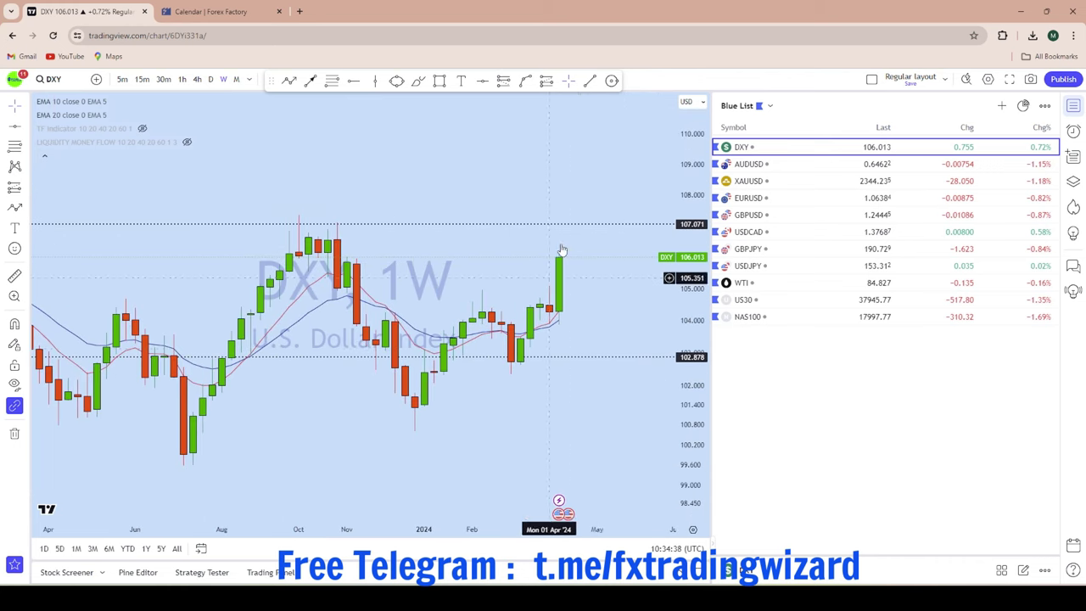
Trace the 2024 weekly upswing to above the 107.071 line with the Brush, move the floating drawing toolbar lower, and undo the stroke
click(418, 81)
mouse_move(415, 414)
mouse_down()
mouse_move(479, 288)
mouse_move(518, 367)
mouse_move(546, 288)
mouse_move(564, 342)
mouse_move(558, 204)
mouse_up()
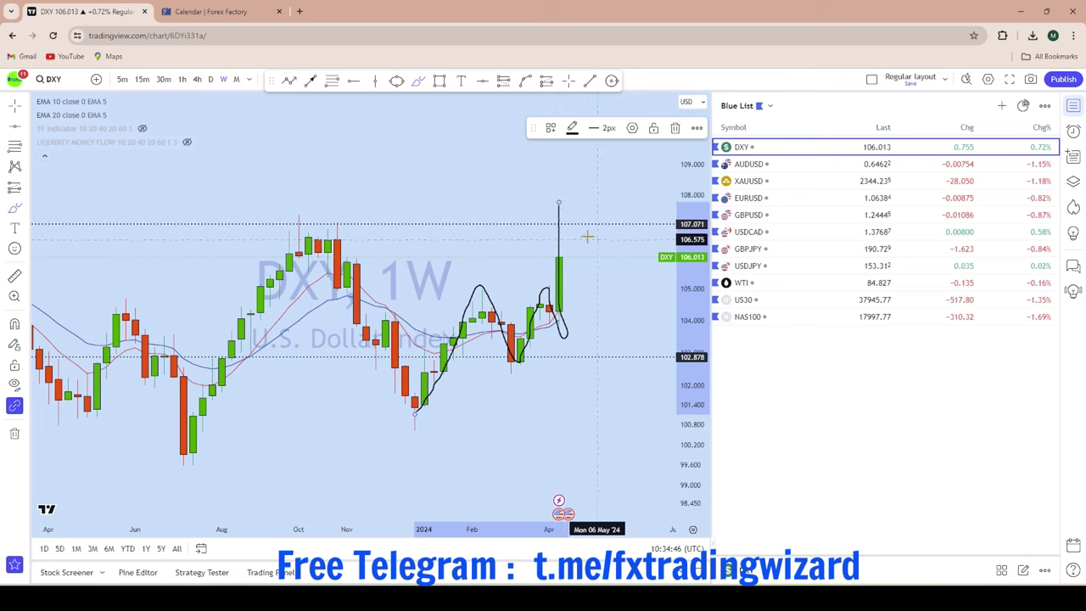
mouse_move(272, 80)
mouse_down()
mouse_move(362, 87)
mouse_move(336, 110)
mouse_up()
click(480, 78)
Sketch a Brush stroke upward from the latest weekly candle toward the 107.071 line, and undo it
scroll(570, 167, up, 3)
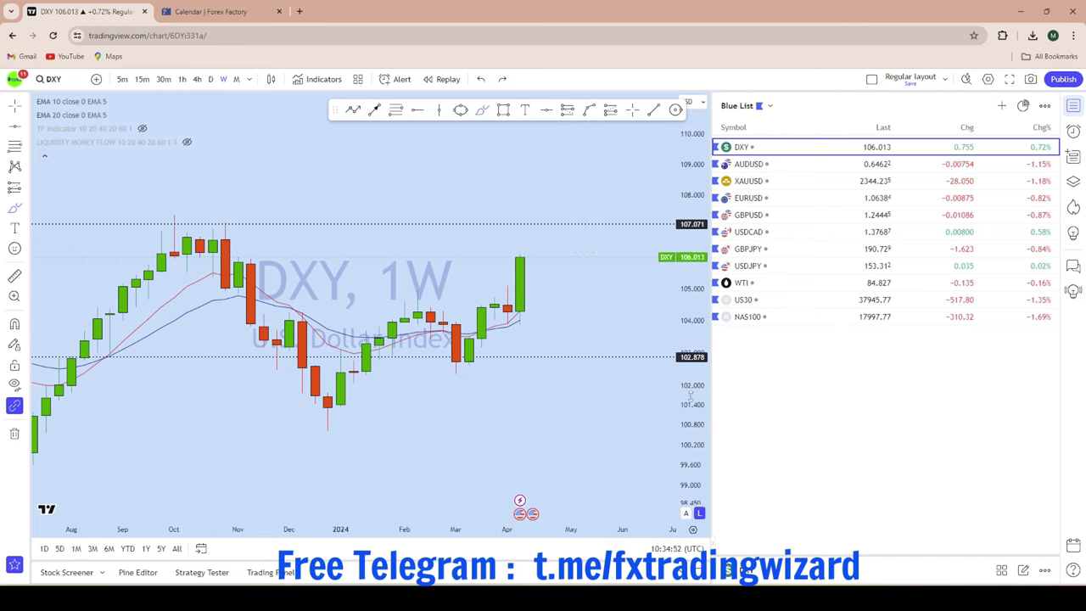
scroll(553, 274, down, 3)
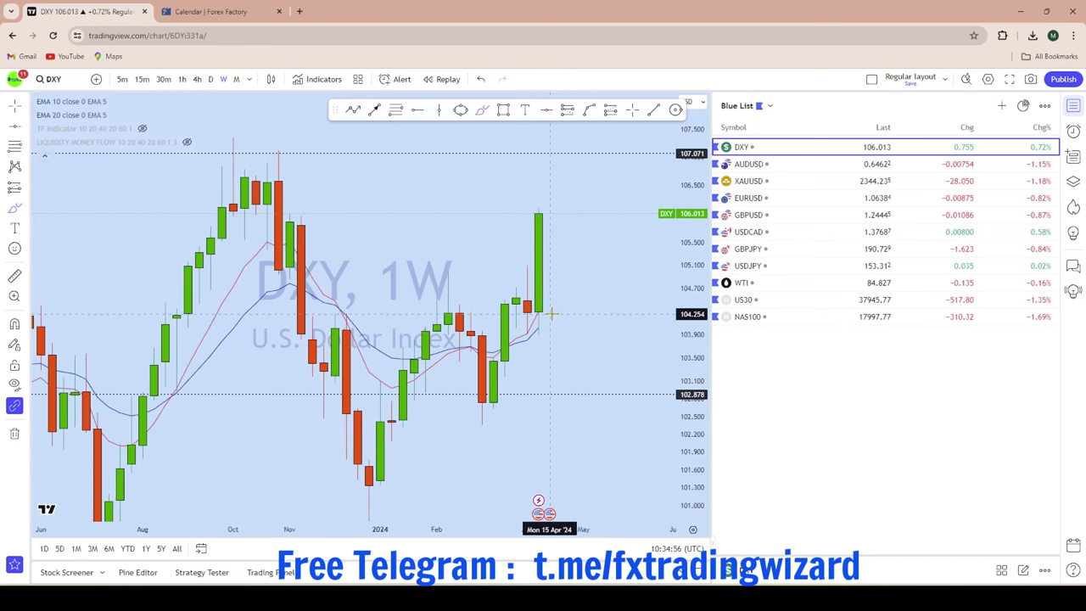
scroll(551, 310, up, 2)
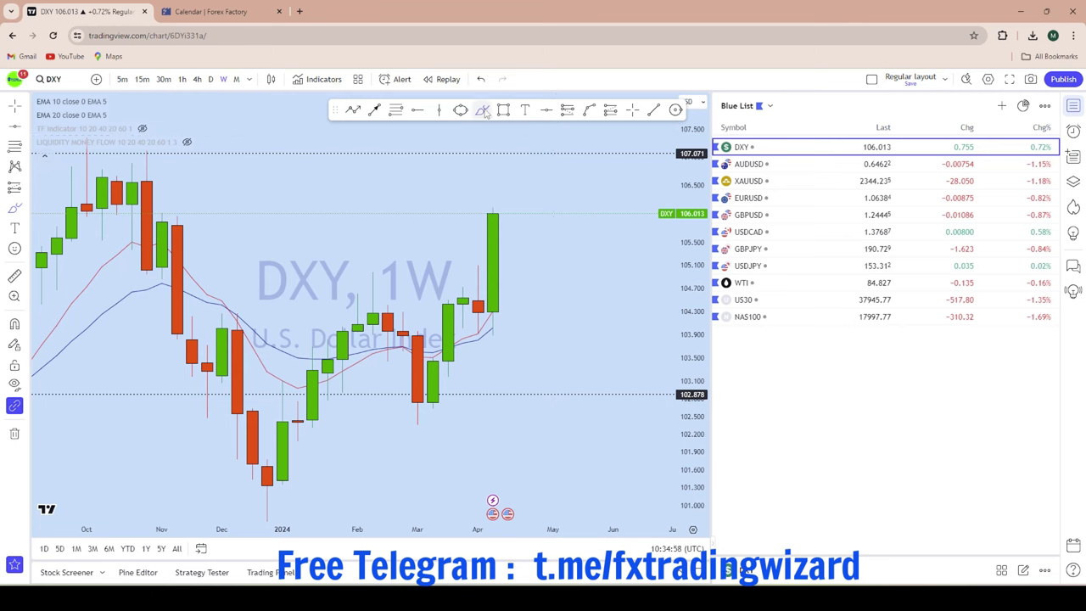
click(503, 213)
mouse_move(513, 241)
mouse_down()
mouse_move(537, 136)
mouse_move(495, 151)
mouse_up()
click(480, 80)
Switch the DXY chart to the daily timeframe
scroll(564, 323, down, 2)
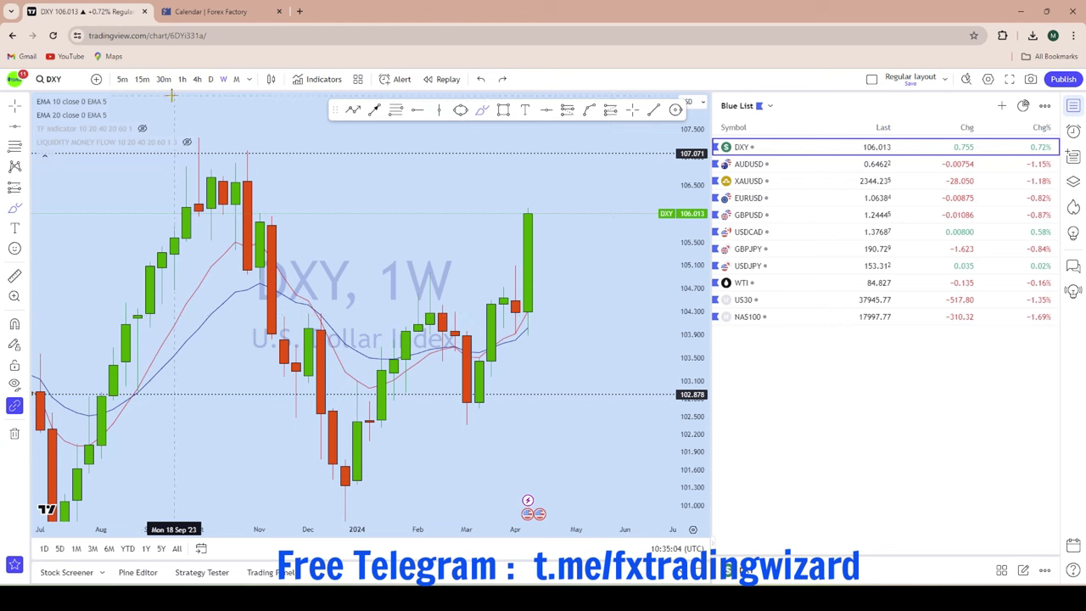
click(211, 80)
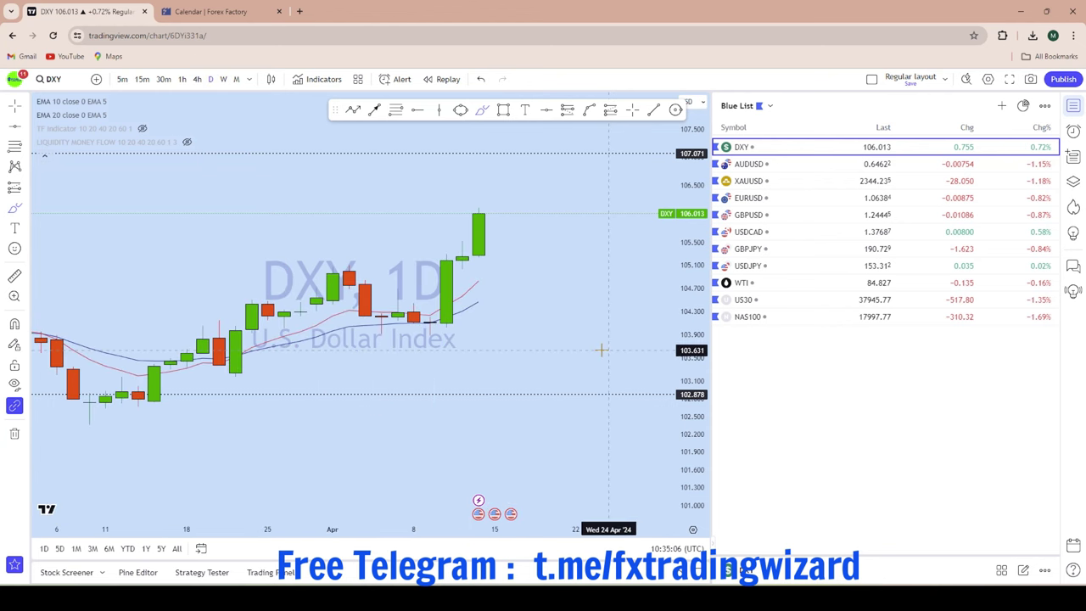
scroll(601, 350, down, 4)
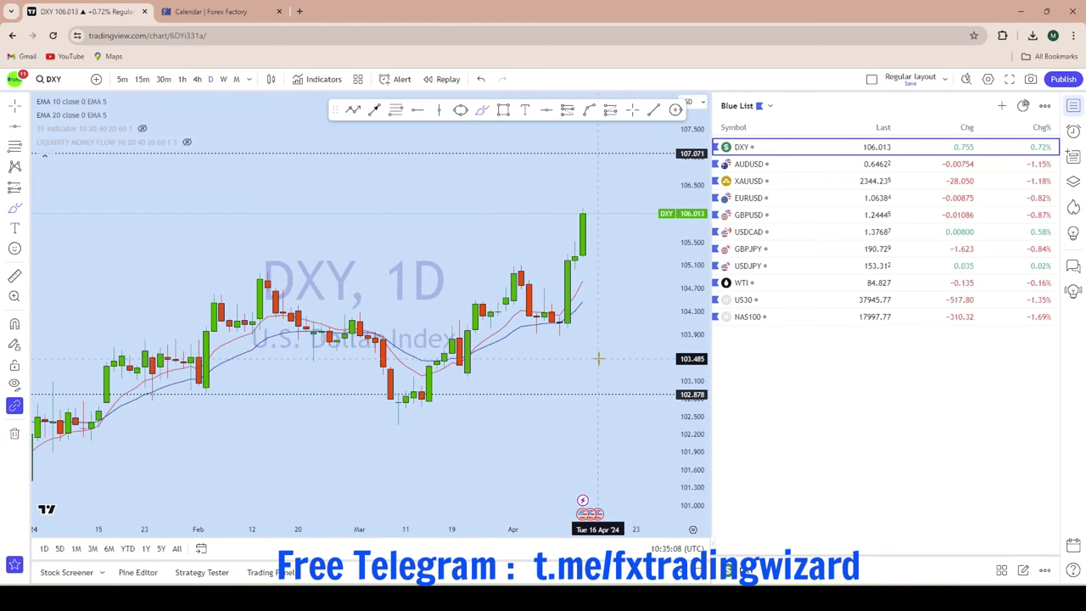
Mark the 10 April daily candle and the recent price action with separate Brush strokes, undoing each one
drag(565, 334, 566, 228)
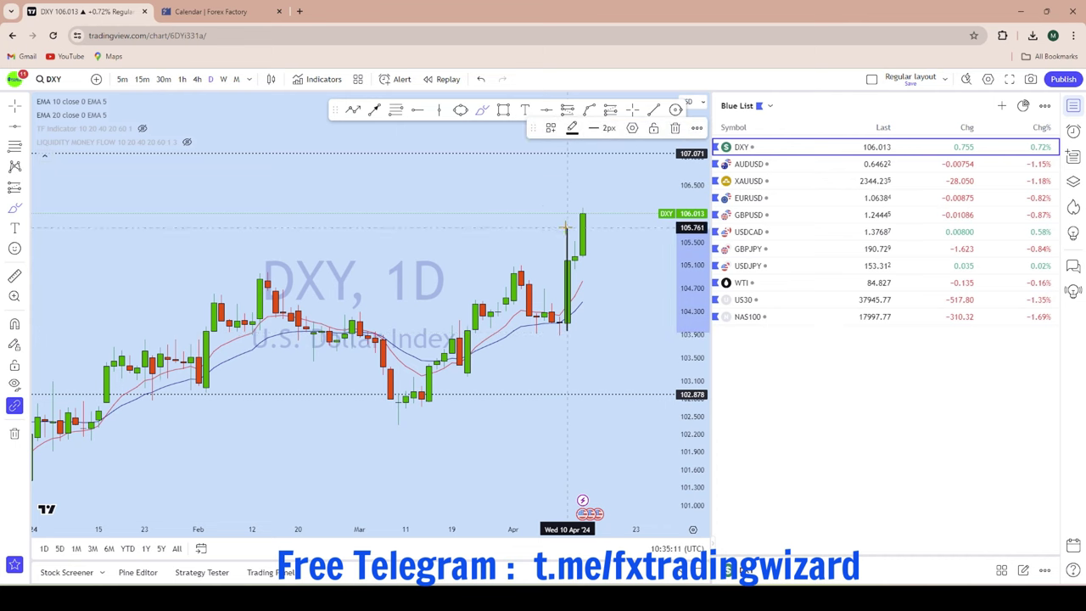
click(481, 79)
scroll(574, 315, up, 3)
mouse_move(459, 268)
mouse_down()
mouse_move(527, 327)
mouse_move(531, 243)
mouse_move(538, 260)
mouse_move(532, 254)
mouse_move(566, 248)
mouse_up()
click(481, 79)
Trace the daily rally from the 10 April low to the 12 April high with the Brush, and undo the stroke
scroll(572, 229, down, 1)
scroll(582, 213, up, 2)
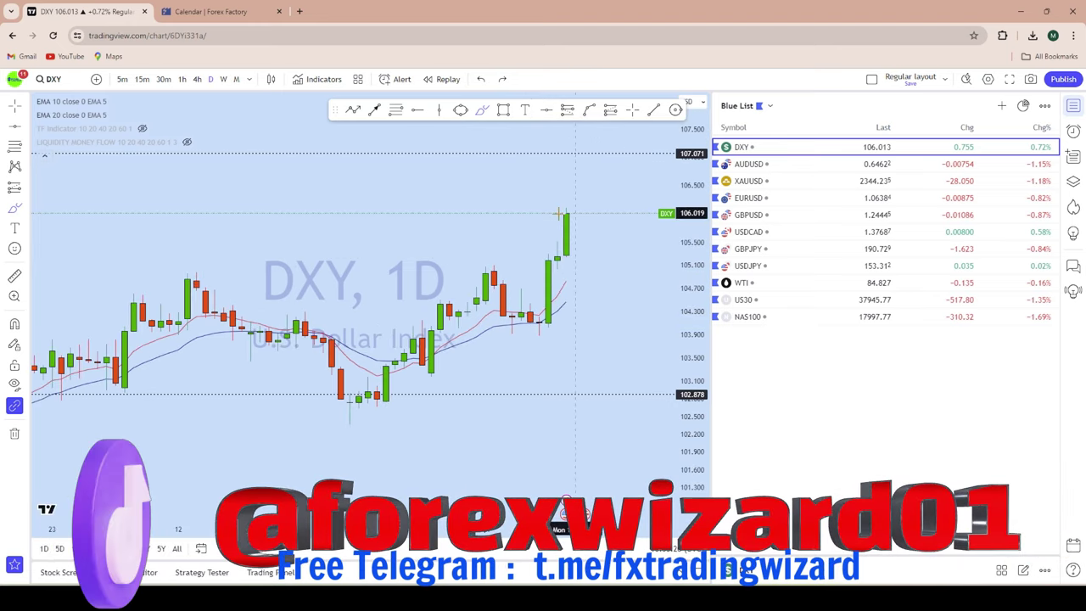
scroll(613, 266, down, 3)
scroll(628, 281, up, 2)
drag(570, 323, 579, 204)
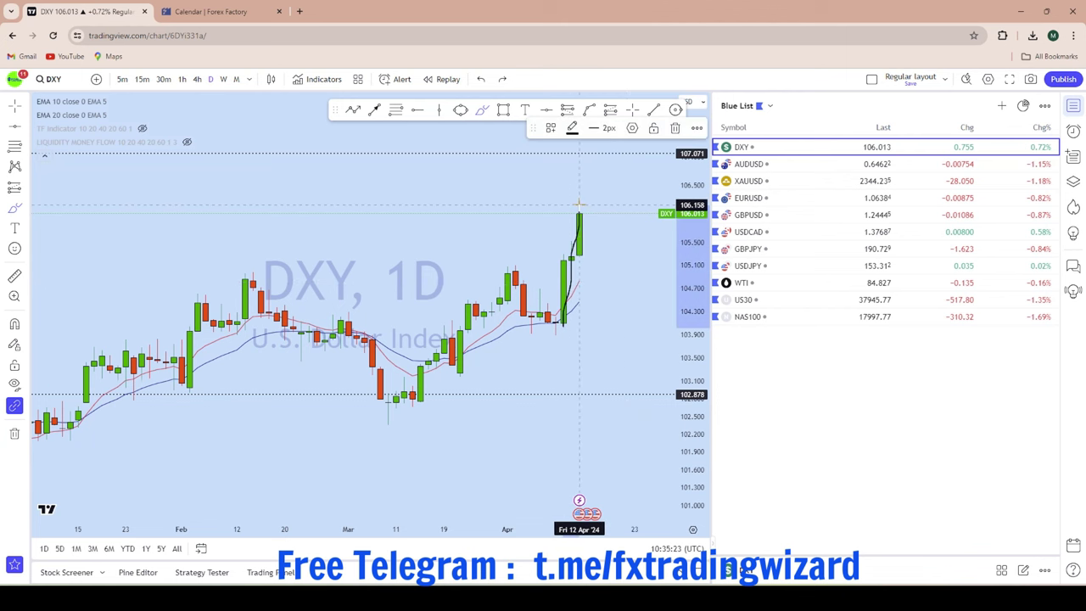
click(481, 79)
scroll(625, 291, down, 2)
scroll(625, 291, up, 2)
scroll(633, 301, down, 2)
scroll(633, 302, up, 2)
scroll(628, 313, down, 2)
scroll(631, 314, up, 2)
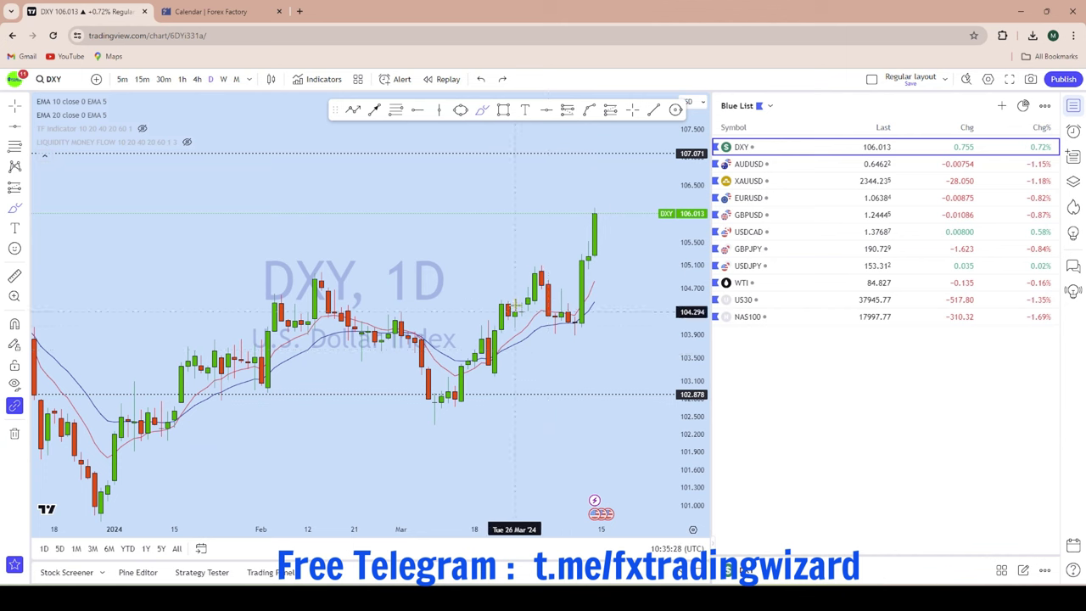
Sketch a Brush stroke at the latest daily candle and another along the 107.071 line, undoing each one
scroll(586, 213, up, 2)
drag(564, 204, 586, 154)
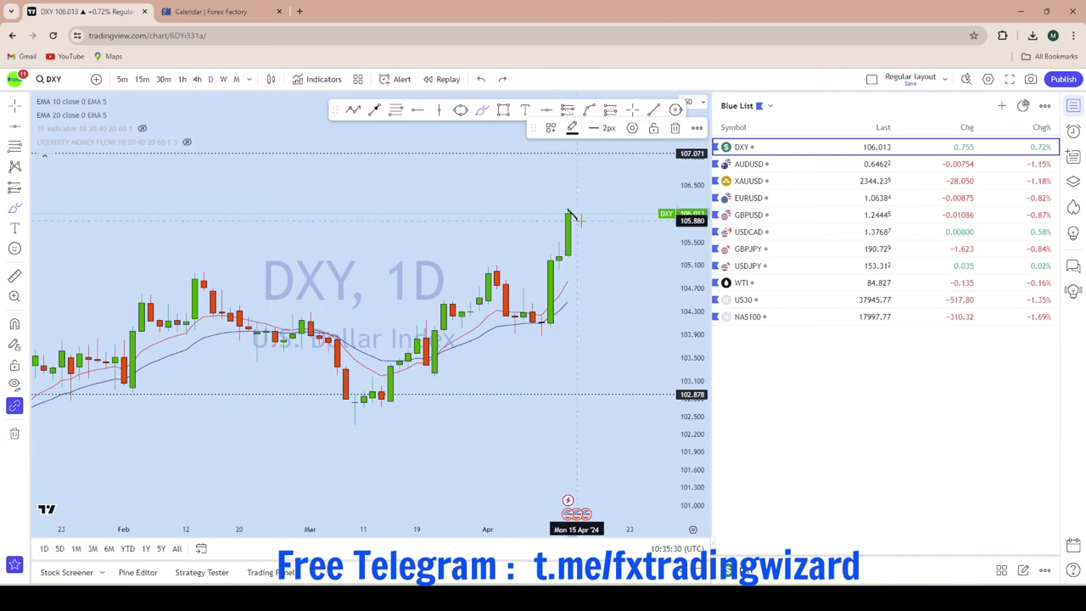
click(480, 80)
scroll(619, 272, down, 5)
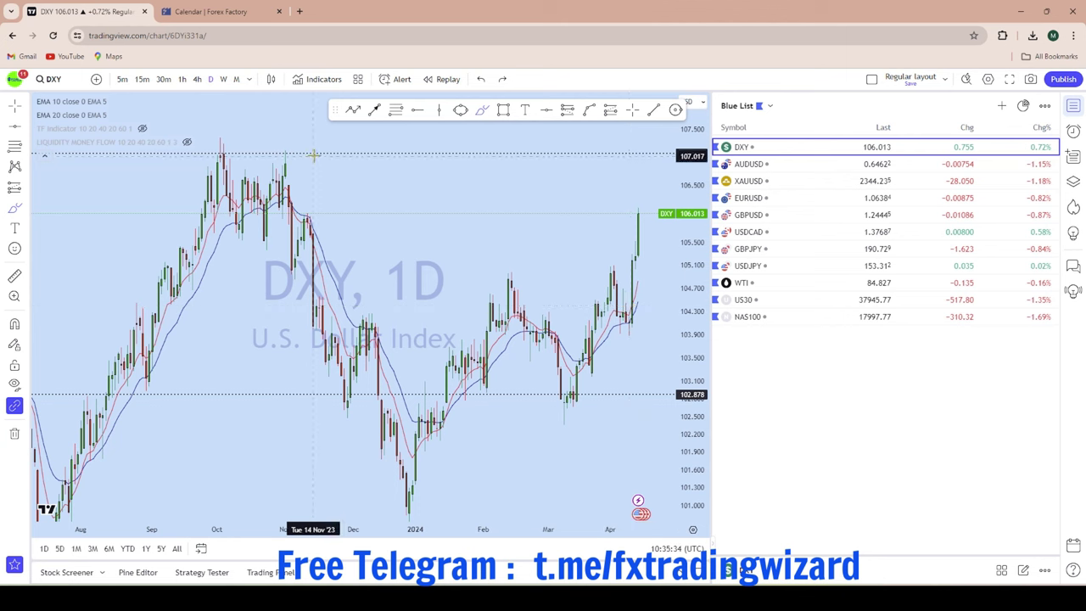
drag(281, 146, 652, 154)
click(481, 79)
scroll(533, 262, down, 1)
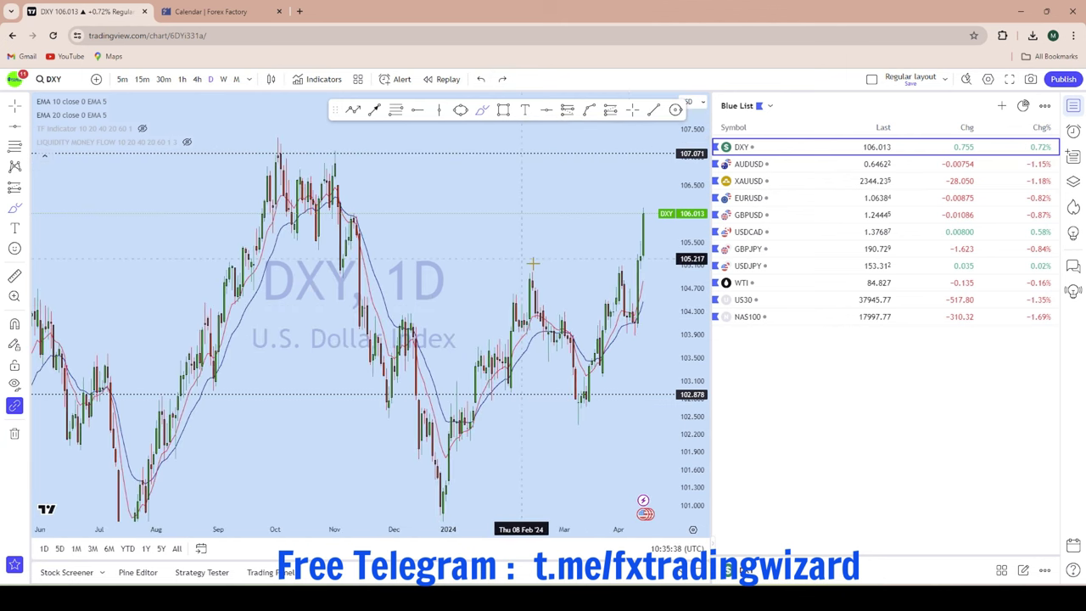
Switch the DXY chart to the 4-hour timeframe
scroll(645, 267, up, 3)
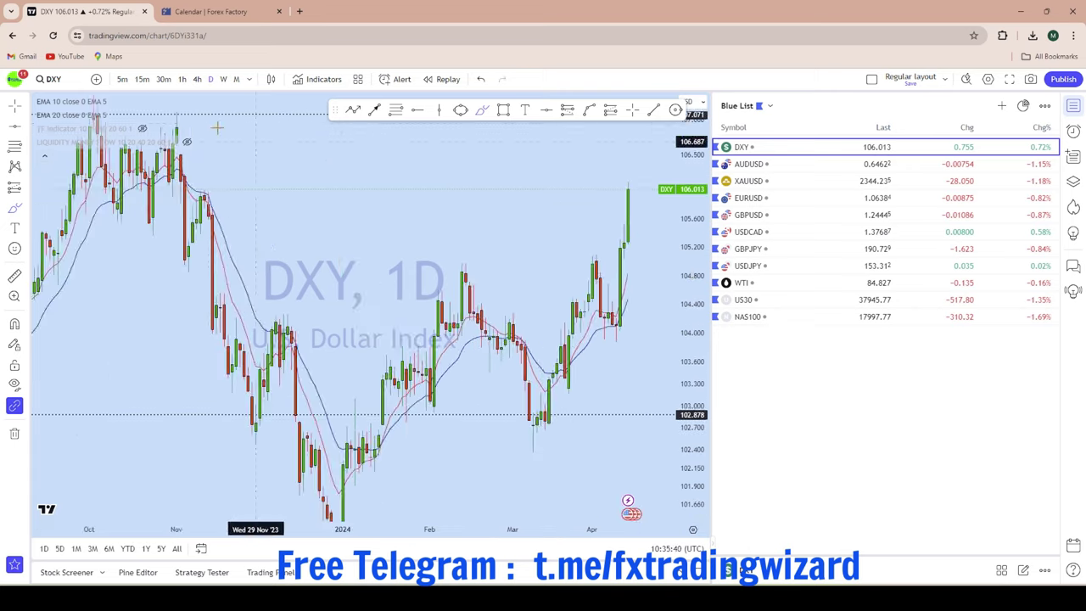
click(197, 79)
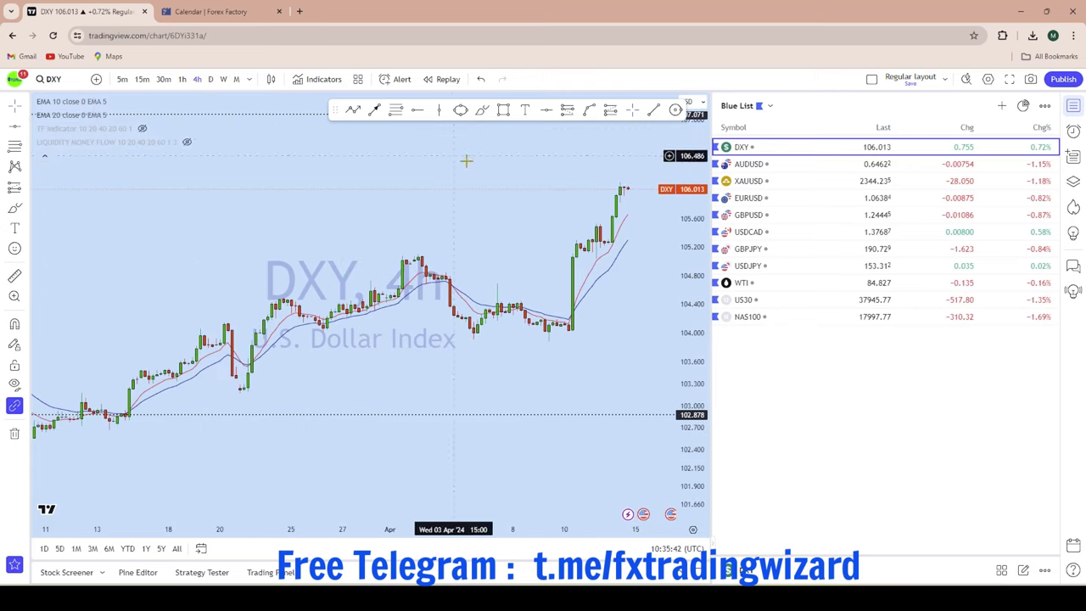
scroll(430, 256, up, 5)
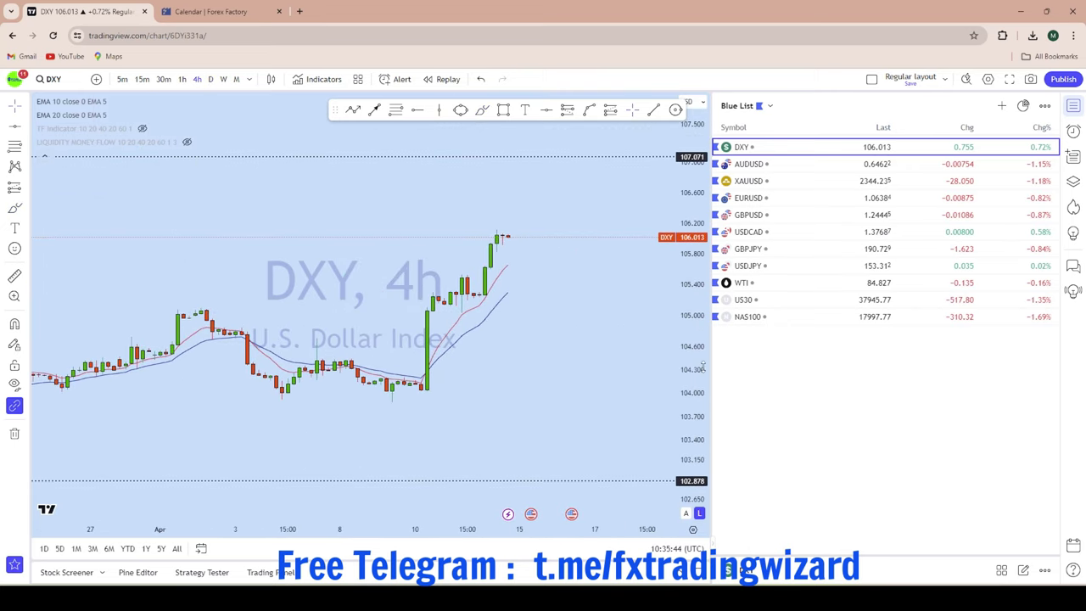
drag(358, 404, 405, 436)
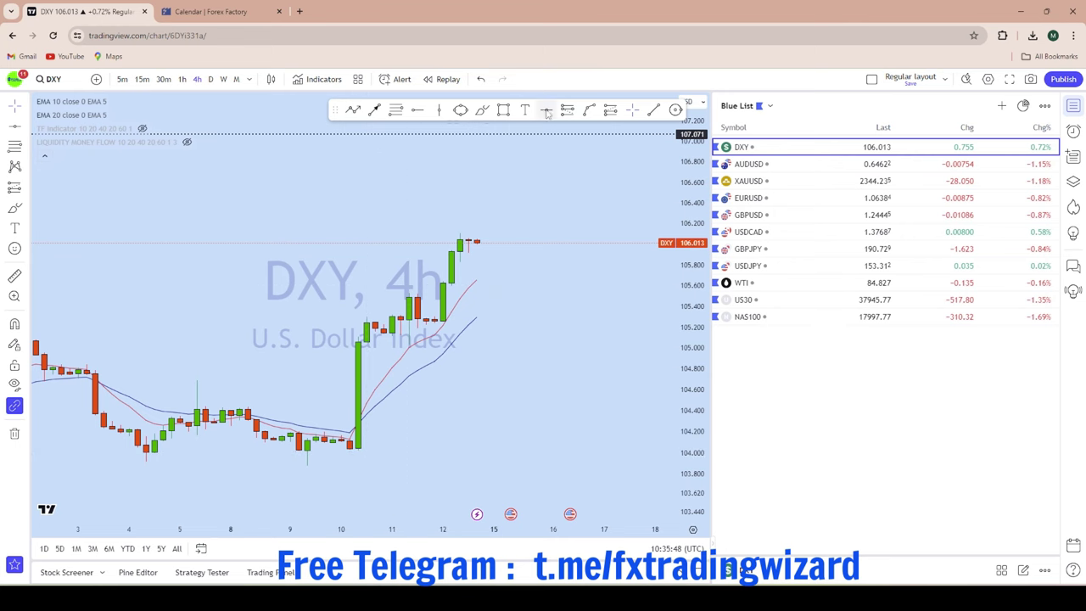
Trace the 4-hour rally and its consolidation from the 10 April low to the 12 April high with the Brush, and undo the stroke
click(481, 110)
mouse_move(364, 324)
mouse_down()
mouse_move(412, 301)
mouse_move(476, 228)
mouse_up()
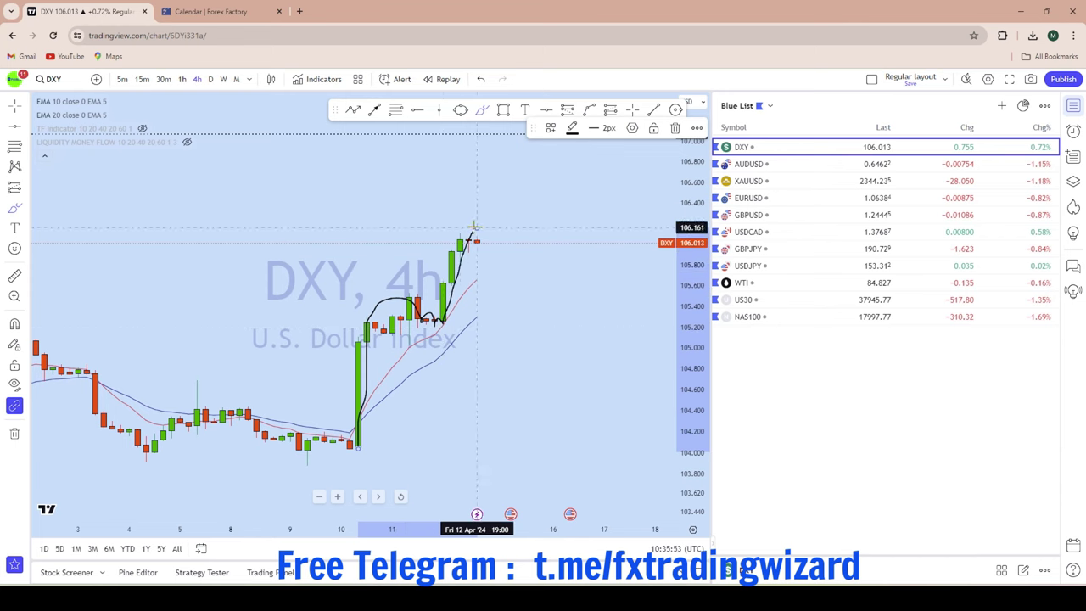
click(479, 79)
Sketch a sideways Brush stroke that turns down after the latest 4-hour candle, and undo it
scroll(552, 257, down, 3)
scroll(526, 249, up, 2)
drag(507, 238, 515, 238)
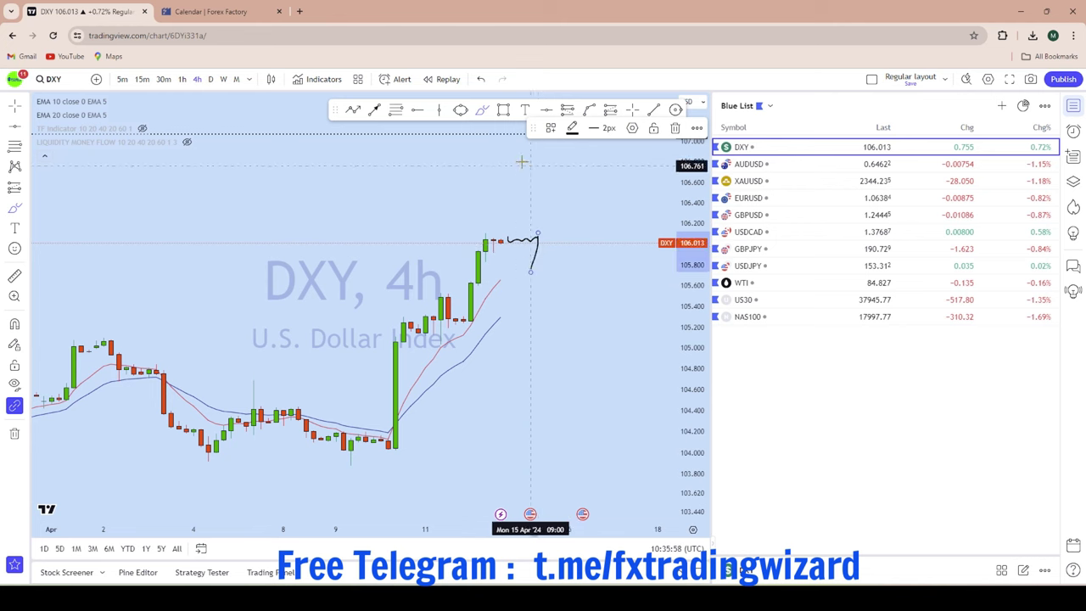
click(480, 79)
scroll(517, 195, up, 2)
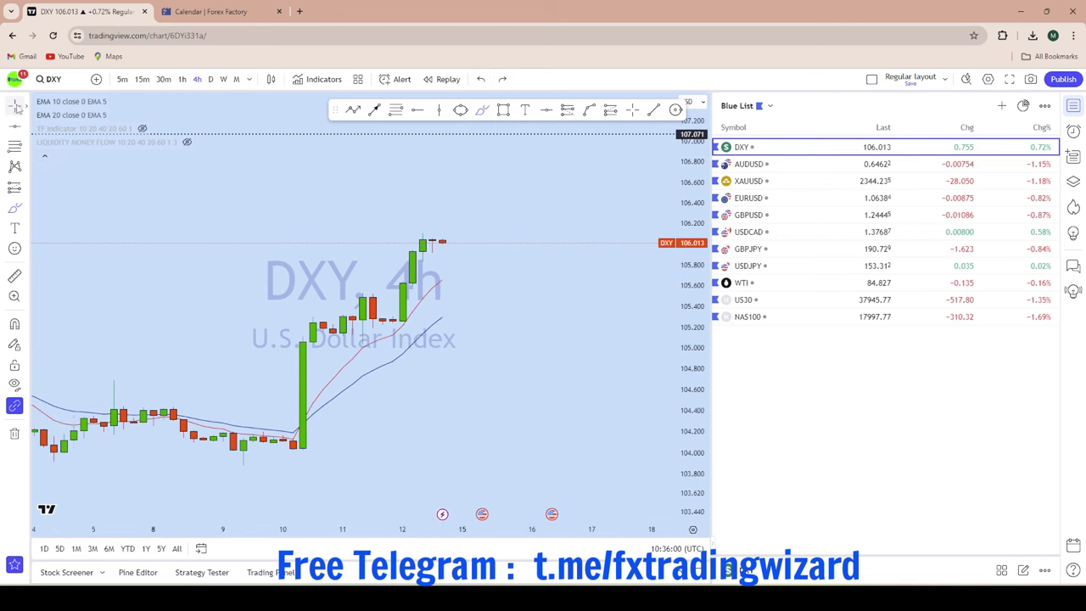
Draw a small ellipse just after the latest 4-hour DXY candle, around and slightly below the current price
scroll(483, 218, down, 2)
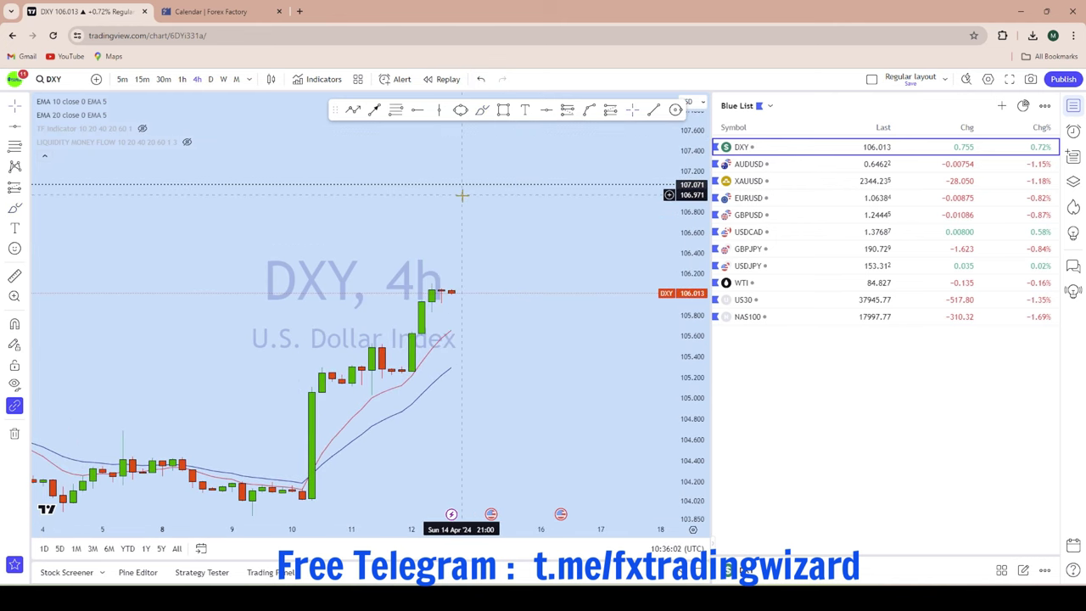
scroll(638, 354, down, 3)
scroll(594, 288, up, 4)
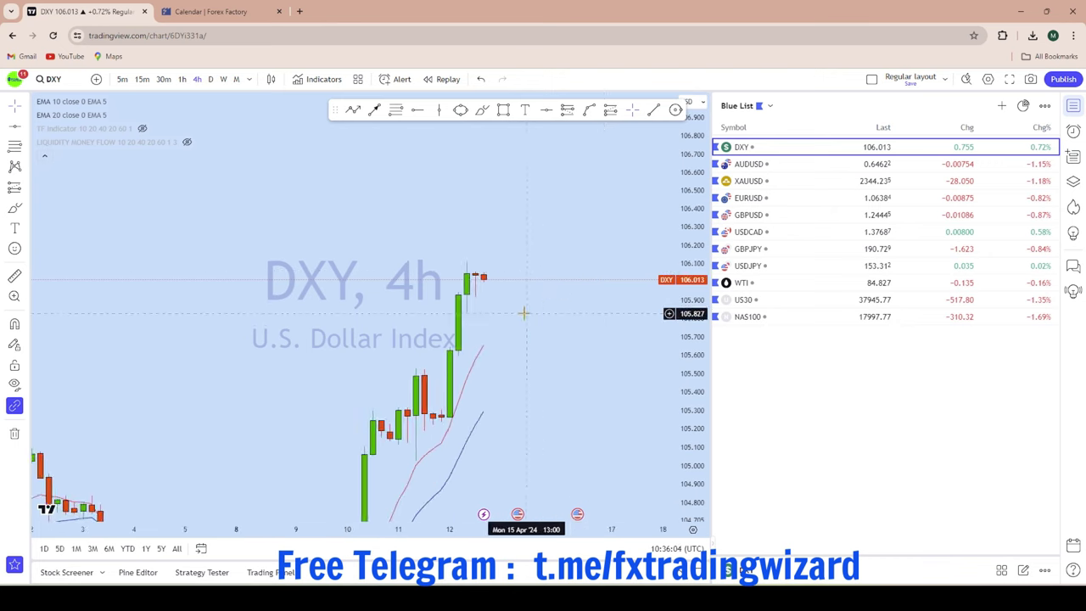
click(460, 110)
click(466, 299)
click(513, 281)
click(523, 307)
drag(616, 257, 460, 376)
Draw a Path arrow from the ellipse up to the 107.071 line as the projected DXY move
scroll(586, 339, down, 5)
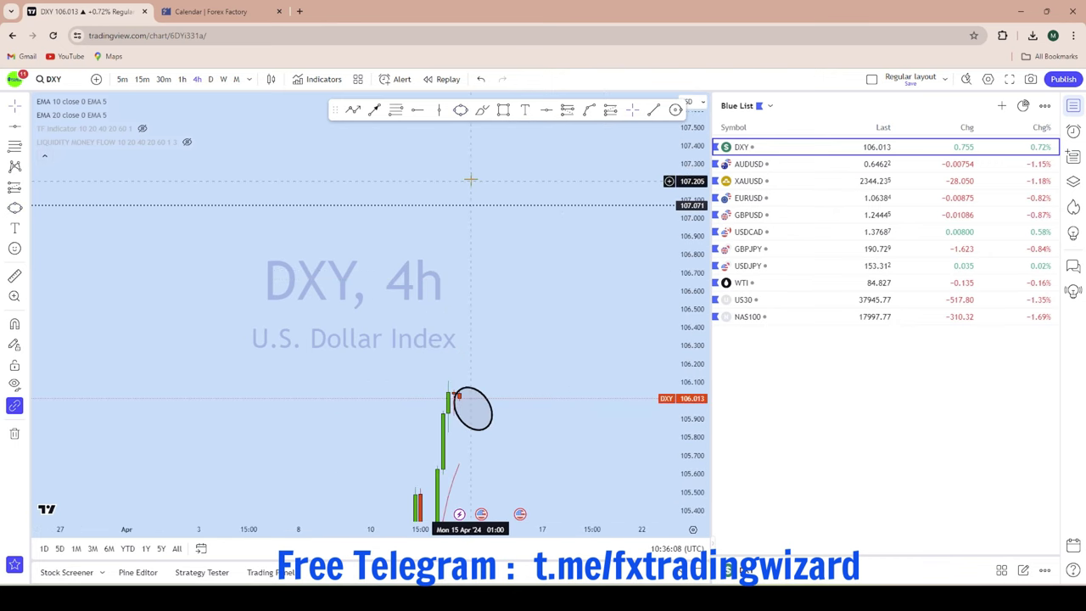
click(353, 110)
drag(481, 419, 507, 356)
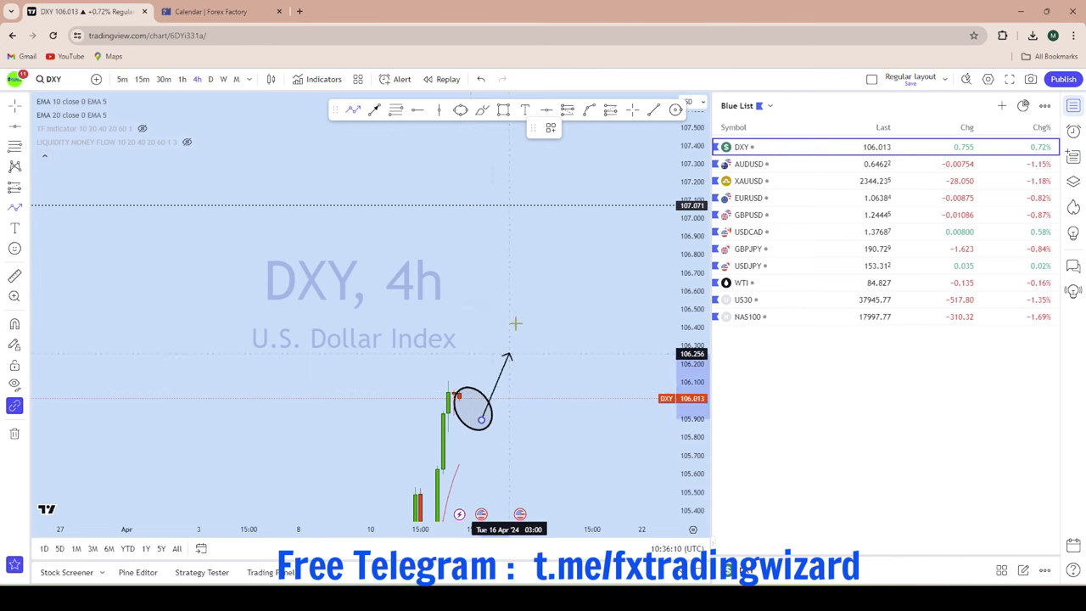
click(541, 205)
scroll(548, 250, up, 2)
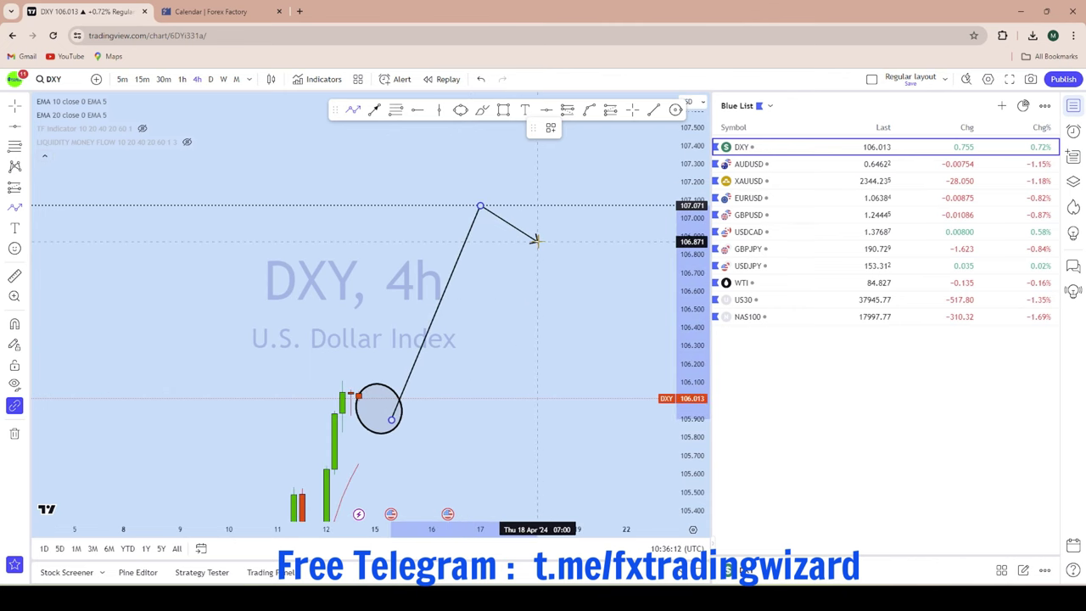
key(Escape)
drag(679, 243, 679, 378)
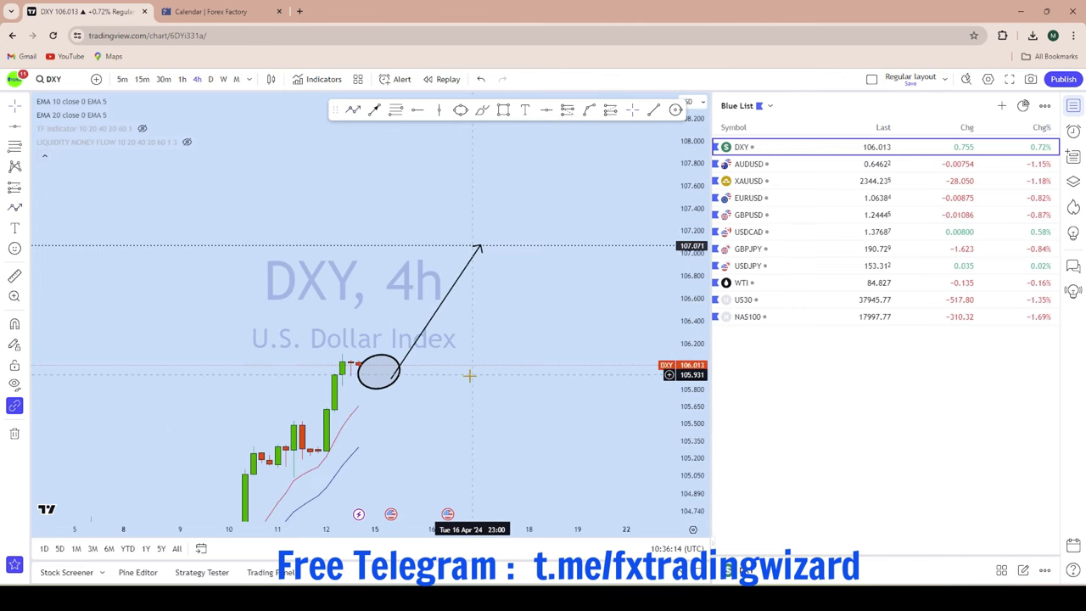
scroll(469, 376, down, 2)
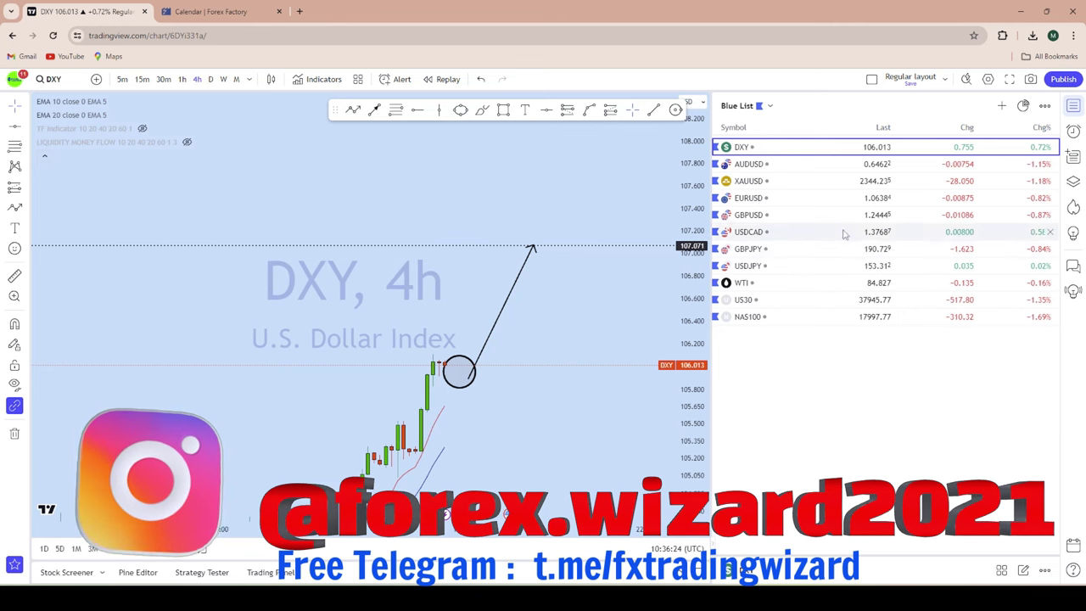
Open the AUDUSD chart from the watchlist and switch it to the monthly timeframe
click(802, 167)
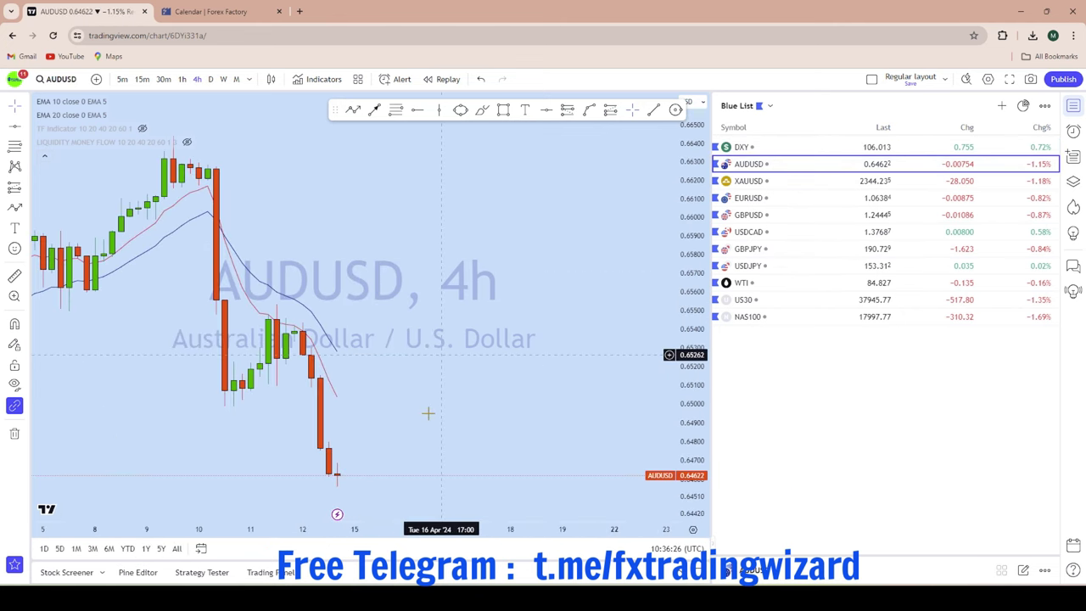
click(14, 106)
drag(524, 324, 455, 153)
scroll(458, 204, down, 5)
scroll(459, 216, up, 1)
click(237, 78)
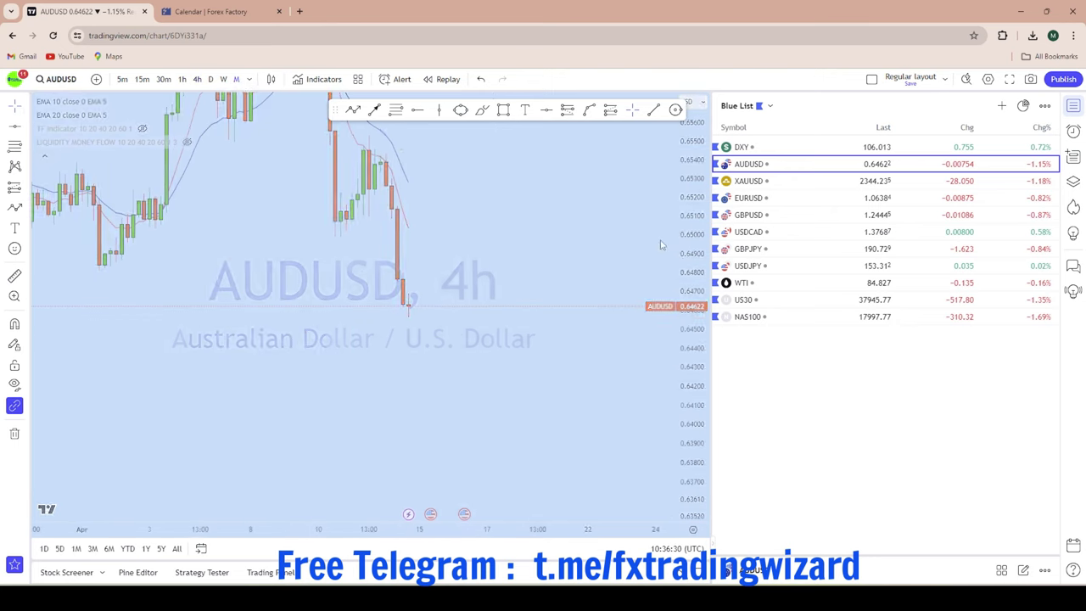
Examine the recent AUDUSD monthly candles against the swing lows and highs of the previous years
scroll(611, 258, up, 5)
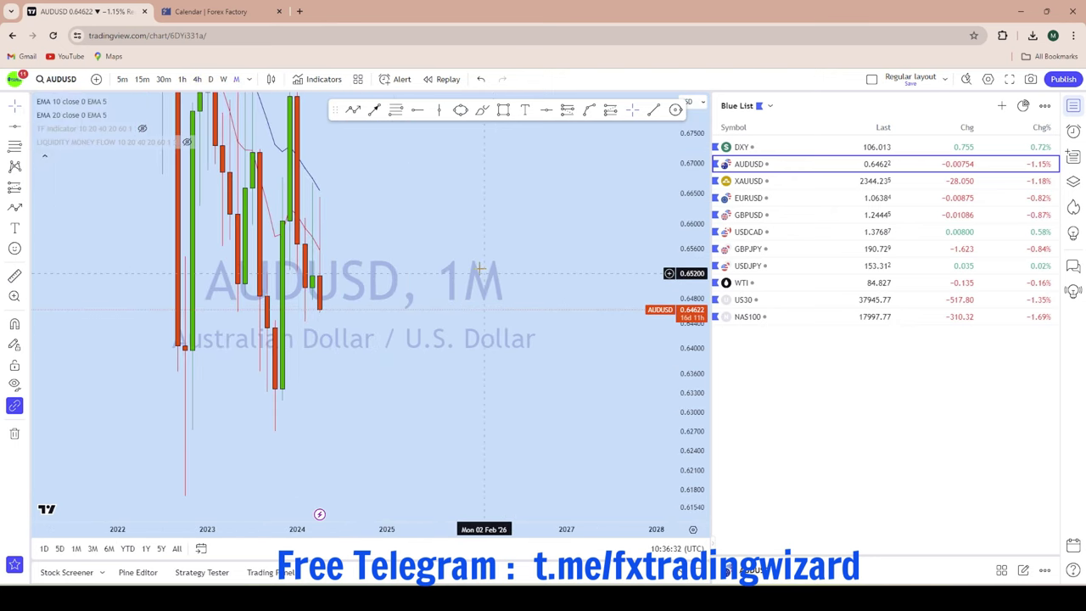
scroll(489, 264, down, 3)
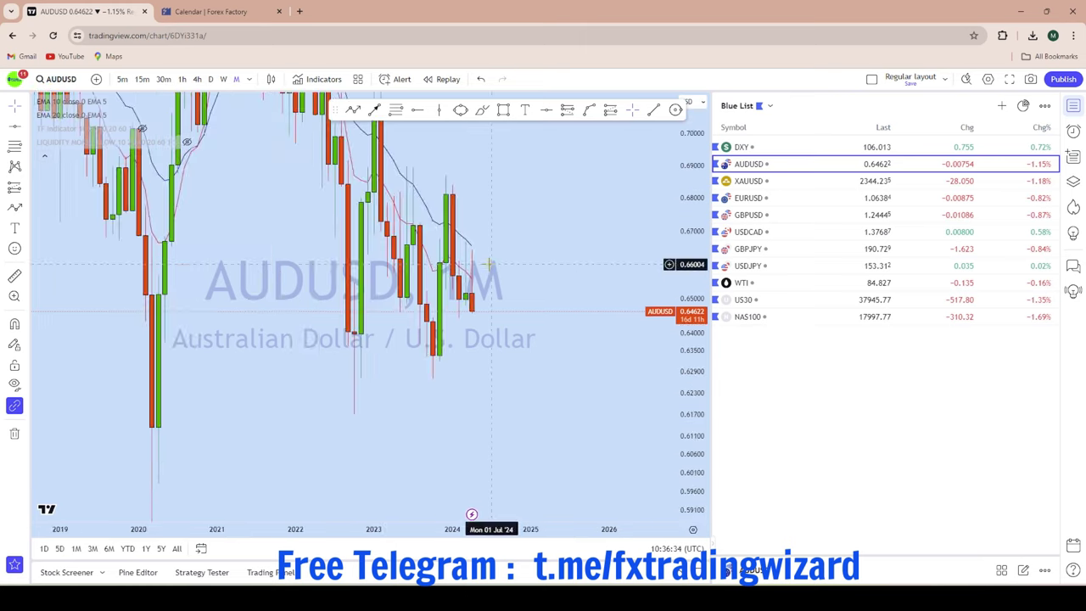
scroll(594, 268, up, 3)
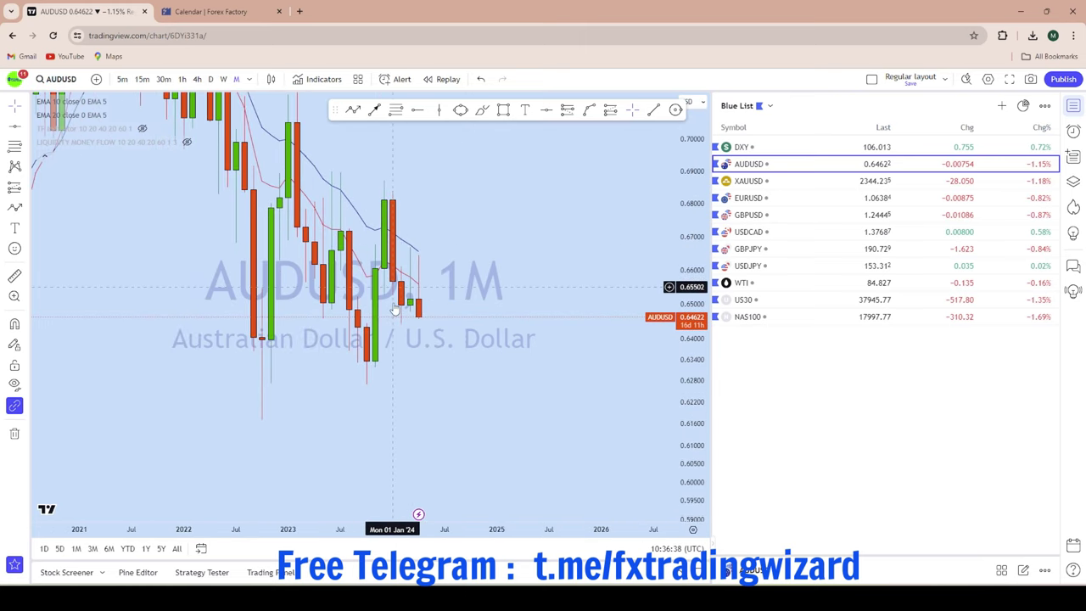
scroll(563, 356, down, 3)
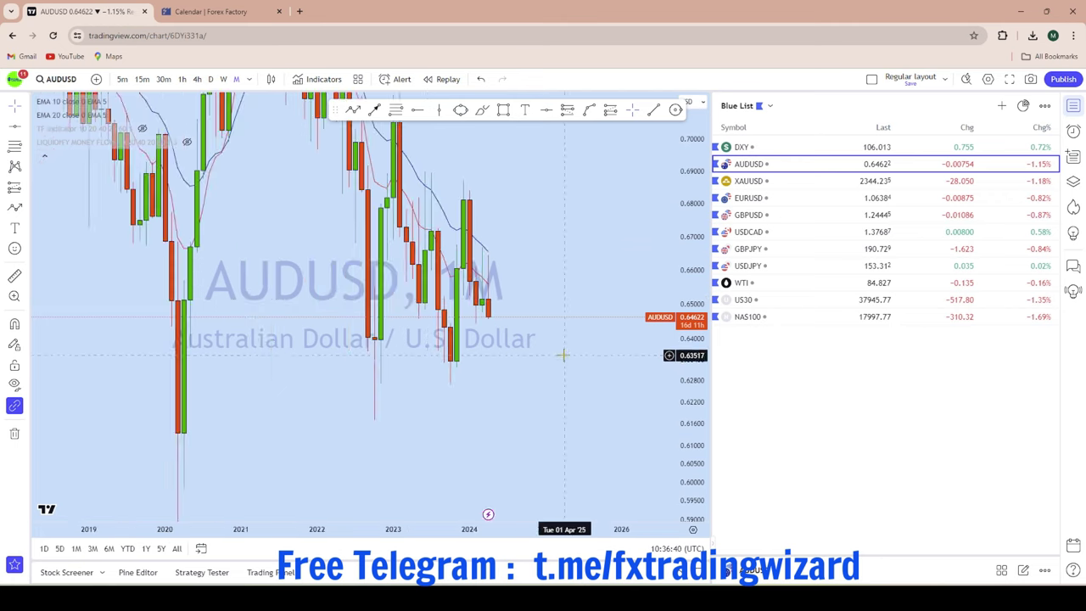
scroll(486, 314, up, 3)
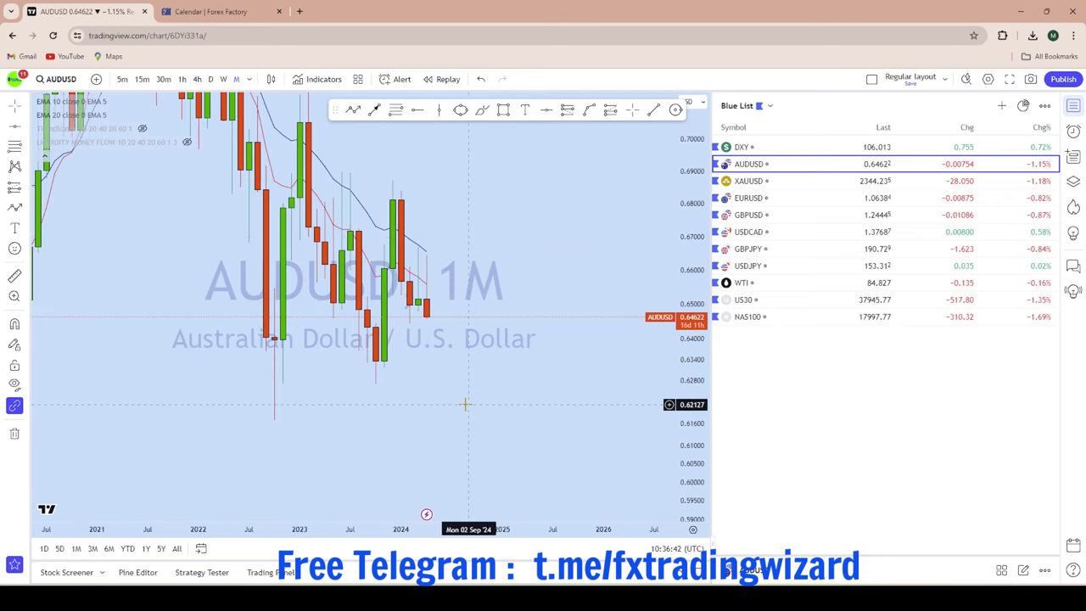
scroll(460, 436, down, 2)
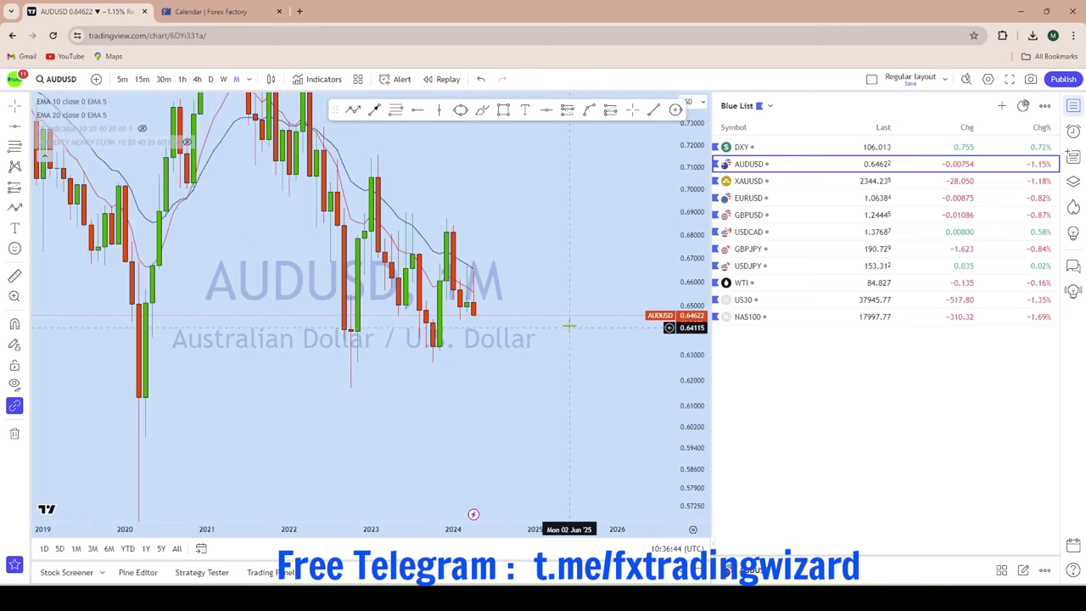
scroll(535, 259, up, 3)
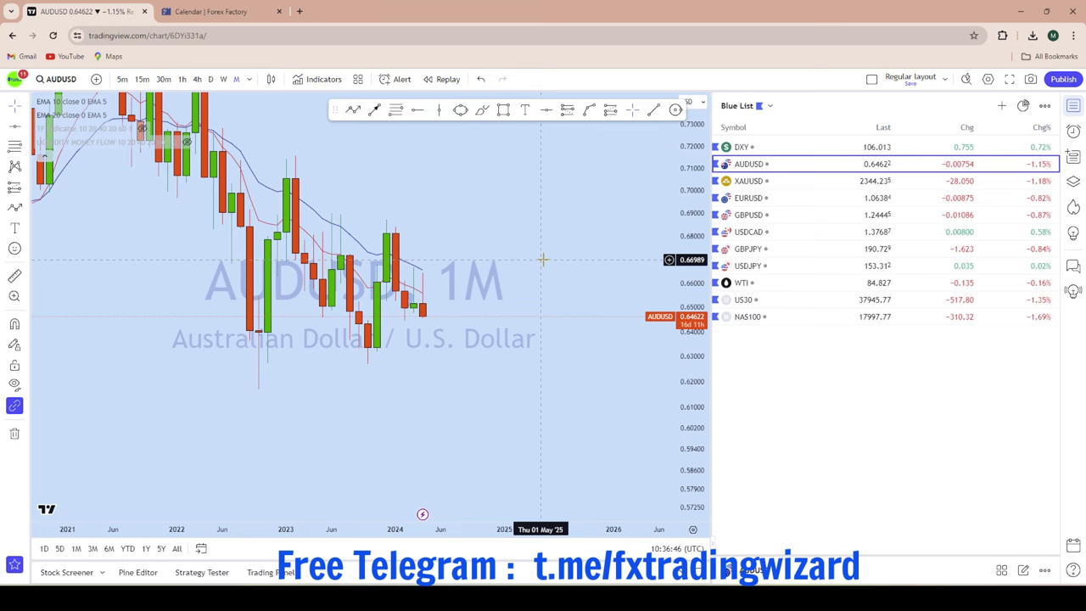
scroll(548, 258, down, 1)
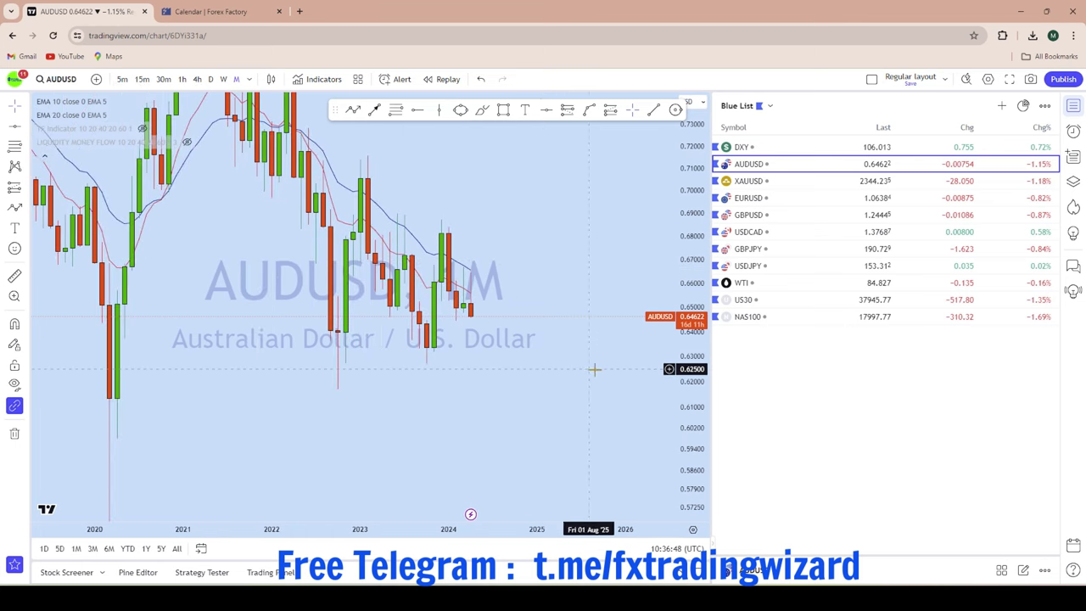
Place a horizontal line at 0.64773 across the recent monthly candle lows on AUDUSD
scroll(560, 272, up, 3)
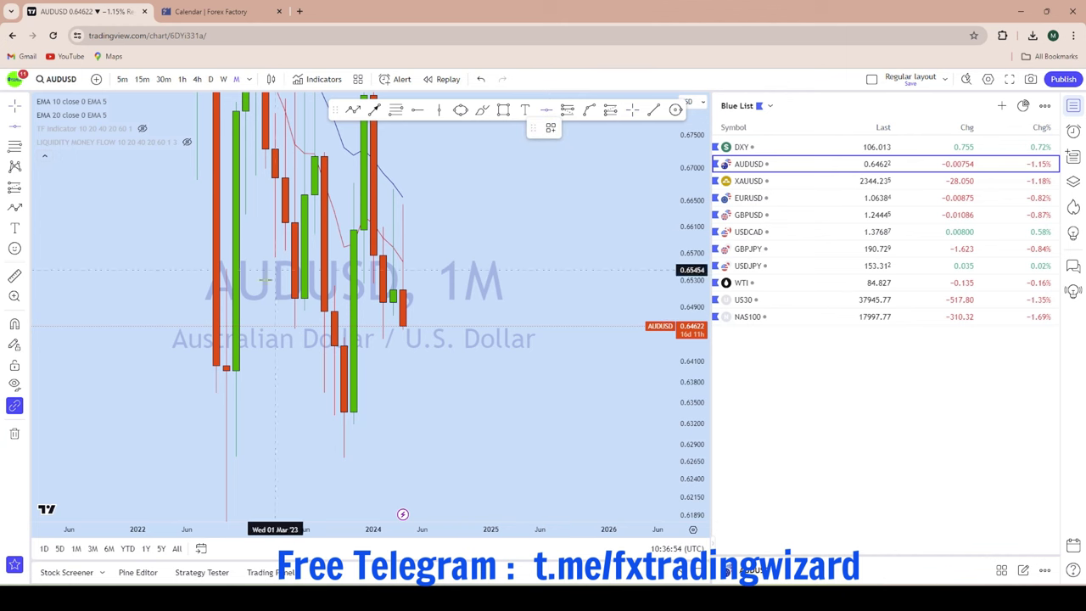
click(247, 314)
drag(531, 198, 535, 252)
scroll(536, 252, down, 5)
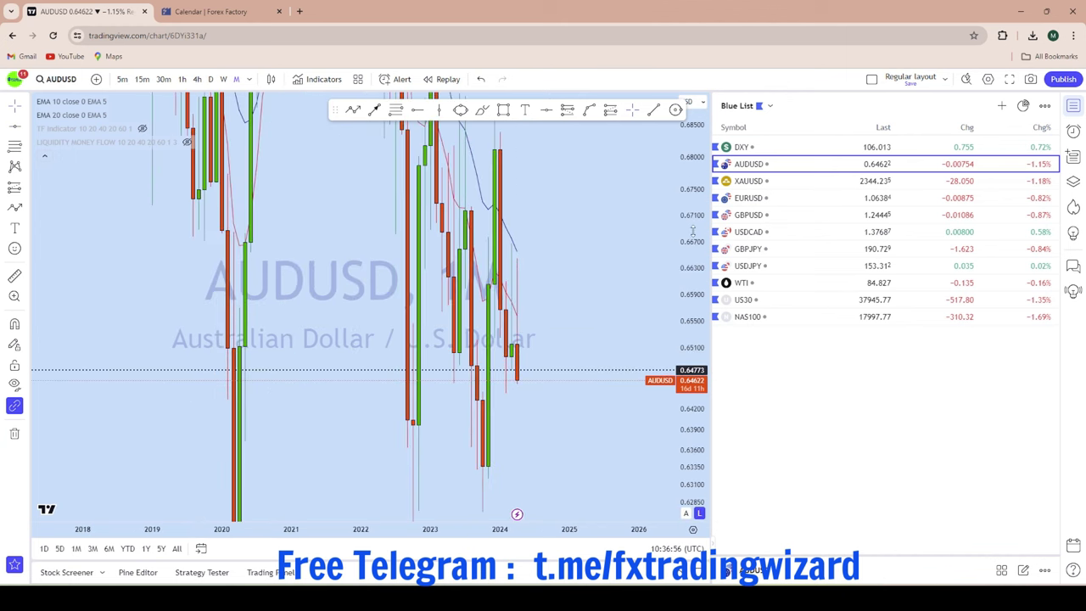
drag(693, 232, 693, 412)
scroll(592, 451, right, 3)
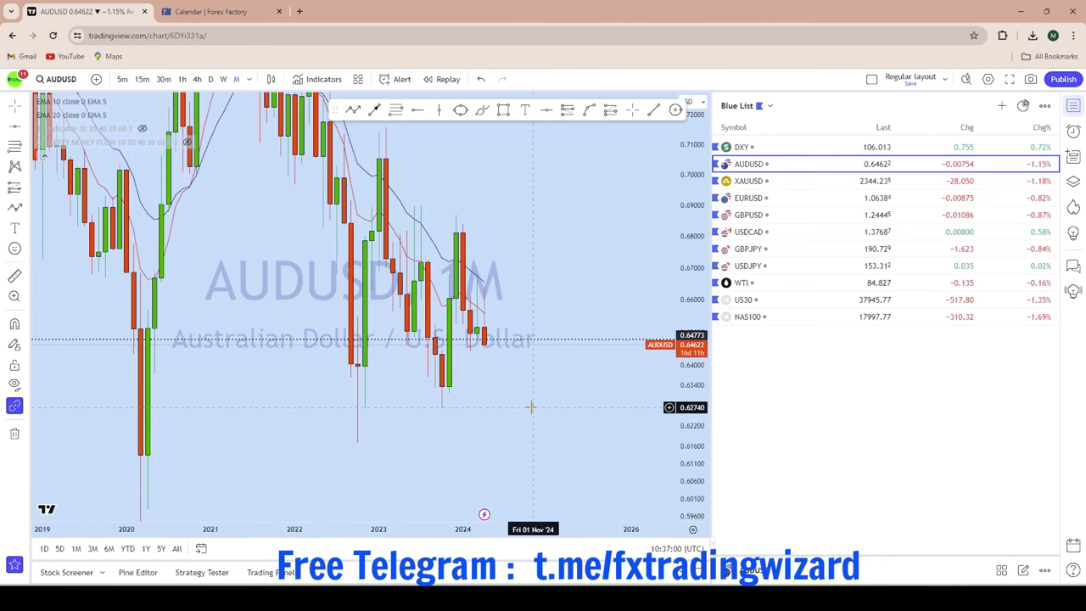
Switch AUDUSD to the weekly timeframe and examine the latest candles around the 0.64773 line
click(226, 79)
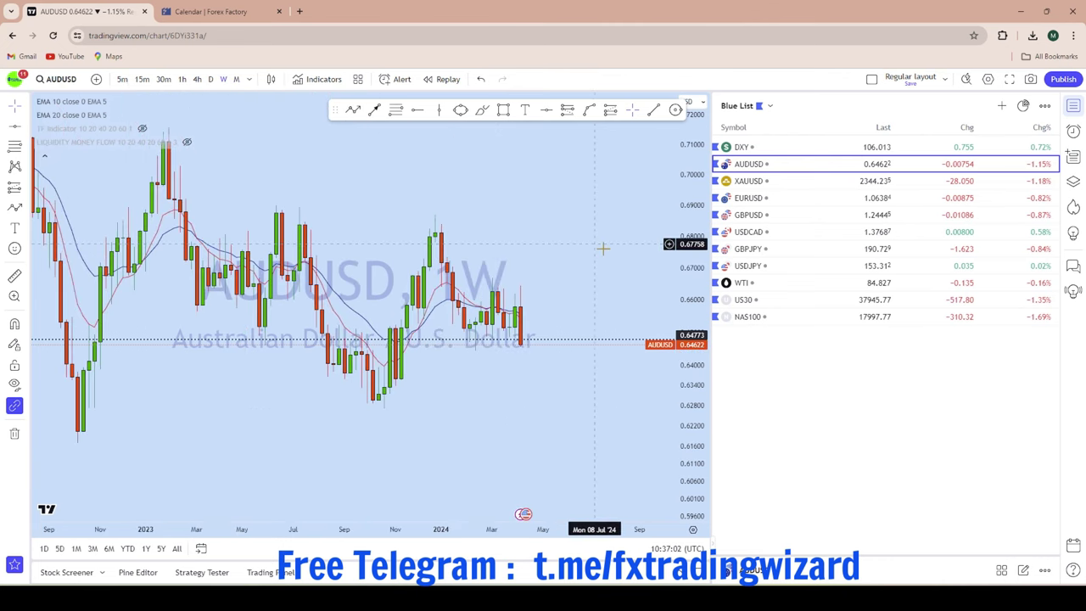
scroll(624, 313, down, 2)
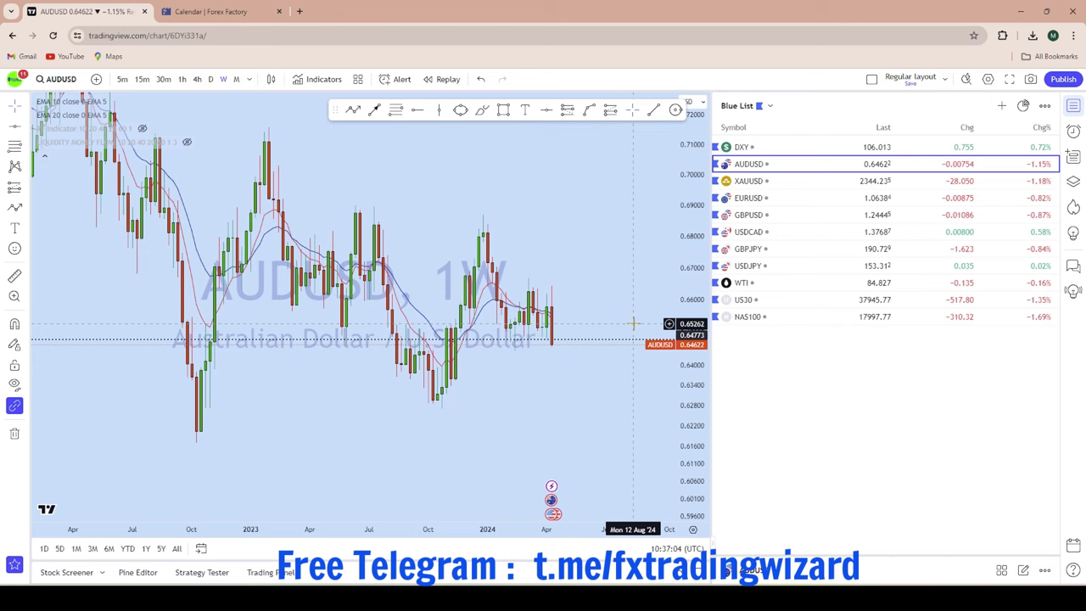
scroll(632, 324, up, 2)
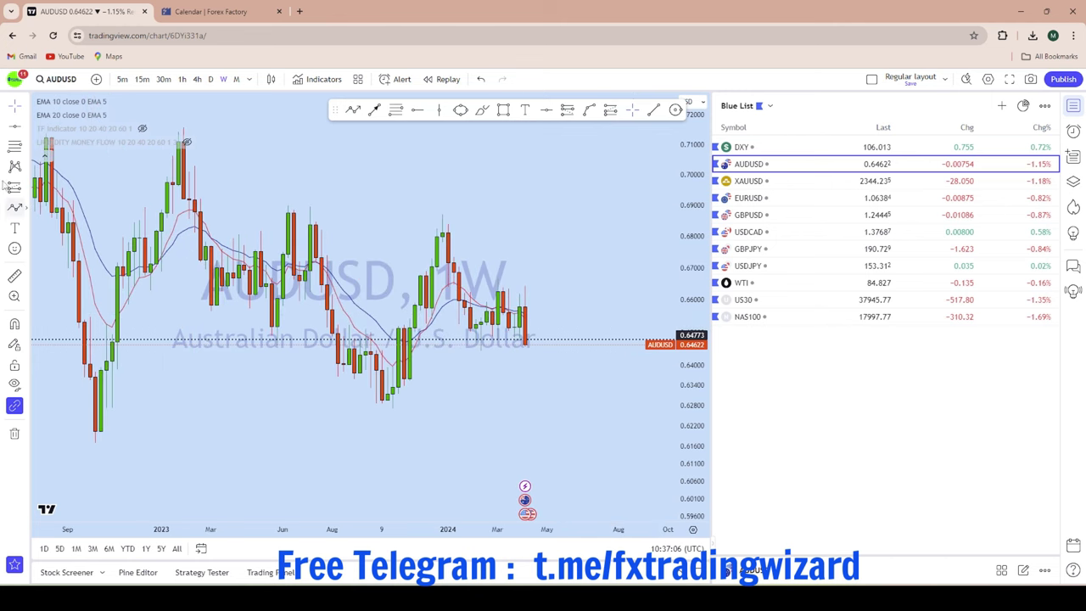
click(19, 113)
drag(494, 229, 485, 217)
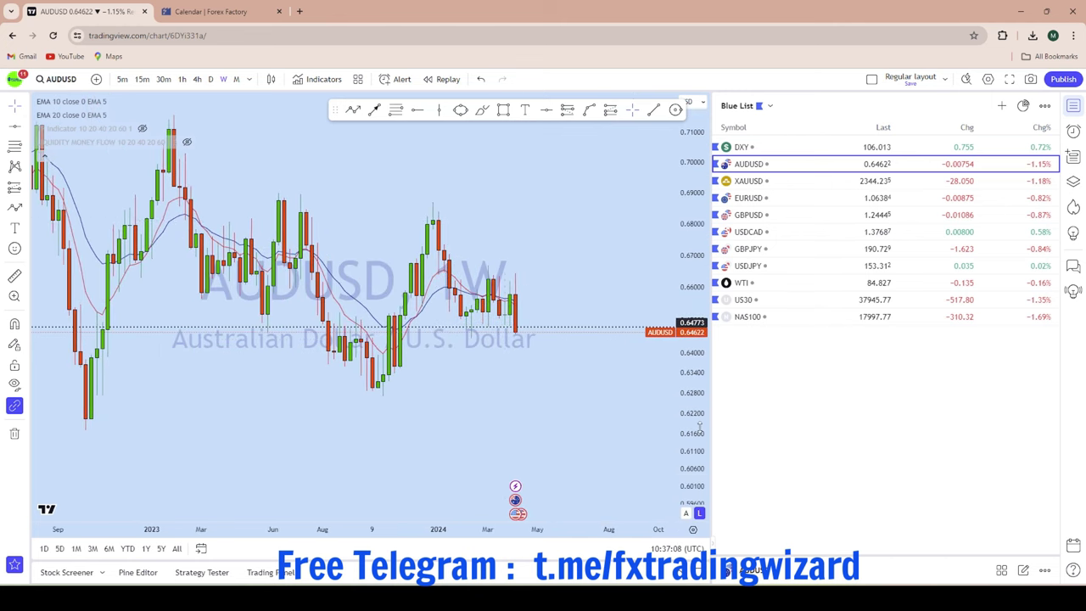
scroll(582, 308, up, 3)
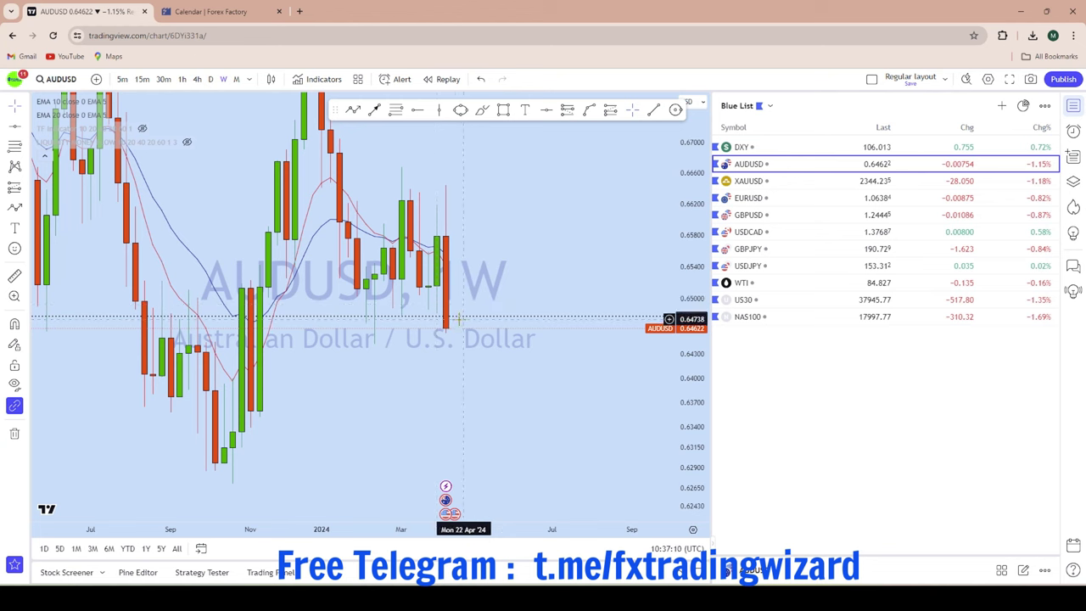
Circle the two recent weekly swing highs on AUDUSD with the Brush, and undo the circles
scroll(561, 352, down, 2)
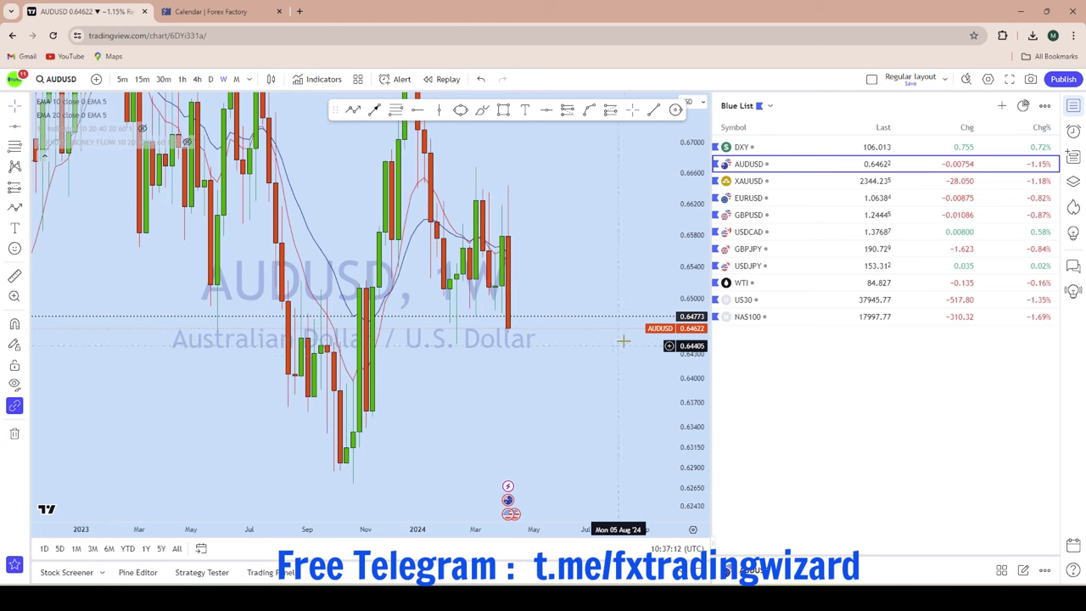
scroll(589, 294, up, 2)
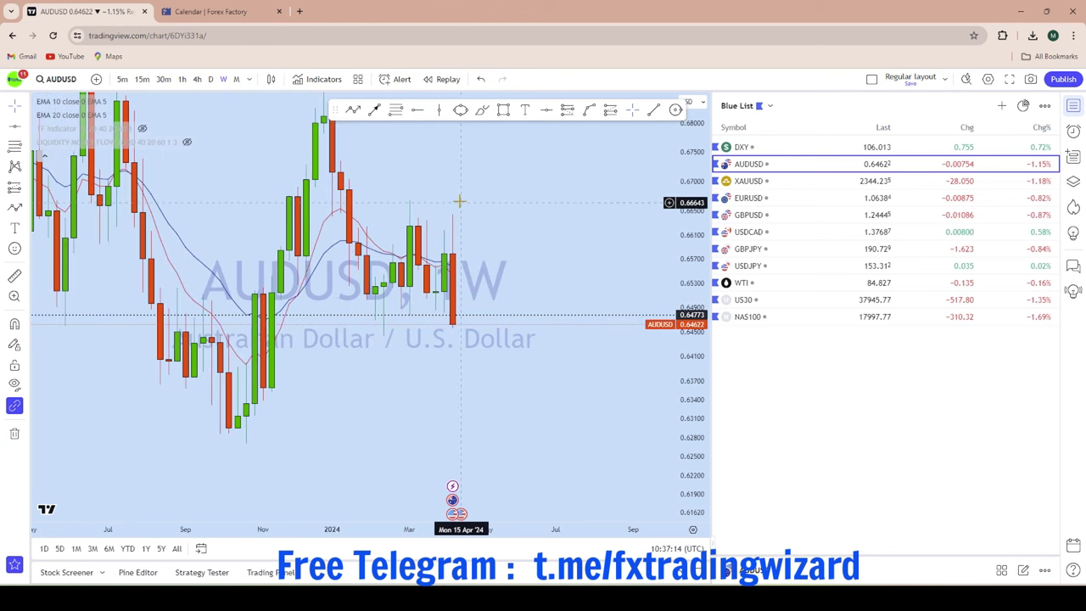
scroll(466, 331, down, 3)
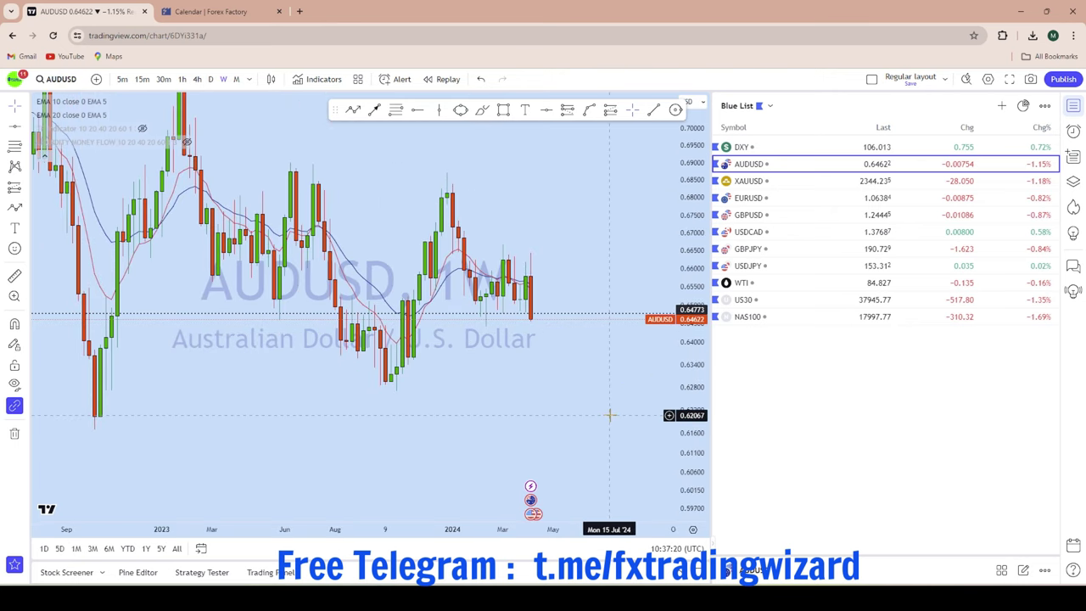
click(482, 110)
mouse_move(491, 239)
mouse_down()
mouse_move(504, 238)
mouse_move(497, 263)
mouse_up()
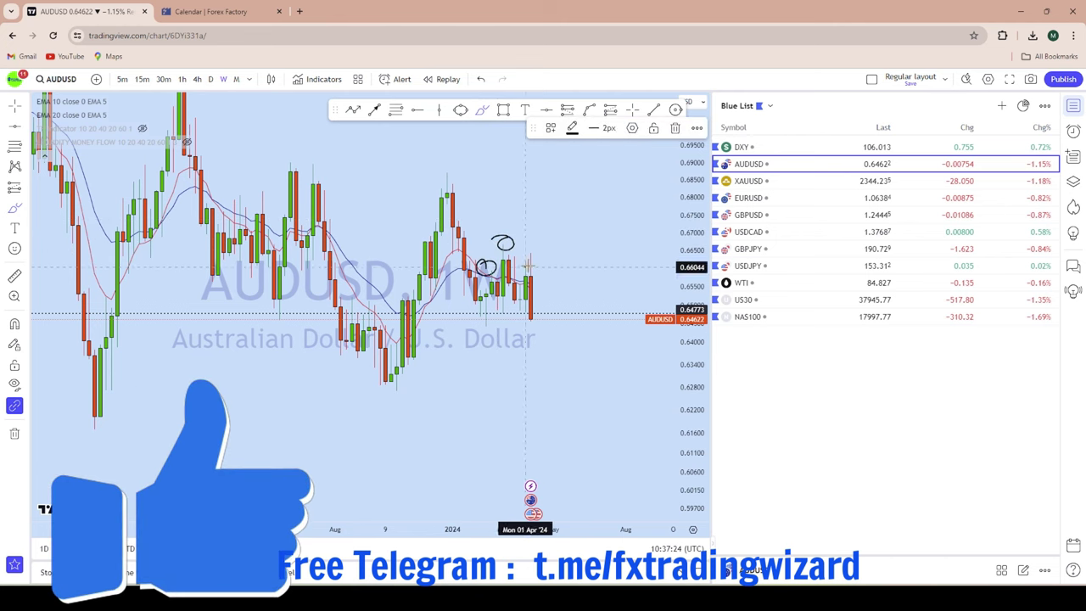
click(481, 79)
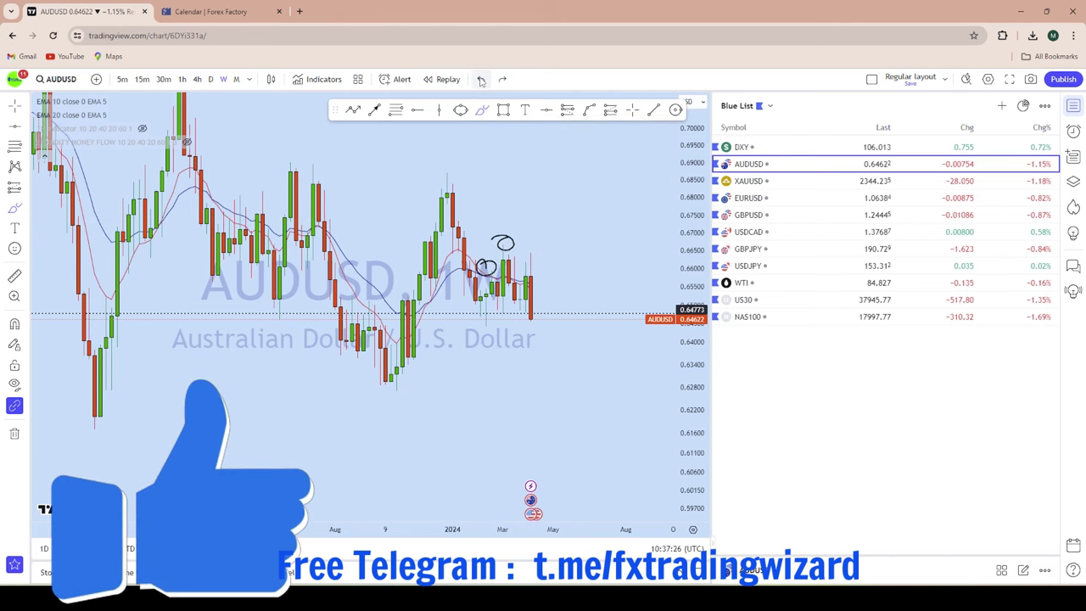
Sketch a projected downward move from the latest weekly AUDUSD candle with the Brush, and undo it
scroll(496, 274, up, 5)
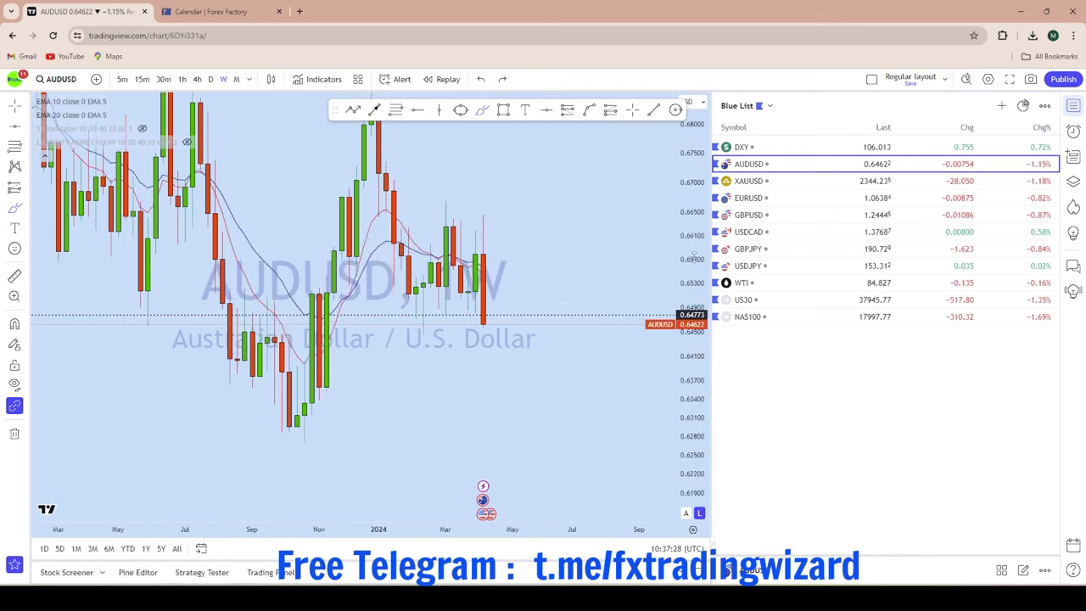
mouse_move(363, 325)
mouse_down()
mouse_move(387, 326)
mouse_move(444, 376)
mouse_move(460, 435)
mouse_up()
click(480, 79)
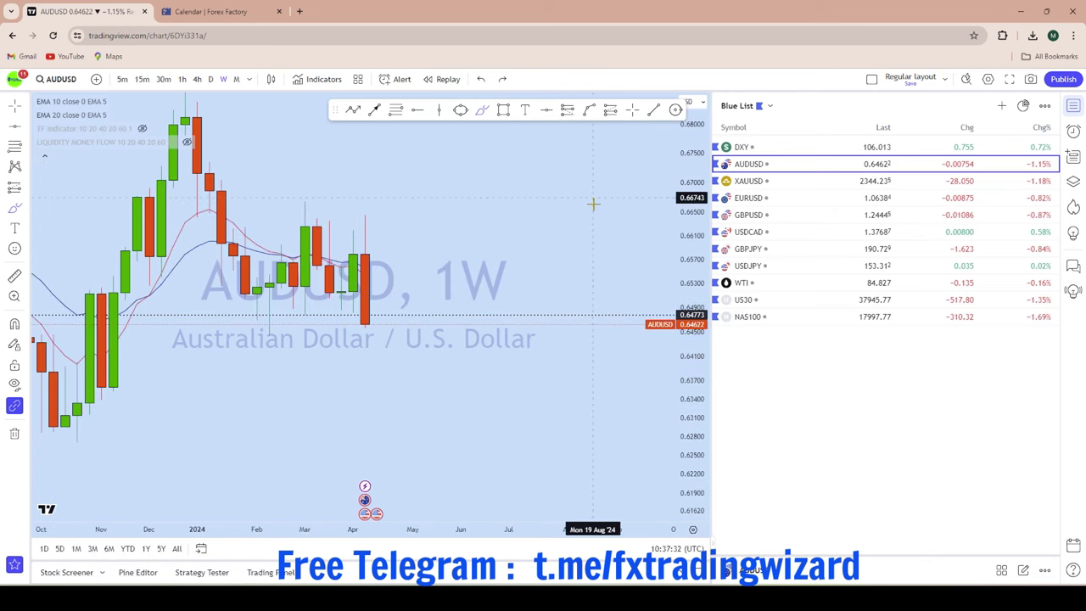
Switch AUDUSD to the daily timeframe and examine the latest candles around the 0.64773 line
scroll(626, 308, down, 3)
click(210, 79)
scroll(598, 214, down, 2)
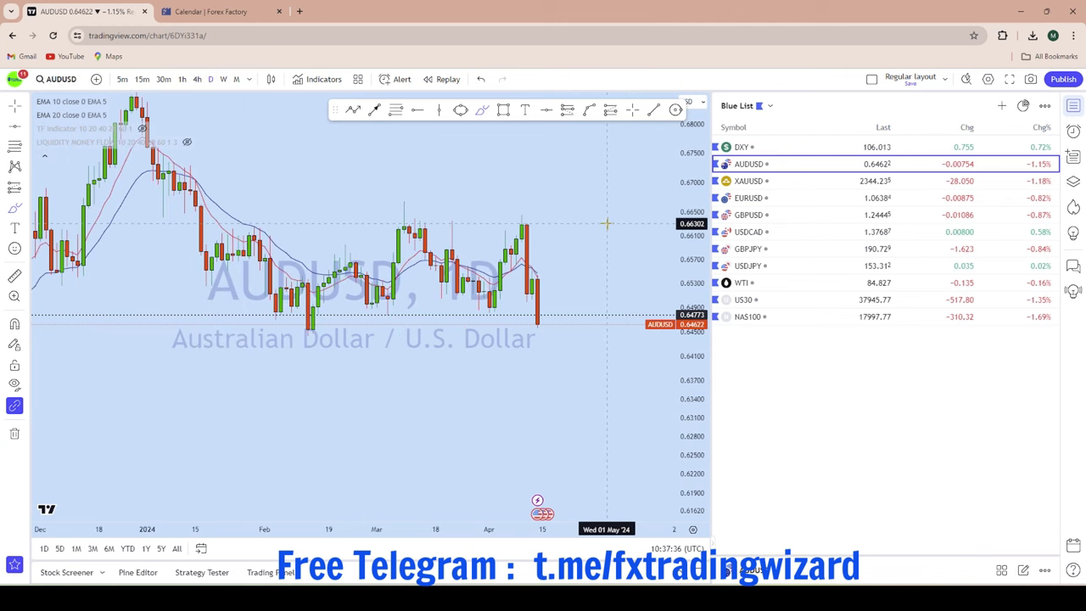
scroll(602, 245, up, 3)
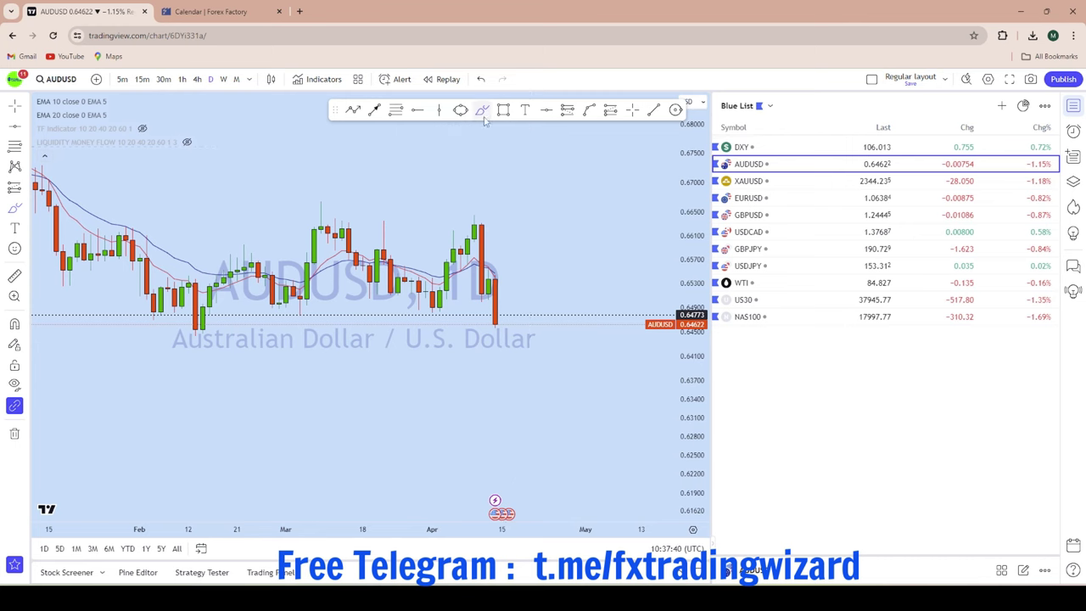
Trace the April rally and the drop below the 0.64773 line on the daily chart with the Brush, and undo the stroke
drag(440, 311, 446, 289)
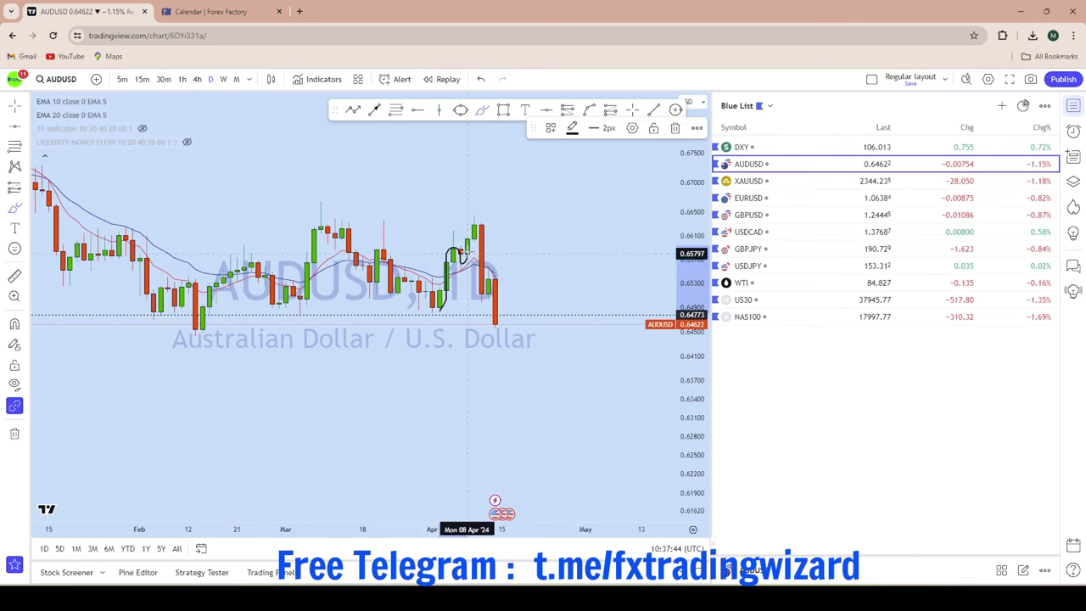
drag(476, 222, 509, 363)
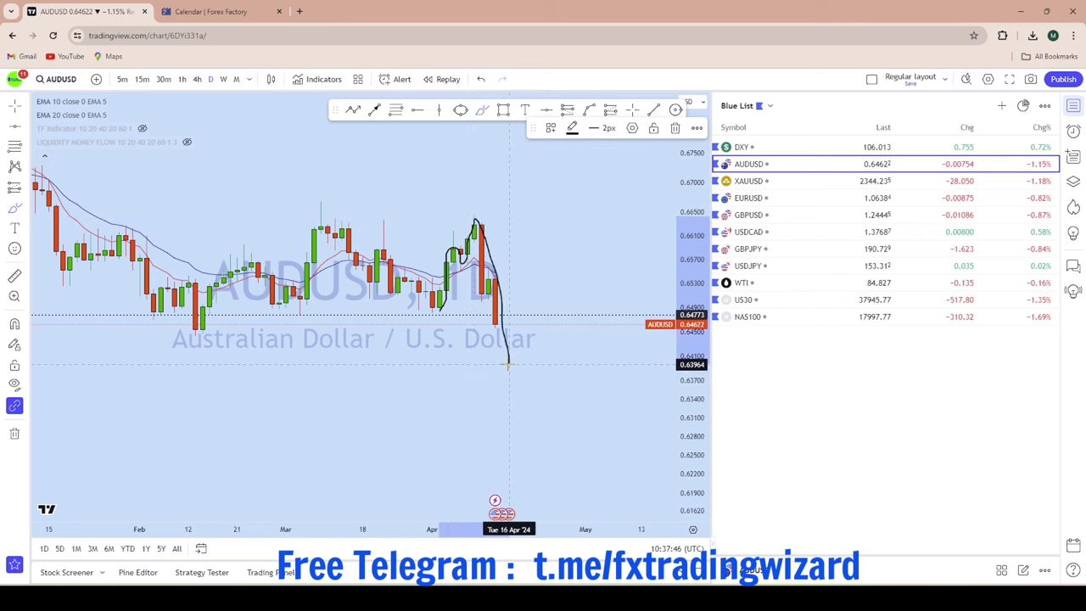
click(481, 81)
Mark the daily lows near the 0.64773 line and projected moves from the latest candle with the Brush, and undo the strokes
scroll(570, 276, down, 4)
scroll(587, 307, up, 3)
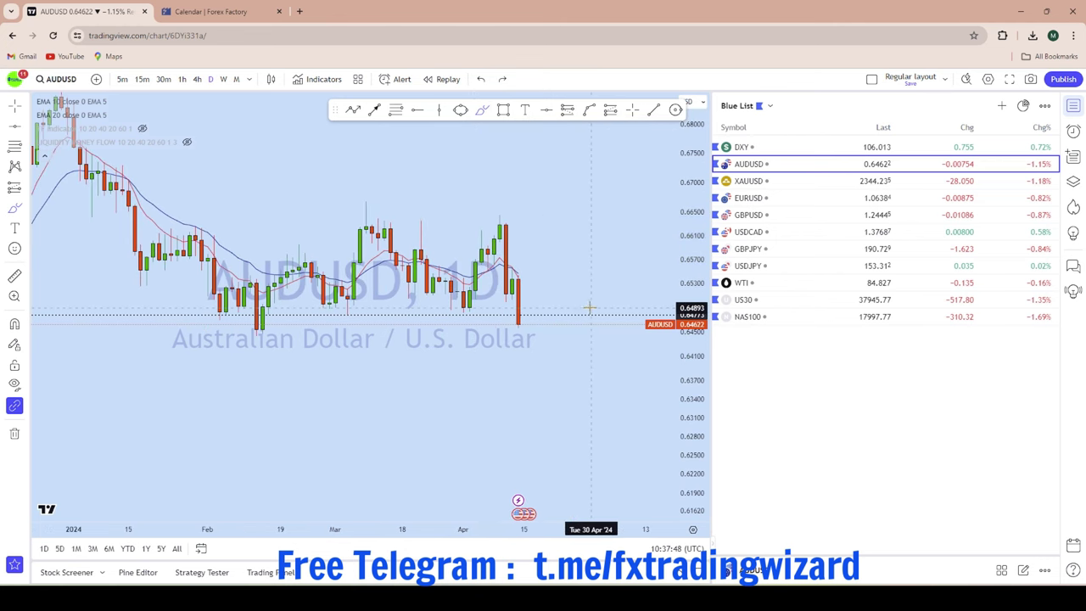
mouse_move(357, 309)
mouse_down()
mouse_move(364, 315)
mouse_move(348, 312)
mouse_up()
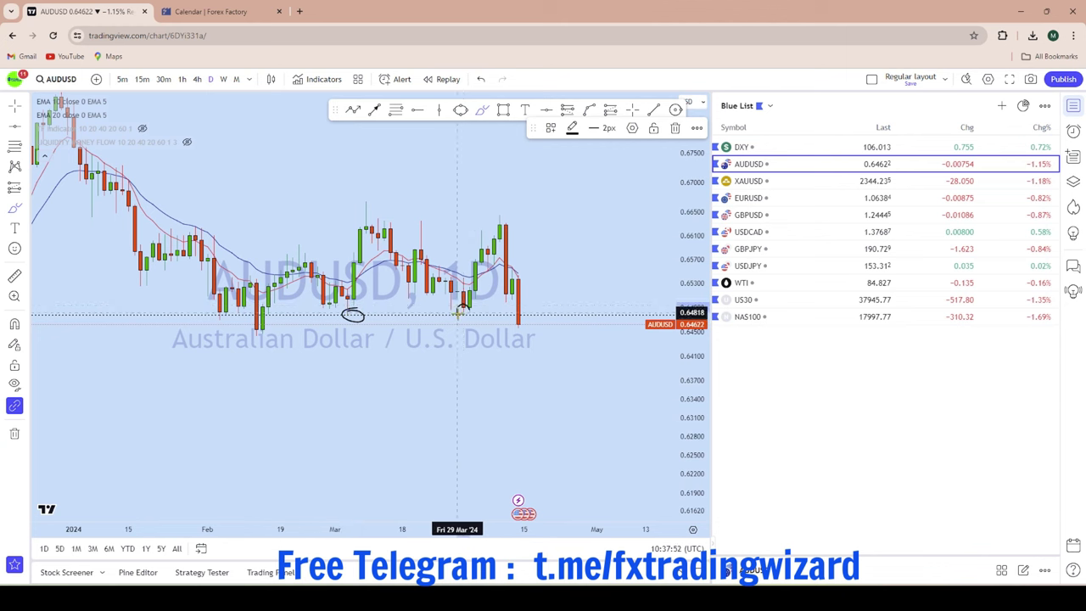
scroll(504, 304, up, 2)
scroll(515, 334, up, 2)
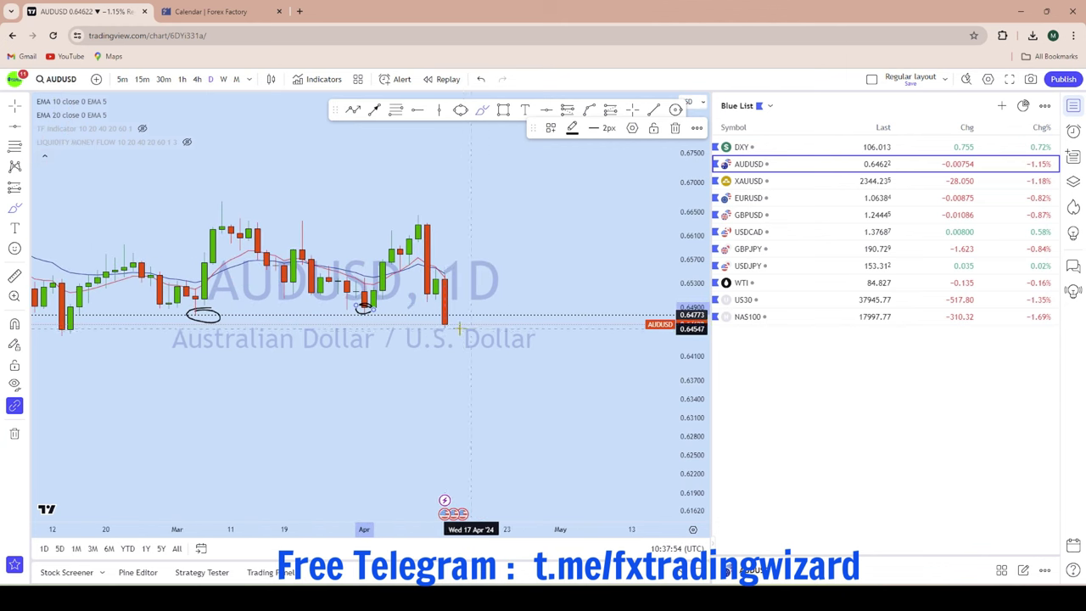
drag(444, 330, 454, 309)
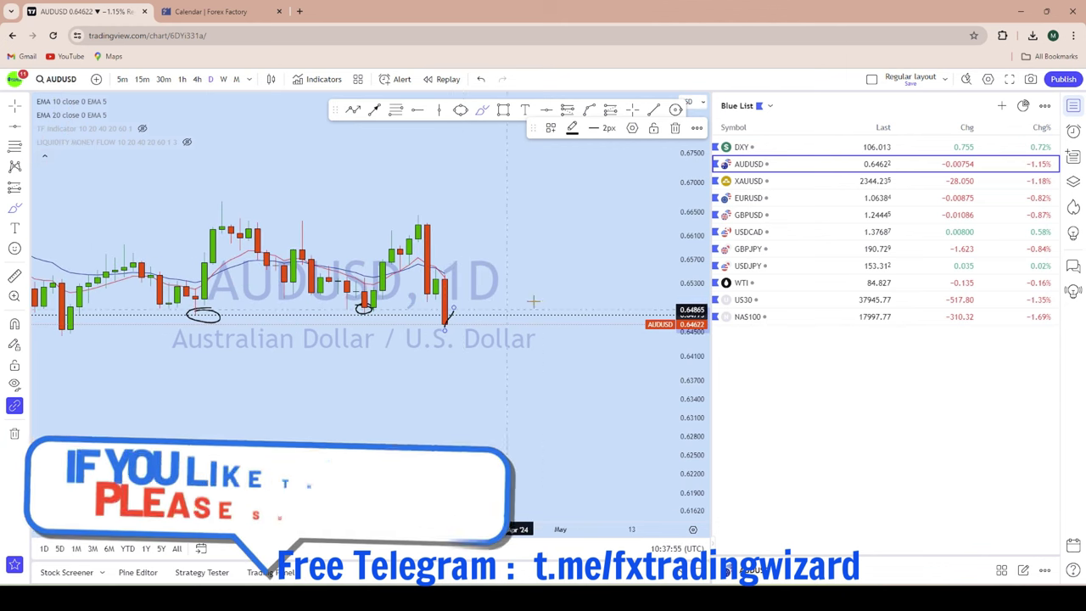
click(481, 79)
click(481, 79)
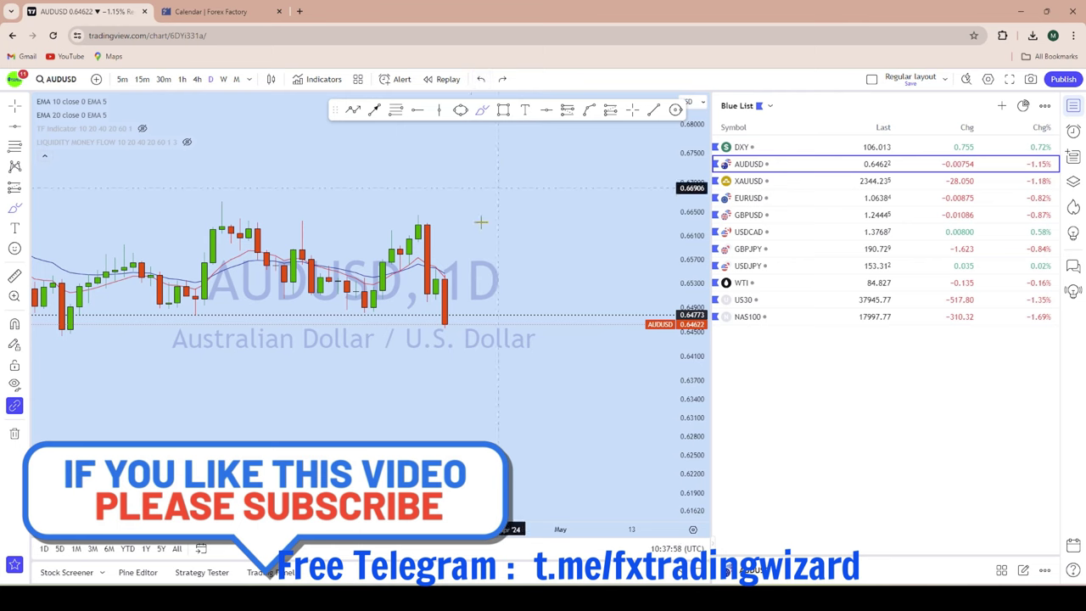
mouse_move(441, 334)
mouse_down()
mouse_move(449, 315)
mouse_move(489, 413)
mouse_move(532, 432)
mouse_up()
click(481, 79)
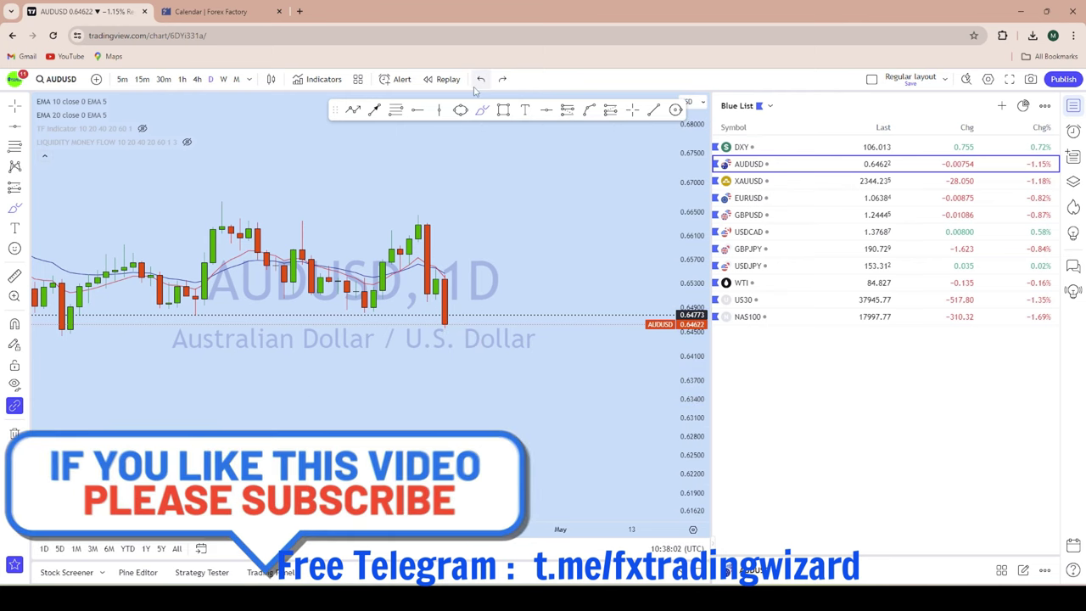
Switch AUDUSD to the 4-hour timeframe and bring the April candles into view
click(198, 79)
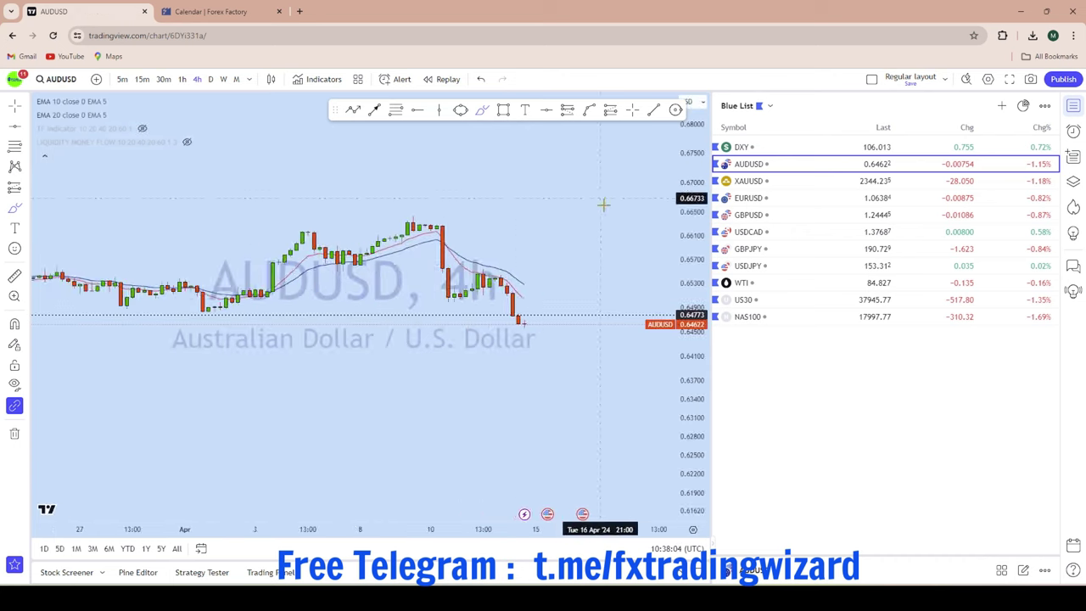
scroll(624, 328, down, 3)
scroll(553, 347, up, 5)
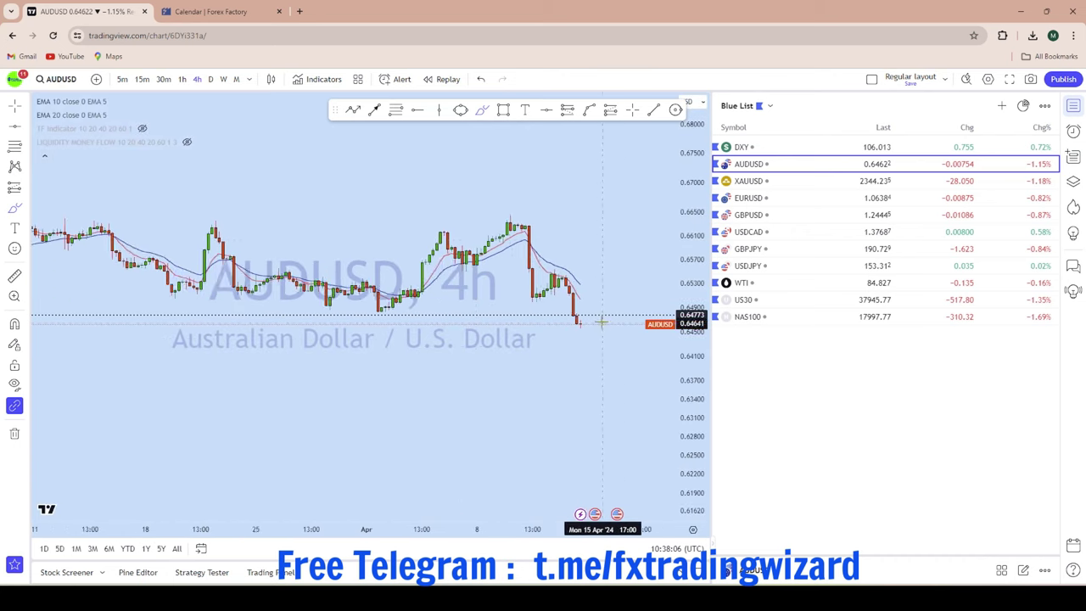
Trace the 4-hour drop, pullback and renewed fall below the 0.64773 line with the Brush, and undo the stroke
drag(496, 223, 503, 304)
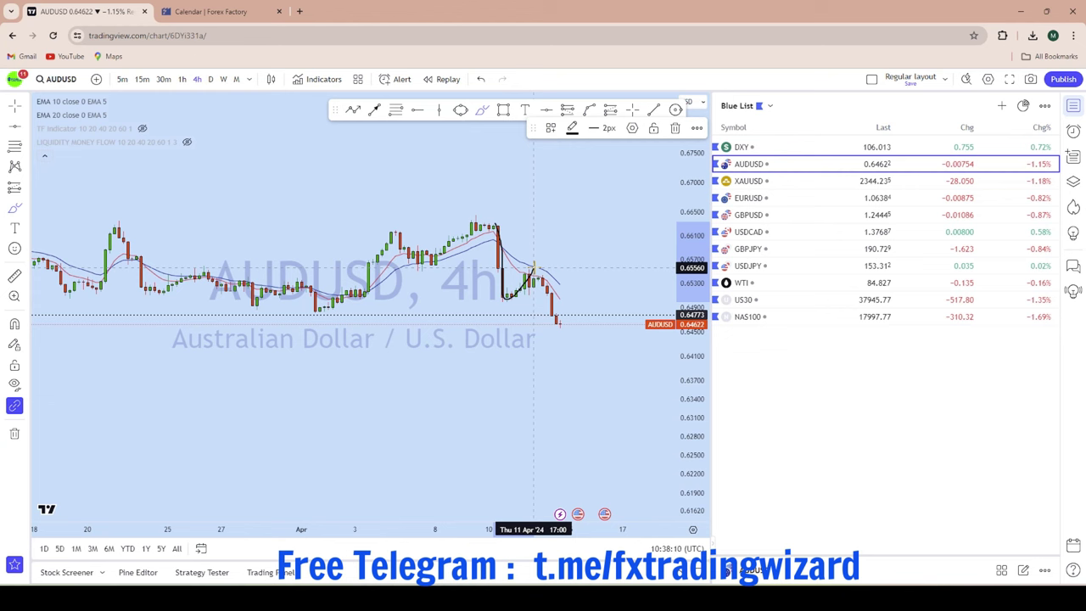
drag(552, 274, 559, 357)
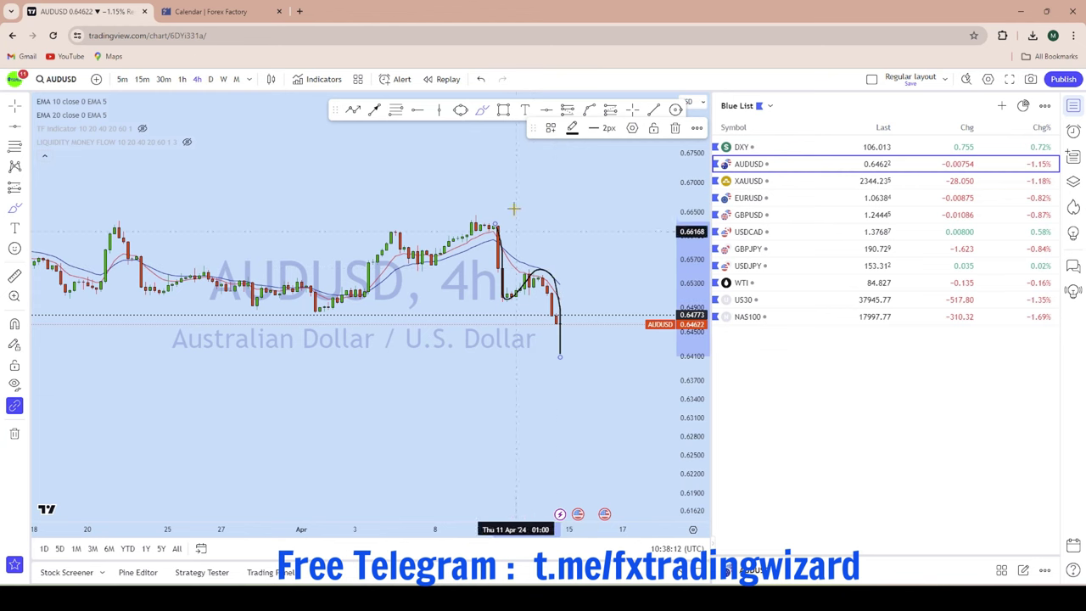
click(481, 79)
Sketch a zigzag pullback above the 0.64773 line after the latest 4-hour candle and mark its upper part with an ellipse
scroll(473, 348, up, 5)
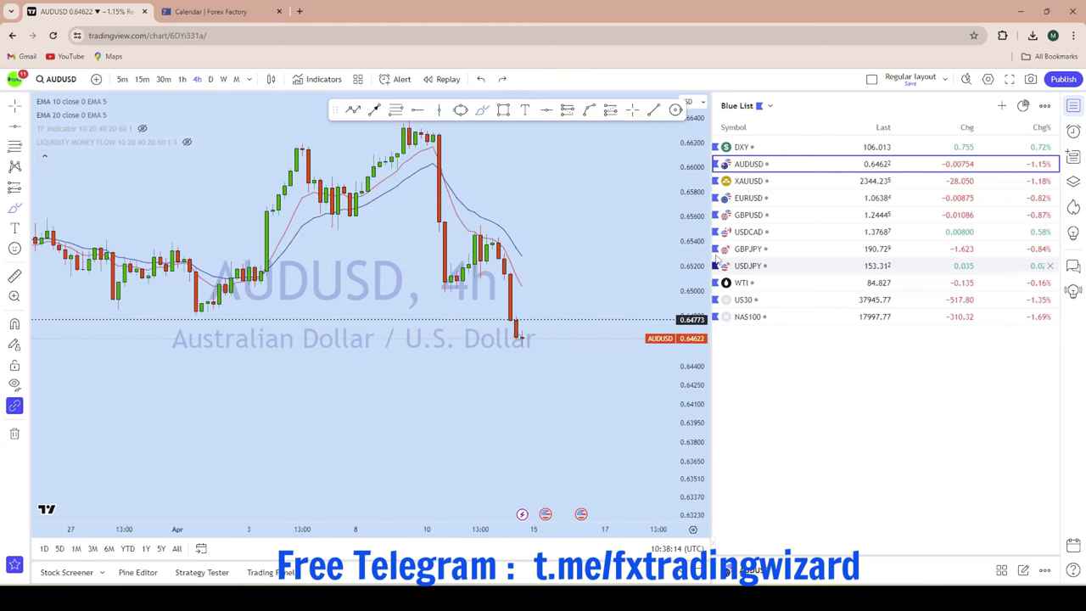
drag(459, 341, 467, 343)
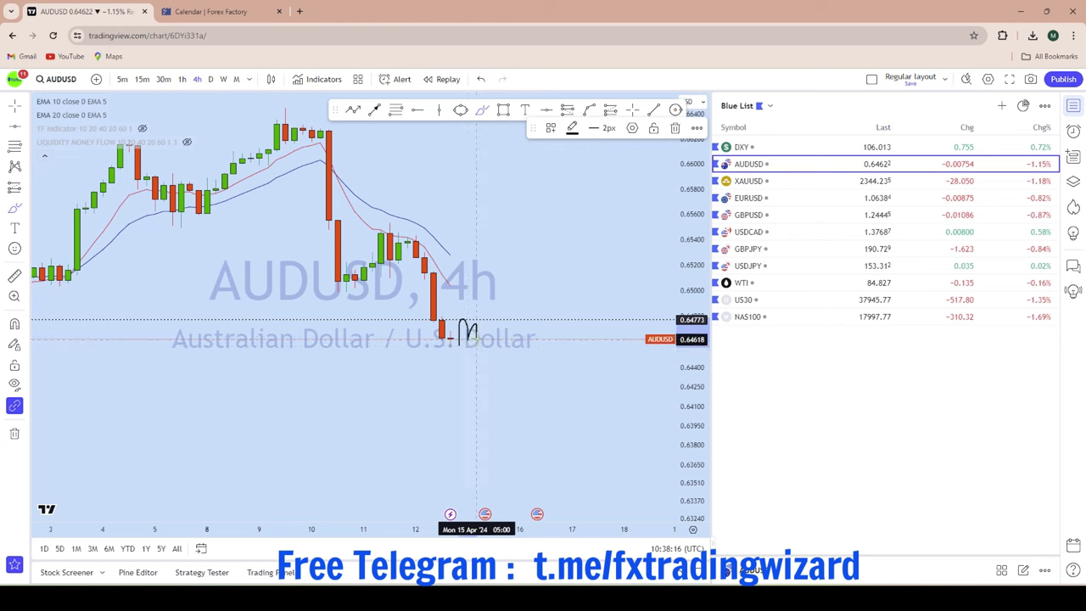
scroll(551, 233, down, 3)
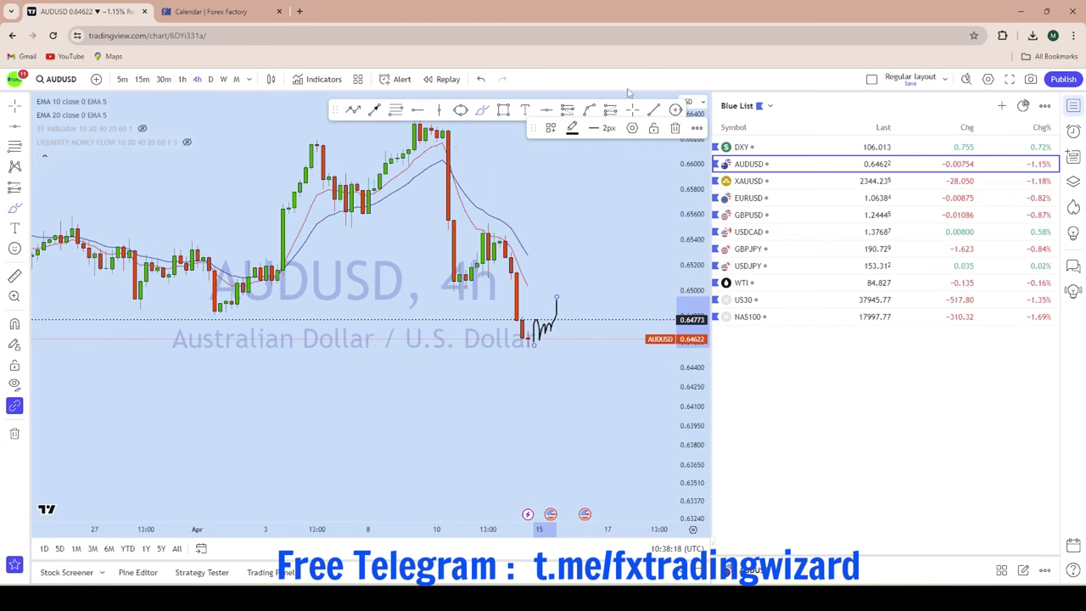
drag(532, 314, 556, 302)
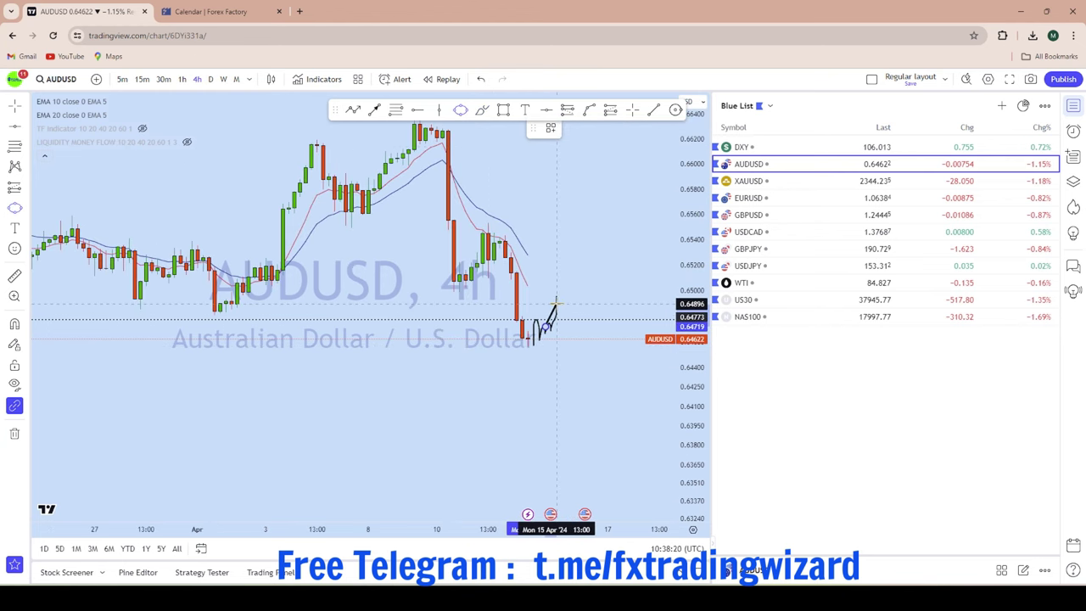
click(572, 301)
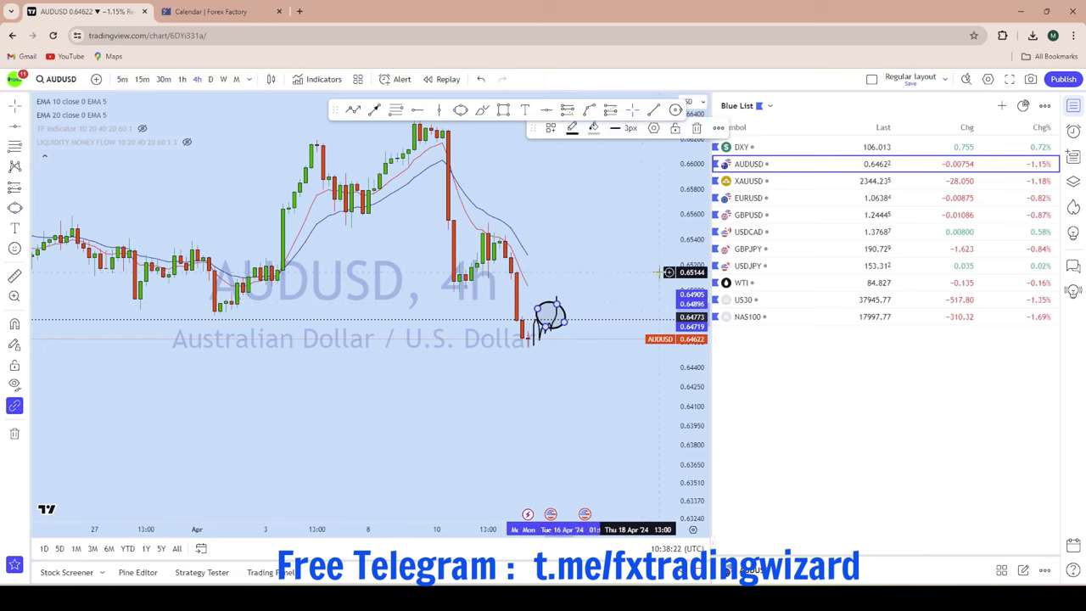
Draw an arrow from the ellipse at 0.64834 down to about 0.639 to project the next AUDUSD fall
drag(665, 270, 476, 196)
scroll(527, 183, down, 3)
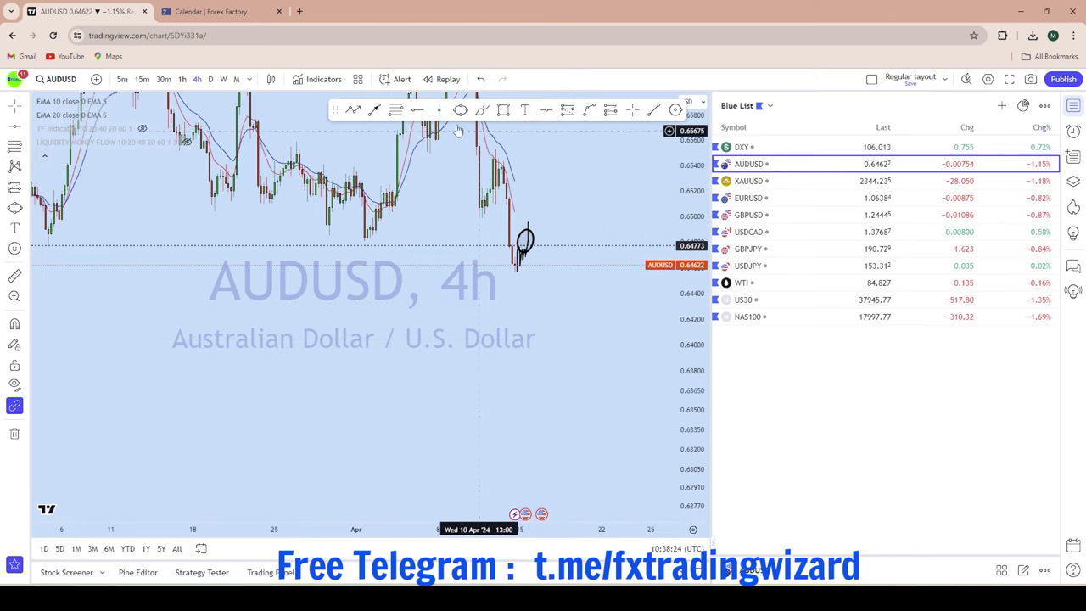
click(375, 111)
click(528, 239)
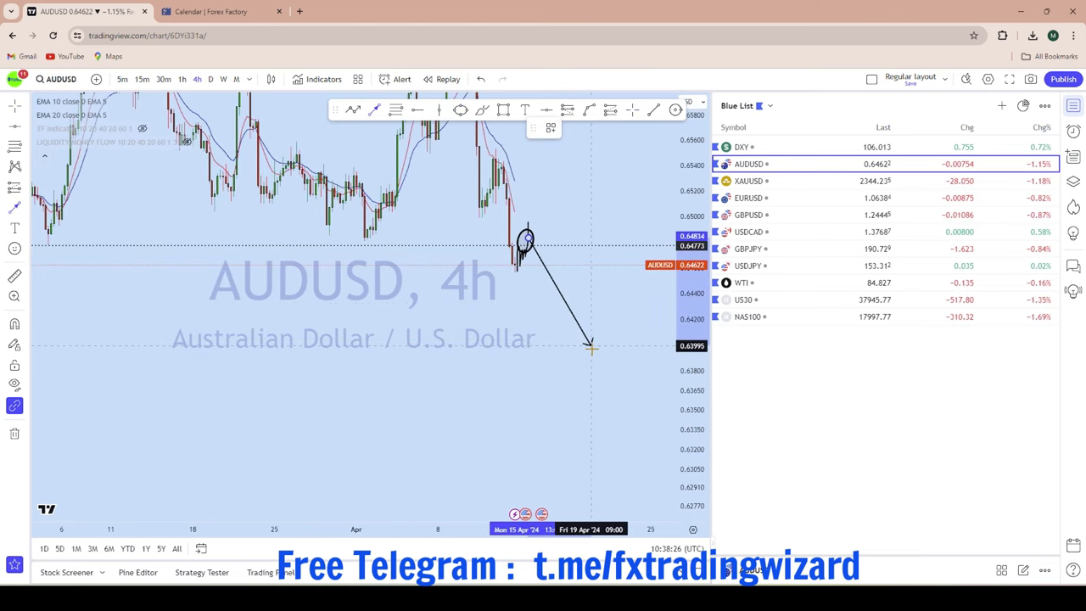
click(593, 356)
scroll(601, 311, down, 3)
drag(621, 204, 592, 226)
scroll(589, 224, up, 3)
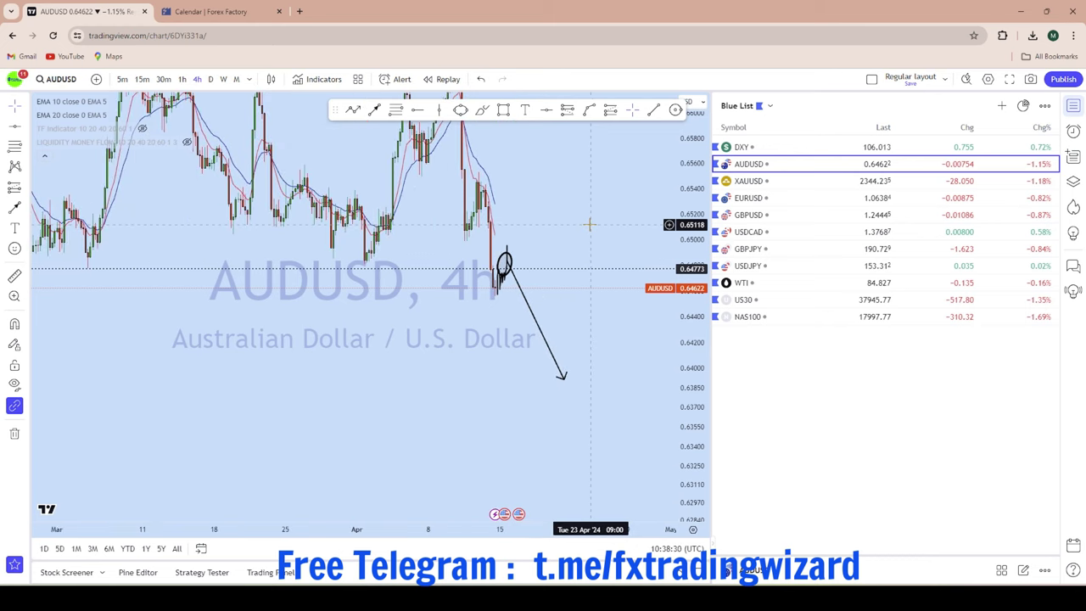
scroll(590, 225, up, 2)
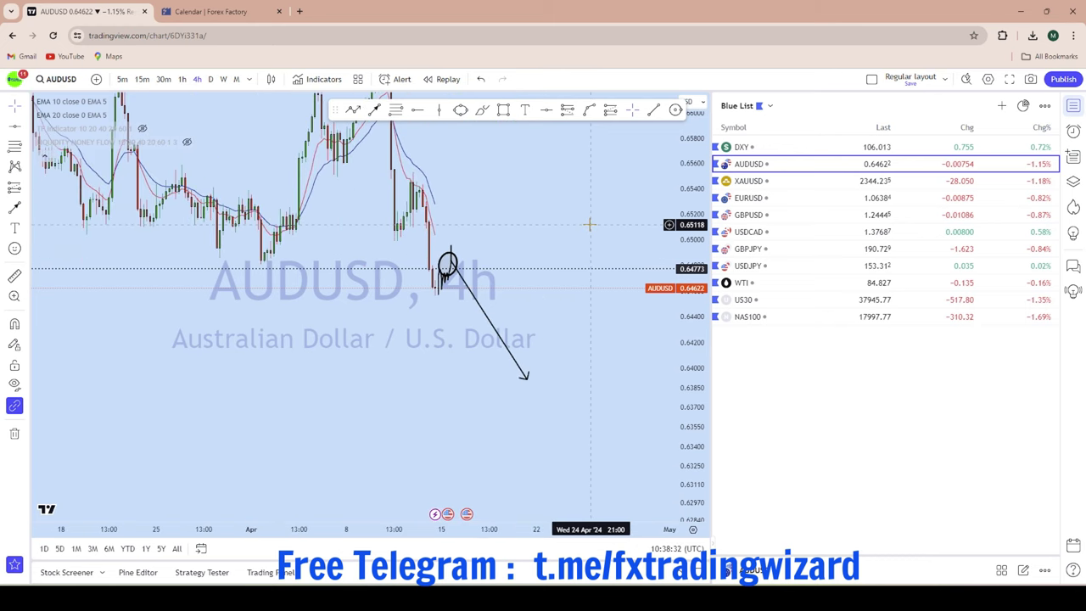
Open the EURUSD chart from the watchlist, compress its price scale and switch it to the monthly timeframe
click(804, 202)
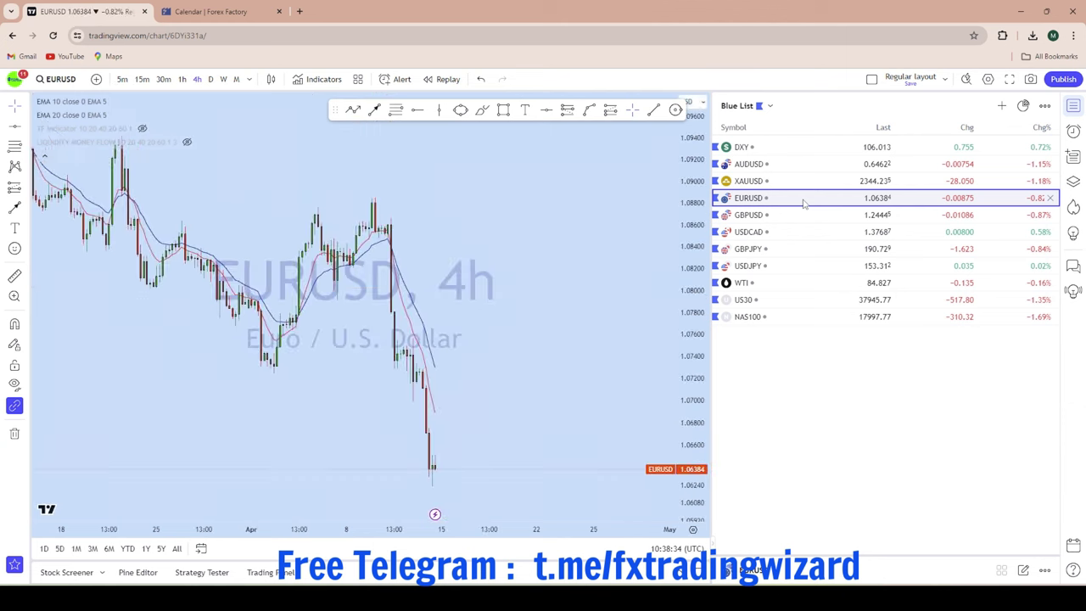
scroll(438, 315, up, 2)
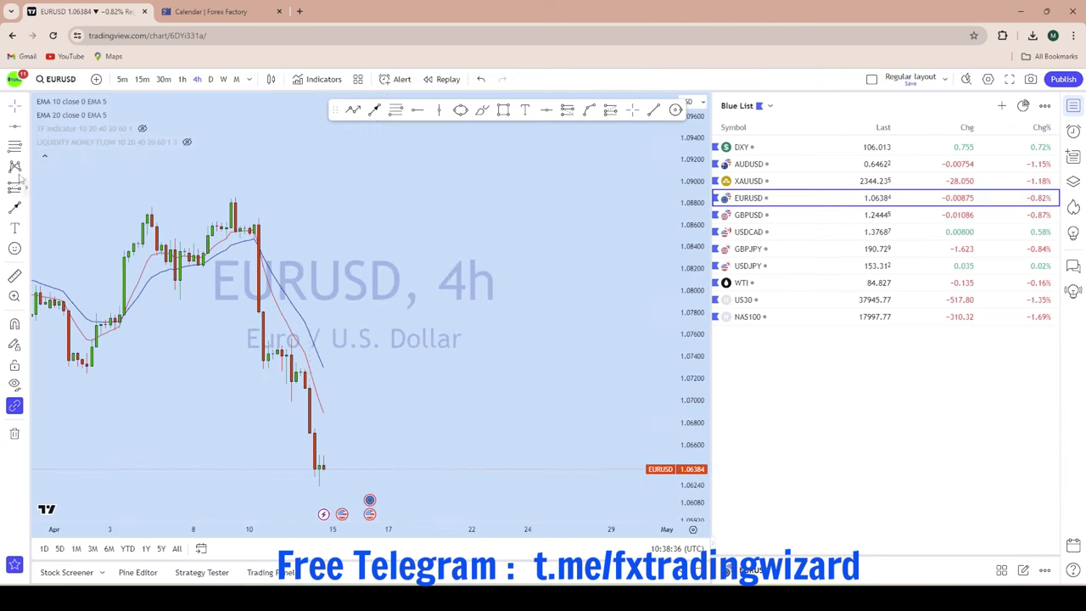
drag(445, 323, 554, 259)
scroll(554, 259, down, 3)
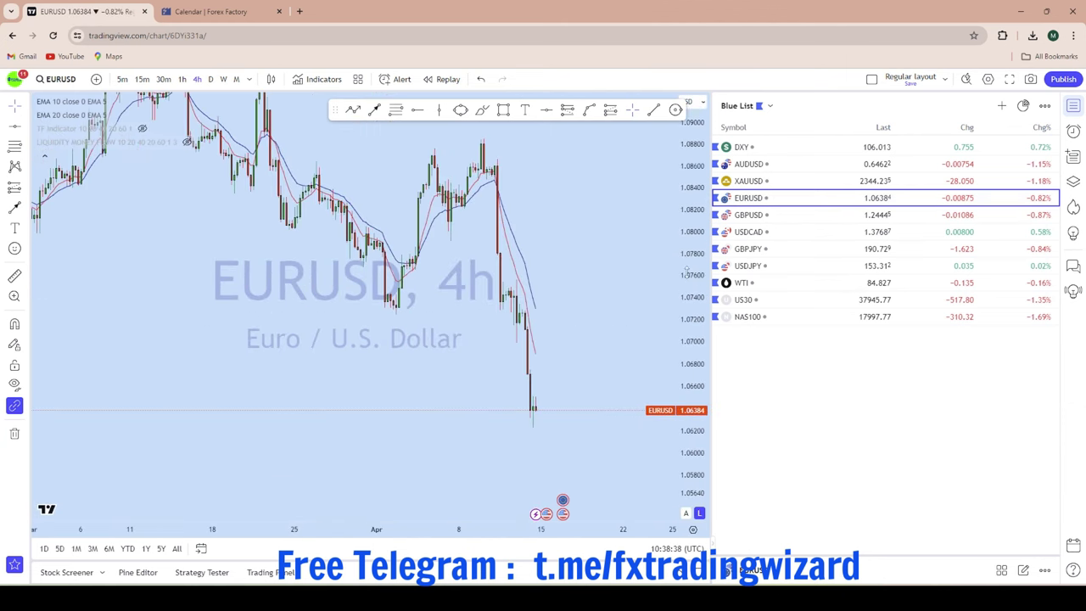
drag(692, 293, 692, 458)
scroll(598, 429, up, 1)
scroll(586, 356, up, 2)
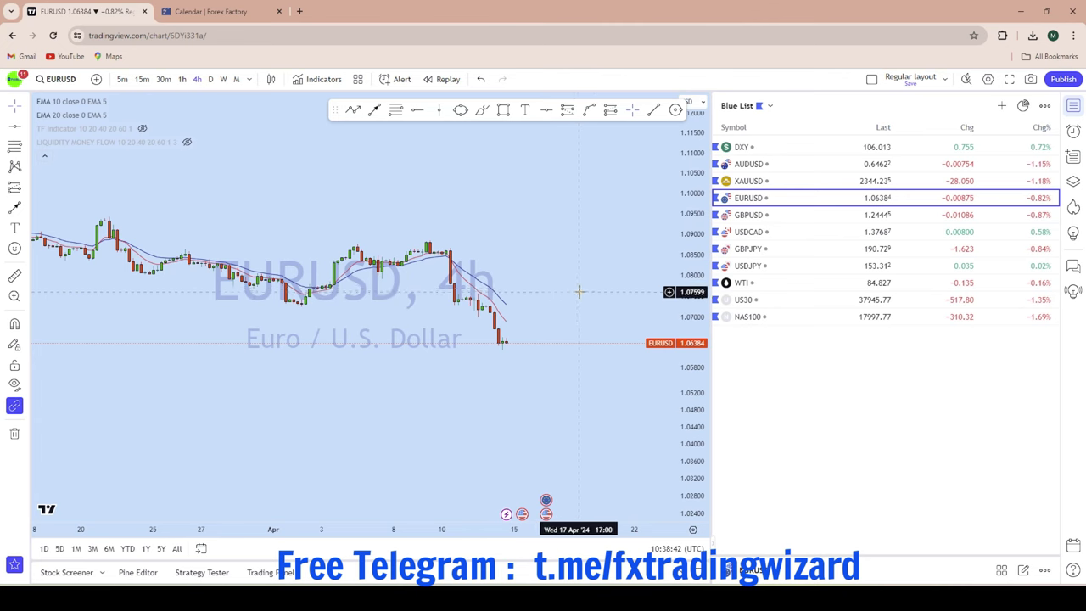
scroll(592, 295, down, 2)
click(237, 79)
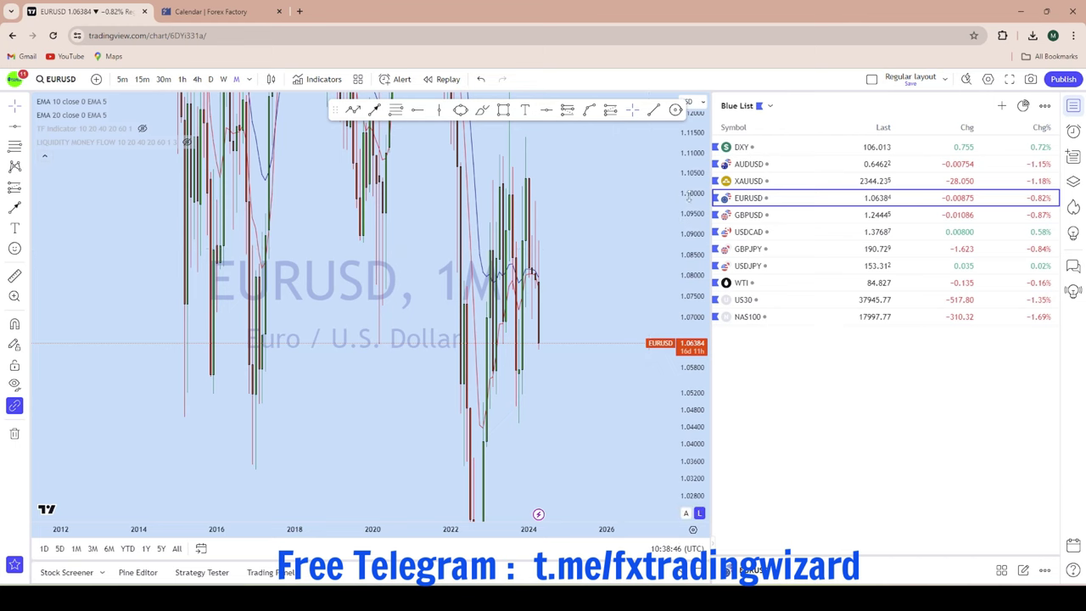
Mark the moving-average rejection near 1.08 on the monthly chart, sketch a fall from about 1.09 to 1.043 with the Brush, and undo the strokes
scroll(540, 253, up, 2)
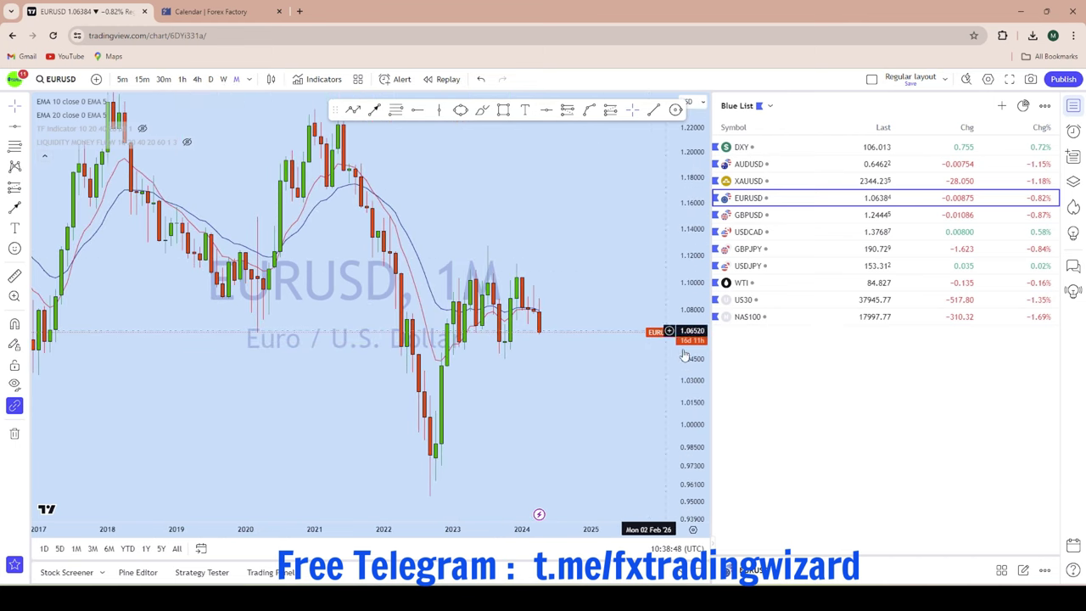
scroll(530, 236, up, 2)
scroll(530, 236, up, 3)
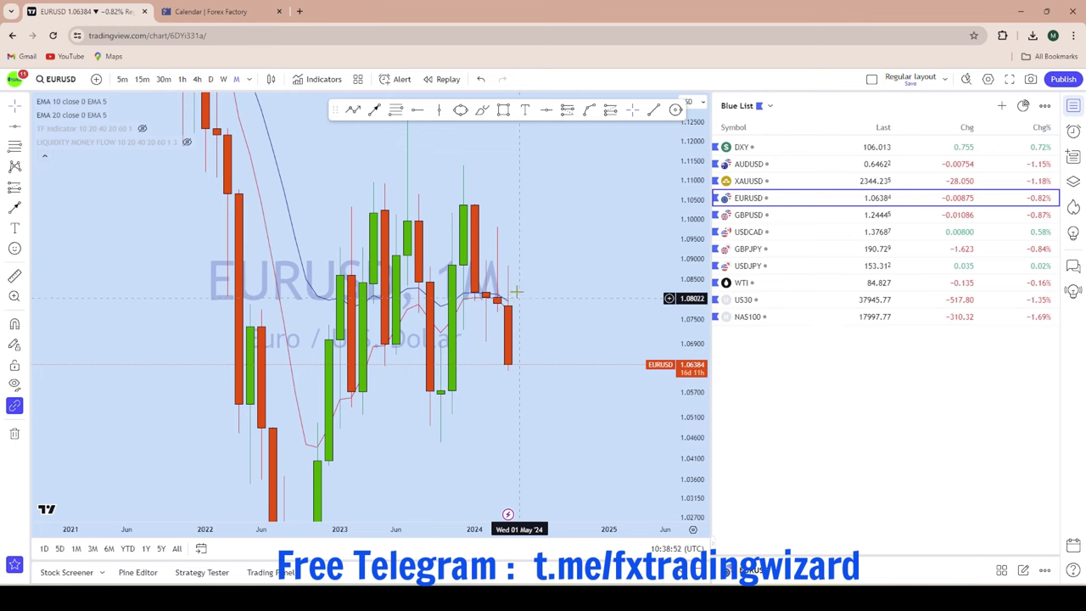
click(482, 110)
drag(497, 231, 497, 307)
key(ctrl+z)
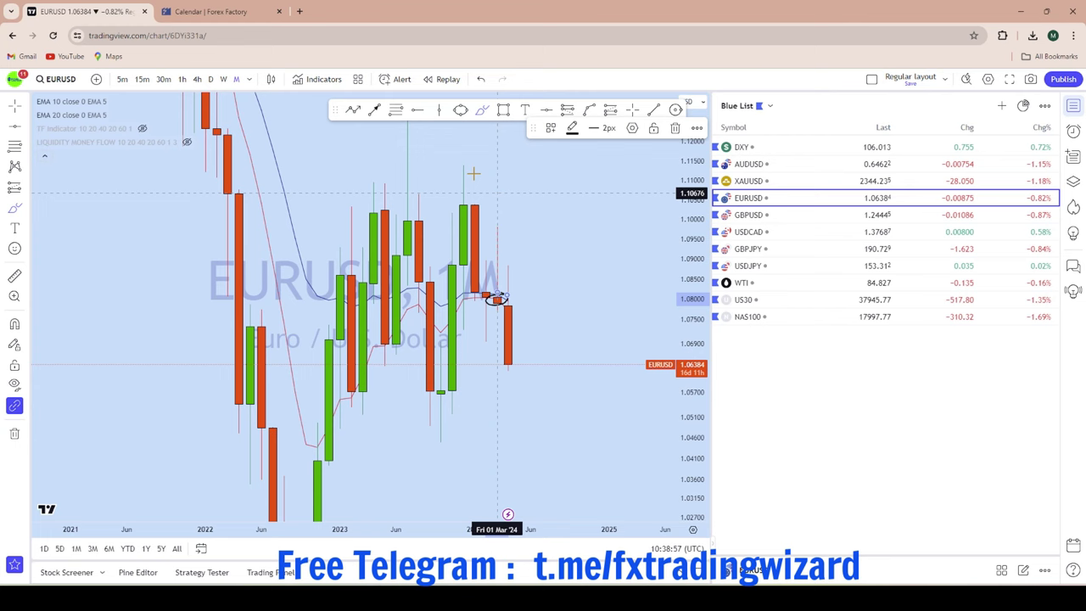
click(480, 79)
mouse_move(525, 266)
mouse_down()
mouse_move(509, 271)
mouse_move(528, 399)
mouse_move(586, 447)
mouse_up()
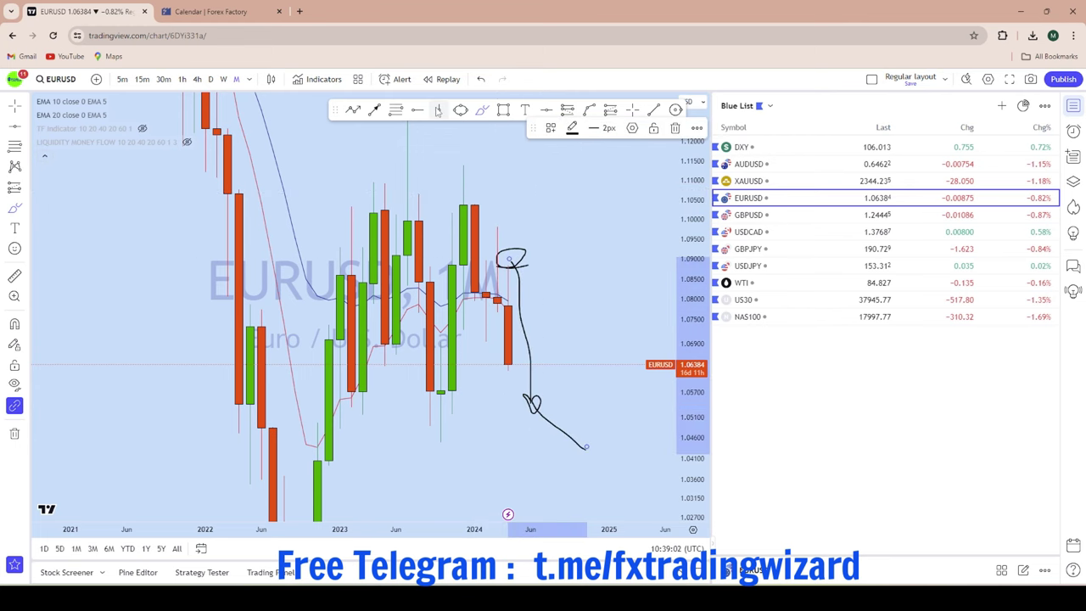
click(480, 79)
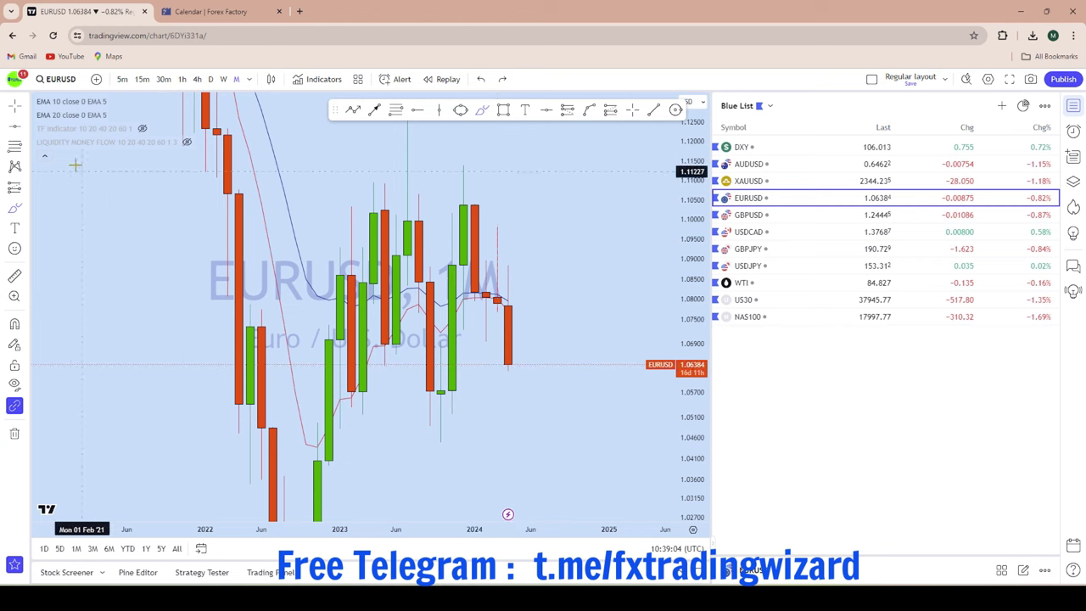
Place a horizontal line at 1.04504, on the October 2023 low of the monthly chart
scroll(620, 297, down, 3)
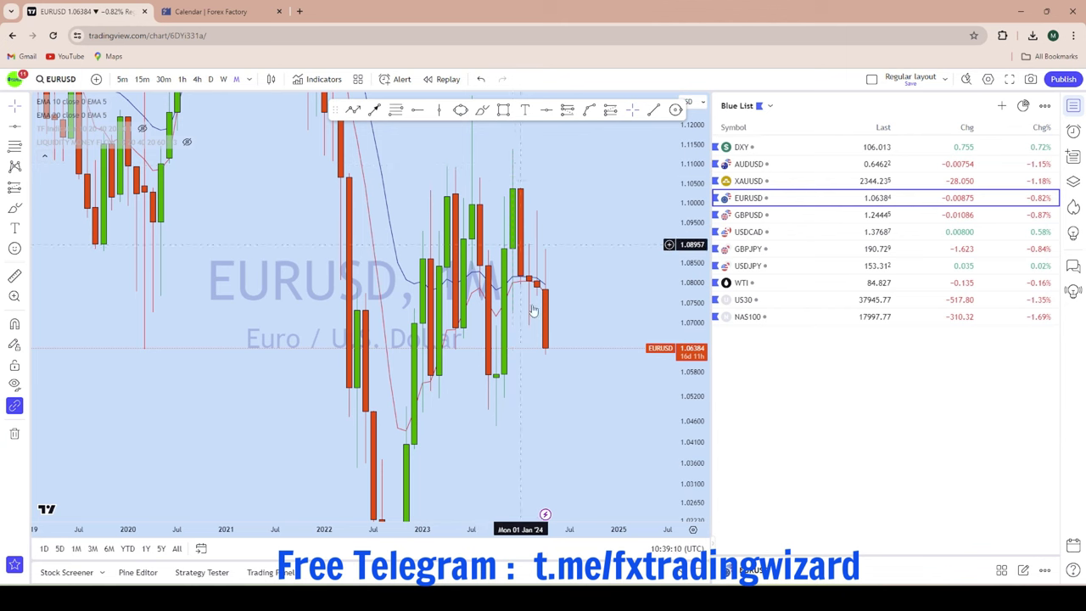
scroll(666, 318, down, 2)
scroll(594, 360, up, 2)
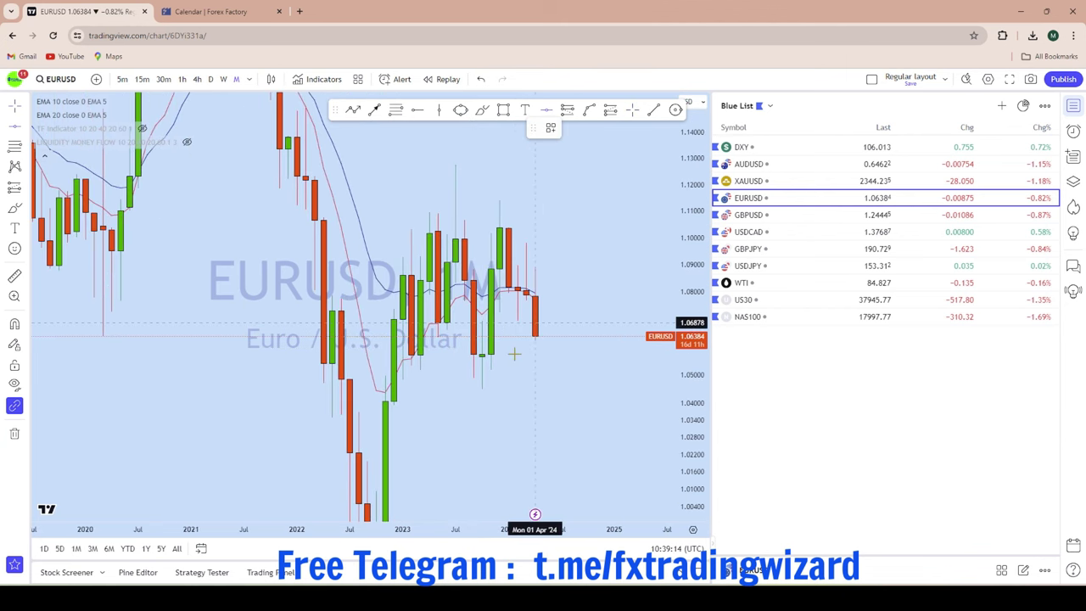
scroll(354, 365, down, 2)
scroll(344, 365, up, 3)
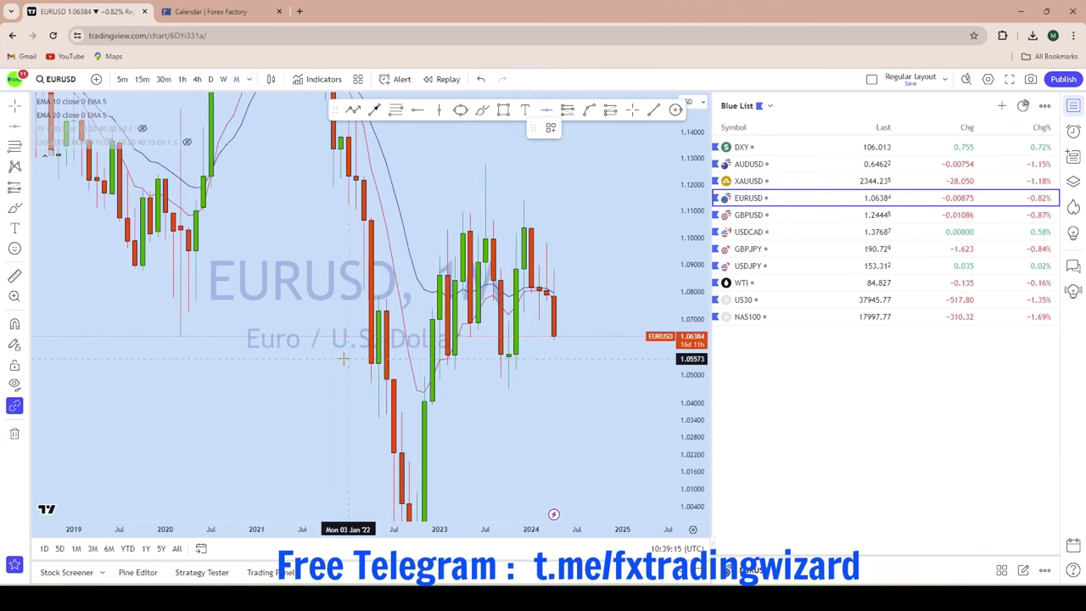
click(227, 388)
scroll(592, 289, up, 2)
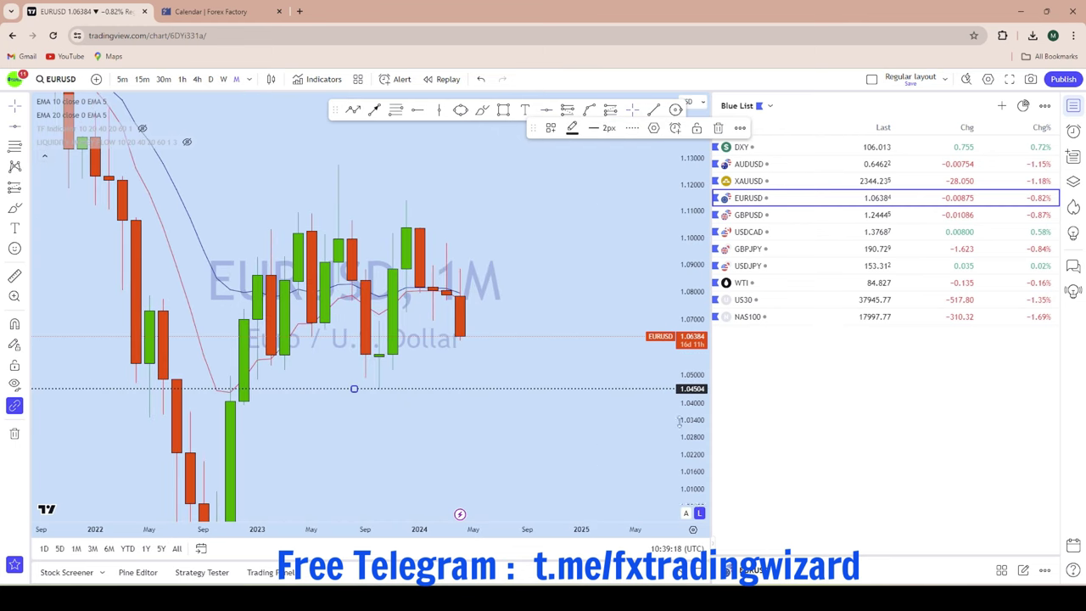
Sketch a fall from the latest monthly candle through the 1.04504 line to about 1.025 with the Brush, and undo the stroke
drag(680, 422, 680, 321)
drag(597, 297, 601, 258)
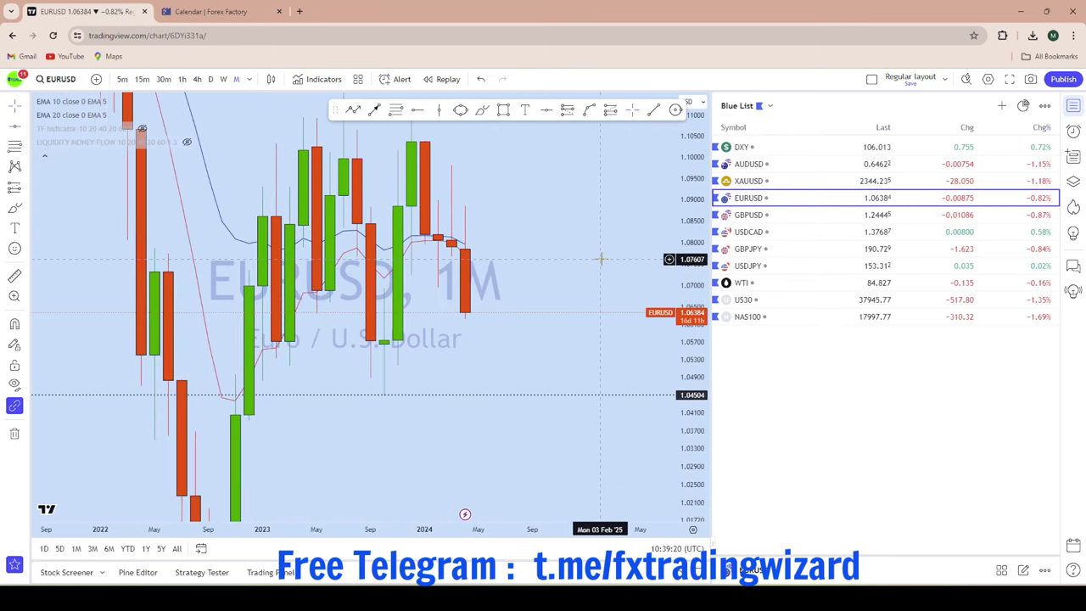
scroll(601, 259, down, 1)
scroll(603, 263, down, 1)
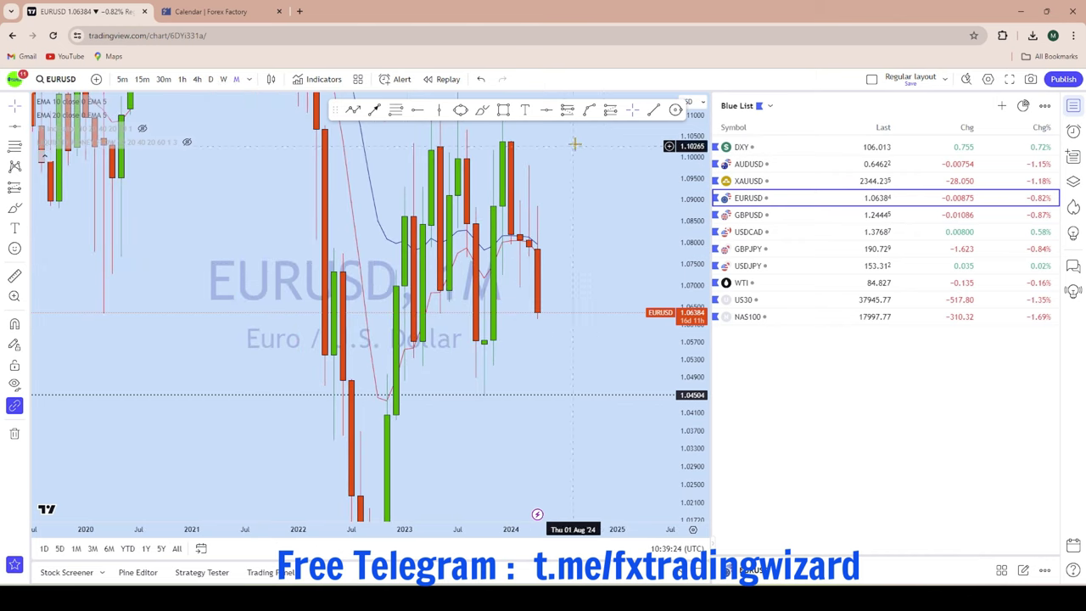
click(482, 110)
mouse_move(537, 312)
mouse_down()
mouse_move(547, 396)
mouse_move(572, 408)
mouse_move(600, 447)
mouse_move(600, 488)
mouse_up()
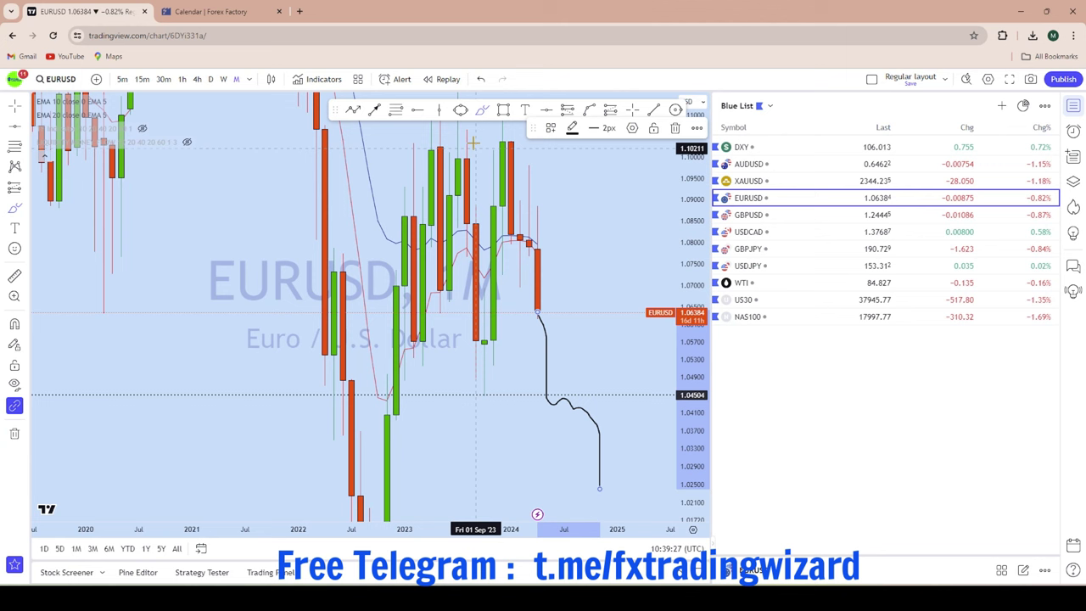
click(480, 79)
Switch the chart to the weekly timeframe, circle the recent candles at the moving averages near 1.082 with the Brush, and undo the stroke
click(223, 79)
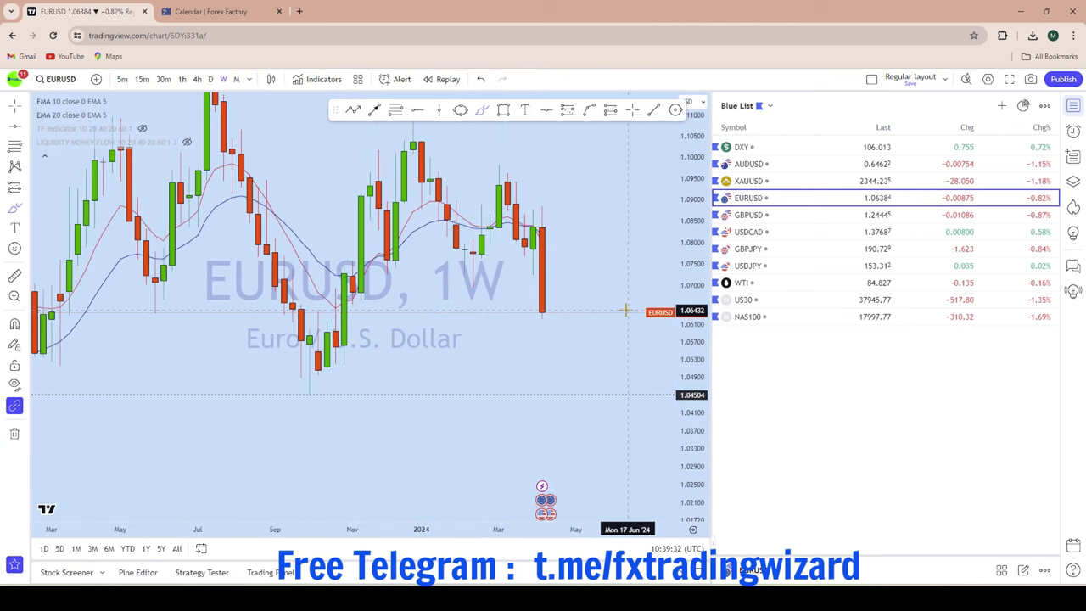
scroll(535, 249, up, 1)
mouse_move(528, 225)
mouse_down()
mouse_move(509, 221)
mouse_move(518, 249)
mouse_move(528, 235)
mouse_up()
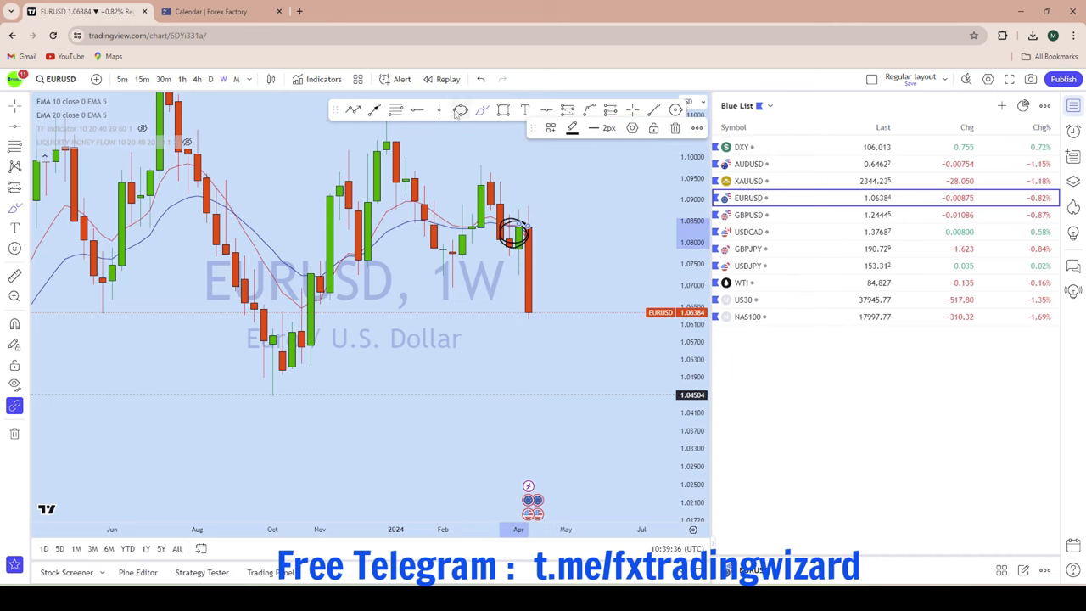
click(482, 78)
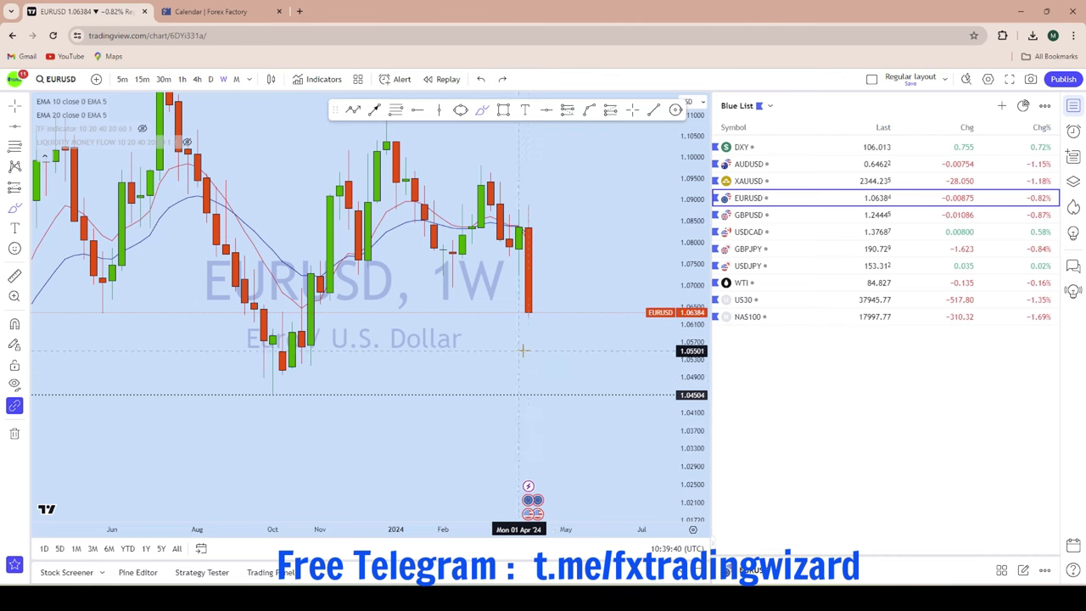
Add a horizontal line below the recent weekly lows and adjust it to 1.06978
scroll(523, 349, up, 2)
click(545, 110)
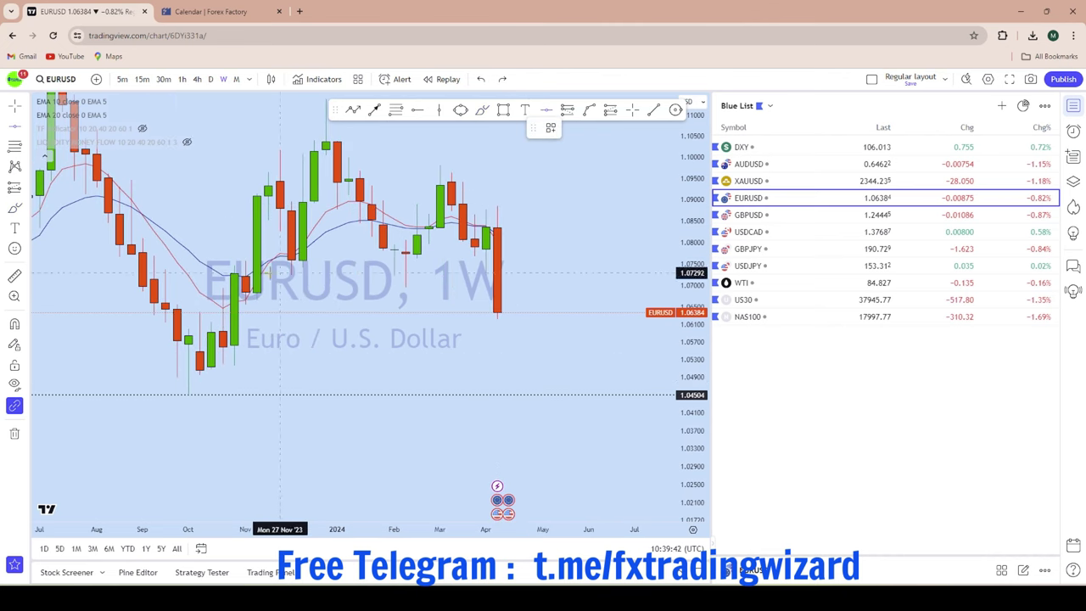
click(233, 275)
scroll(550, 307, down, 2)
drag(597, 201, 598, 236)
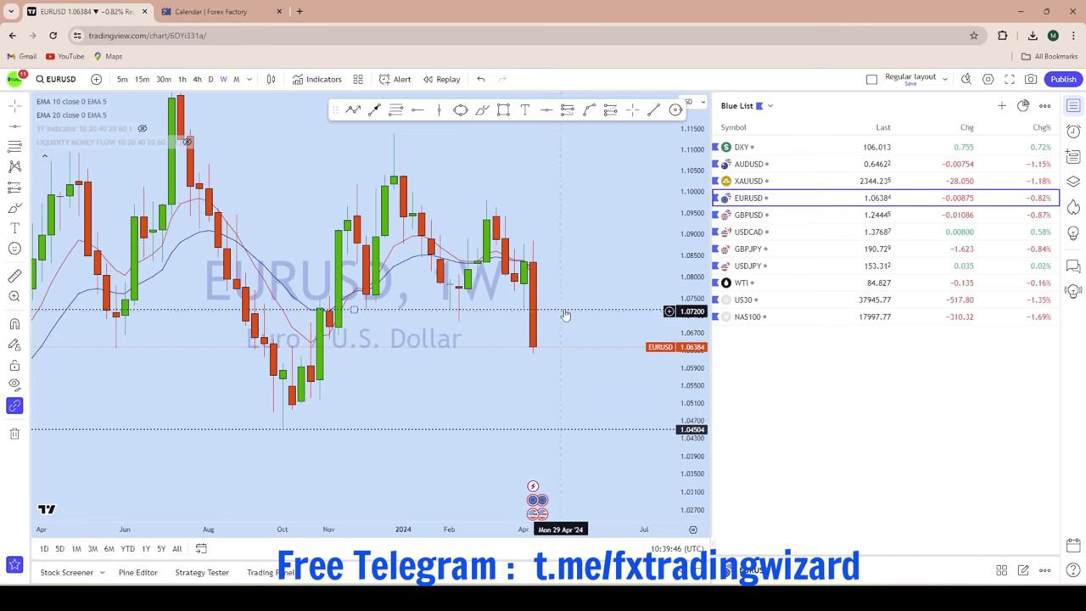
drag(566, 317, 570, 327)
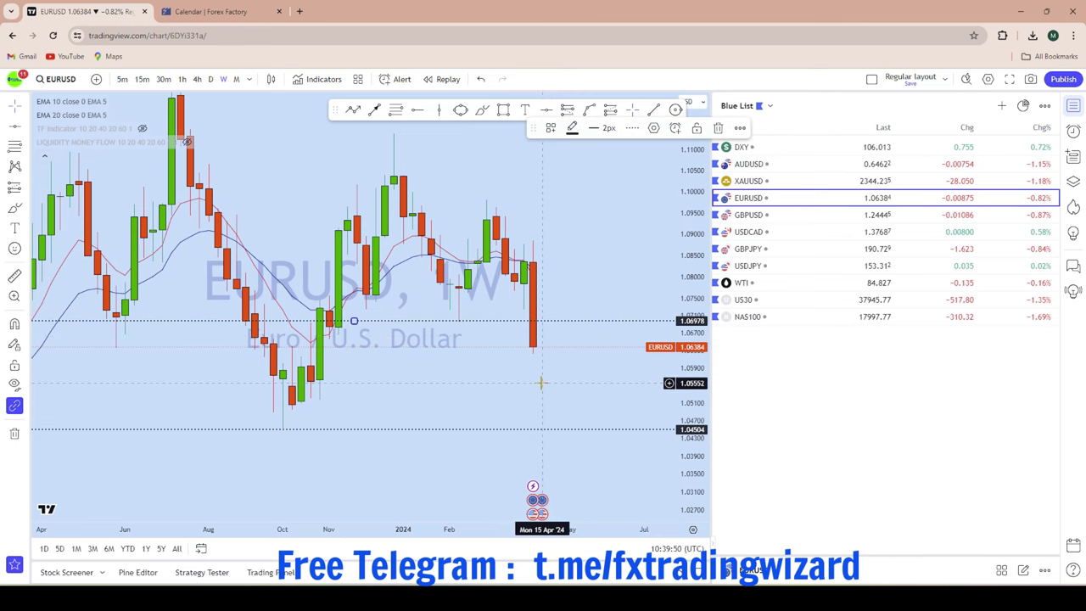
drag(685, 387, 684, 358)
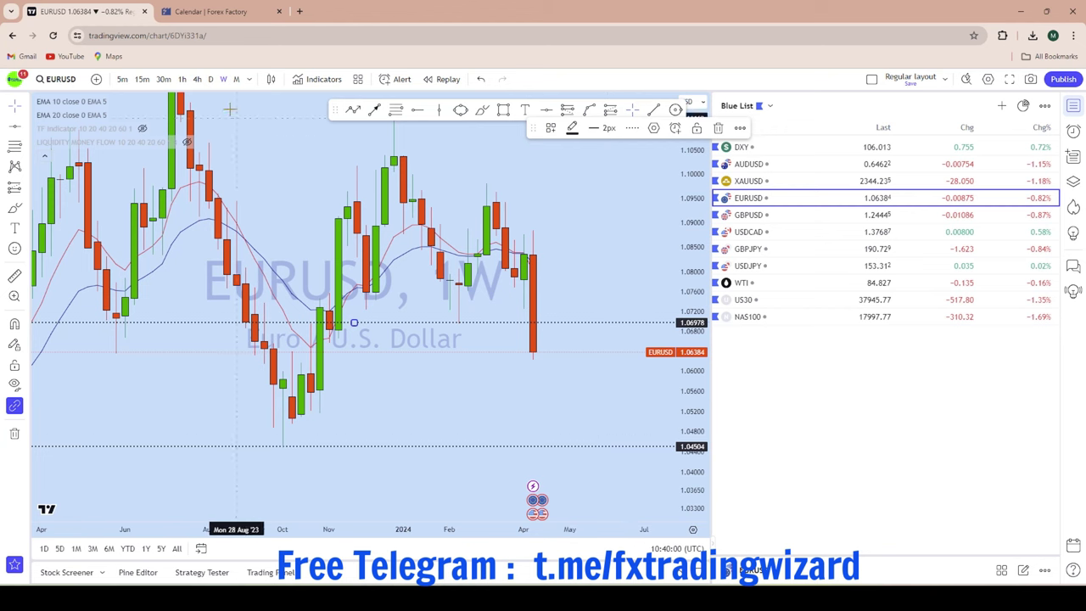
Switch the chart to the daily timeframe and examine the latest candles against the 1.06978 and 1.04504 lines
click(210, 80)
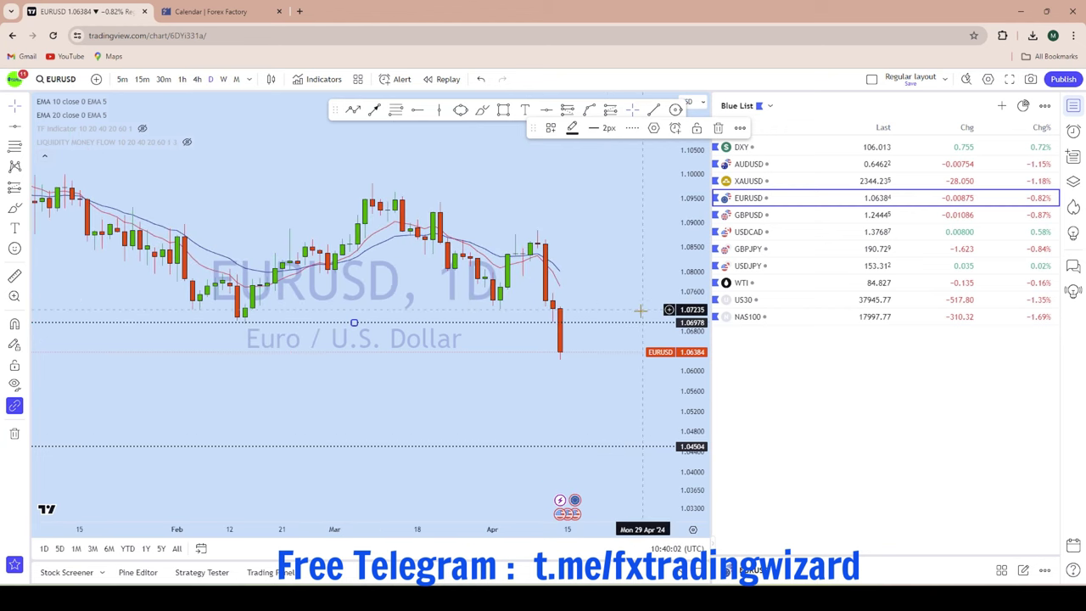
scroll(634, 331, down, 3)
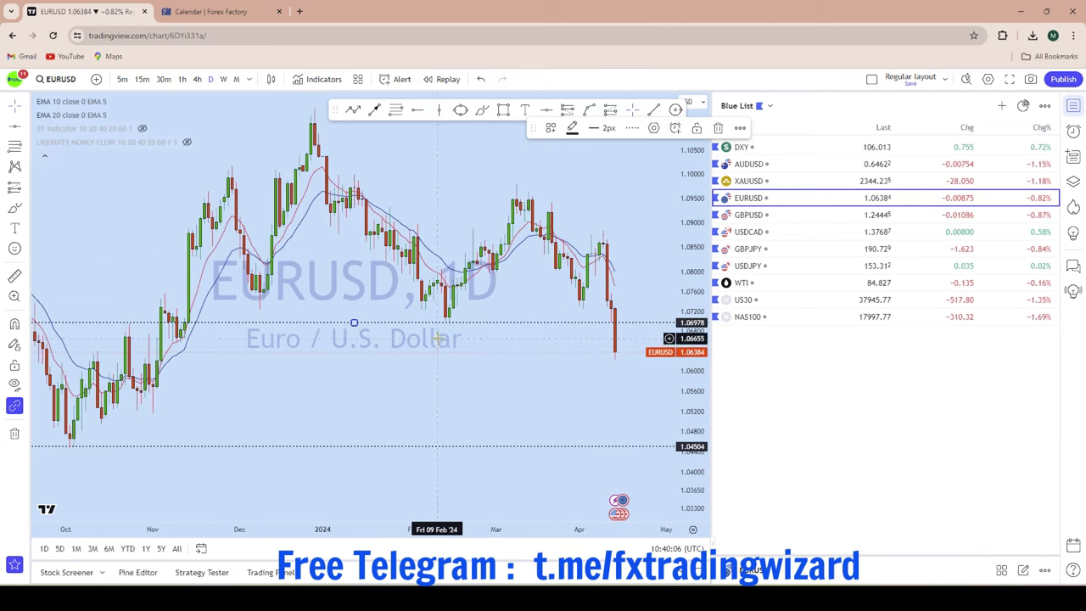
scroll(443, 329, down, 3)
scroll(424, 324, up, 1)
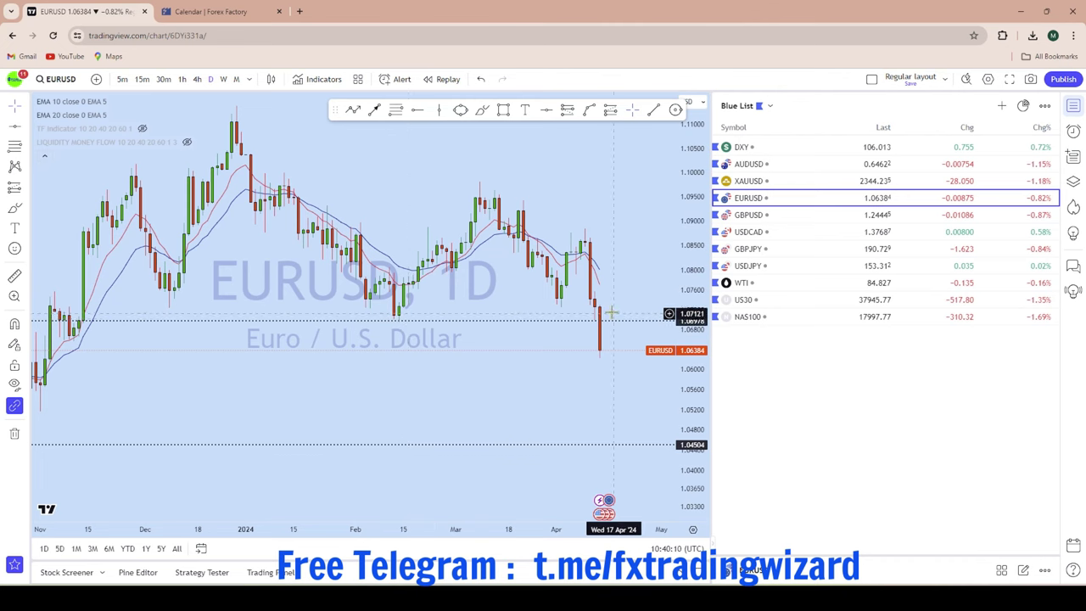
scroll(594, 321, up, 2)
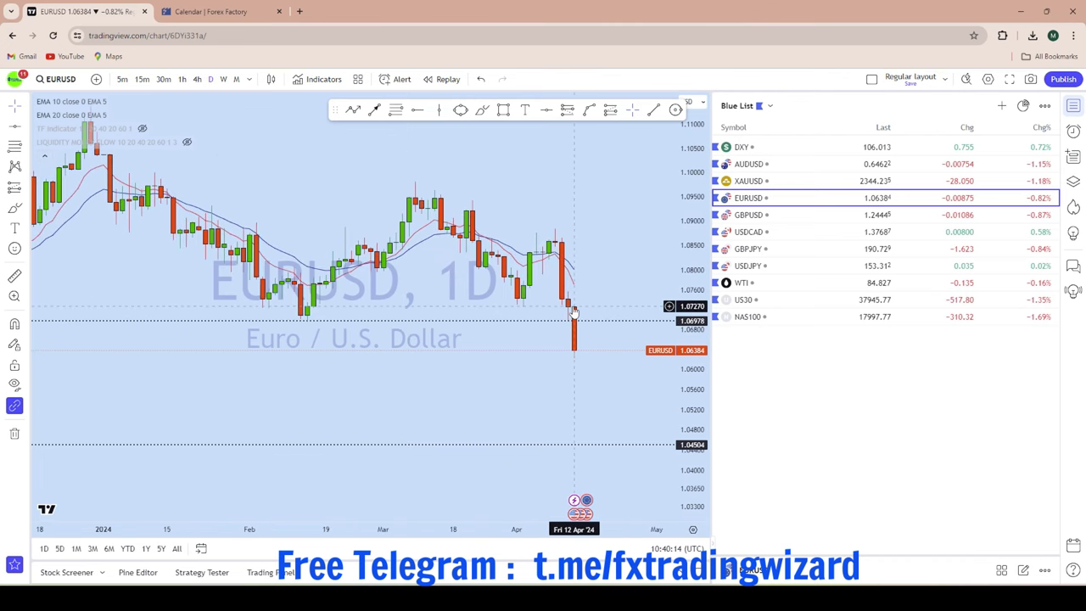
scroll(581, 302, up, 2)
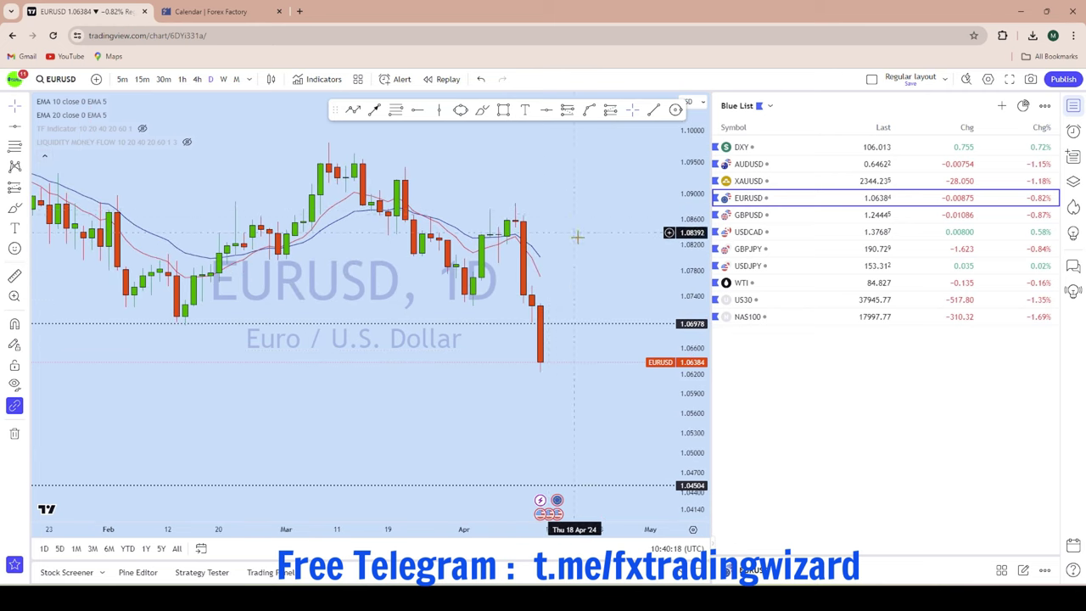
scroll(586, 258, down, 2)
scroll(603, 303, up, 2)
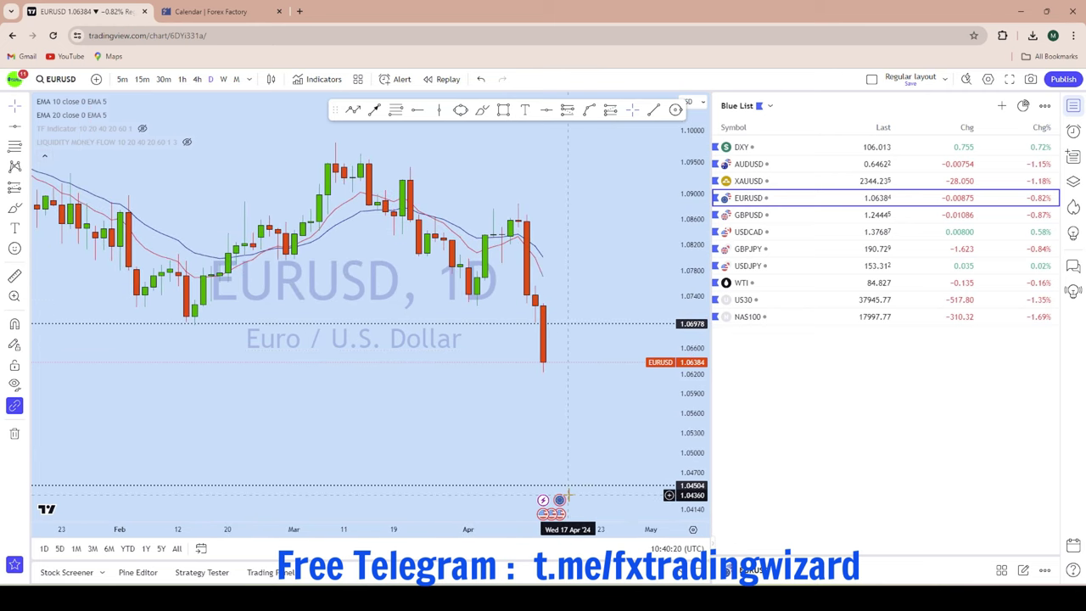
scroll(567, 497, up, 1)
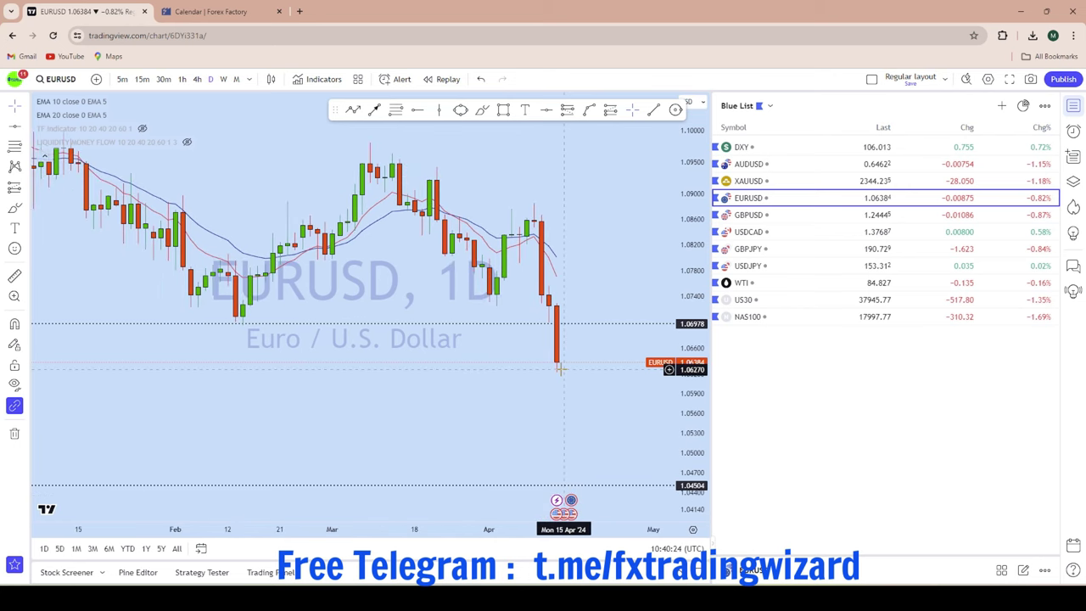
Sketch a small pullback to about 1.067 and a drop to the 1.04504 line with the Brush, and undo the stroke
click(477, 112)
drag(557, 363, 567, 340)
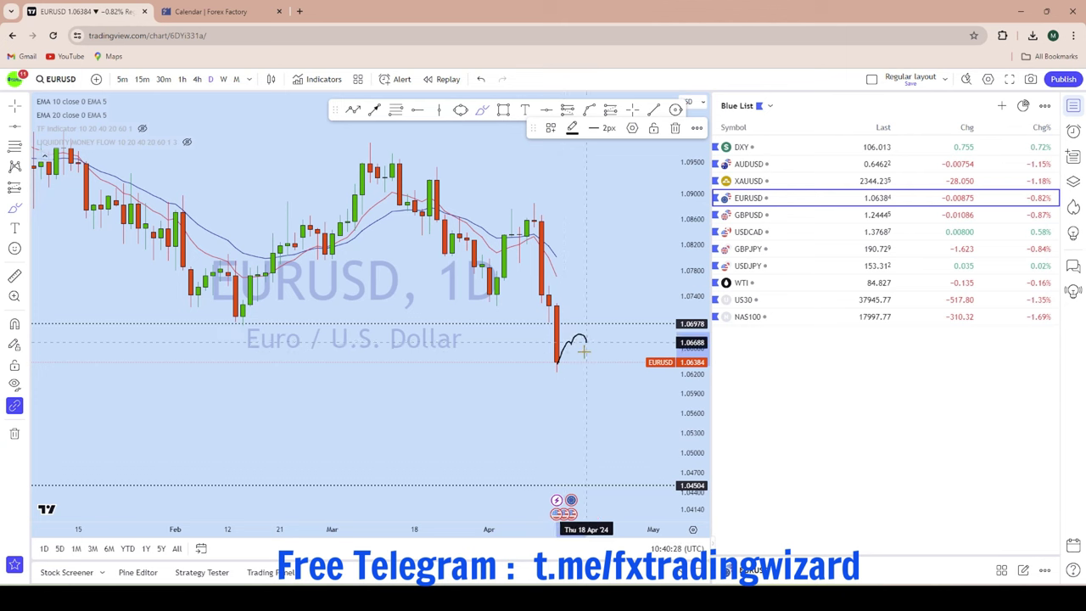
mouse_move(605, 400)
mouse_down()
mouse_move(606, 497)
mouse_move(625, 489)
mouse_up()
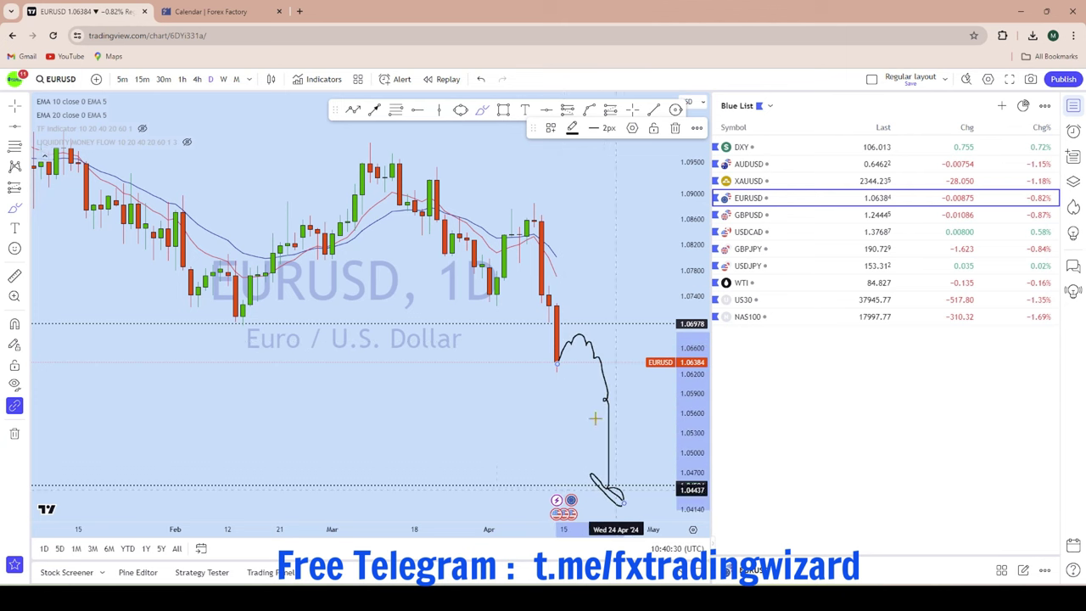
click(481, 79)
Switch the chart to the 4-hour timeframe, circle the 11 April wick at the moving average near 1.075 with the Brush, and undo the stroke
scroll(642, 260, down, 3)
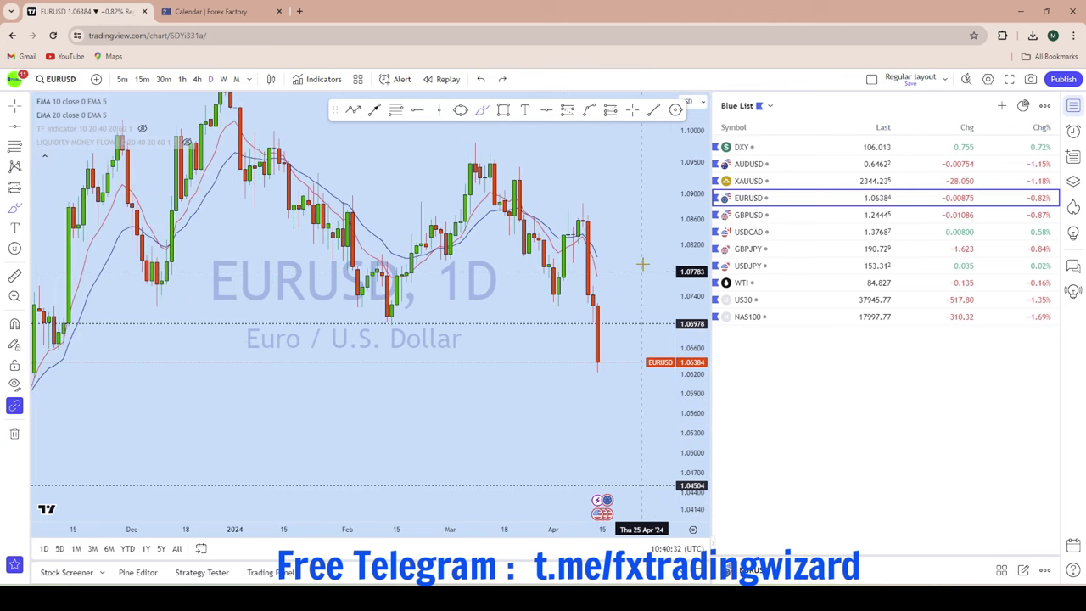
scroll(637, 342, up, 3)
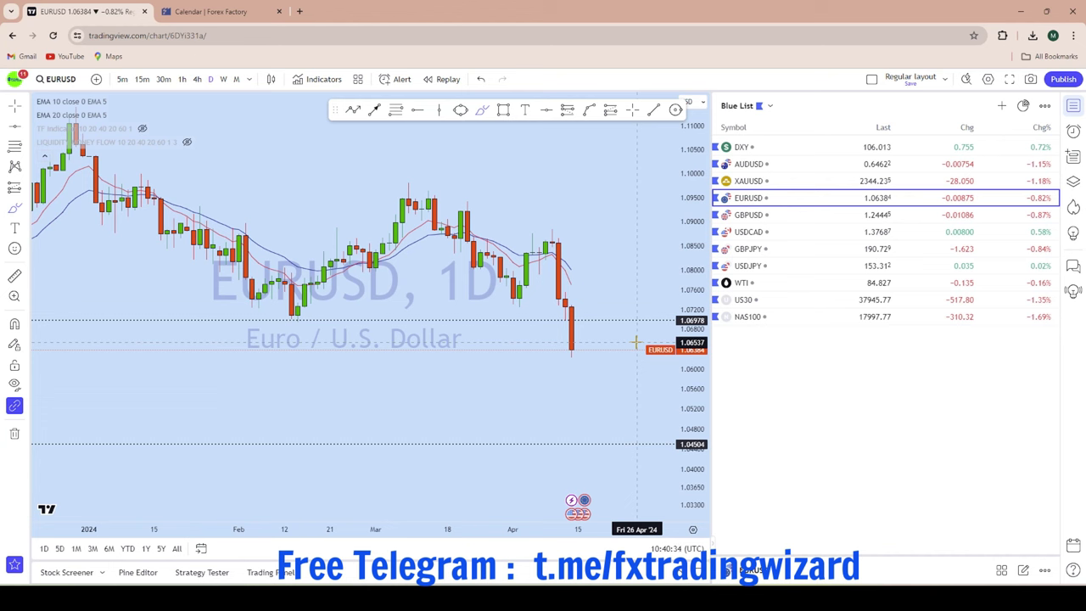
drag(691, 404, 689, 297)
click(197, 80)
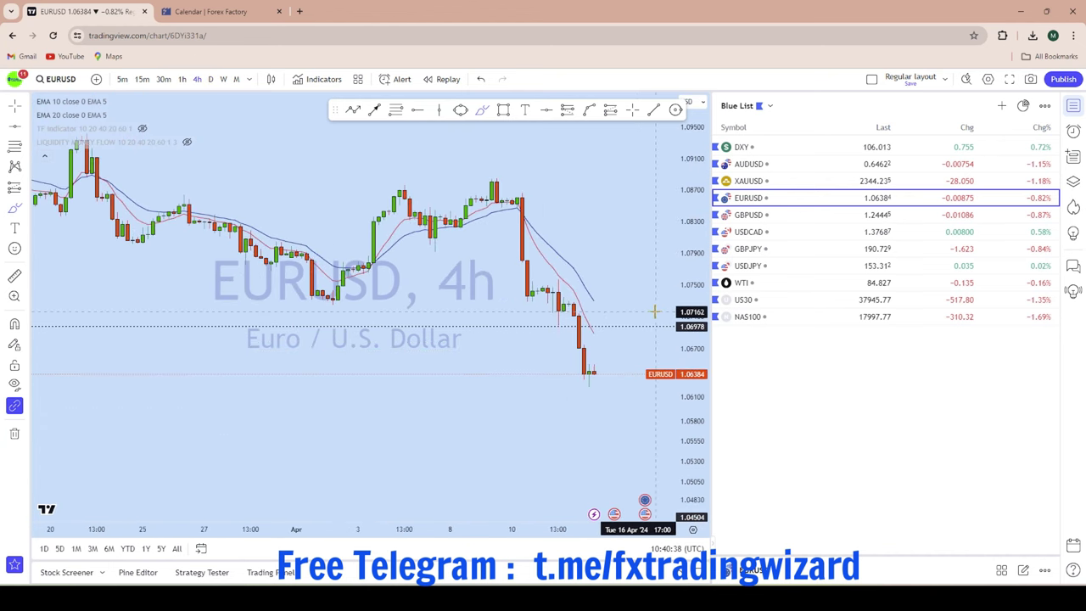
scroll(606, 265, down, 2)
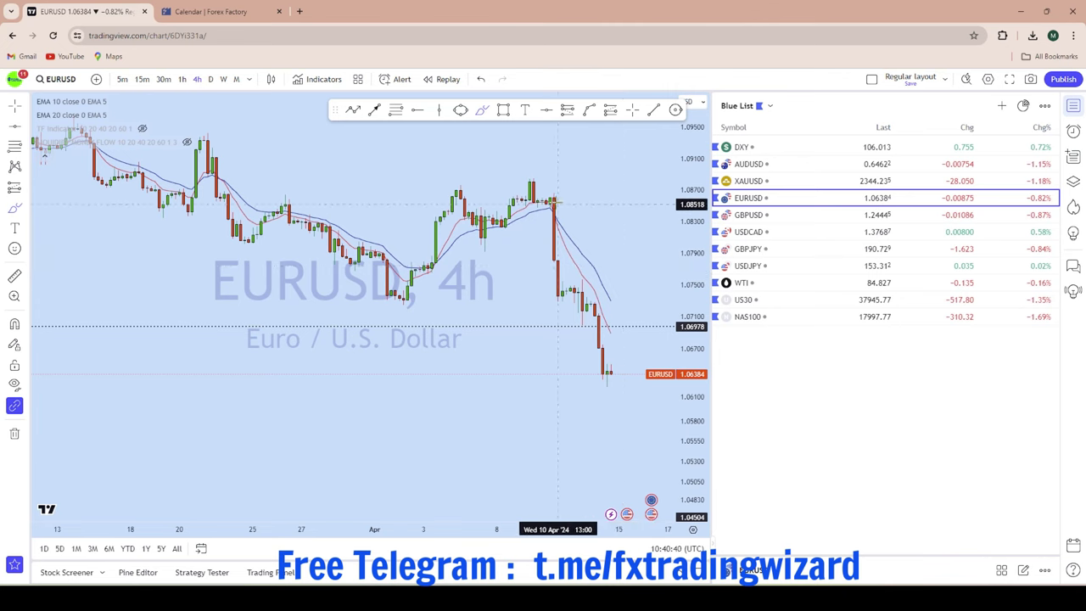
scroll(556, 254, up, 3)
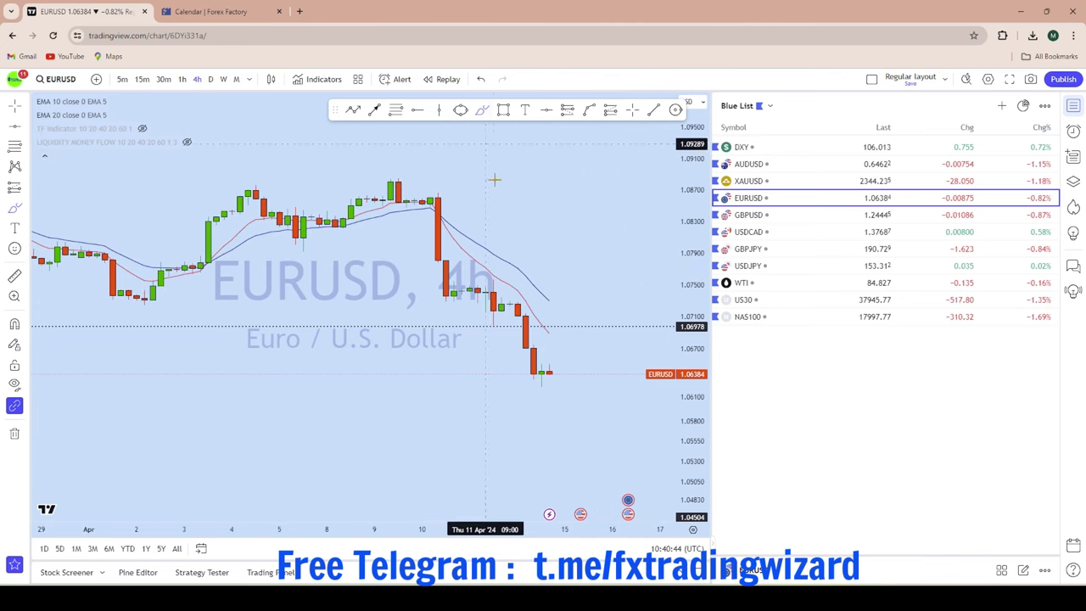
drag(494, 279, 488, 278)
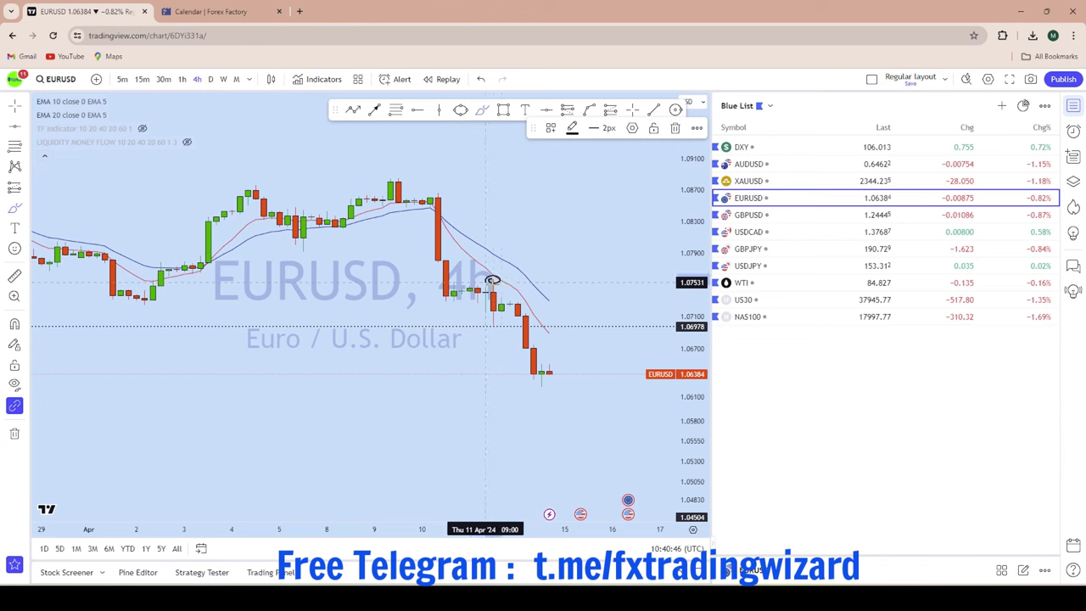
click(481, 79)
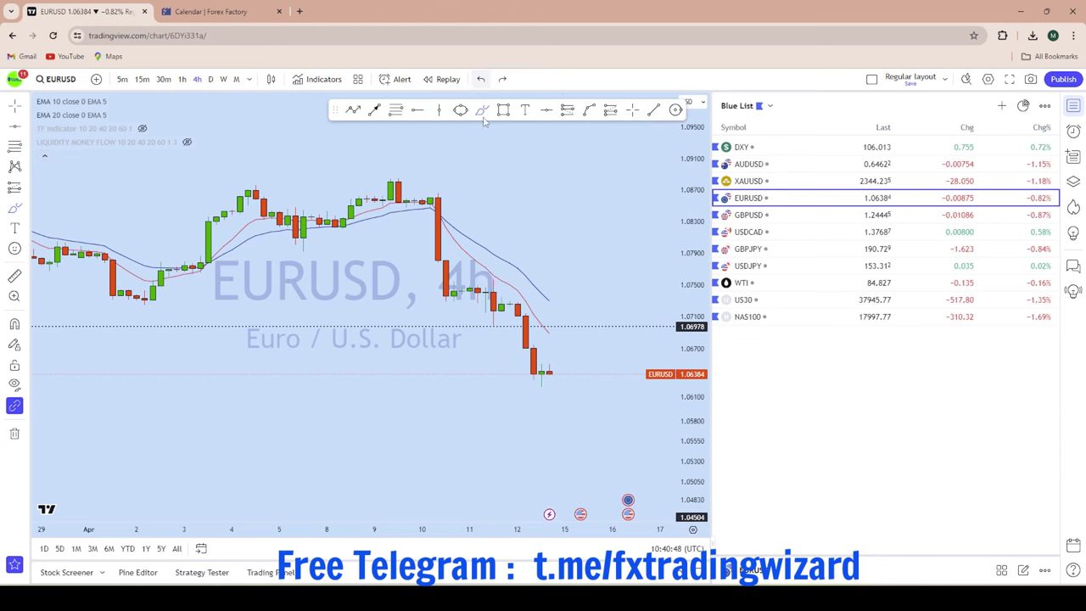
Sketch a drop from the 11 April wick high near 1.0755 with the Brush, and undo the stroke
scroll(634, 376, up, 3)
scroll(662, 386, up, 2)
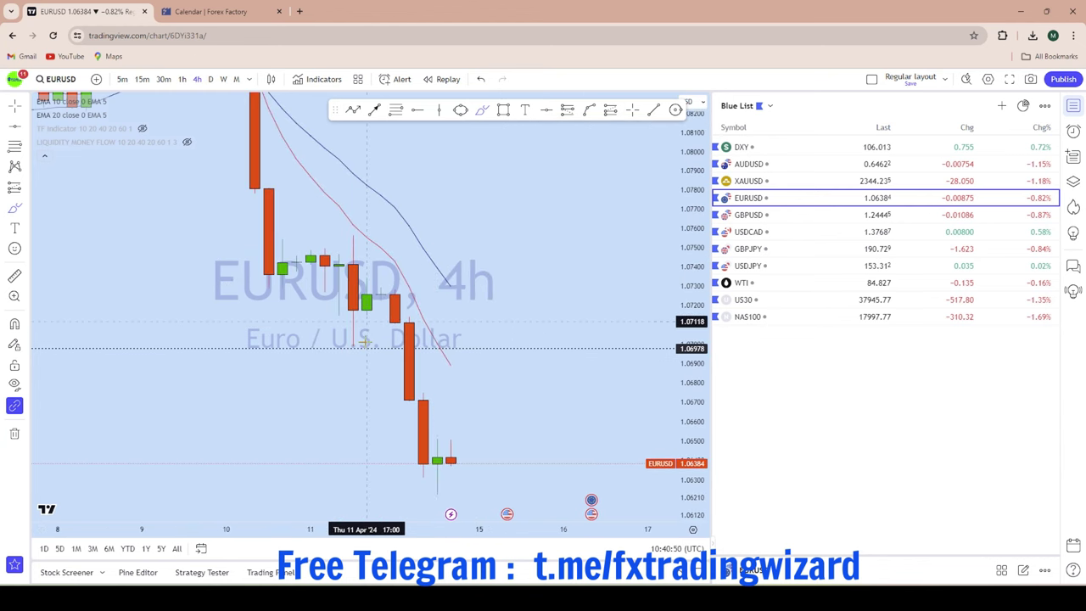
mouse_move(372, 235)
mouse_down()
mouse_move(343, 230)
mouse_move(360, 241)
mouse_move(352, 235)
mouse_move(353, 446)
mouse_up()
click(480, 79)
key(ctrl+z)
scroll(538, 221, down, 3)
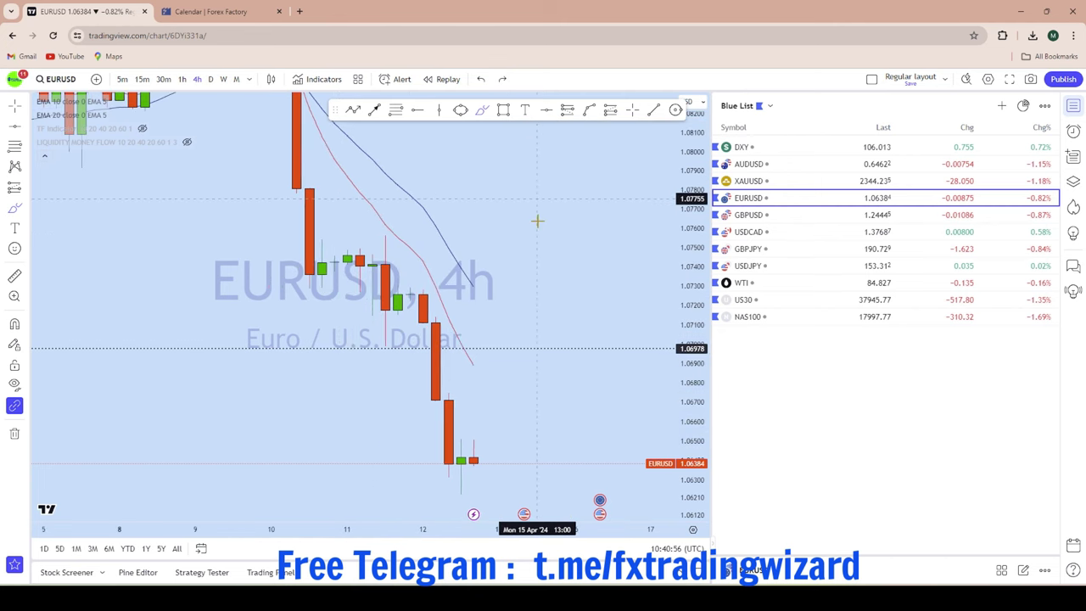
Sketch a projected fall beyond the latest 4-hour candle, from about 1.073 to 1.062, with the Brush, and undo the stroke
mouse_move(491, 286)
mouse_down()
mouse_move(510, 298)
mouse_move(560, 500)
mouse_up()
click(481, 79)
scroll(93, 339, down, 3)
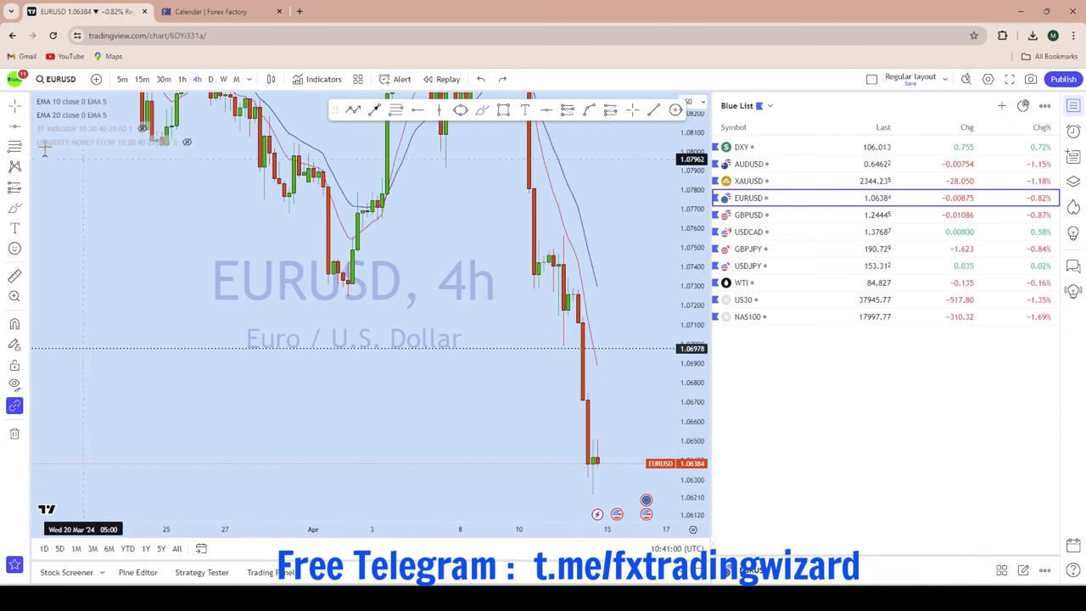
Draw a small ellipse just after the latest EURUSD 4-hour candle, centred at about 1.0645
drag(620, 306, 589, 199)
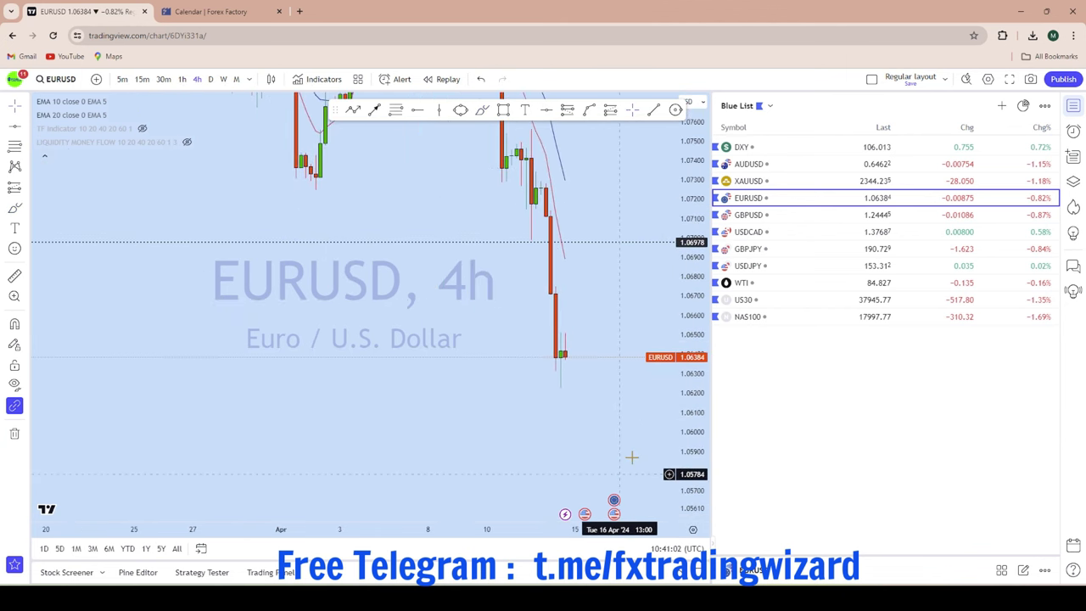
scroll(639, 436, up, 3)
scroll(543, 331, up, 3)
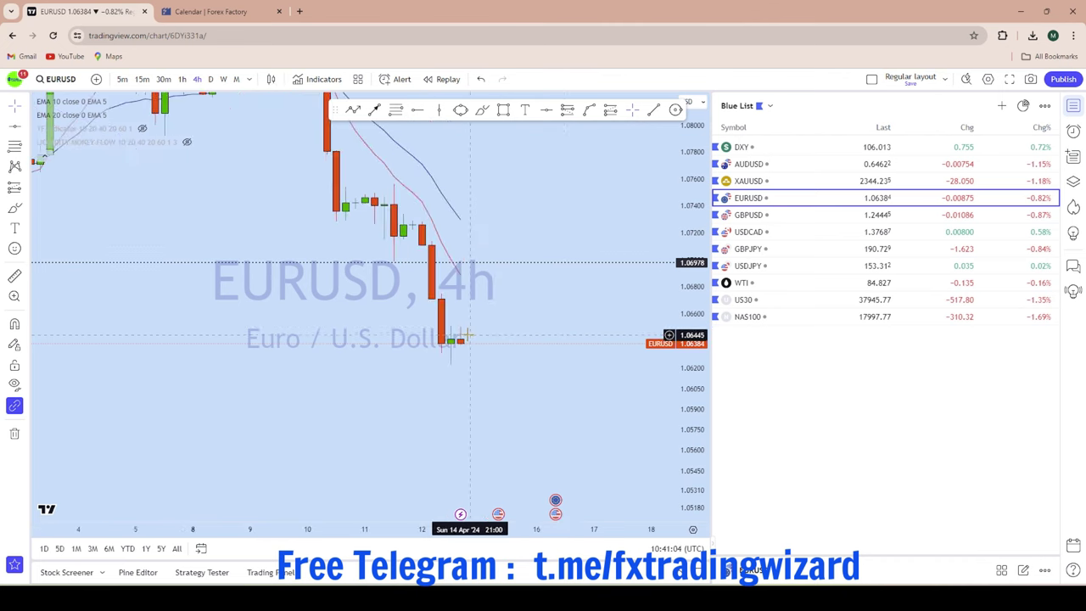
scroll(507, 346, down, 2)
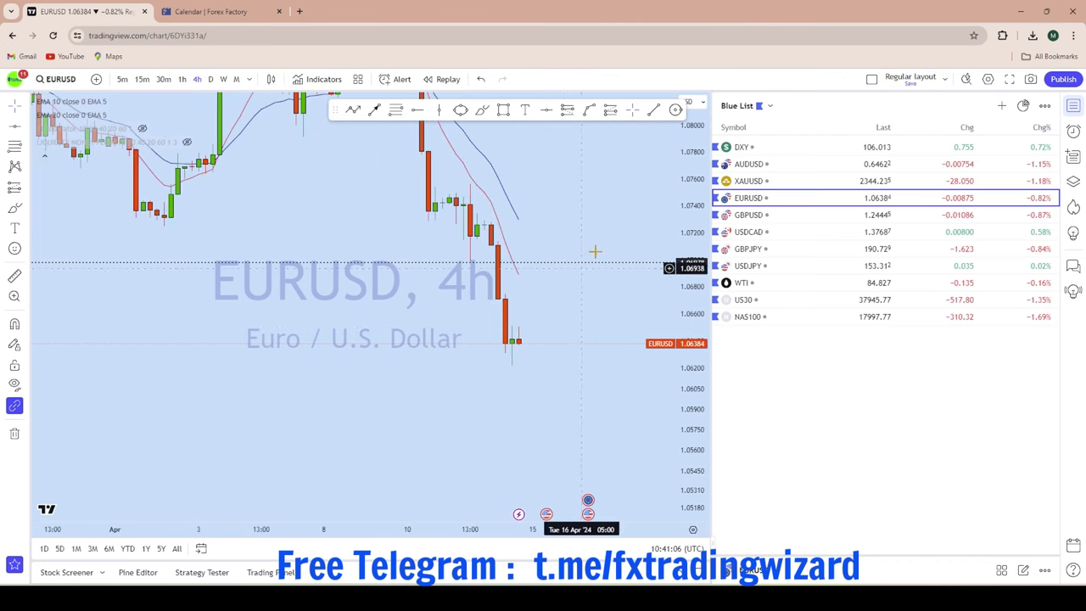
click(462, 111)
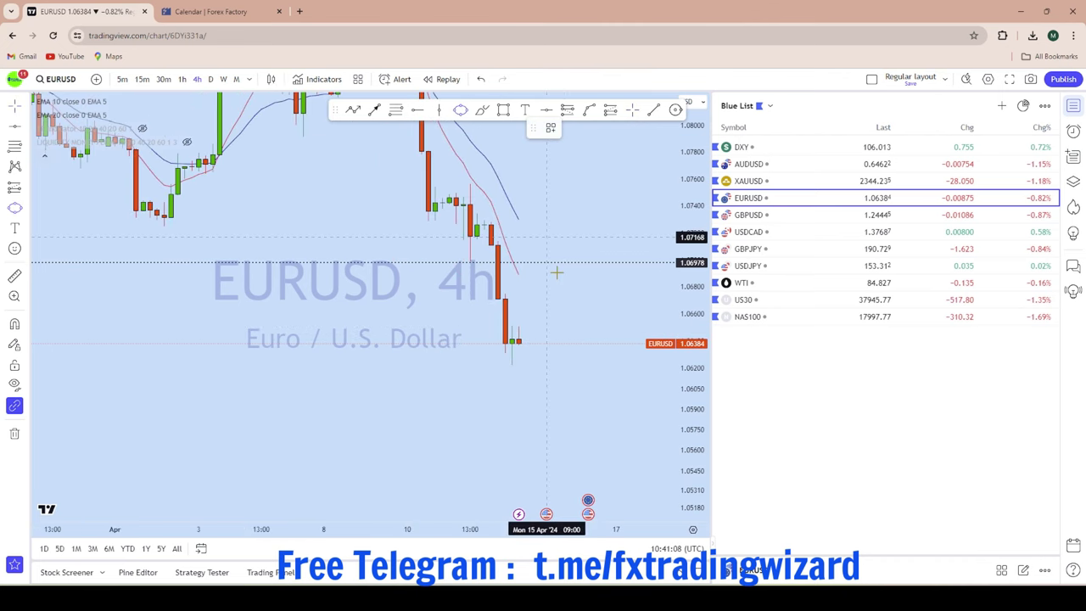
click(521, 341)
click(547, 337)
drag(609, 309, 559, 267)
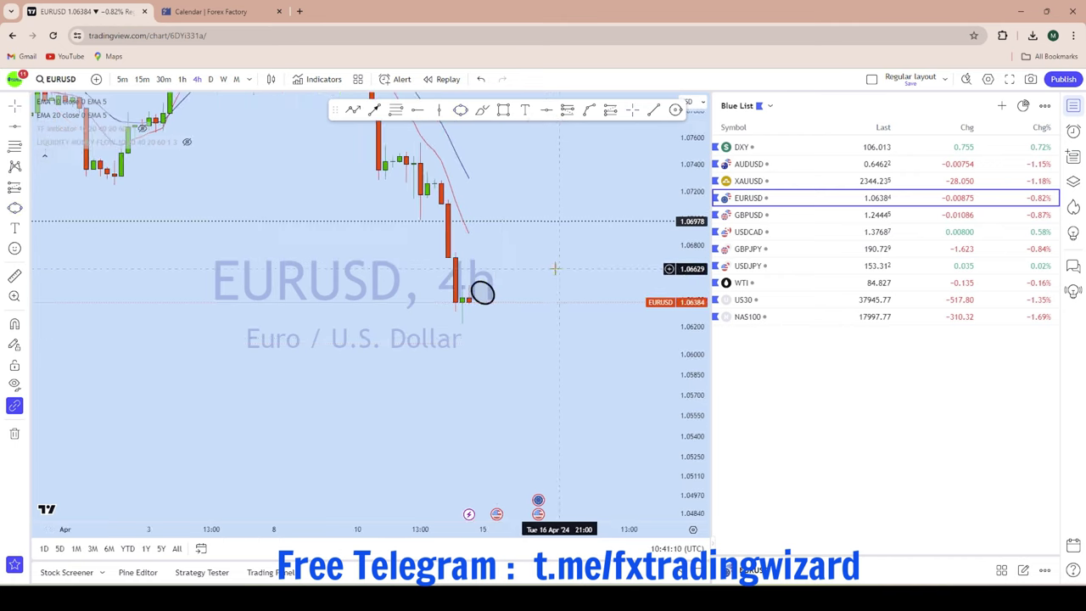
Draw a downward arrow from the ellipse at 1.06491 to 1.05488 on 16 April
click(374, 111)
drag(482, 291, 521, 424)
scroll(575, 317, up, 2)
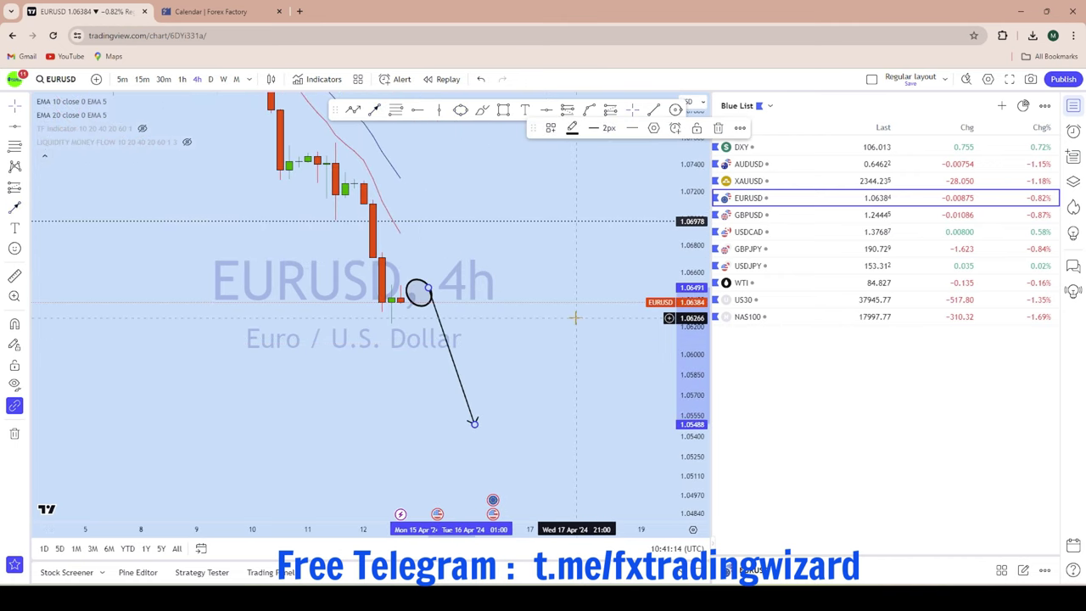
Switch the chart to GBPUSD and set it to the monthly timeframe
click(801, 216)
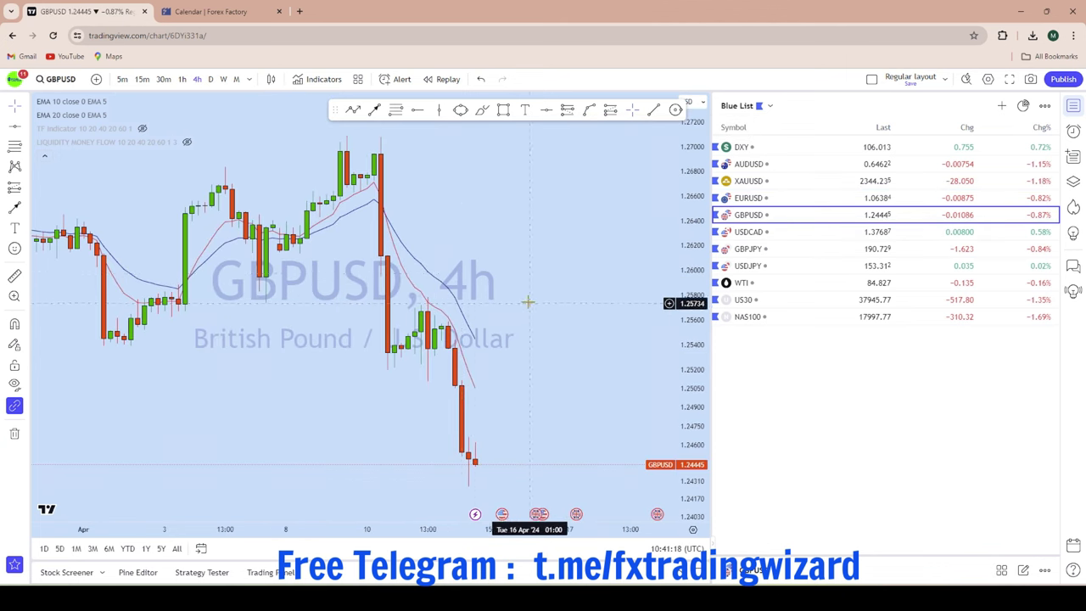
scroll(528, 302, up, 3)
click(14, 106)
drag(501, 276, 453, 202)
click(236, 80)
scroll(606, 376, up, 5)
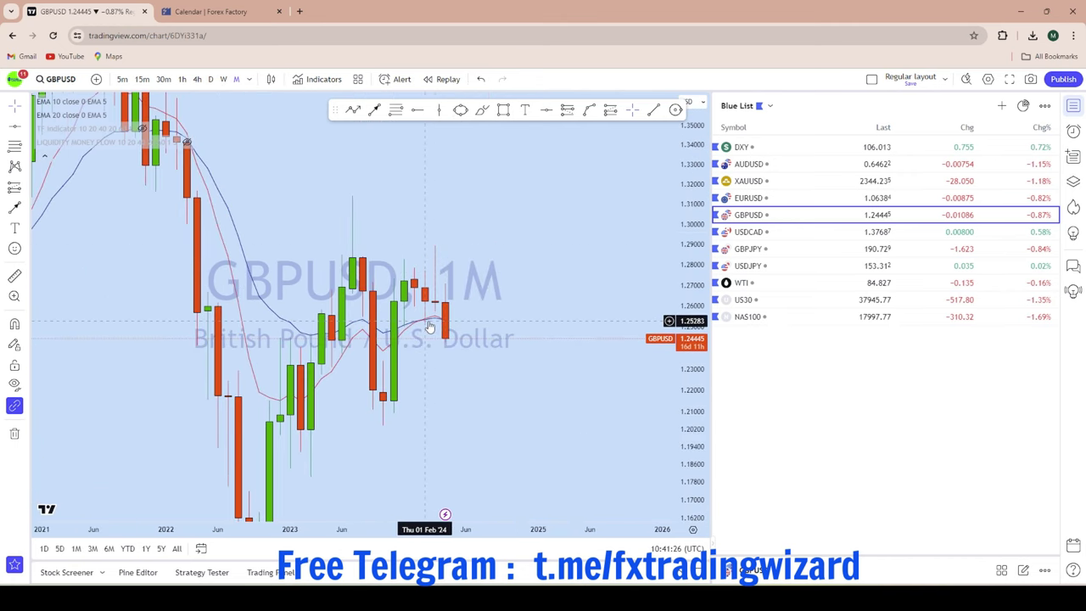
Examine the latest GBPUSD monthly candles and their wicks against the two moving averages
scroll(512, 346, up, 1)
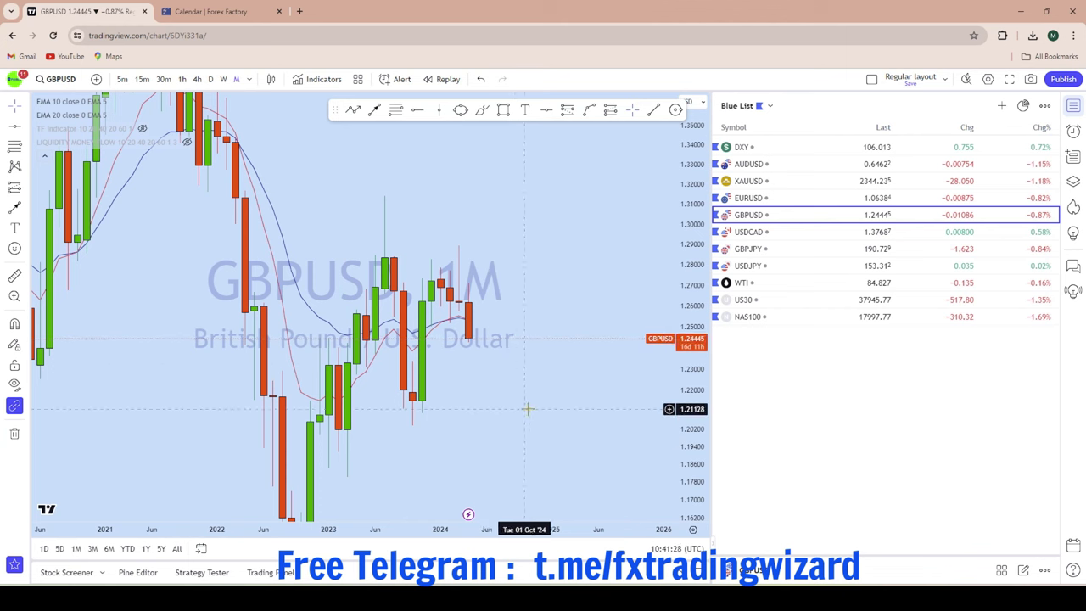
scroll(481, 260, up, 2)
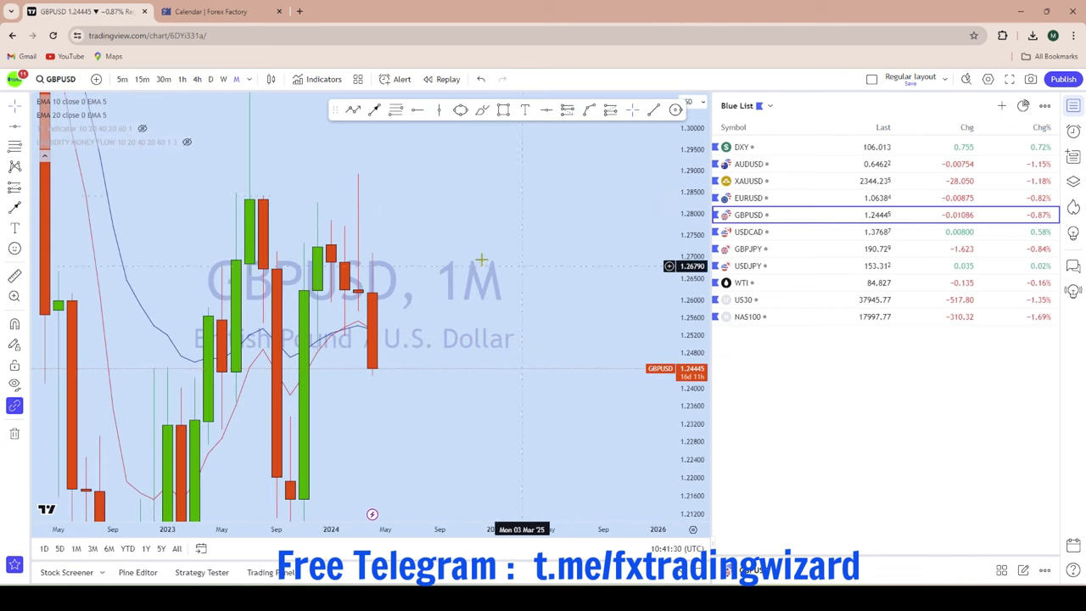
scroll(433, 339, up, 2)
drag(471, 303, 580, 274)
scroll(579, 274, down, 4)
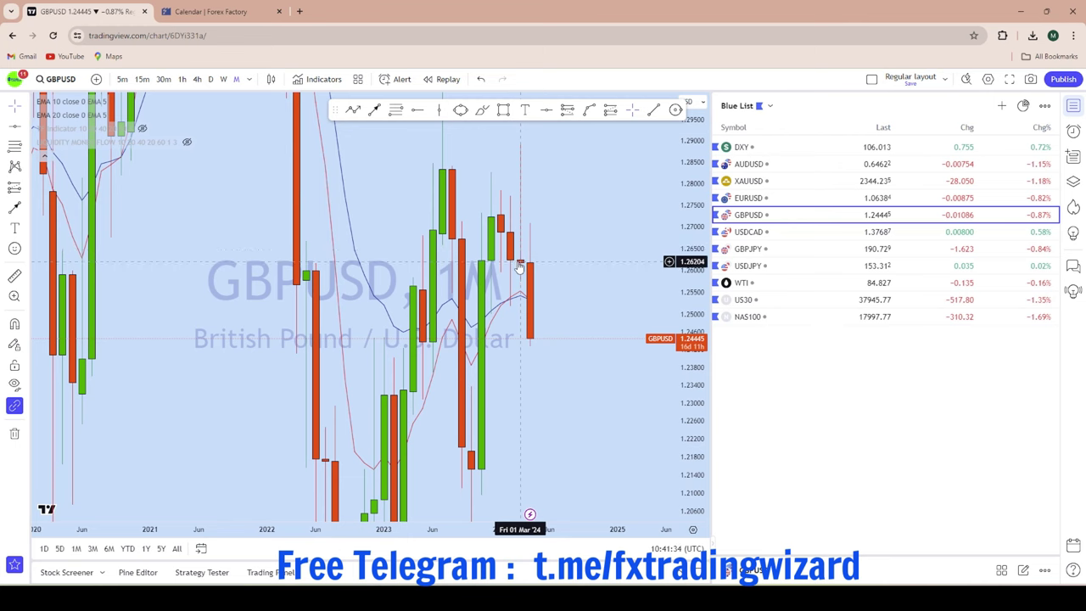
scroll(519, 267, up, 2)
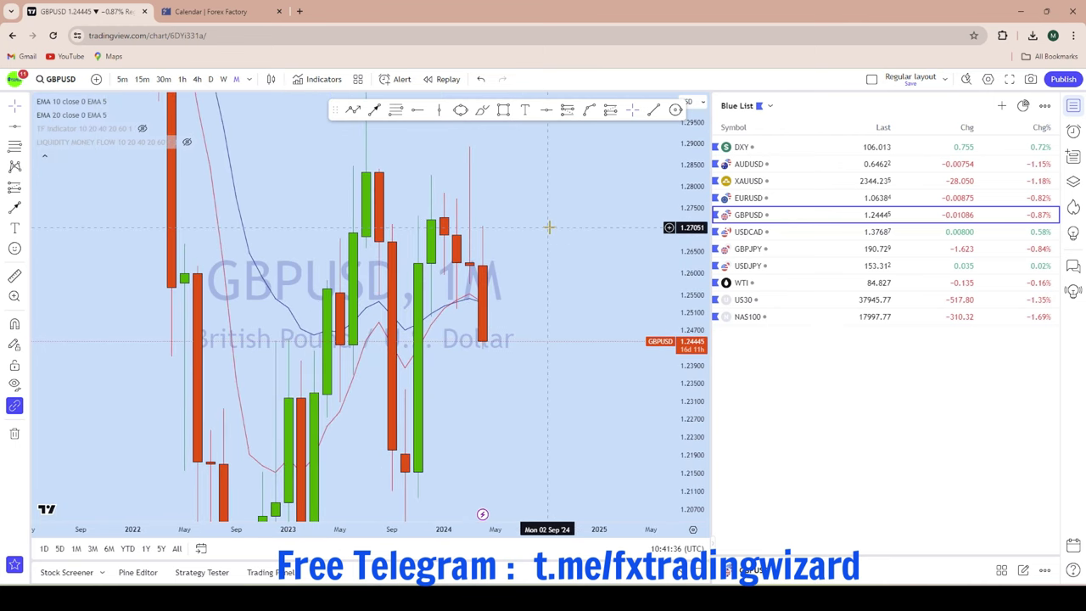
scroll(560, 242, down, 3)
Add a horizontal line at 1.21000 near the late-2023 monthly lows
scroll(599, 372, up, 4)
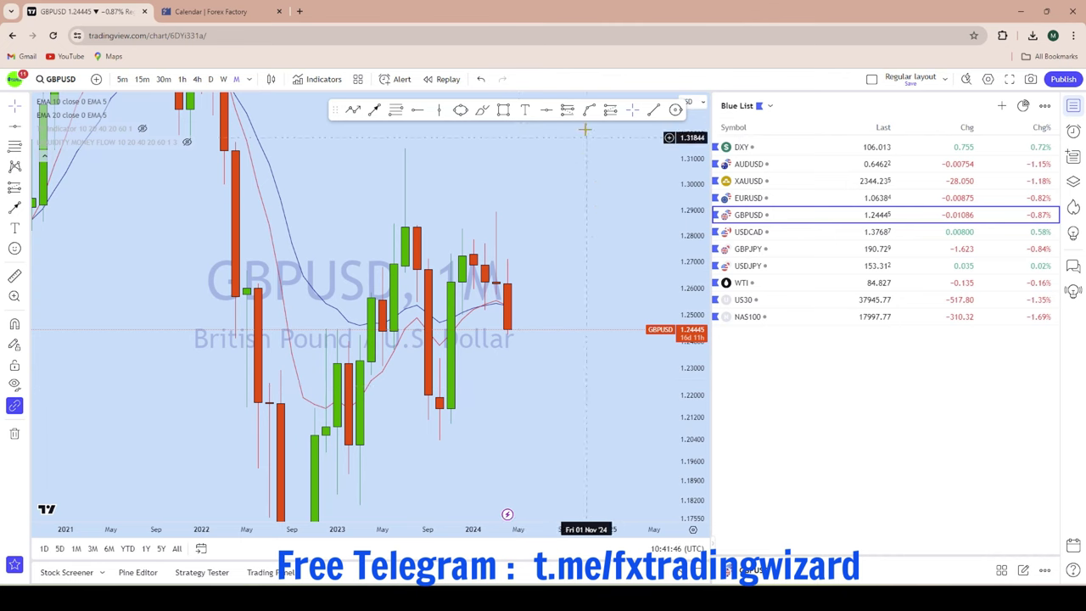
click(295, 421)
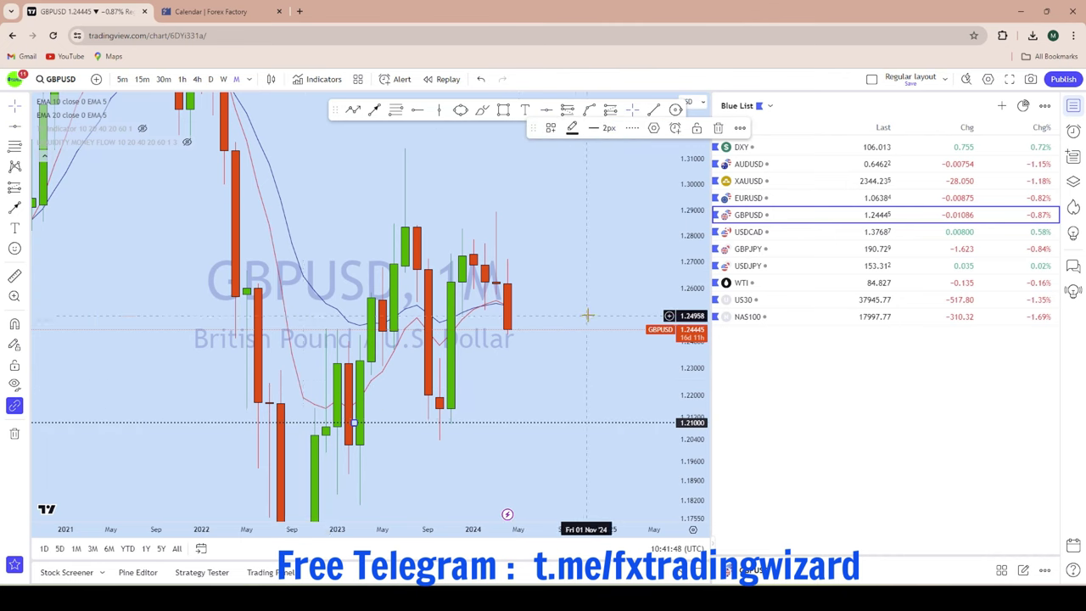
scroll(587, 314, up, 2)
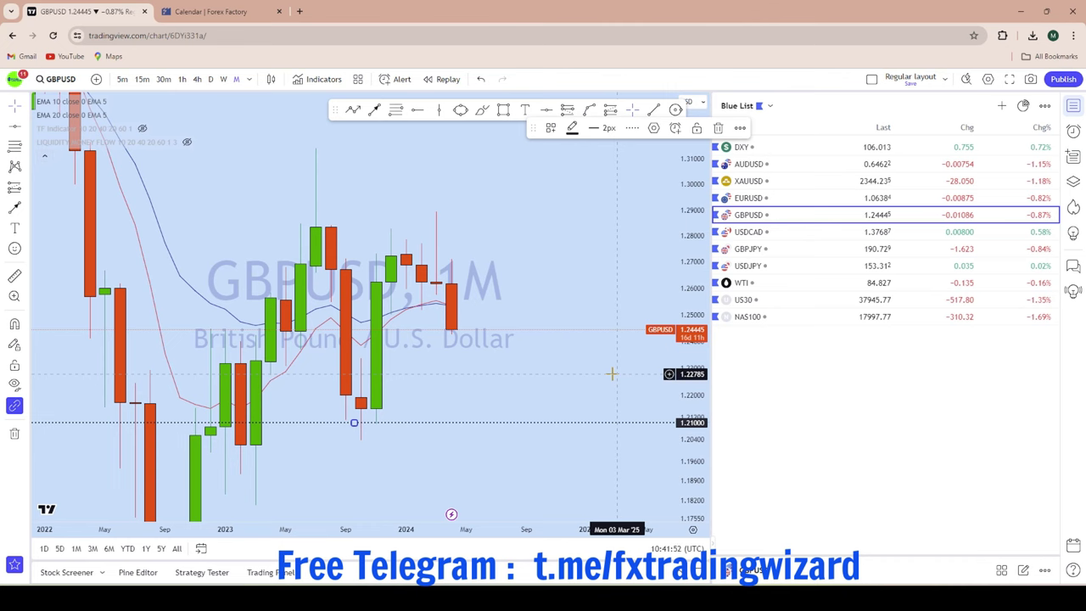
scroll(612, 374, up, 1)
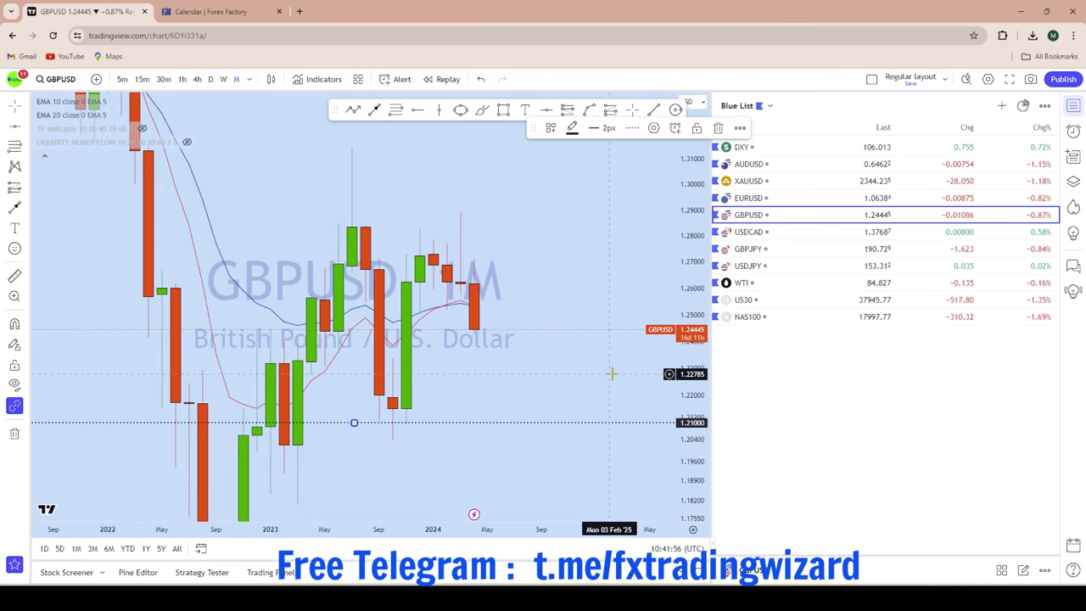
drag(698, 400, 698, 280)
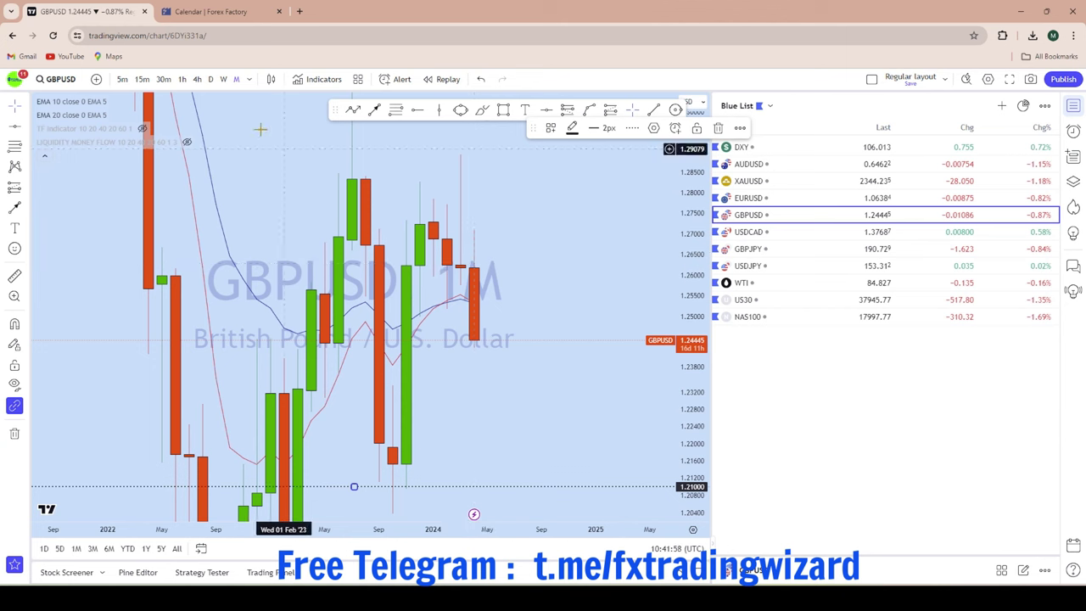
Switch the chart to the weekly timeframe, circle the two small green candles at the moving averages with the Brush, and undo the stroke
click(223, 79)
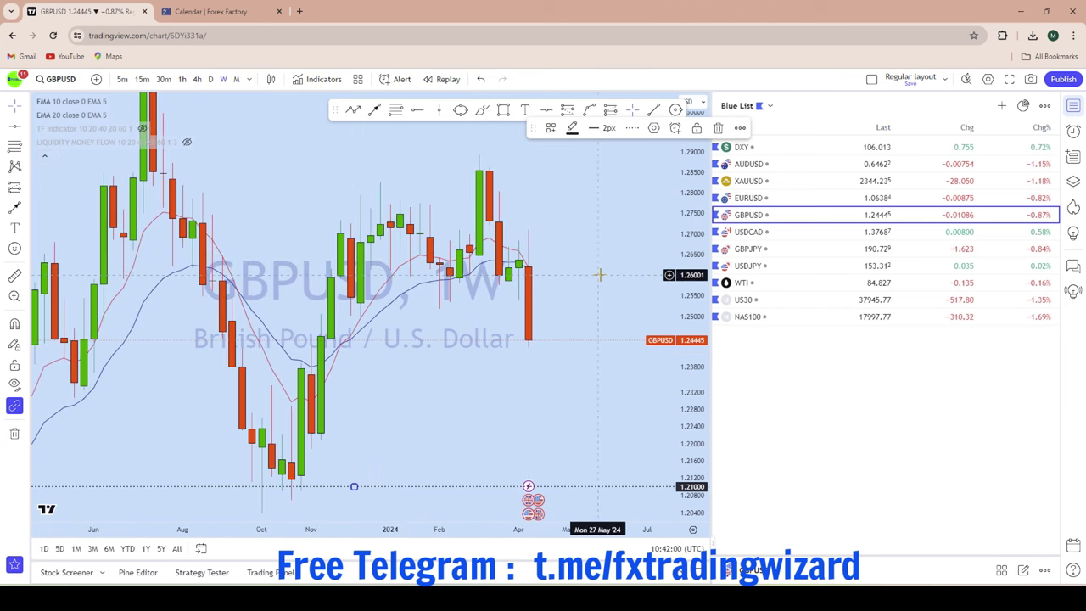
scroll(599, 274, up, 1)
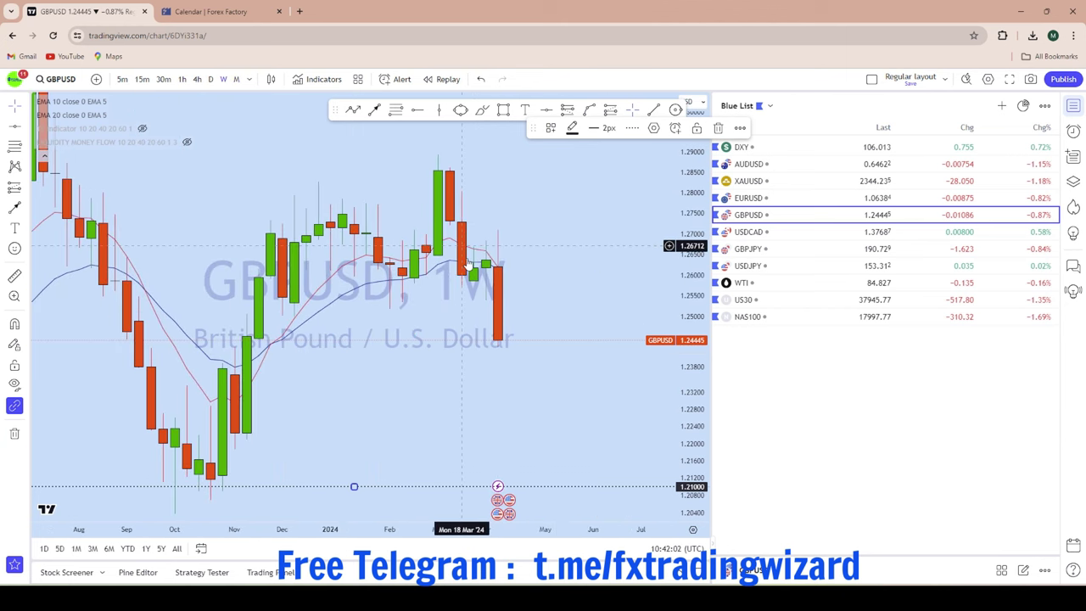
click(482, 111)
mouse_move(496, 257)
mouse_down()
mouse_move(471, 276)
mouse_move(473, 251)
mouse_up()
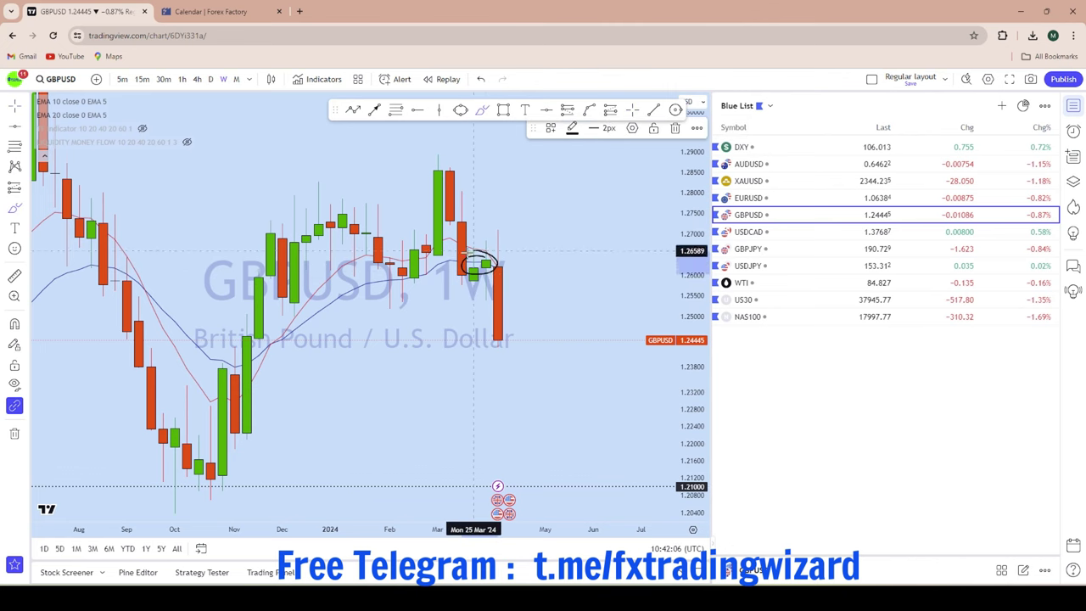
click(481, 79)
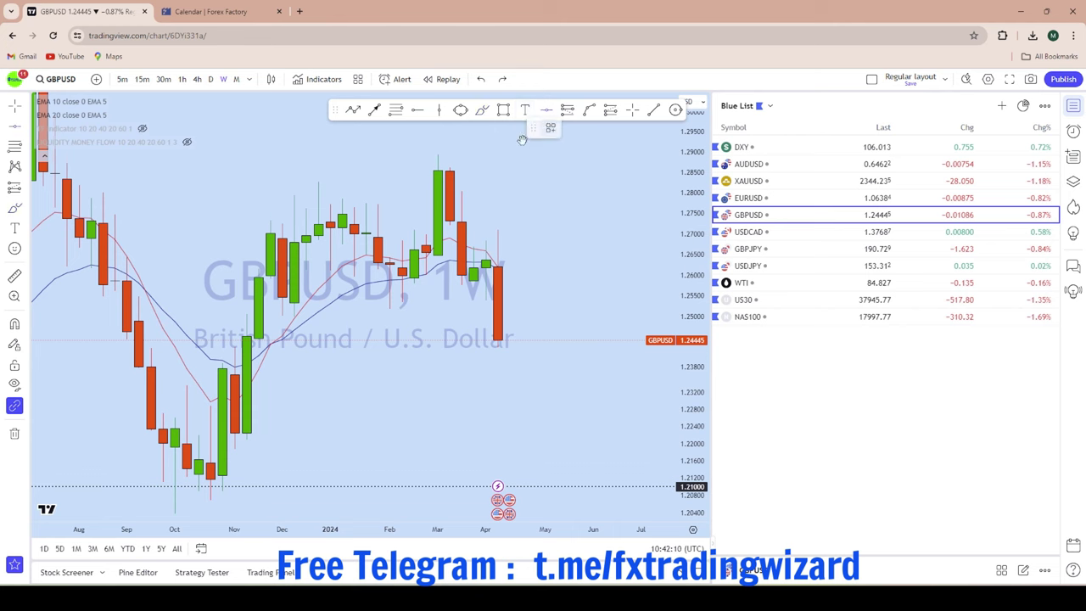
Add a horizontal line at 1.26767, circle the March peak and the highs on both sides of it with the Brush, and undo the circles
click(354, 243)
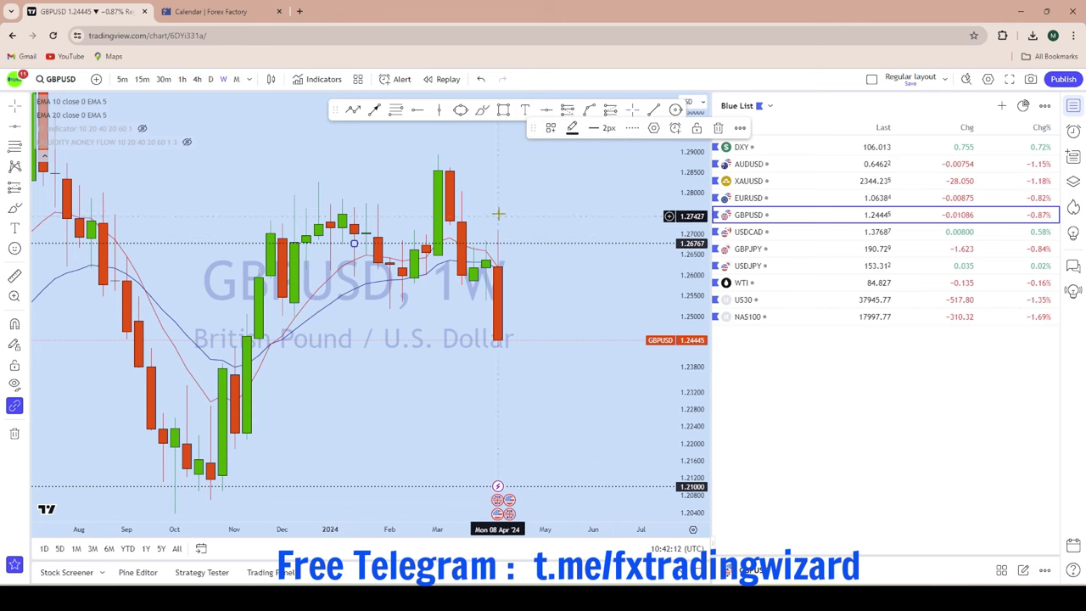
click(482, 110)
drag(487, 236, 488, 238)
drag(409, 247, 417, 236)
mouse_move(450, 174)
mouse_down()
mouse_move(438, 201)
mouse_move(462, 180)
mouse_up()
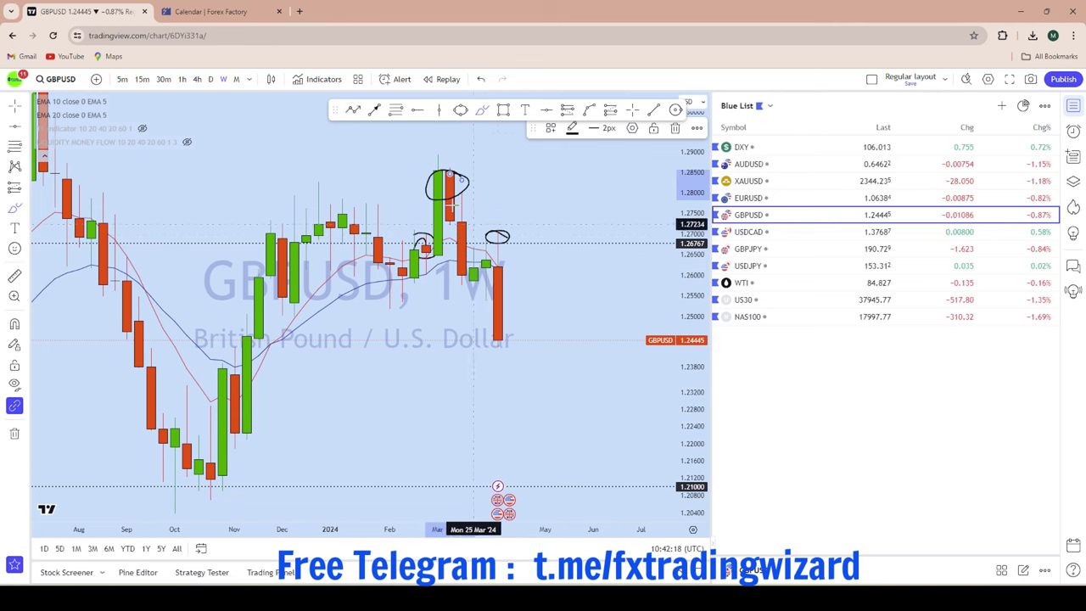
click(481, 81)
click(481, 80)
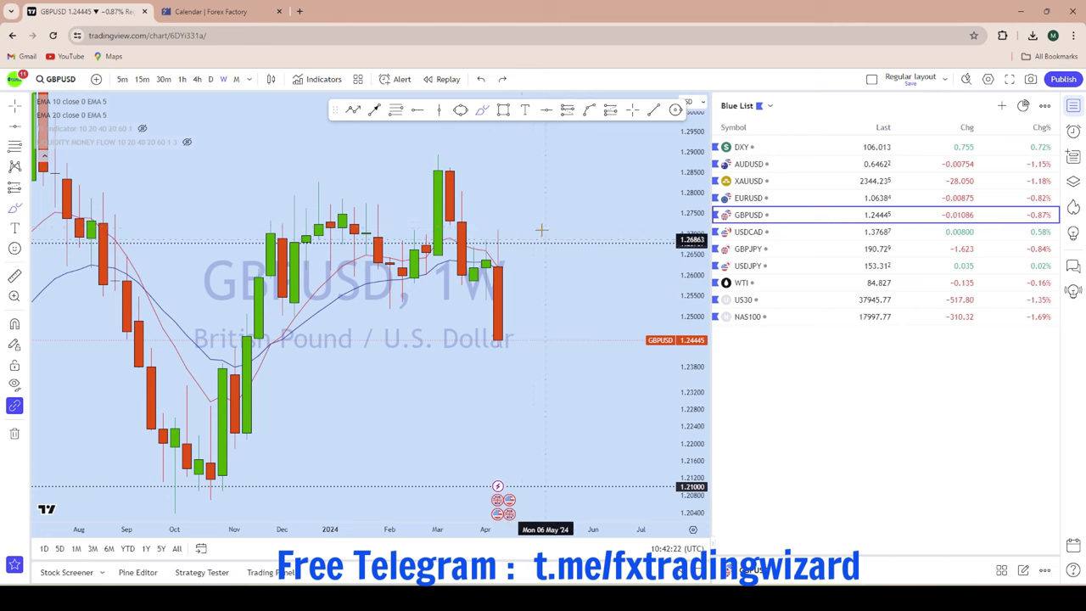
Examine the GBPUSD weekly price structure between the 1.26767 and 1.21000 lines
scroll(589, 250, down, 2)
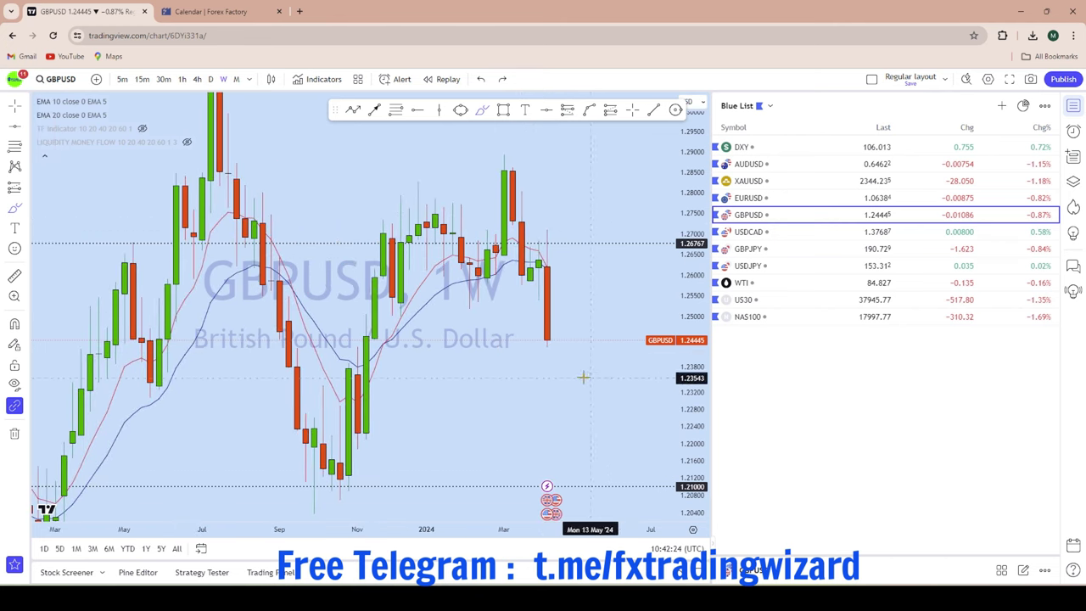
scroll(586, 349, up, 2)
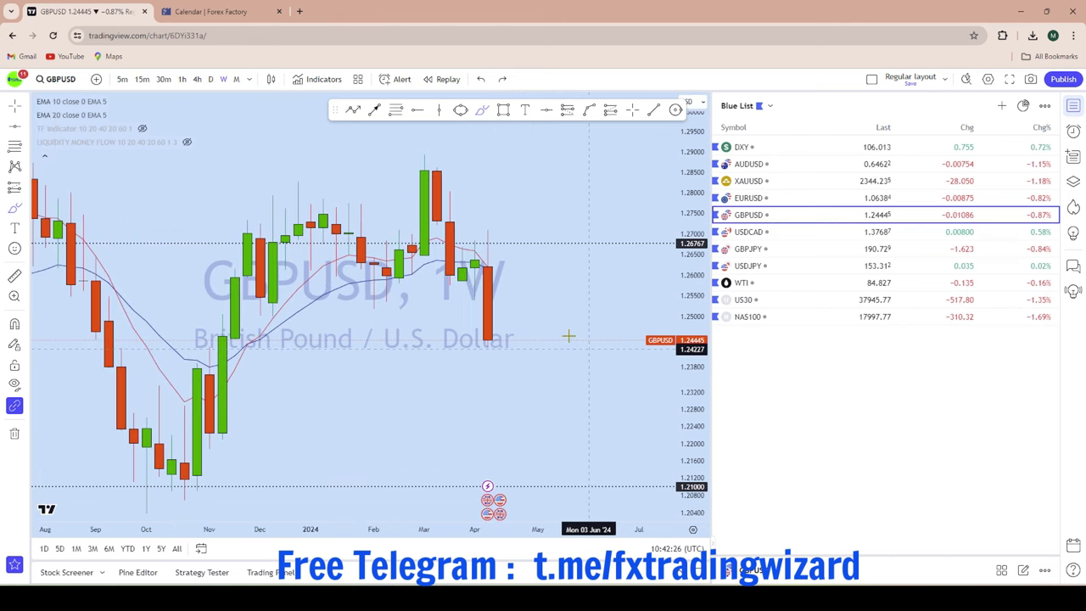
scroll(568, 331, down, 2)
drag(690, 309, 690, 391)
scroll(580, 317, down, 3)
scroll(601, 399, up, 3)
scroll(538, 433, down, 2)
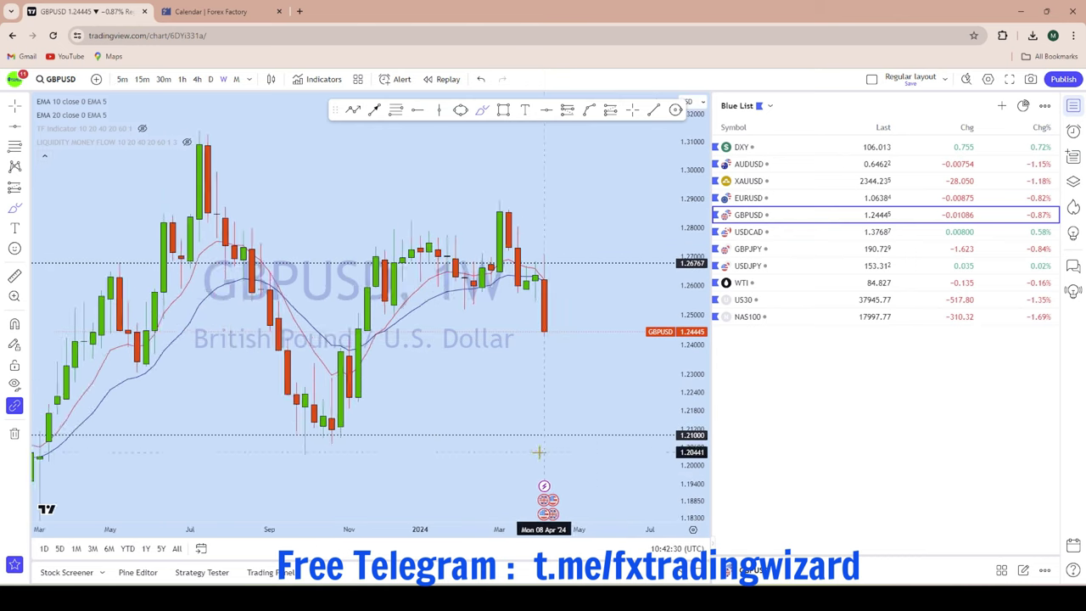
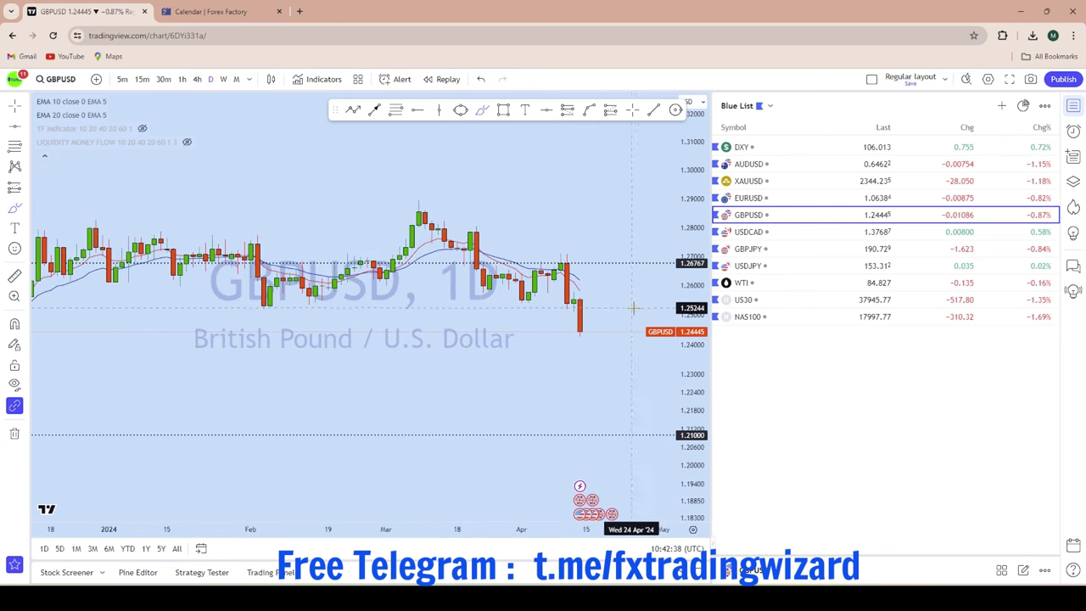
Circle the early-April highs near 1.26767 and the 11 April candle on the daily chart with the Brush, and undo the circles
scroll(632, 308, up, 1)
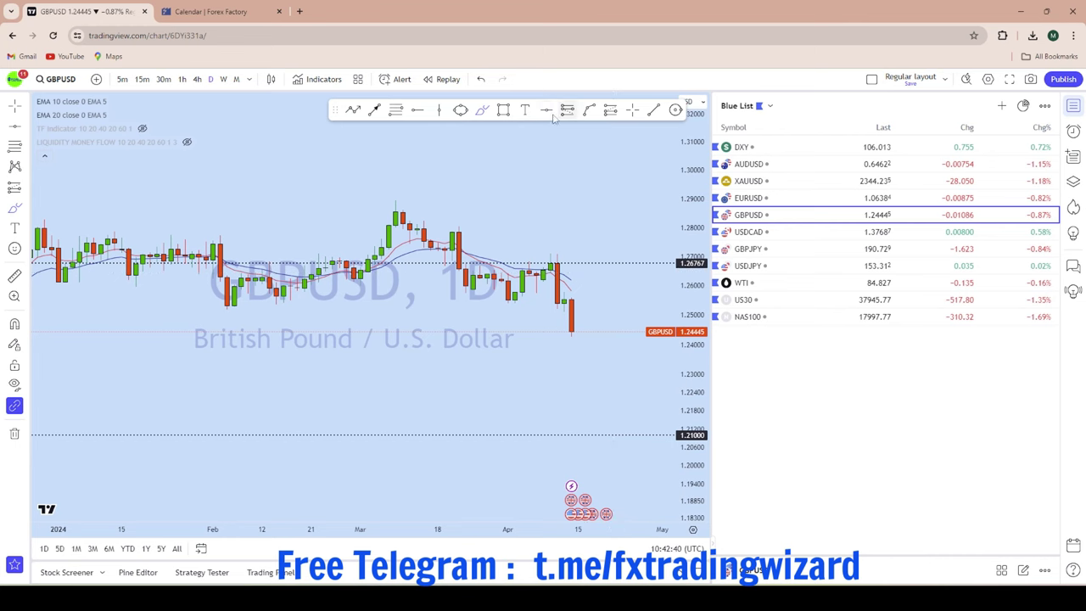
mouse_move(563, 254)
mouse_down()
mouse_move(538, 251)
mouse_move(533, 263)
mouse_move(571, 289)
mouse_up()
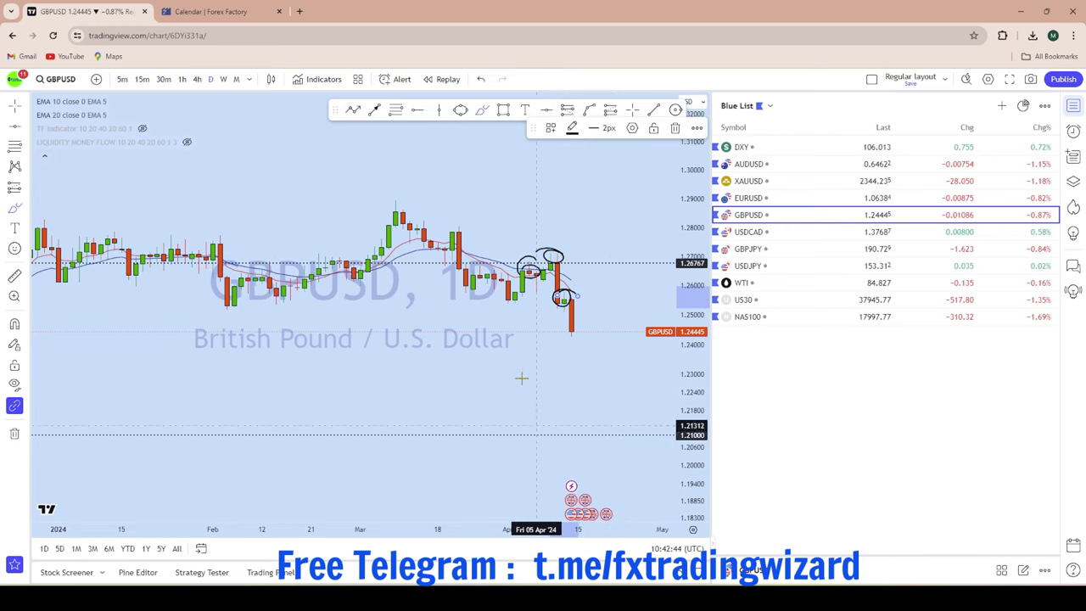
click(480, 79)
click(480, 79)
click(481, 79)
click(480, 79)
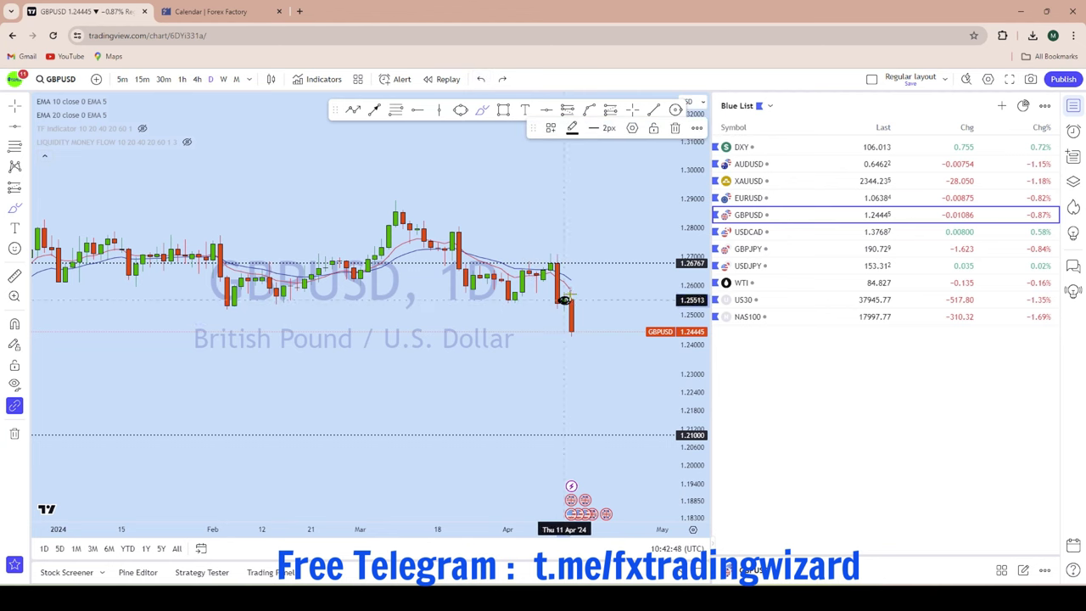
click(481, 79)
scroll(543, 469, up, 5)
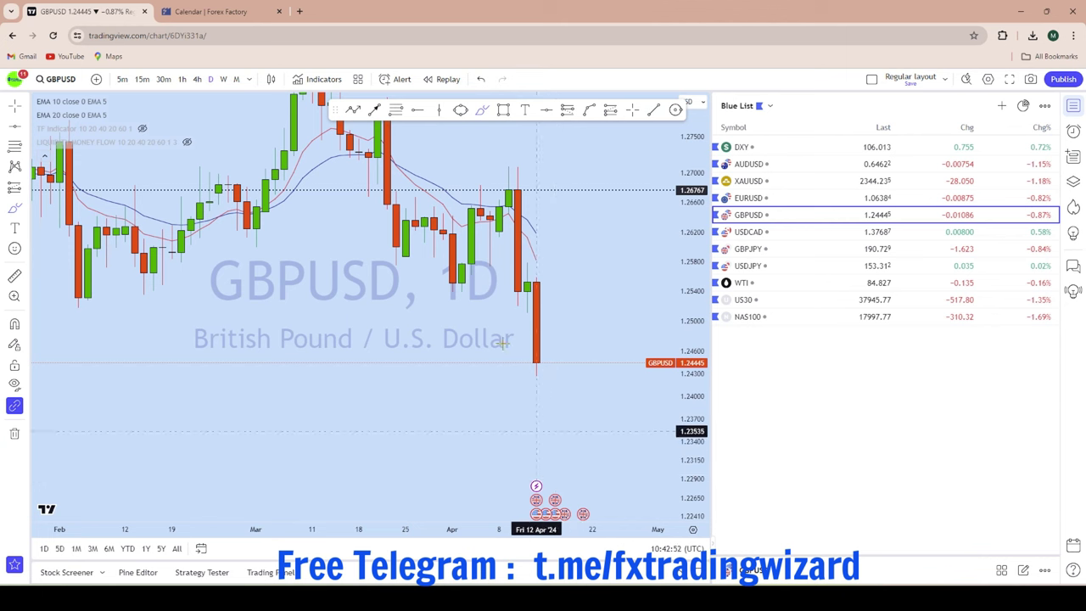
Review the daily GBPUSD swings, switch the chart to the 4-hour timeframe, and survey price from February to April
scroll(503, 342, down, 3)
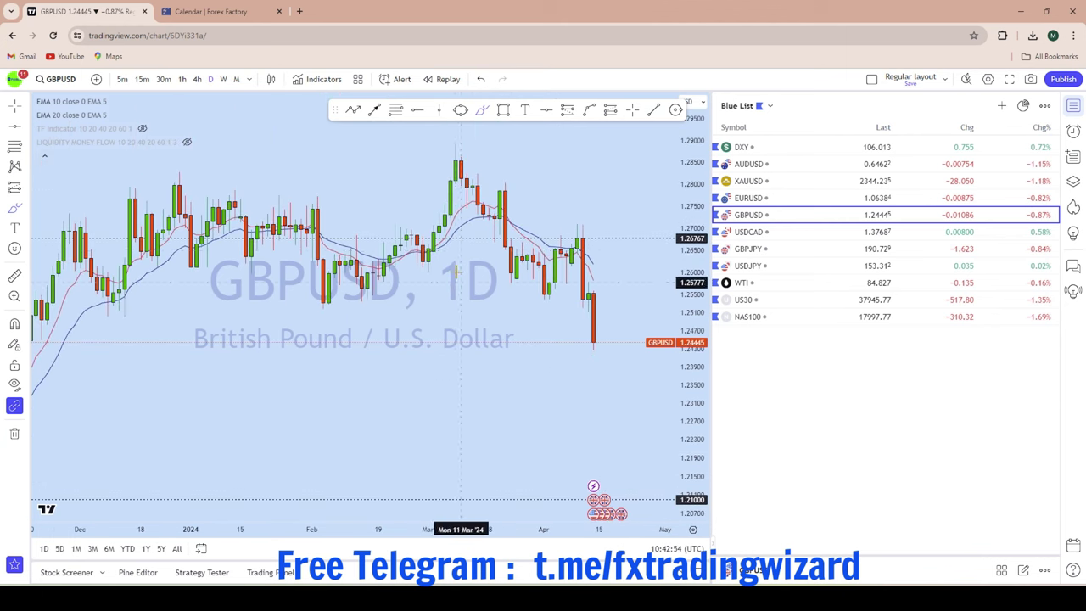
scroll(611, 427, down, 3)
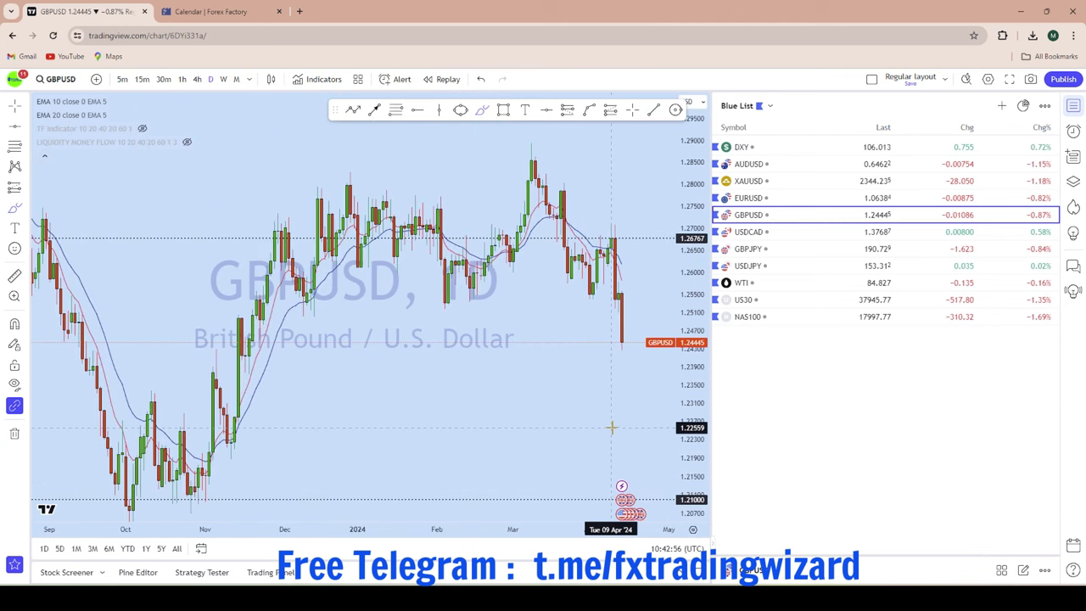
scroll(611, 427, up, 2)
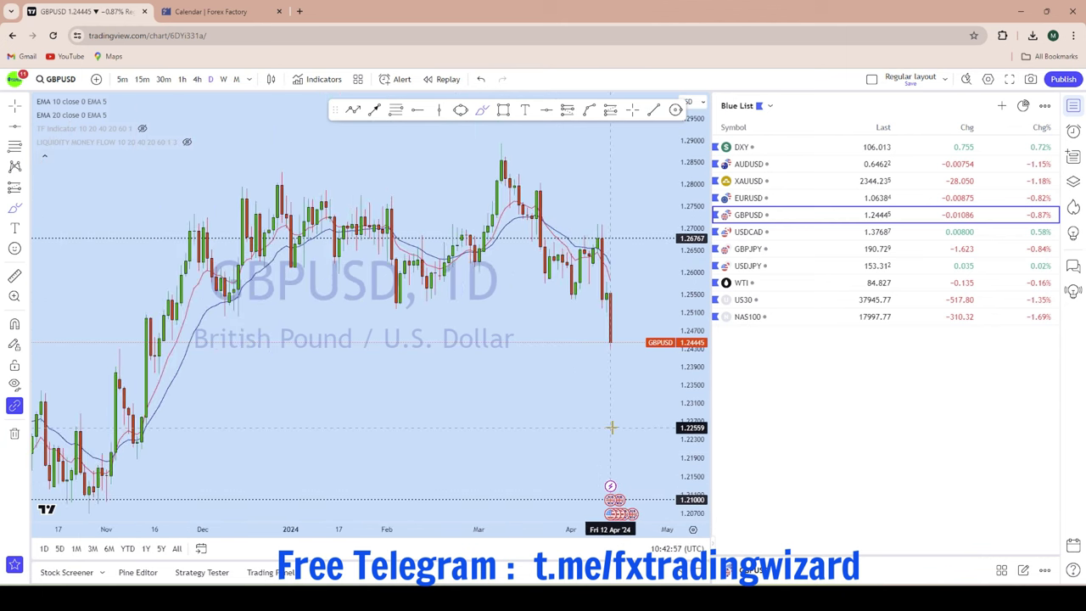
click(197, 80)
scroll(637, 313, down, 3)
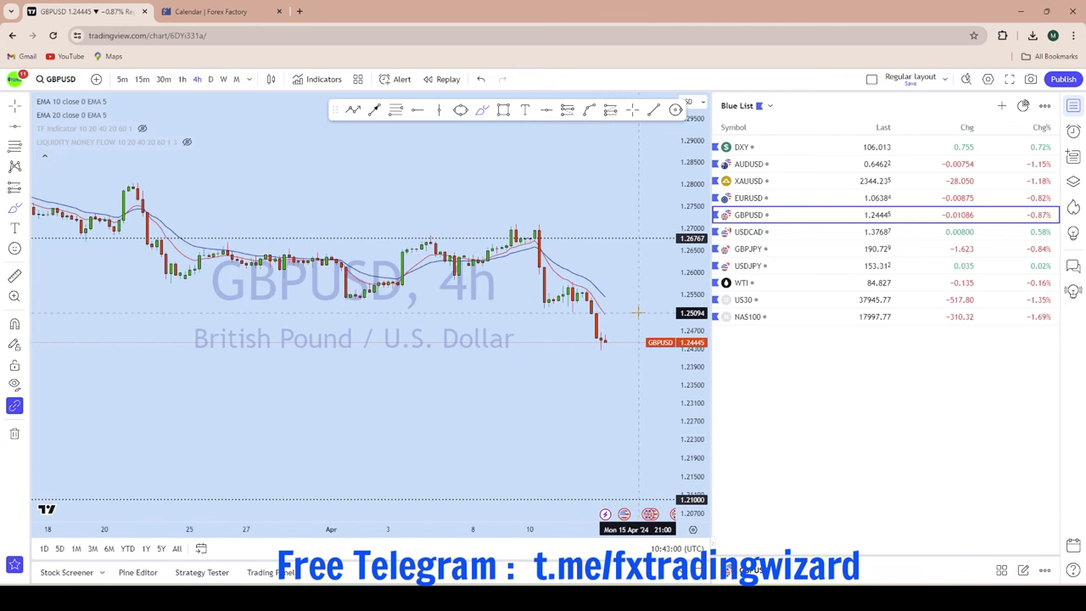
scroll(573, 270, down, 4)
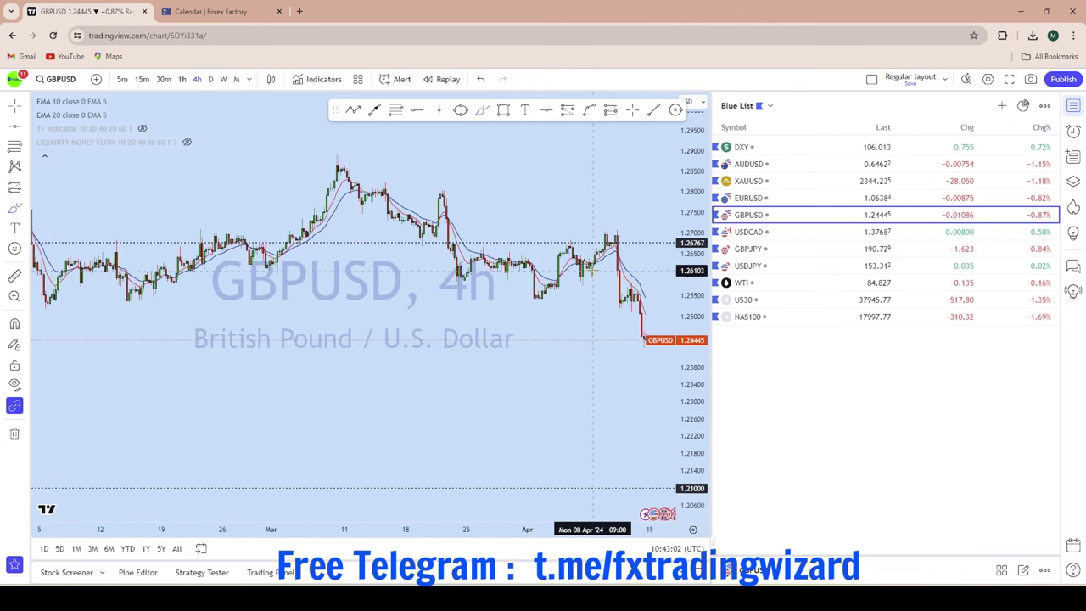
scroll(611, 309, down, 4)
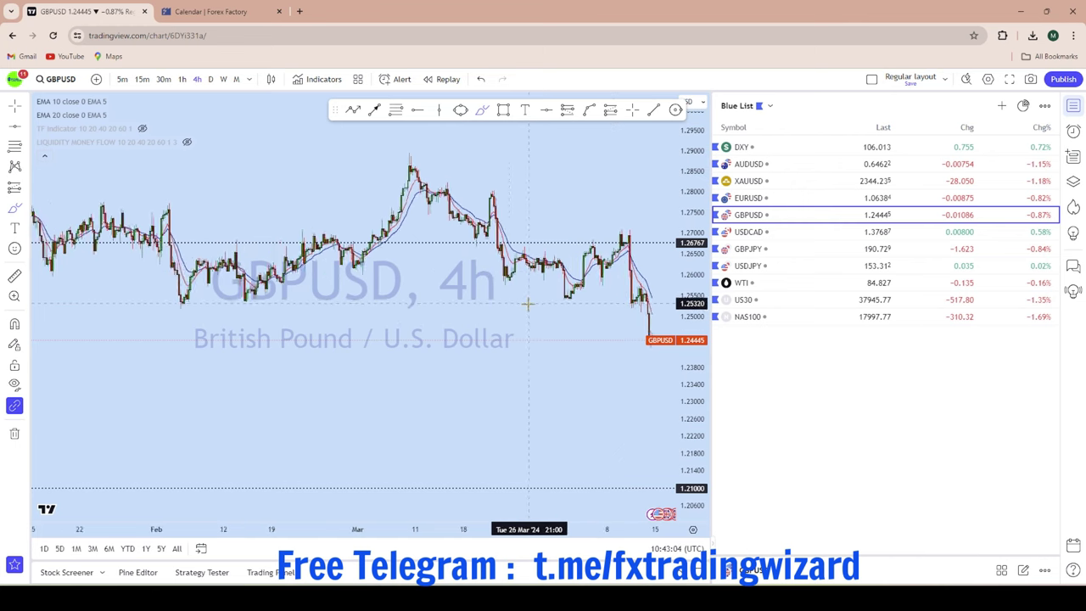
Draw a descending trend line beneath the March and April lows from about 1.2708 on 1 March to about 1.248 near 12 April
click(653, 111)
scroll(322, 229, up, 2)
click(337, 230)
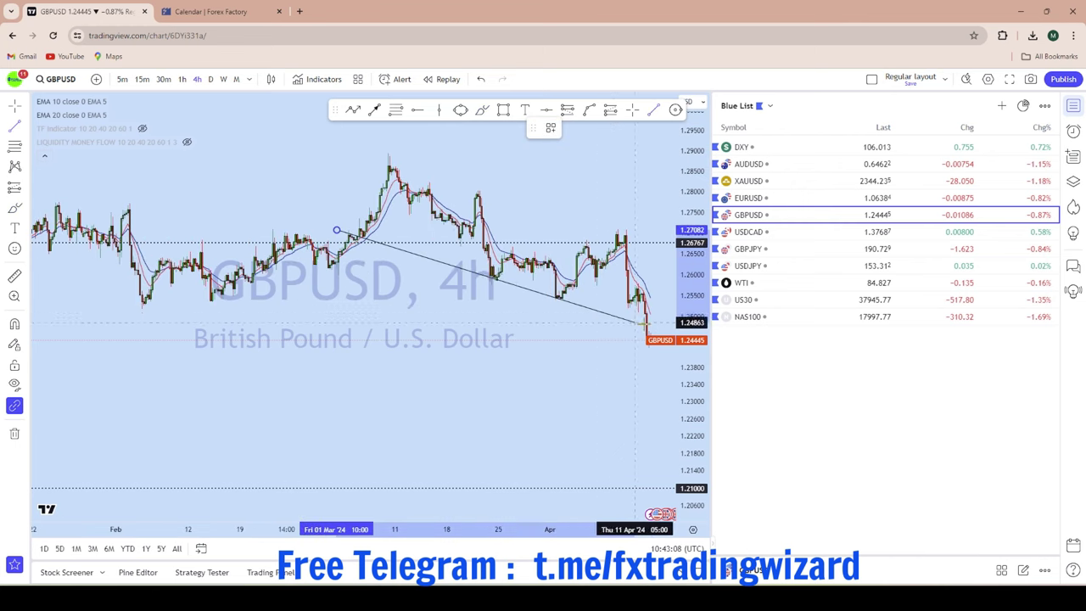
click(646, 324)
scroll(594, 339, up, 2)
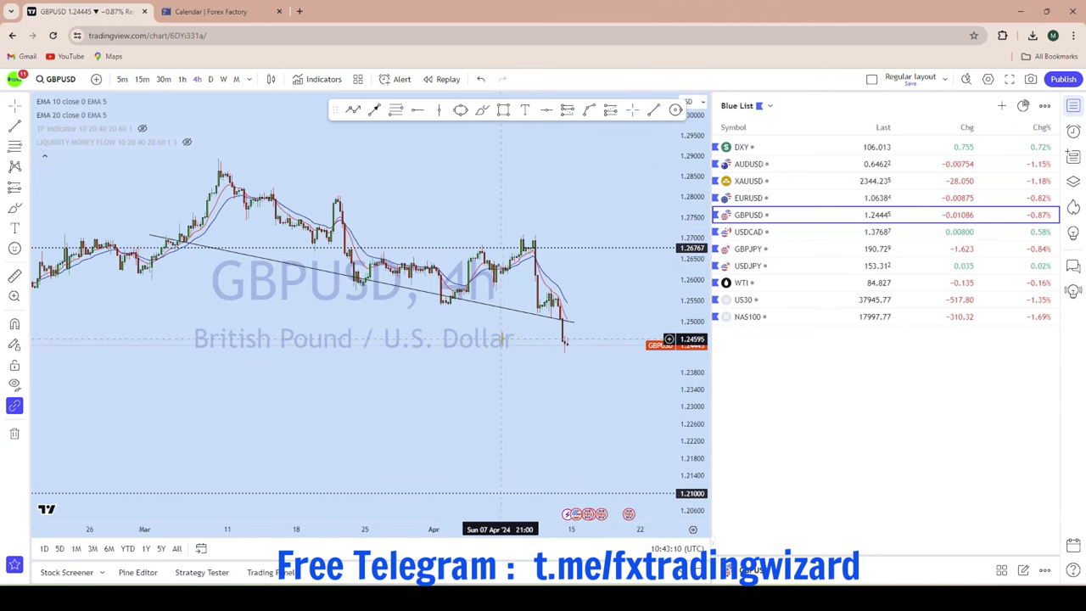
Add a horizontal line at 1.24613, just above the latest 4-hour candles beneath the trend line
scroll(501, 338, up, 3)
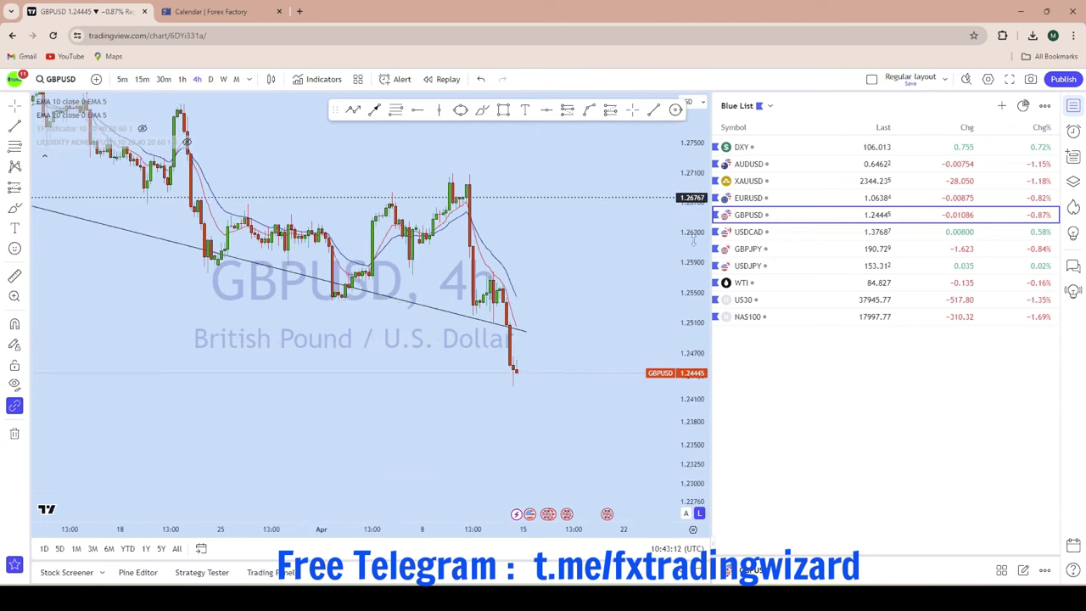
scroll(603, 252, down, 3)
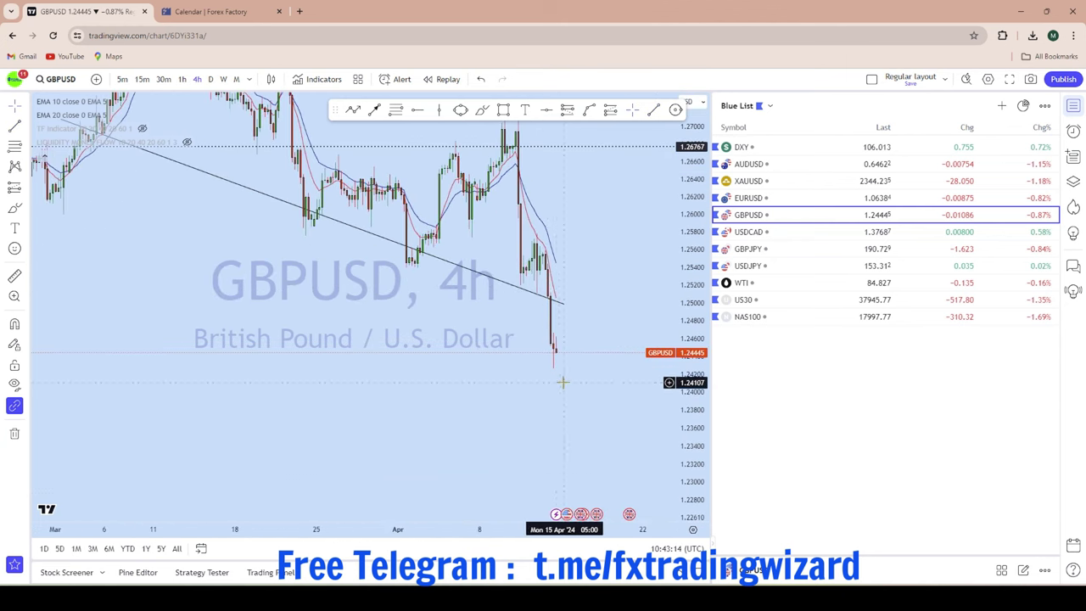
scroll(562, 383, up, 2)
scroll(530, 390, up, 2)
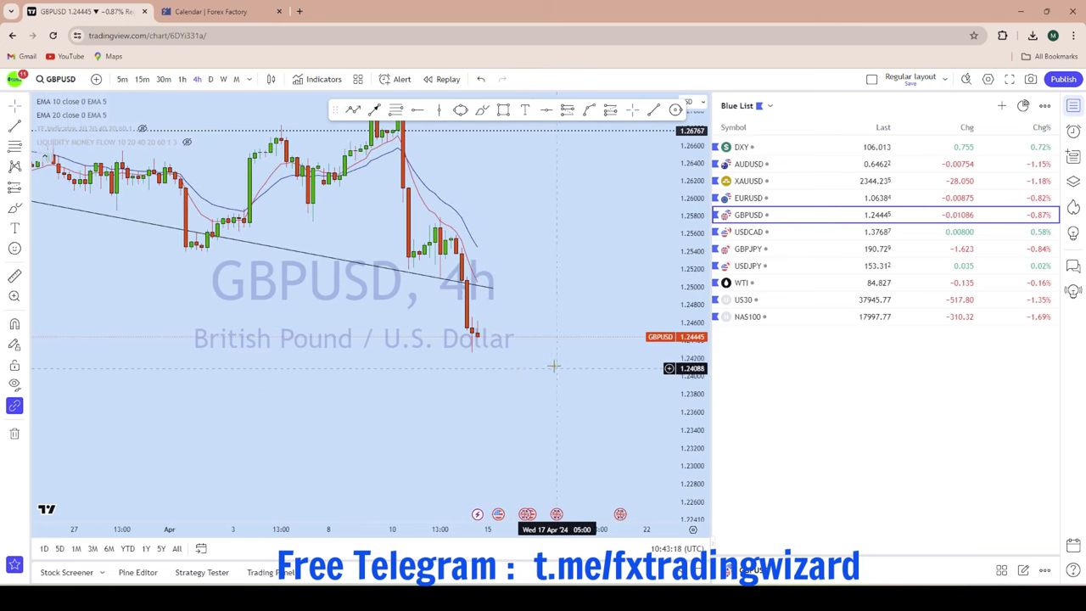
scroll(564, 301, up, 1)
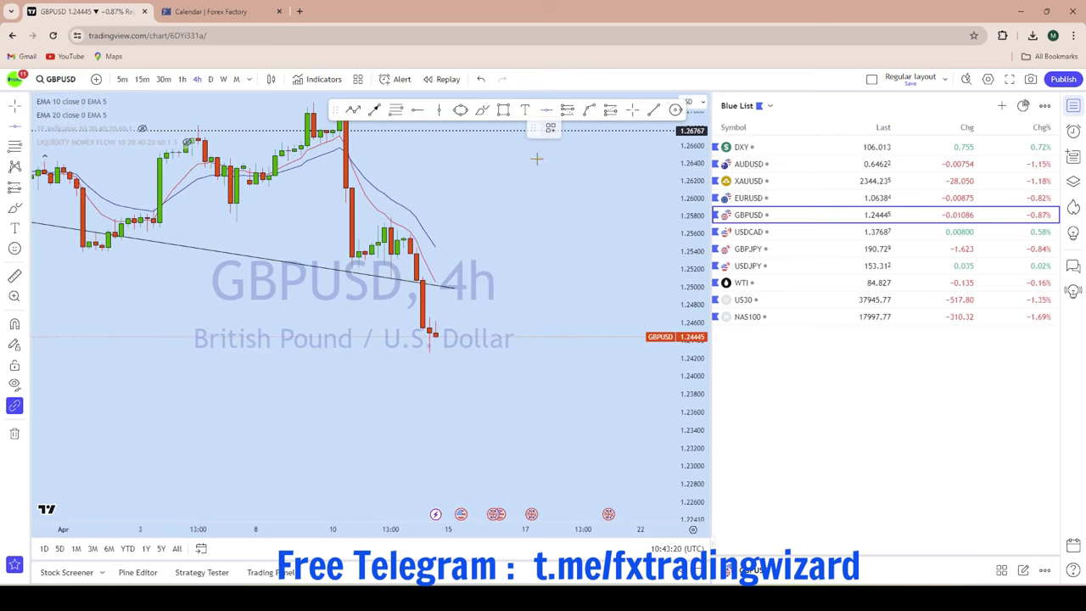
scroll(471, 255, down, 2)
click(354, 320)
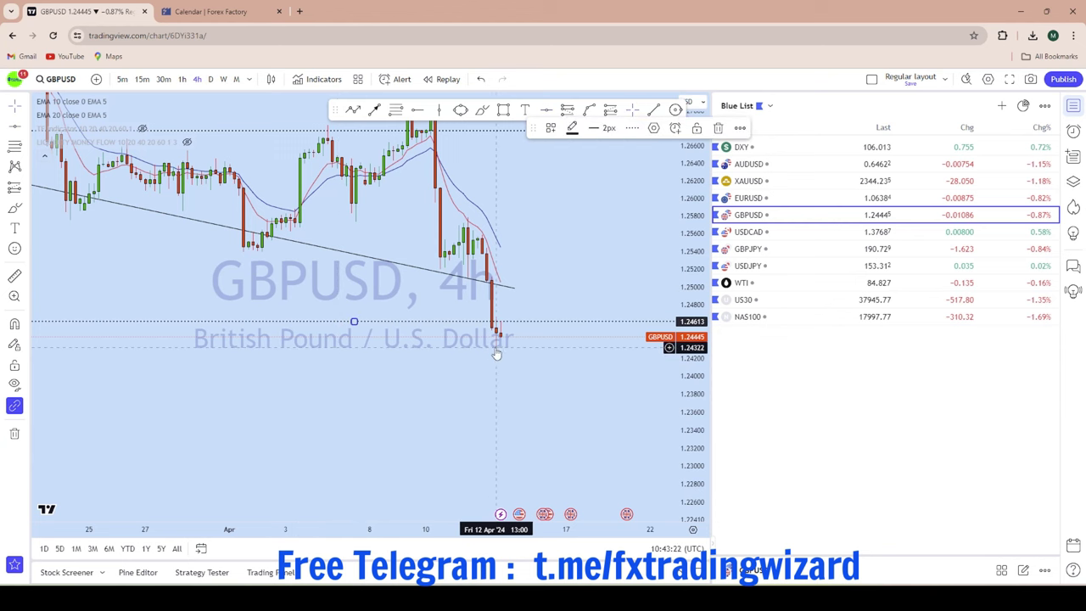
Draw a small ellipse just above the 1.24613 line and an arrow from it, running from about 1.24778 down to about 1.23169
scroll(480, 303, up, 2)
drag(463, 302, 555, 277)
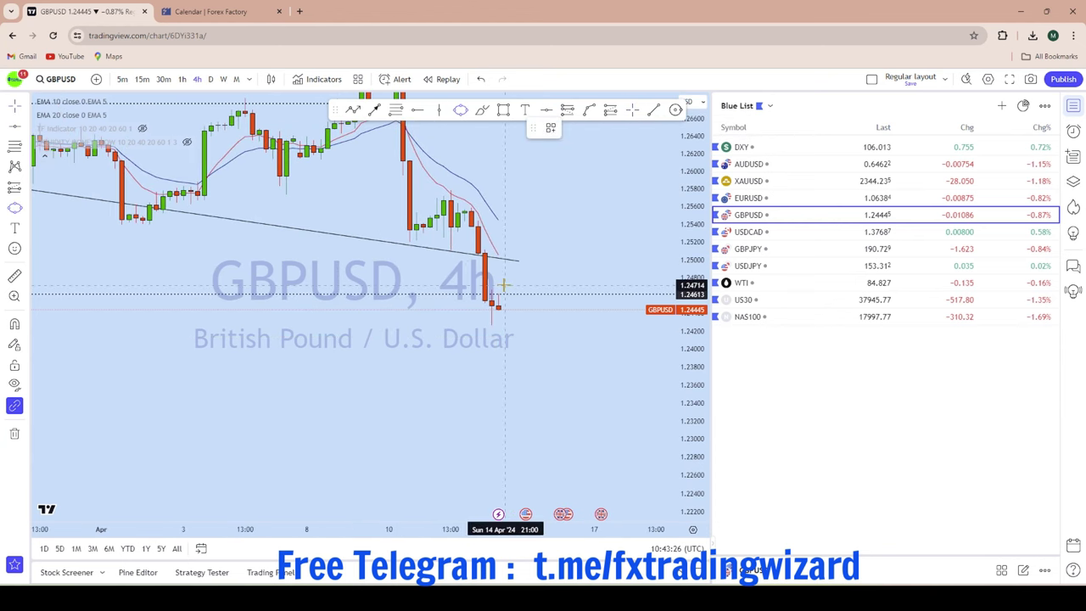
drag(581, 253, 578, 202)
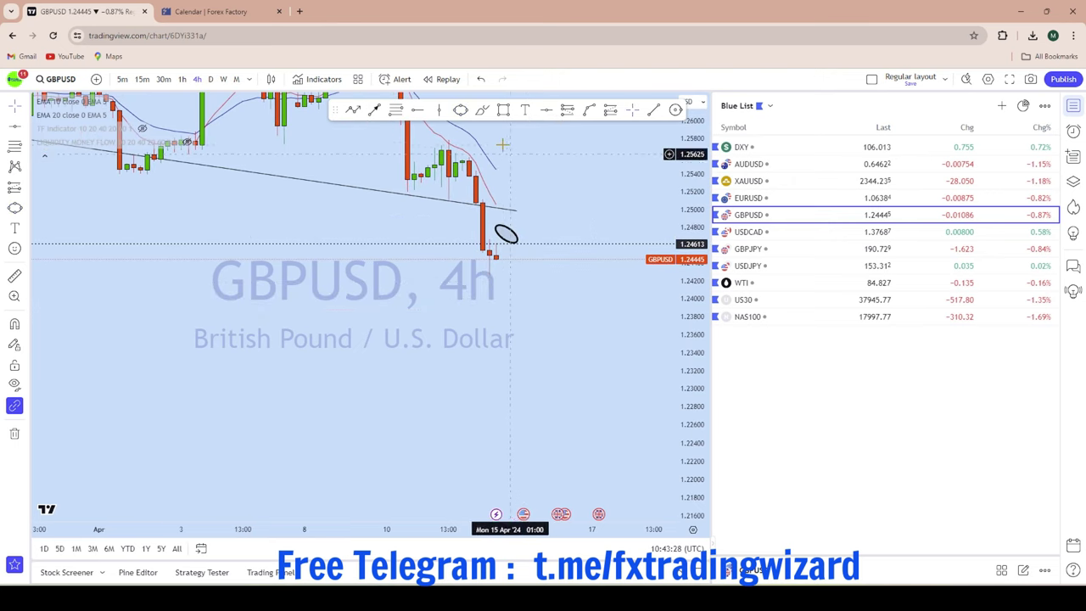
click(376, 111)
click(510, 229)
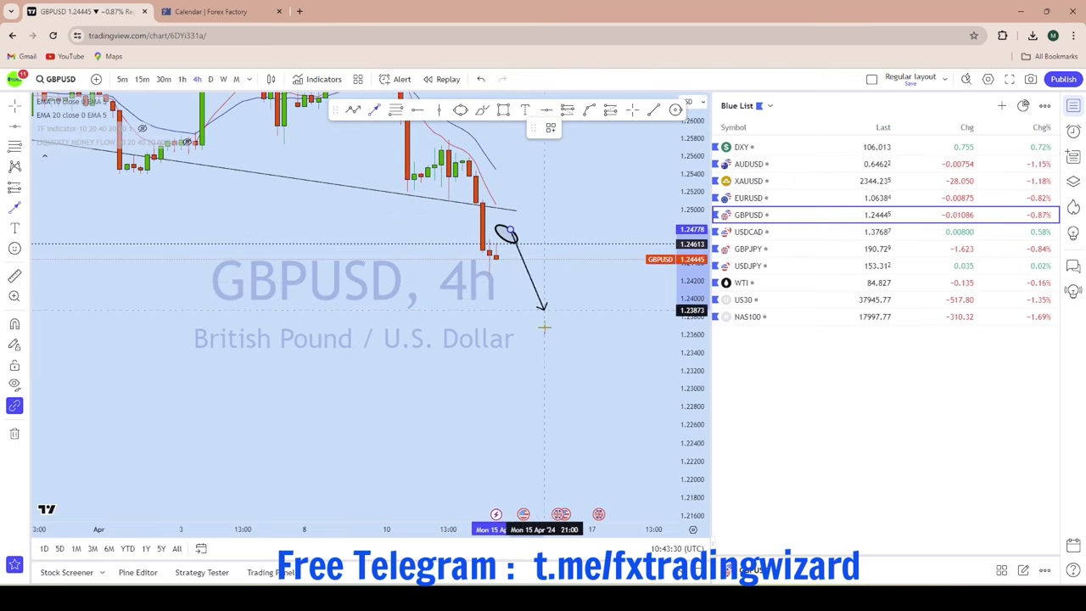
click(552, 373)
scroll(598, 364, down, 3)
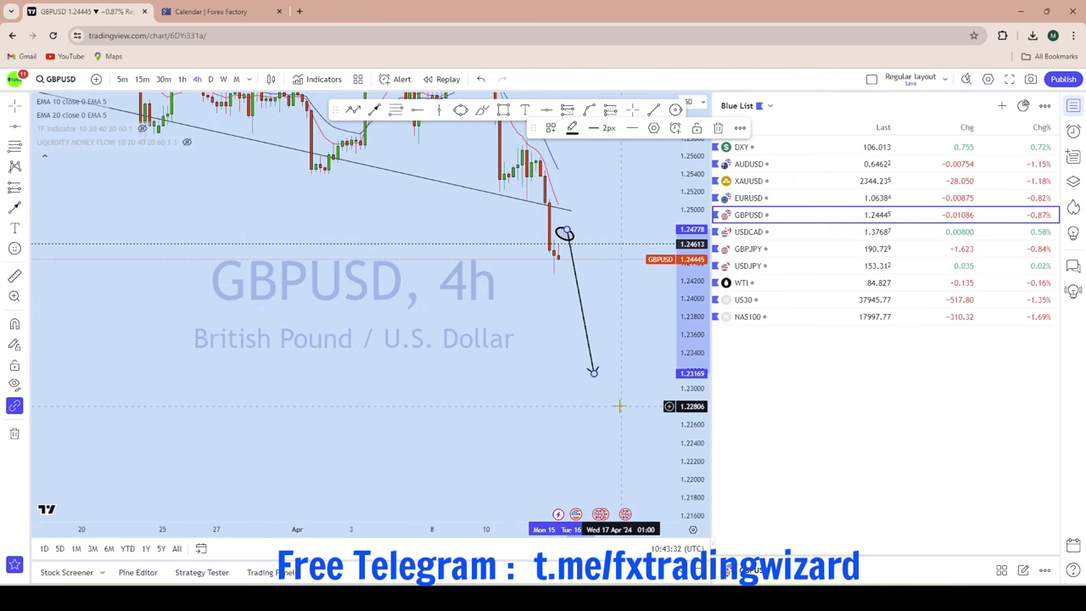
Open the USDCAD chart from the watchlist, switch it to the monthly timeframe, and rescale it to show price since 2017
click(748, 231)
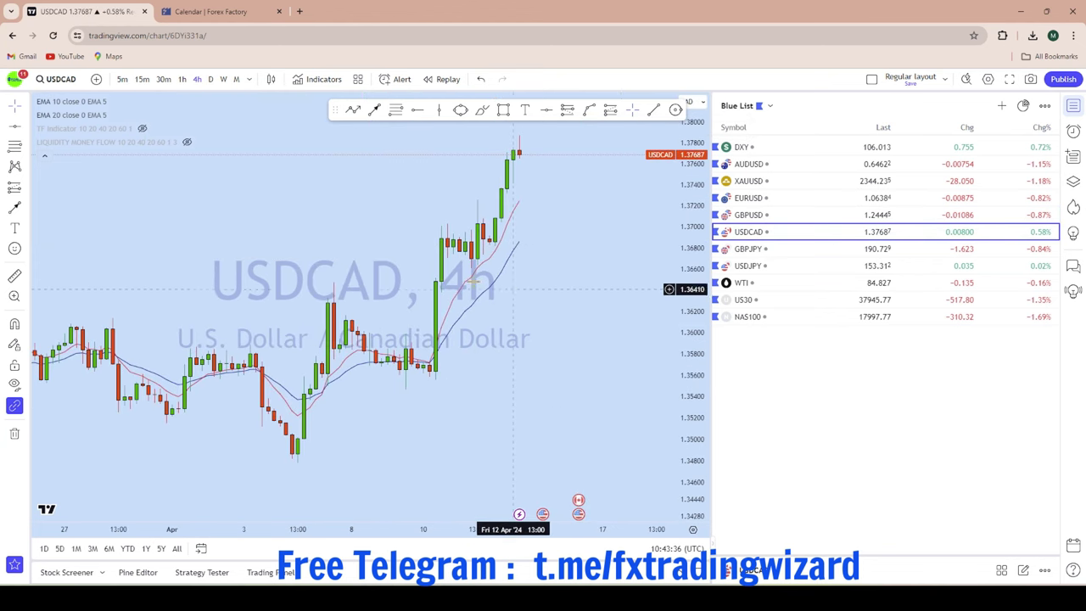
scroll(626, 351, down, 3)
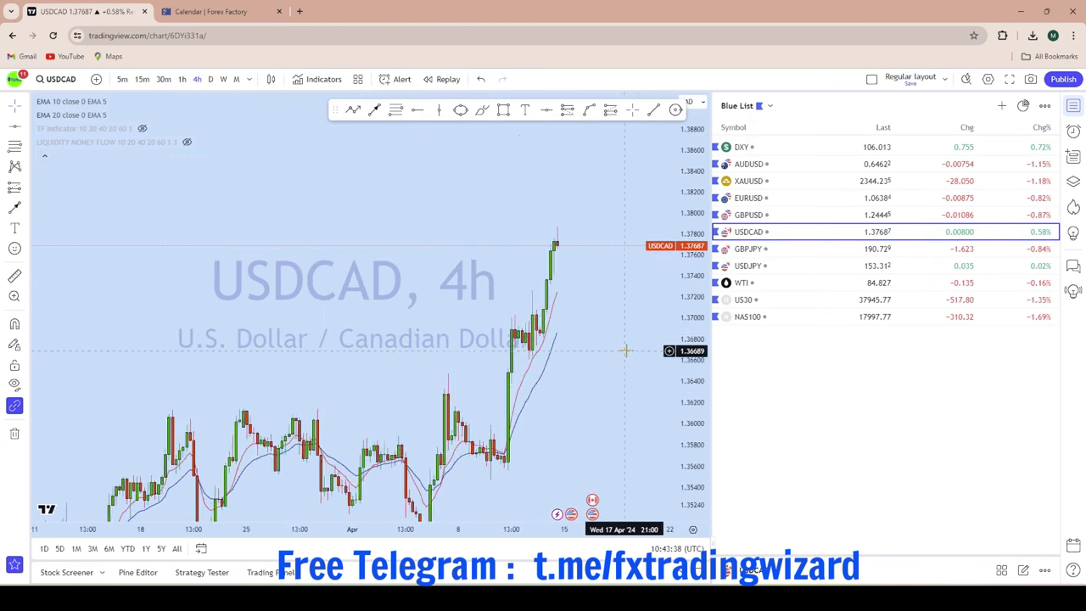
scroll(625, 350, up, 4)
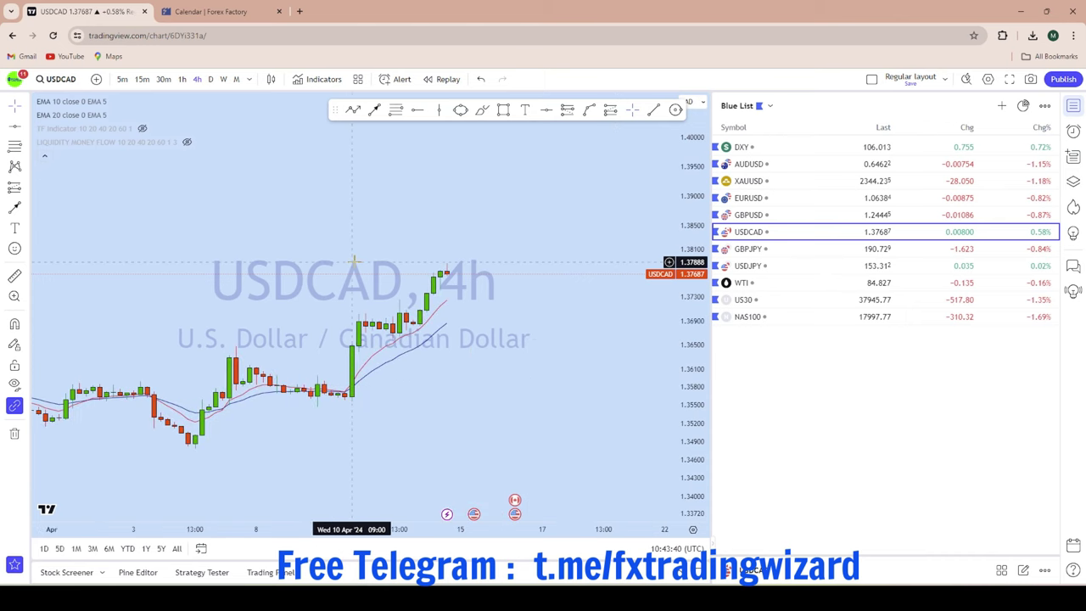
click(236, 79)
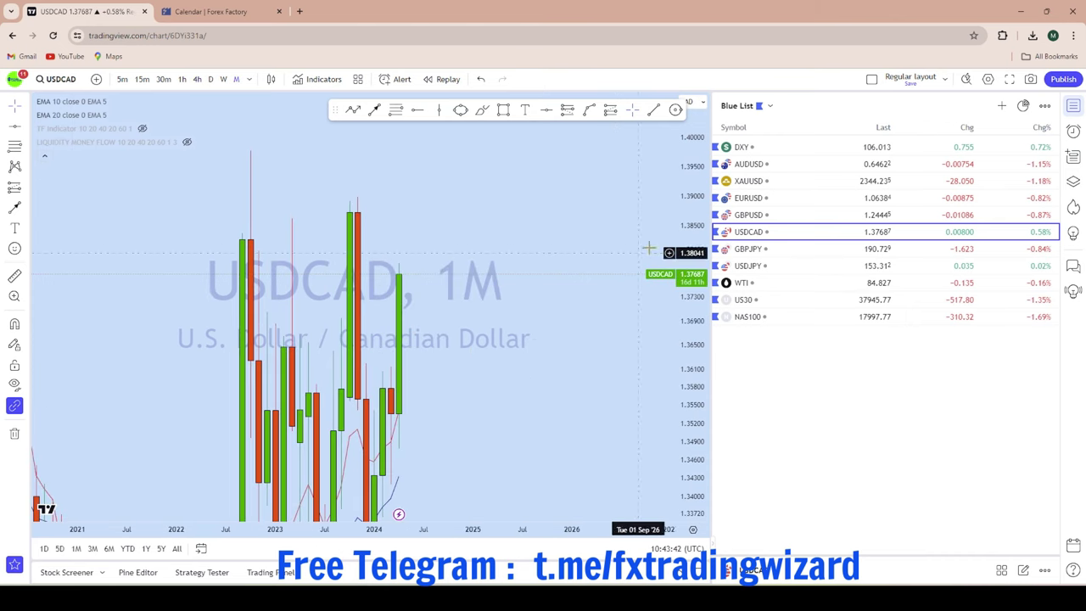
drag(686, 210, 685, 399)
scroll(509, 393, up, 3)
drag(418, 394, 582, 360)
scroll(582, 360, down, 2)
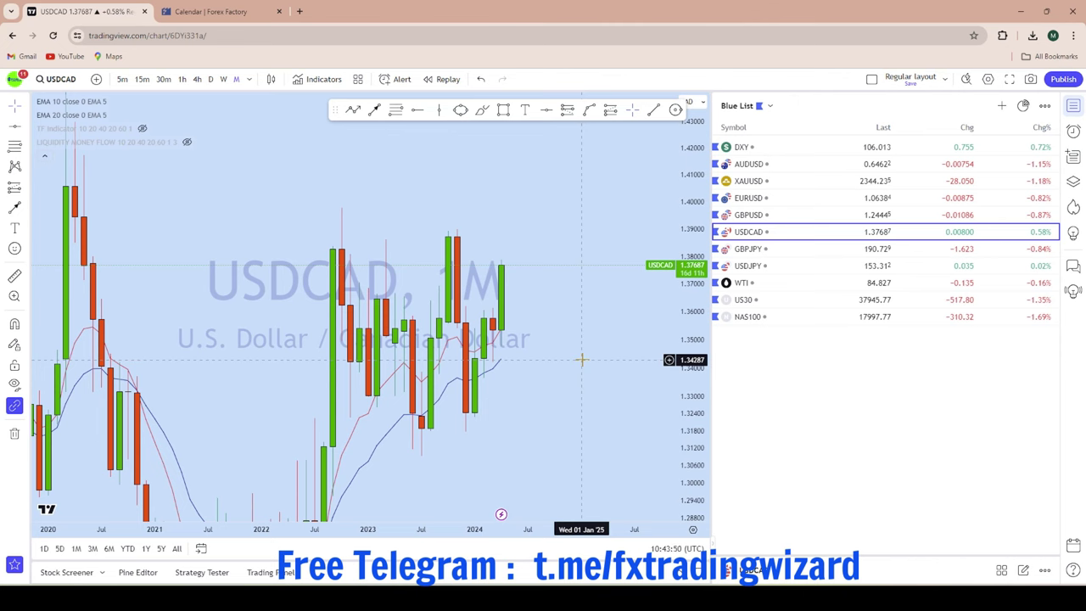
scroll(582, 360, down, 3)
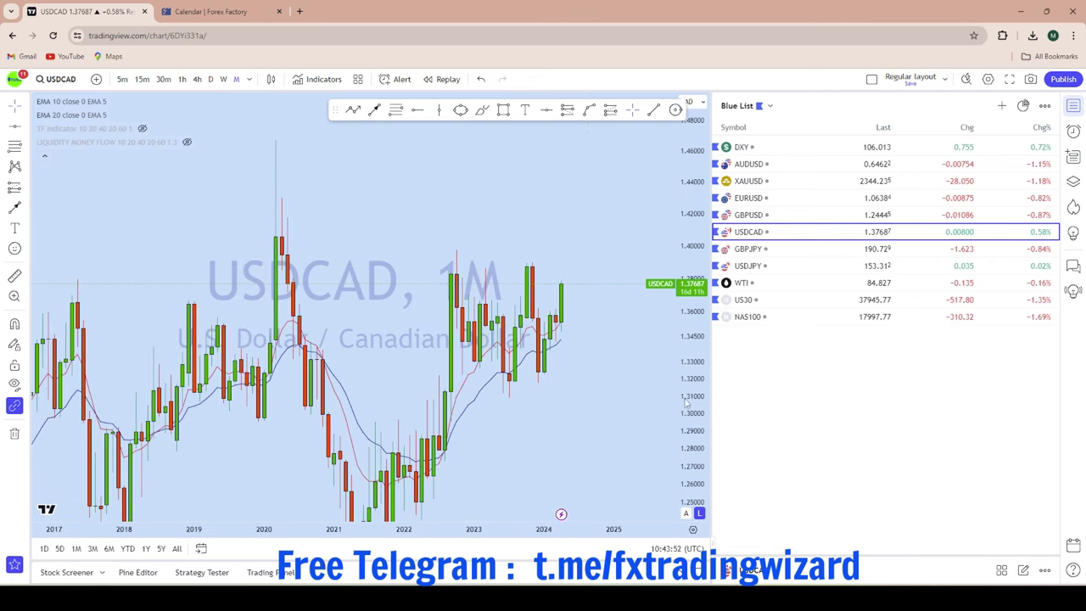
Sketch a zigzag upward arrow with the Brush from the current monthly candle to about 1.44, and undo the stroke
scroll(567, 396, up, 3)
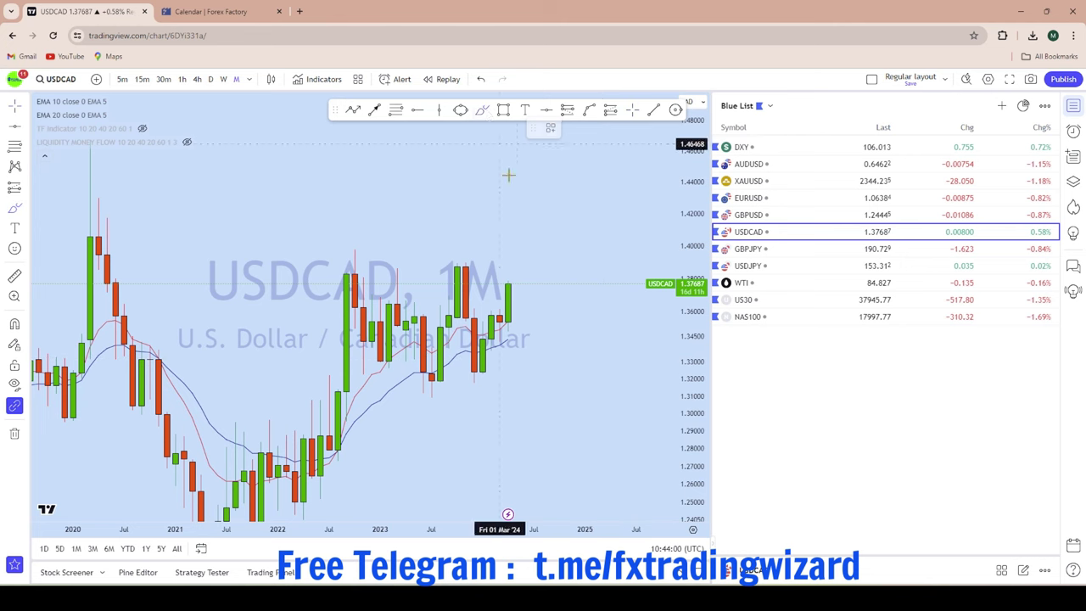
mouse_move(515, 287)
mouse_down()
mouse_move(552, 194)
mouse_move(526, 197)
mouse_up()
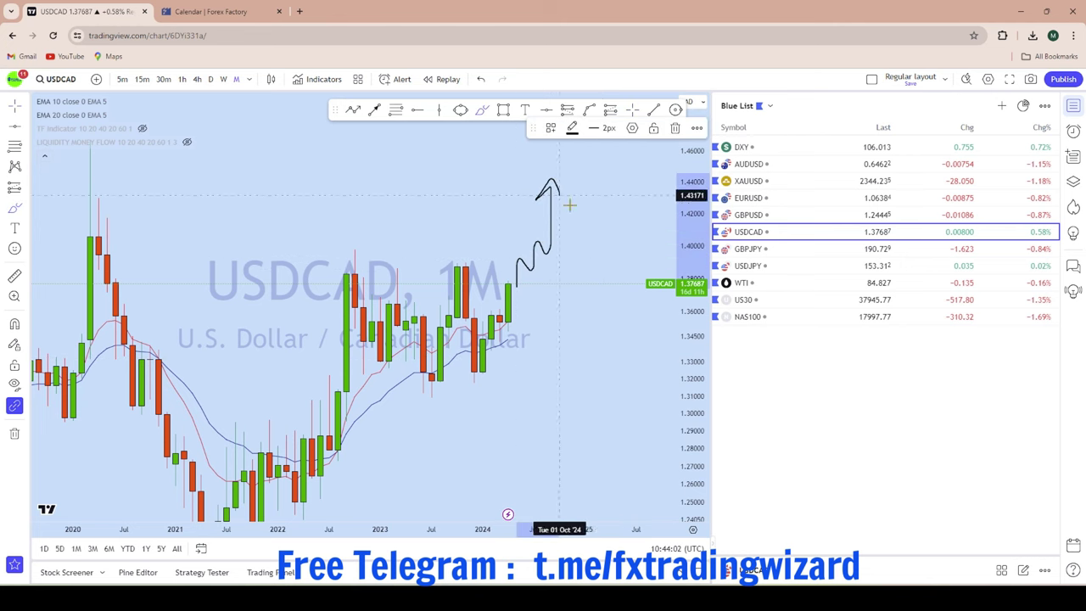
click(481, 79)
Switch USDCAD to the weekly timeframe and examine the latest bullish candle against the 2022 and 2023 highs
scroll(613, 339, down, 3)
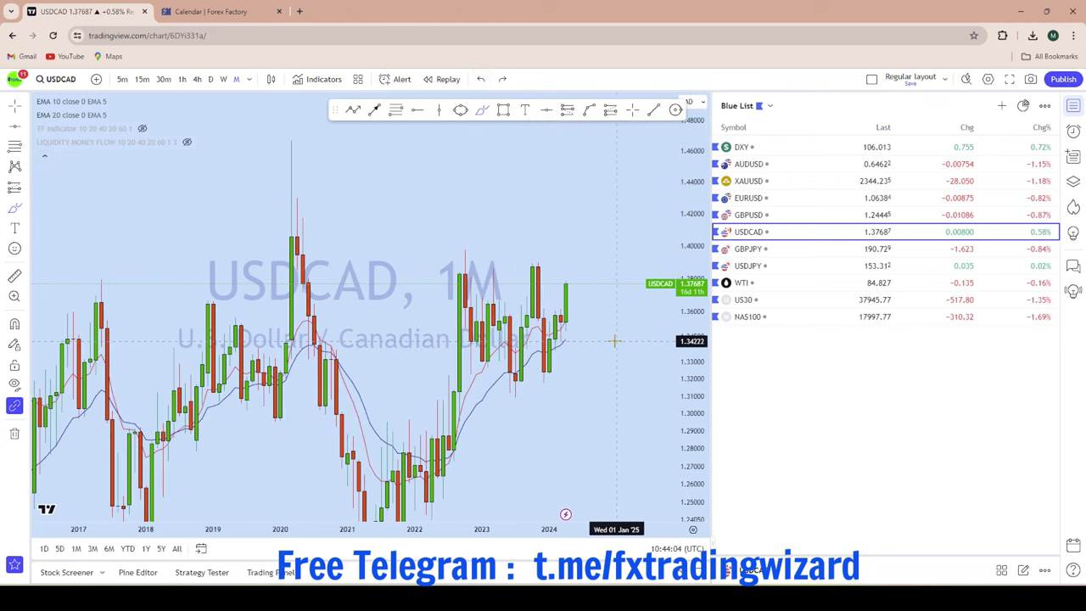
scroll(619, 200, up, 3)
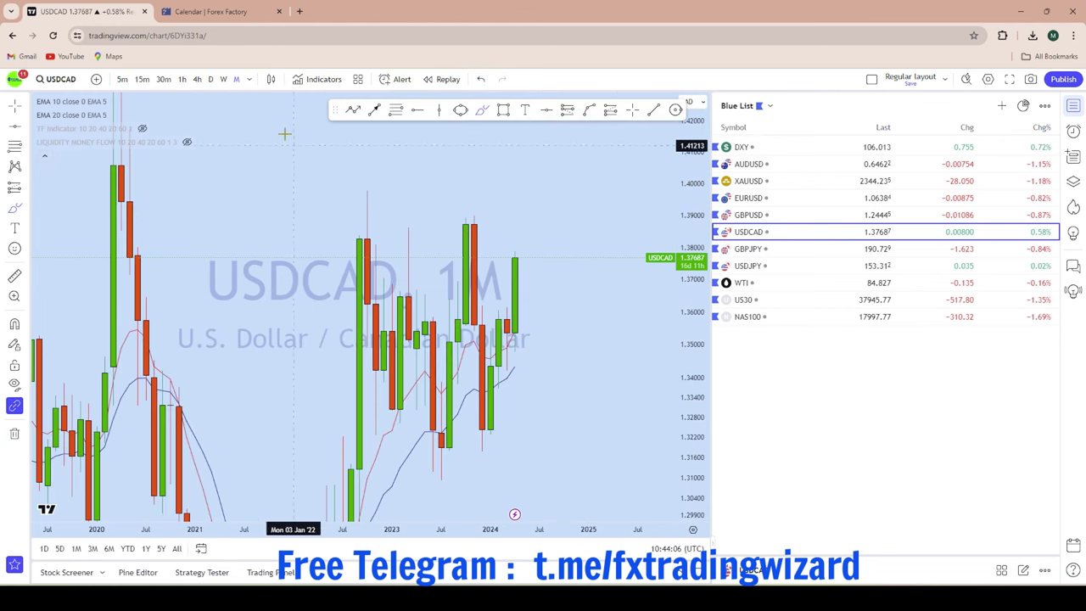
click(223, 79)
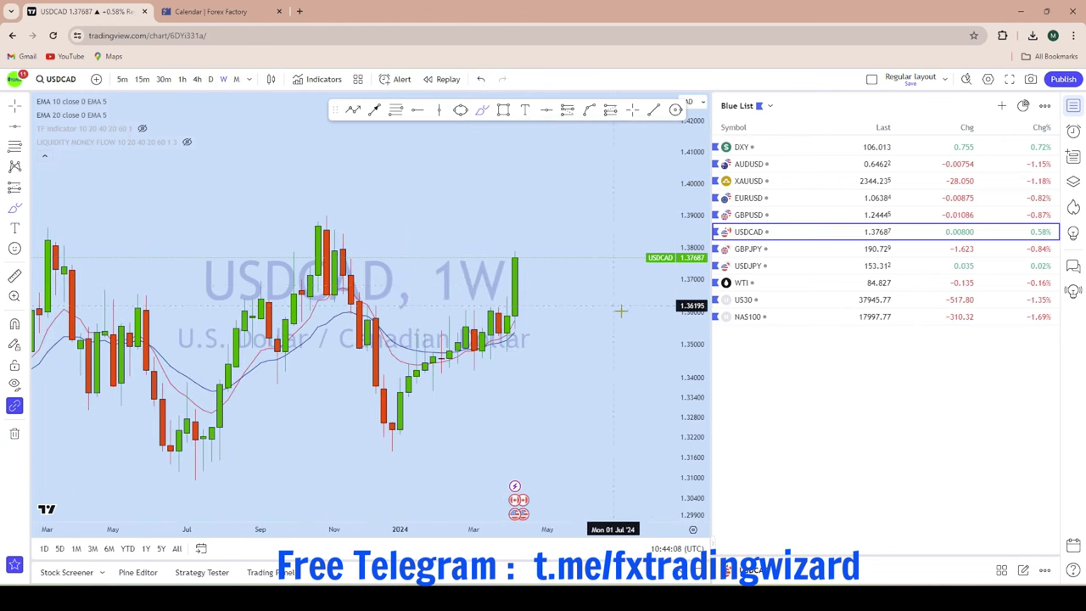
scroll(647, 339, down, 4)
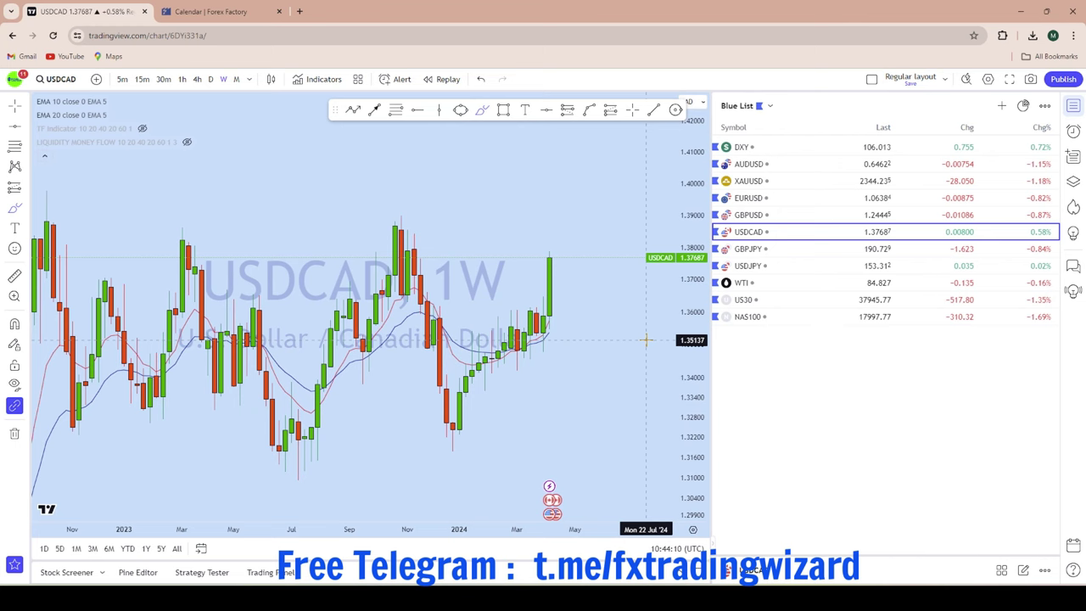
scroll(647, 339, up, 3)
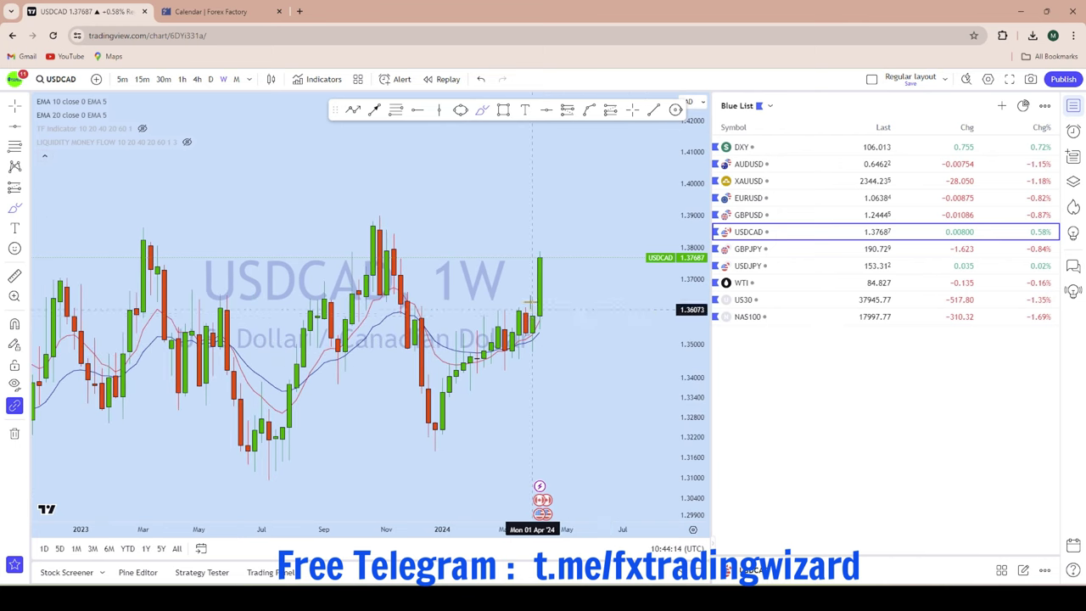
scroll(533, 378, up, 4)
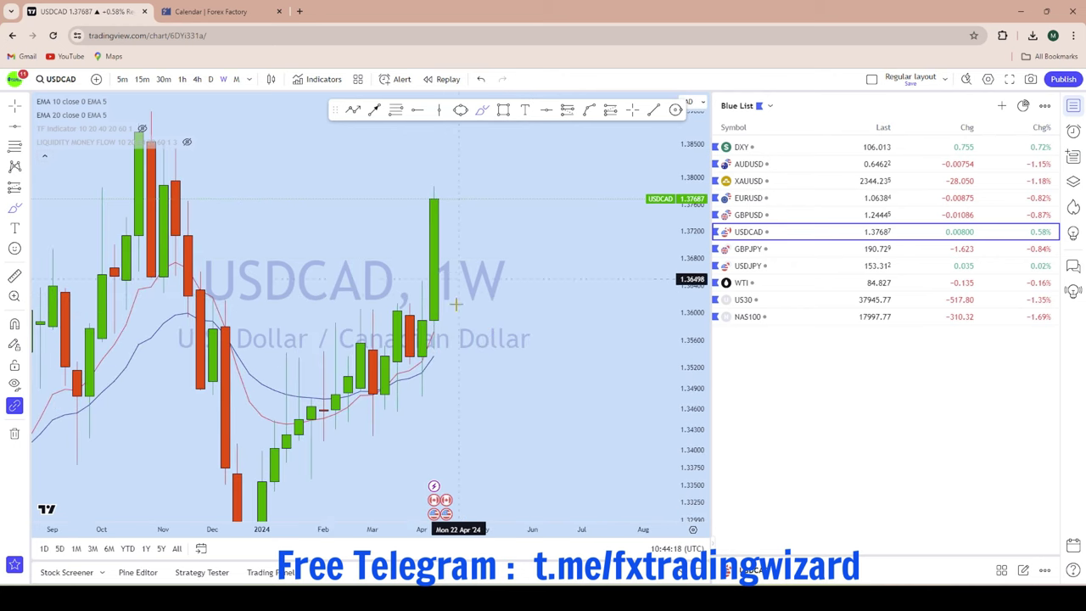
scroll(606, 319, down, 2)
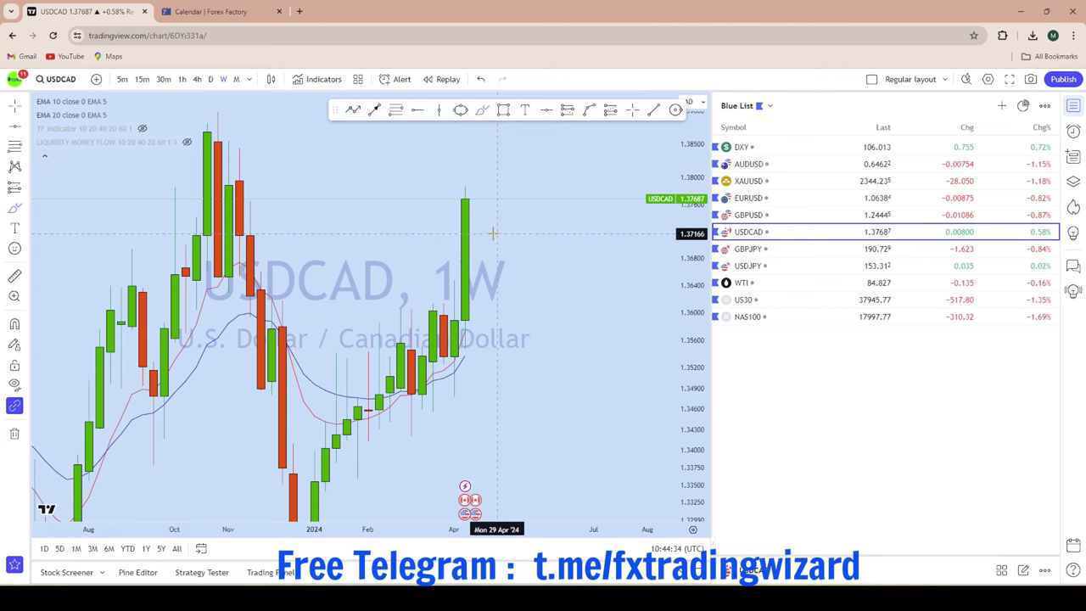
scroll(510, 221, down, 3)
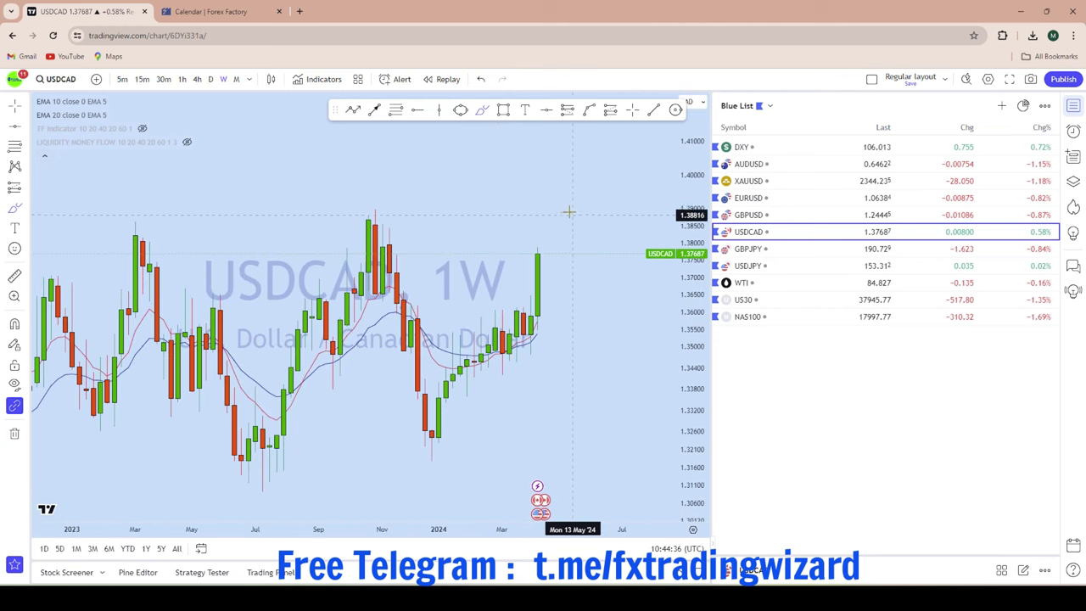
scroll(594, 204, down, 2)
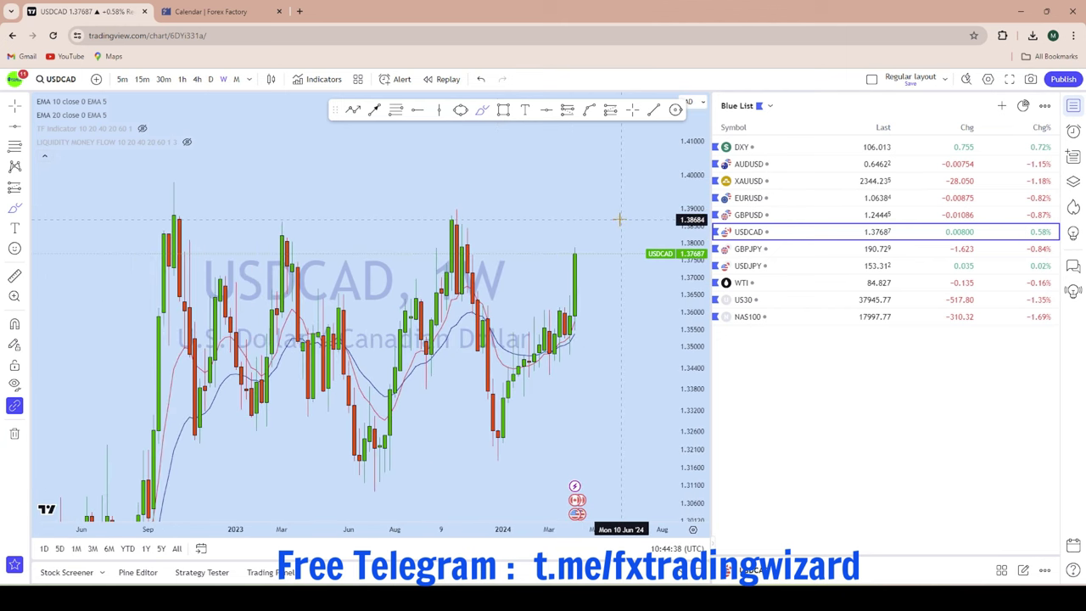
Place a horizontal line across the weekly swing highs at about 1.38783
scroll(619, 219, up, 2)
click(547, 113)
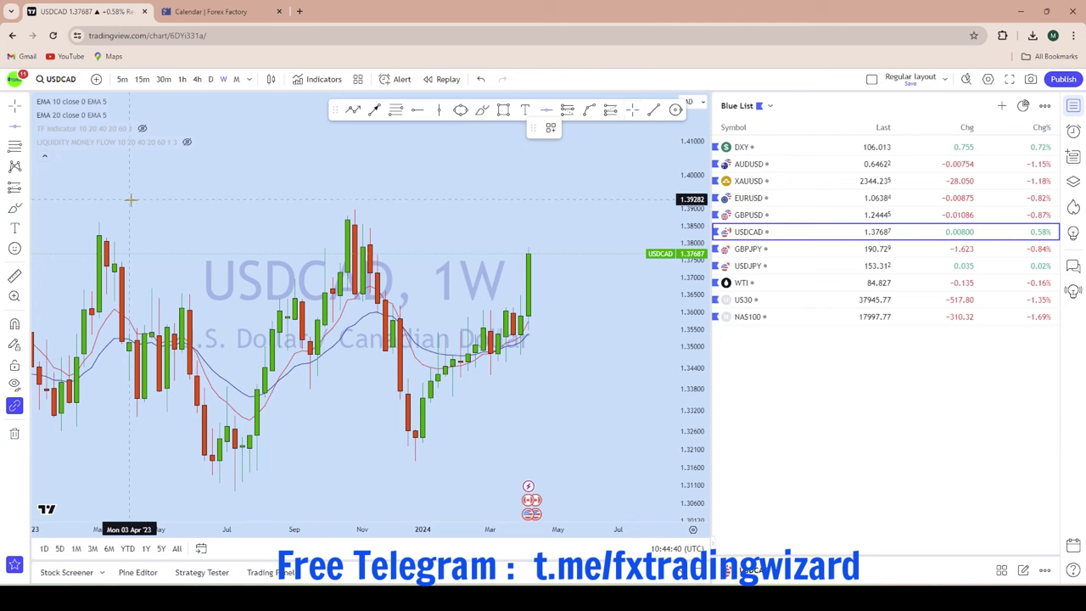
click(110, 217)
scroll(564, 255, down, 2)
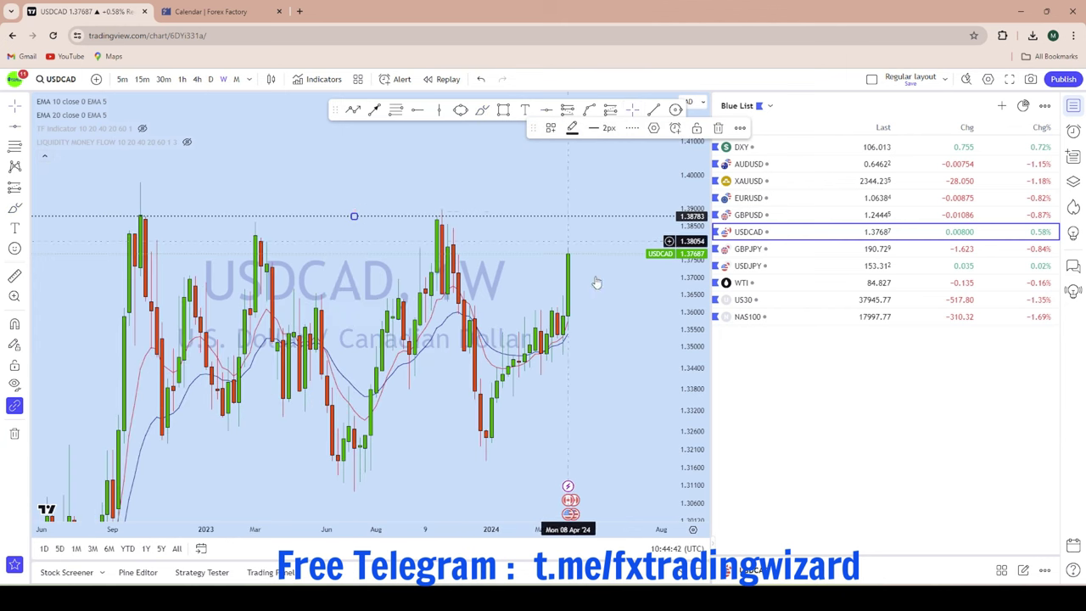
scroll(580, 211, up, 2)
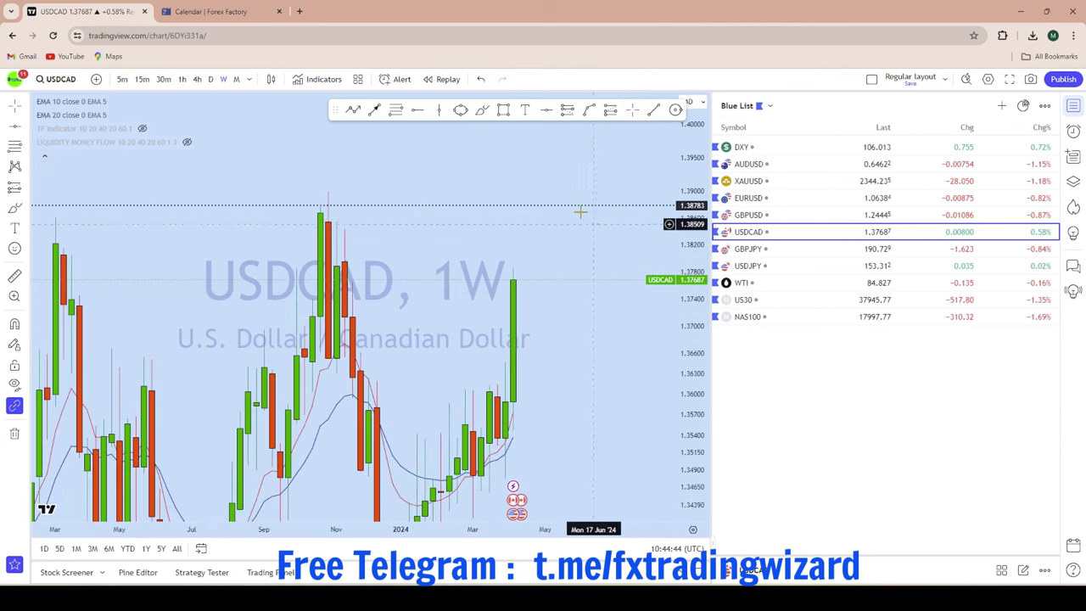
Switch USDCAD to the daily timeframe and examine the latest bullish candles against the 1.38783 line and the moving averages
click(211, 78)
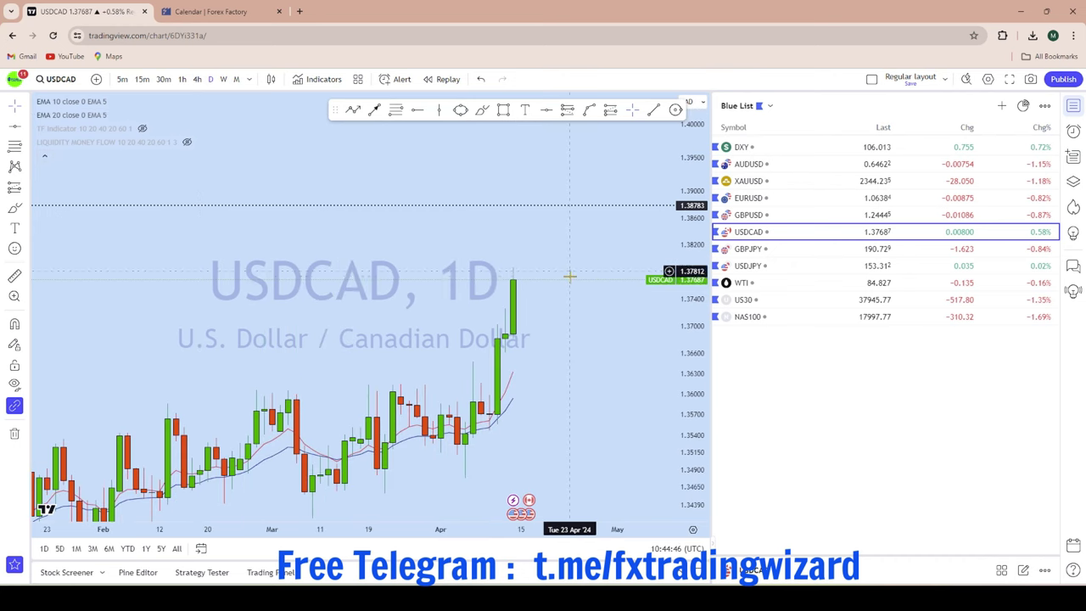
scroll(564, 322, up, 2)
scroll(585, 324, down, 1)
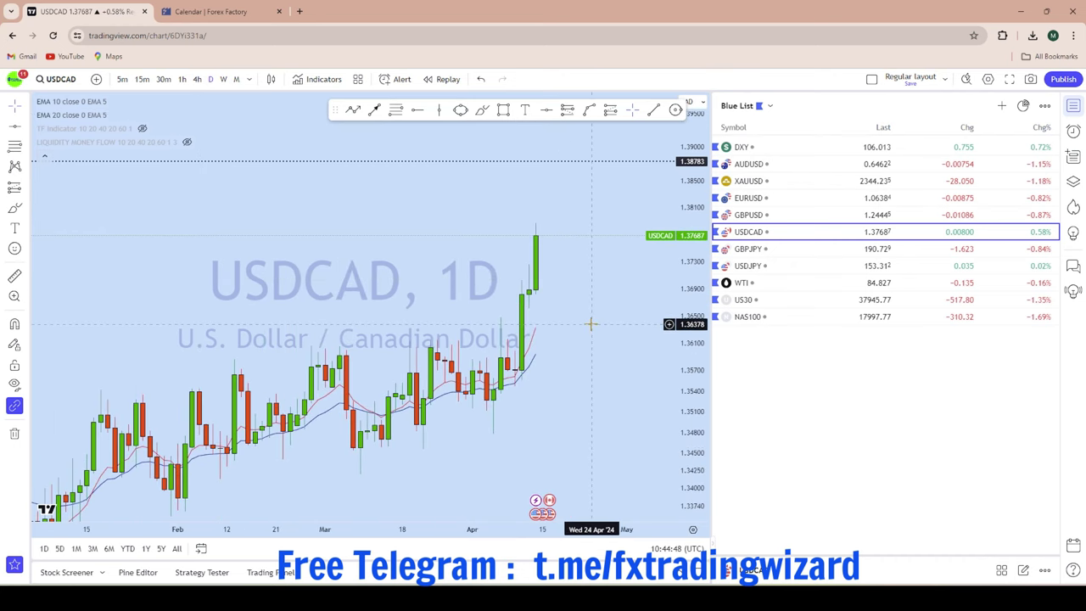
scroll(562, 339, up, 1)
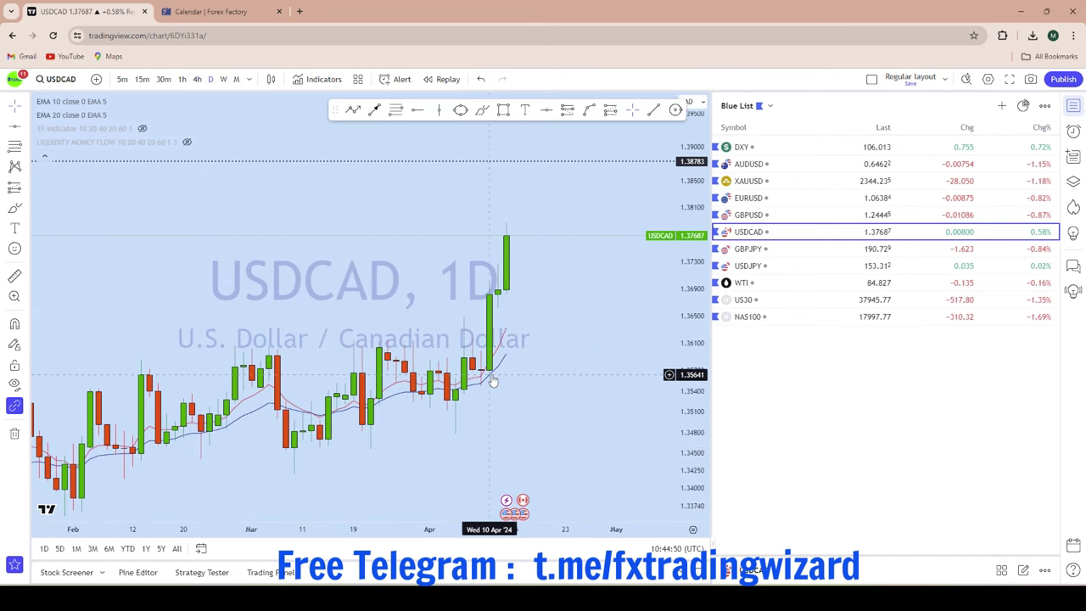
scroll(479, 289, up, 1)
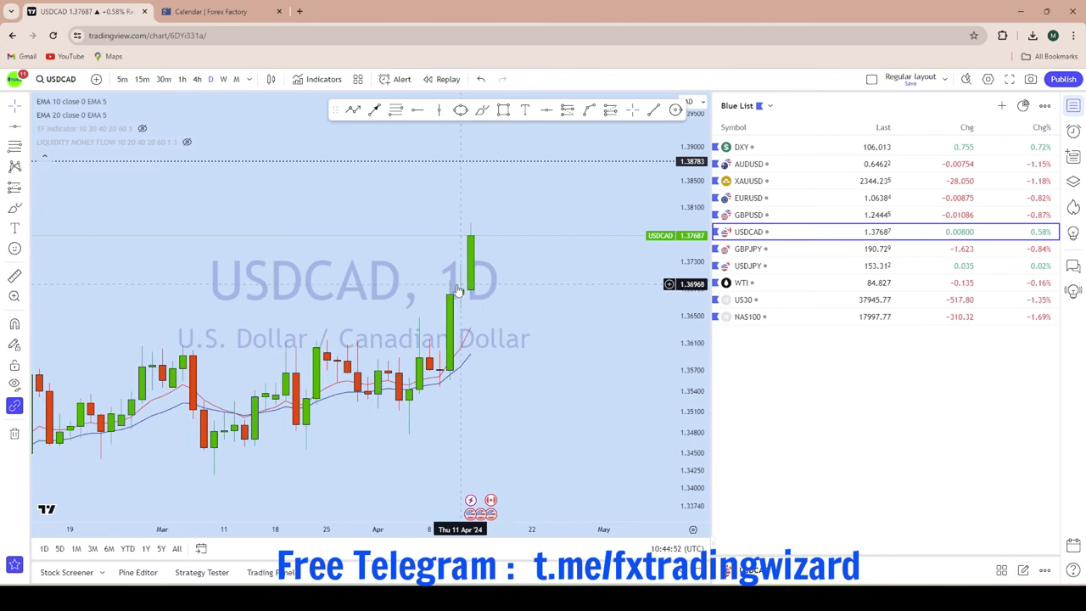
scroll(547, 293, down, 1)
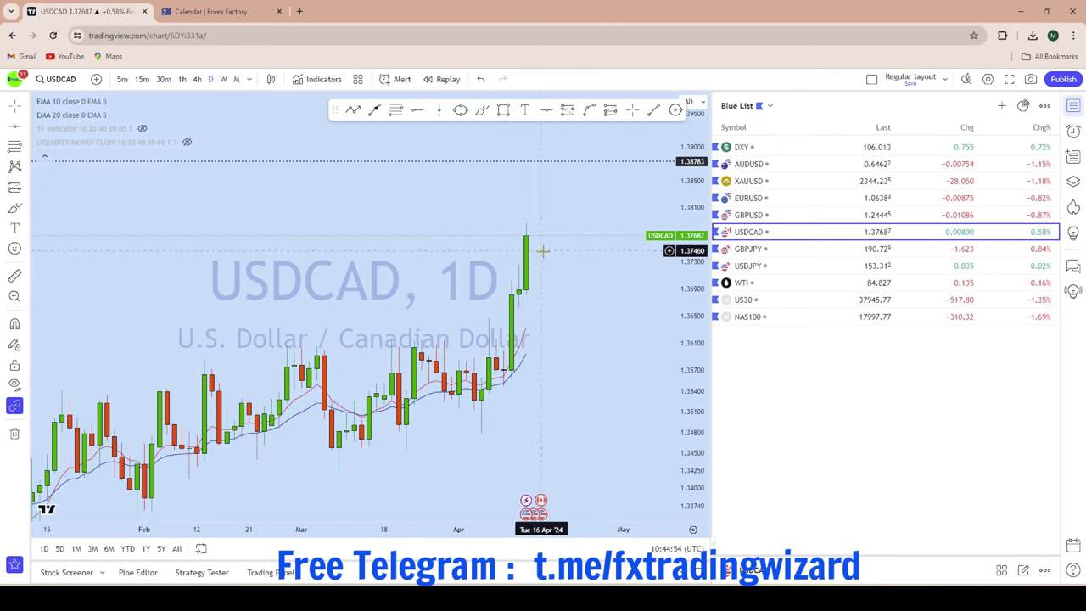
scroll(577, 270, down, 1)
drag(689, 262, 690, 374)
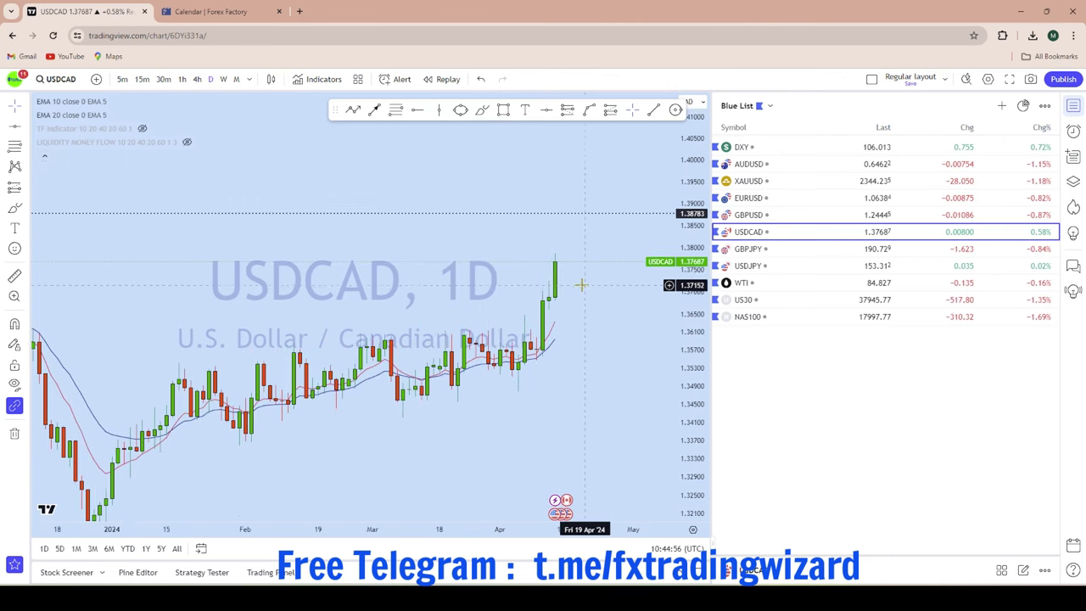
scroll(563, 272, up, 1)
scroll(603, 335, down, 2)
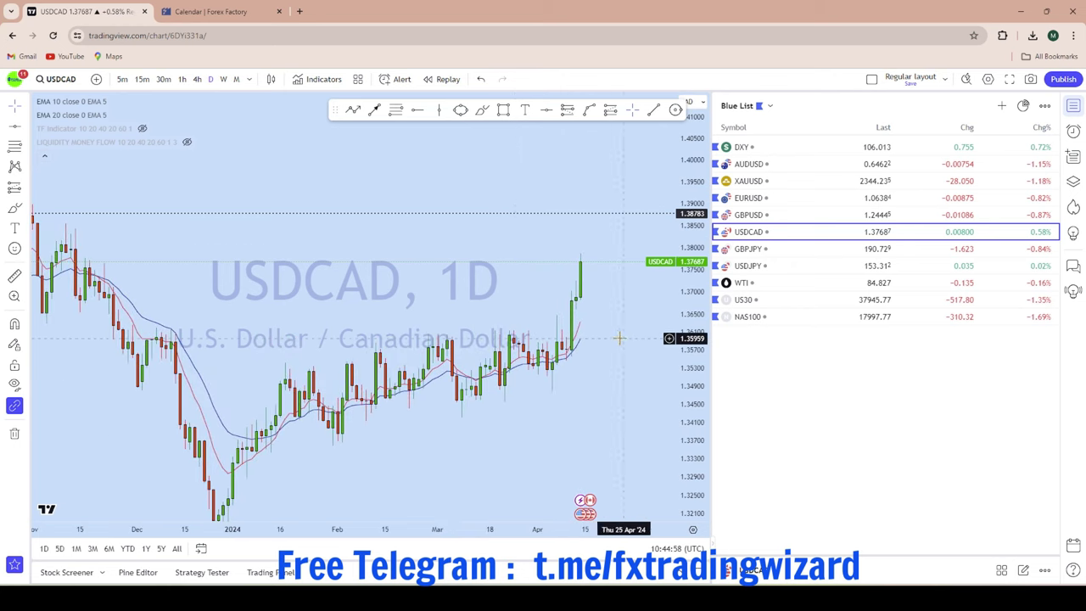
scroll(620, 337, up, 3)
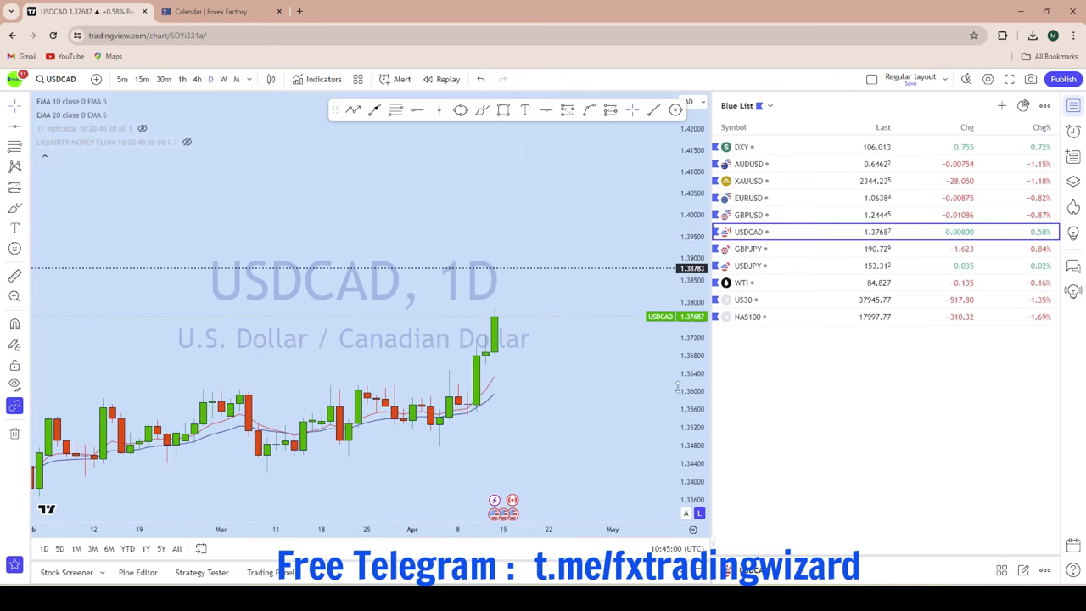
Sketch an upward arrow with the Brush from beside the latest daily candle past the 1.38783 line, and undo the stroke
drag(697, 427, 692, 218)
scroll(501, 245, up, 4)
drag(512, 238, 532, 220)
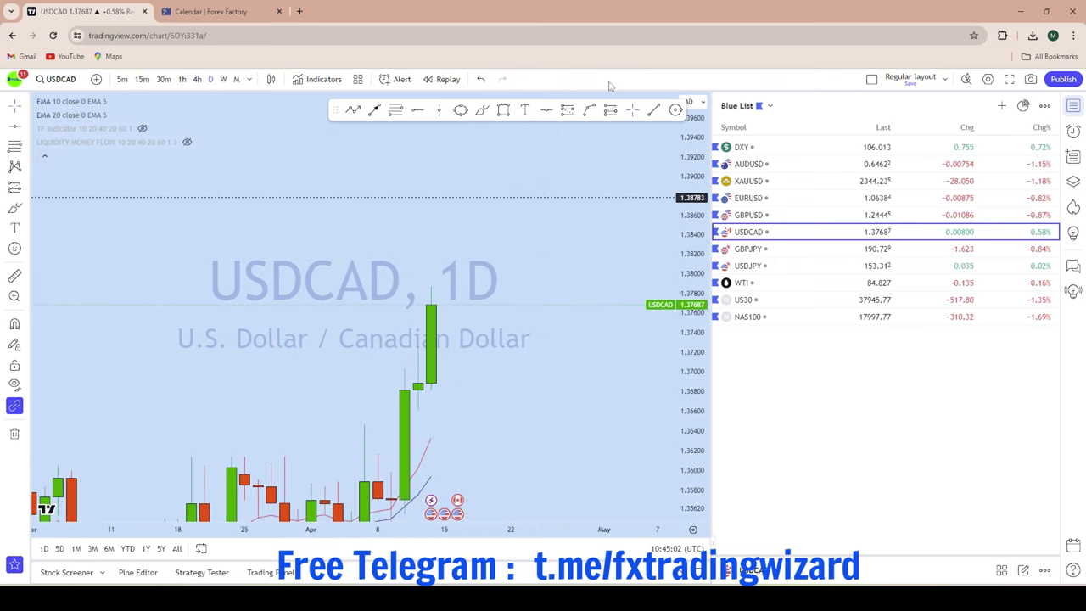
mouse_move(444, 292)
mouse_down()
mouse_move(474, 299)
mouse_move(482, 186)
mouse_move(509, 194)
mouse_up()
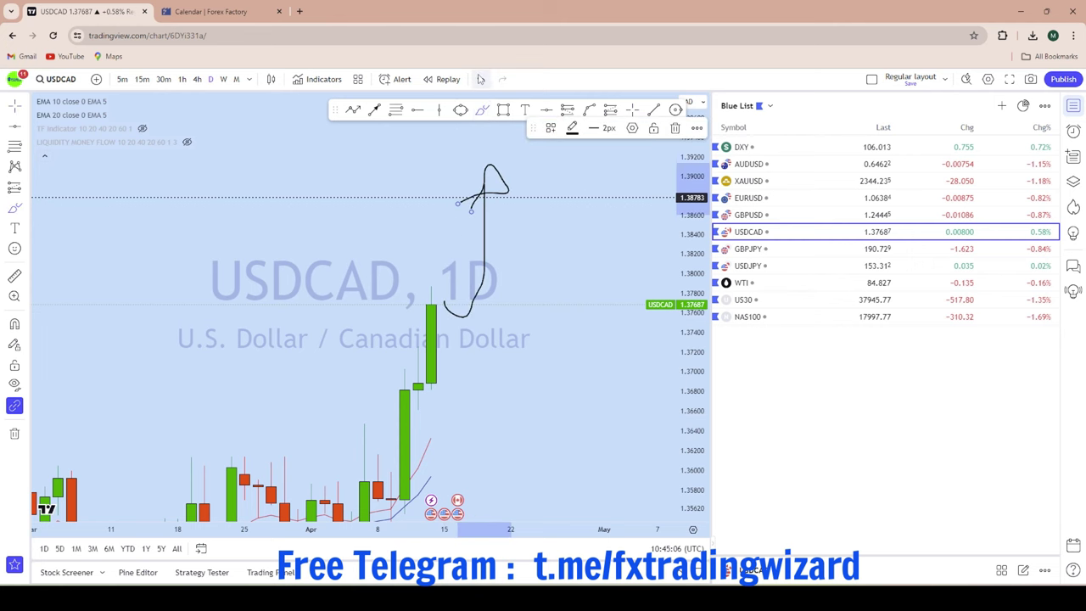
click(480, 79)
Switch USDCAD to the 4-hour timeframe and examine the April rally, its moving averages and the distance to the 1.38783 line
scroll(508, 241, down, 2)
scroll(529, 263, up, 2)
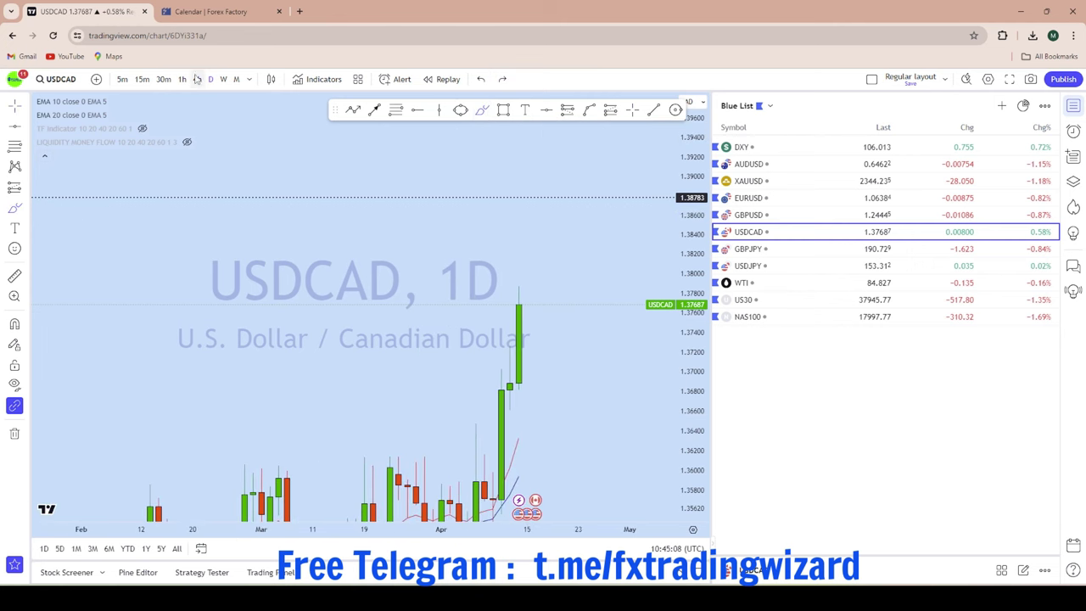
click(197, 79)
scroll(632, 314, up, 2)
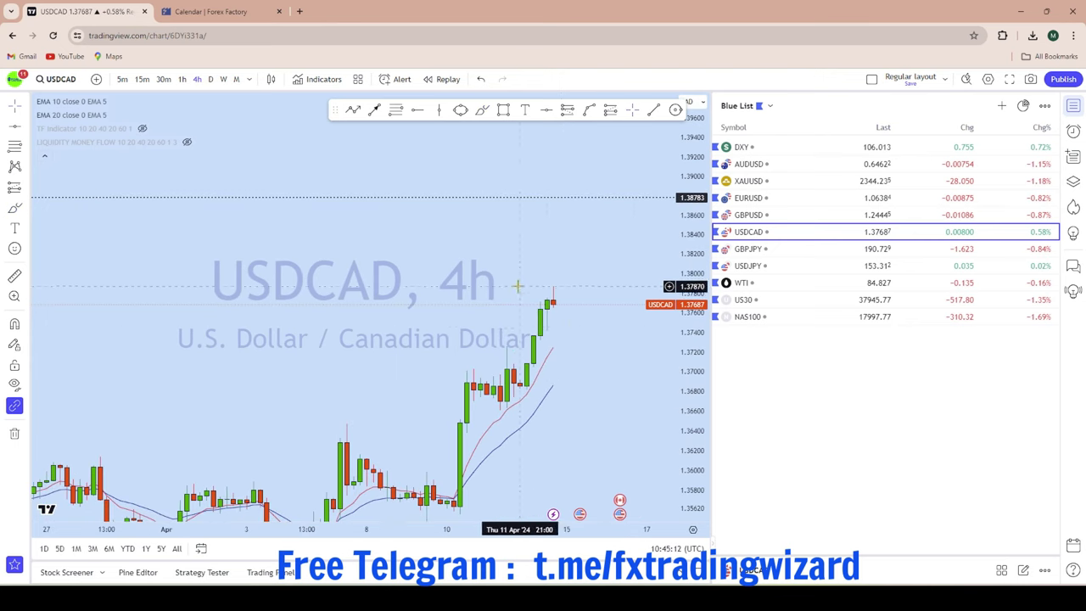
drag(517, 286, 407, 277)
scroll(585, 289, down, 3)
drag(620, 392, 620, 359)
scroll(529, 365, up, 3)
scroll(526, 378, up, 2)
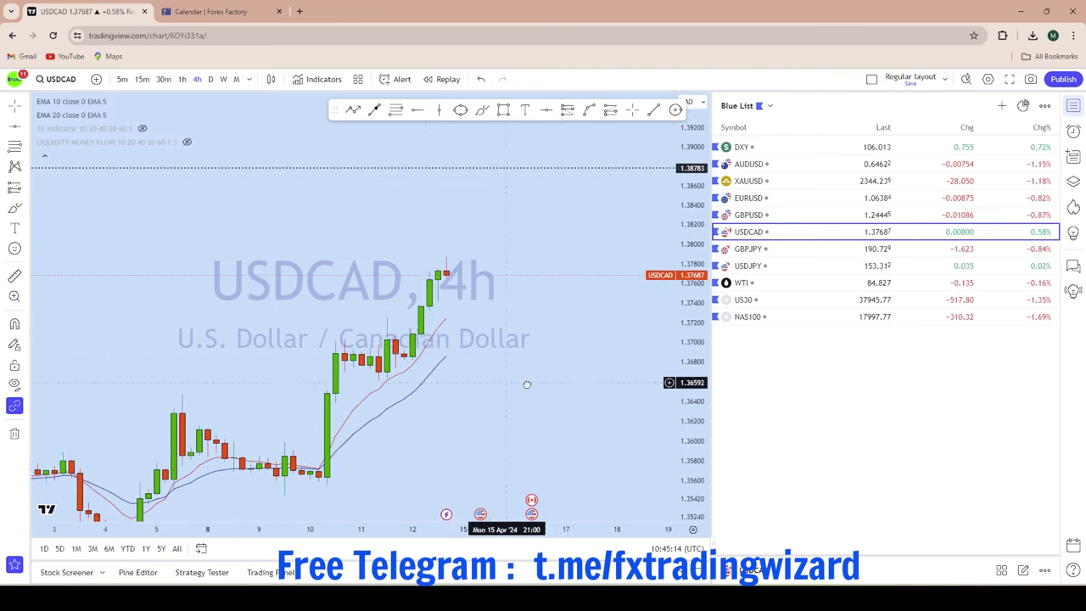
scroll(465, 243, up, 3)
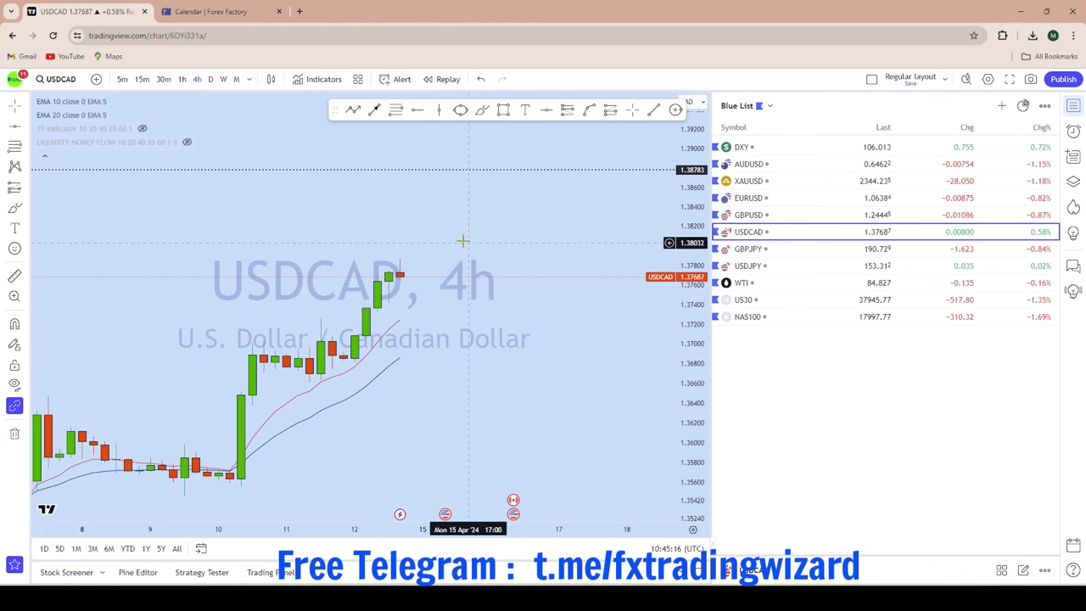
drag(463, 240, 555, 252)
scroll(560, 254, down, 3)
scroll(600, 370, up, 3)
scroll(599, 373, down, 4)
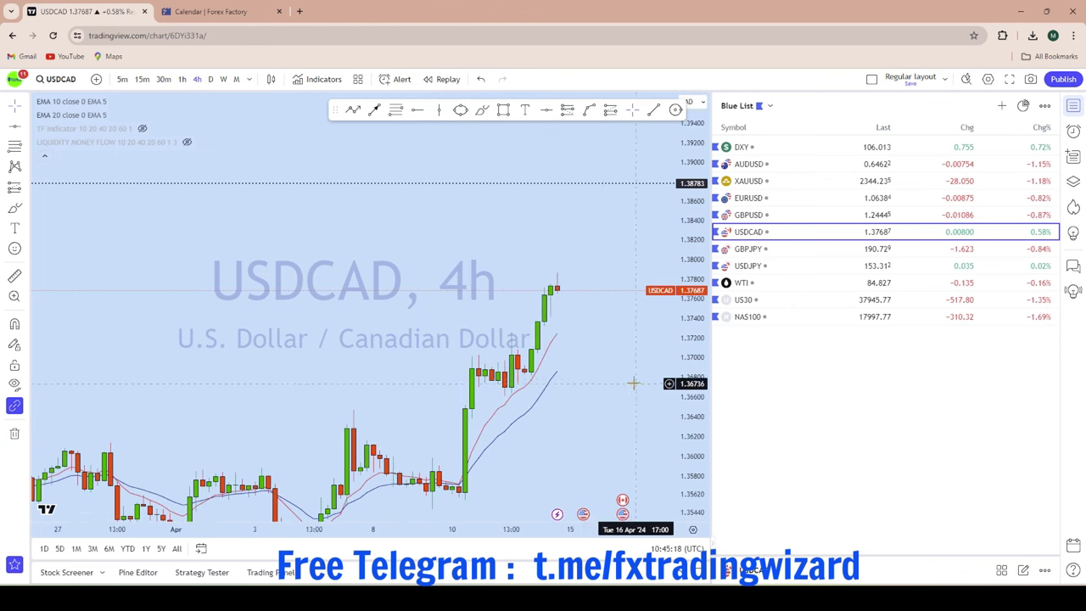
drag(633, 382, 587, 392)
scroll(623, 385, up, 3)
scroll(581, 293, down, 3)
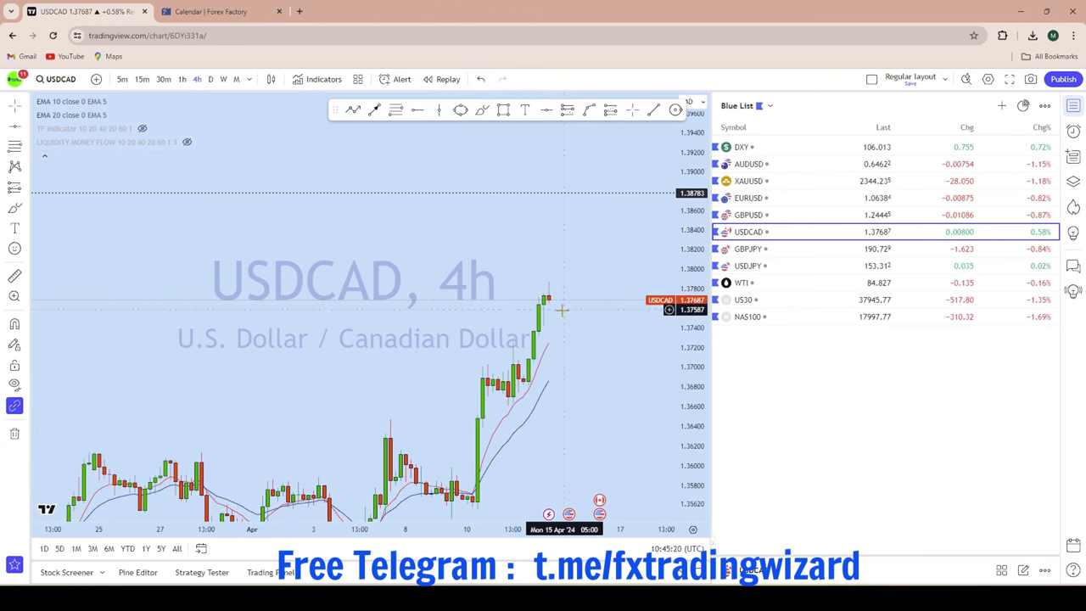
scroll(535, 298, up, 3)
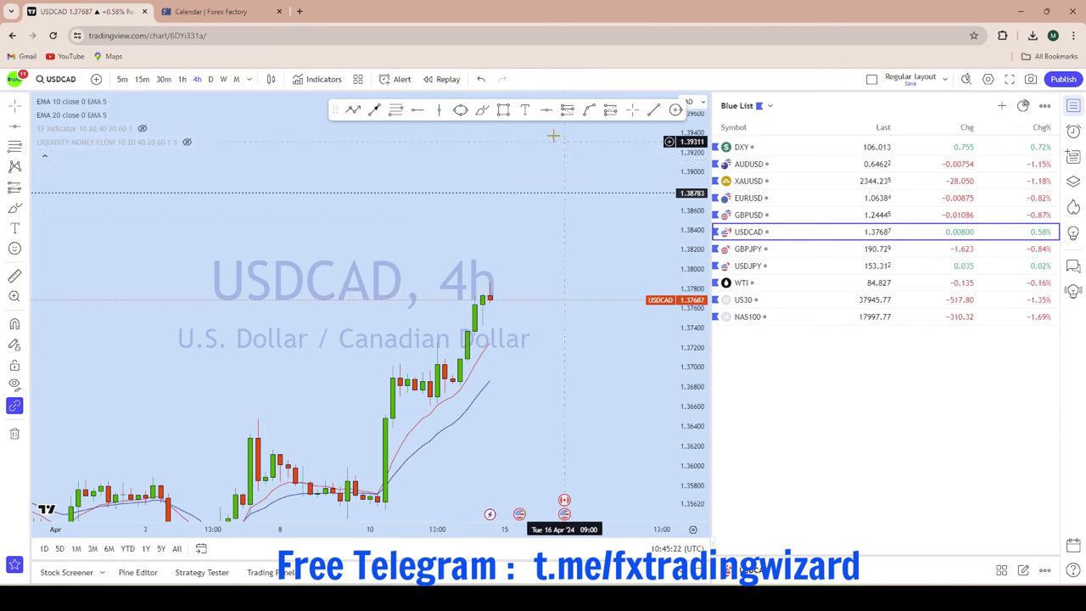
Switch USDCAD to the 1-hour timeframe and draw a rising trend line from about 1.36841 to about 1.3812 along the 12 April rally
click(181, 79)
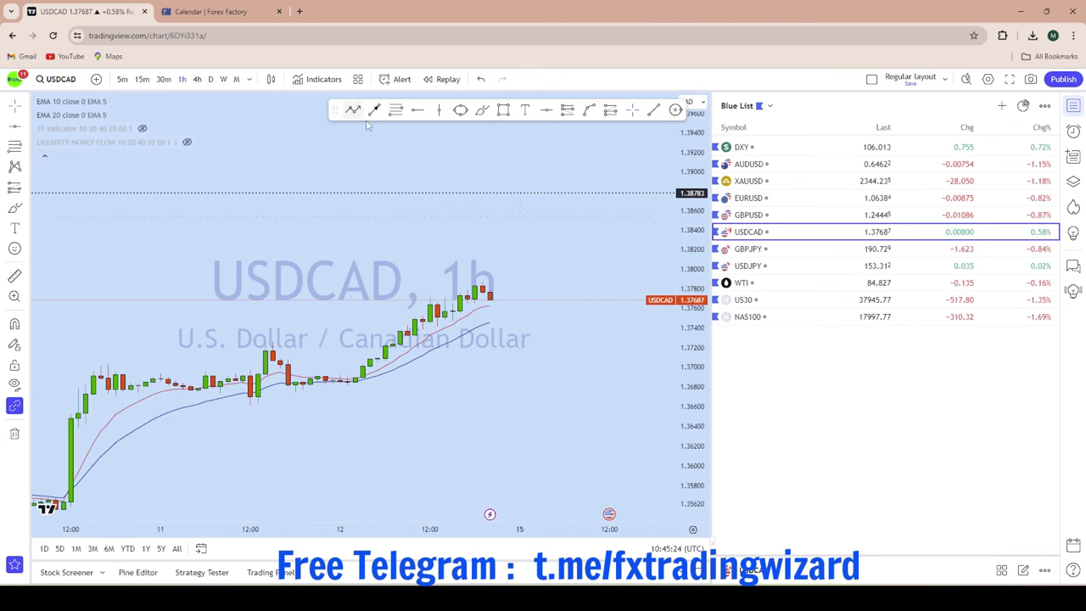
scroll(590, 320, up, 1)
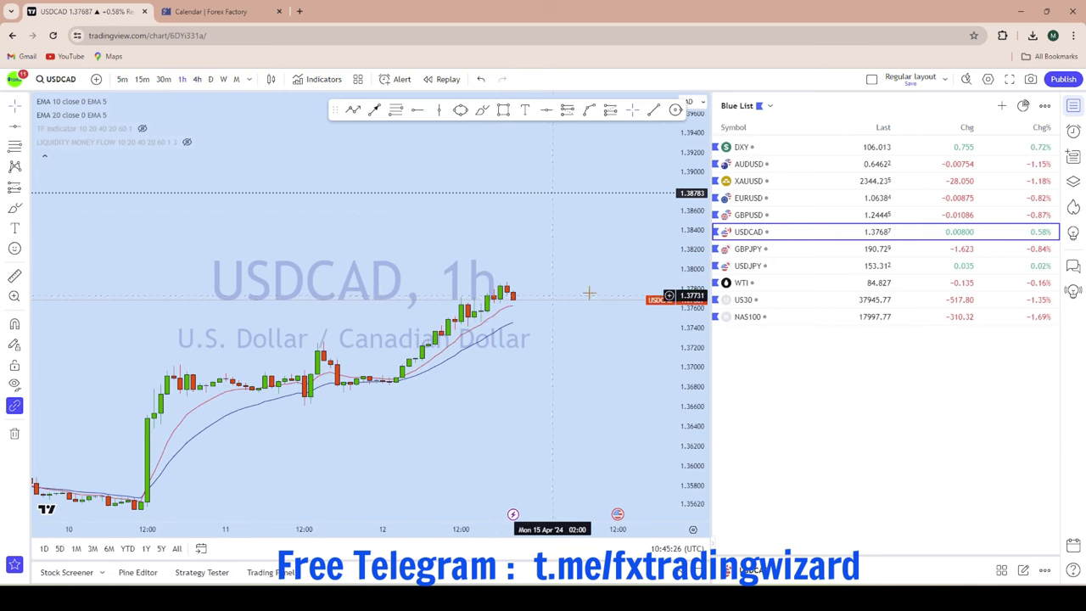
scroll(589, 291, up, 1)
scroll(613, 155, up, 2)
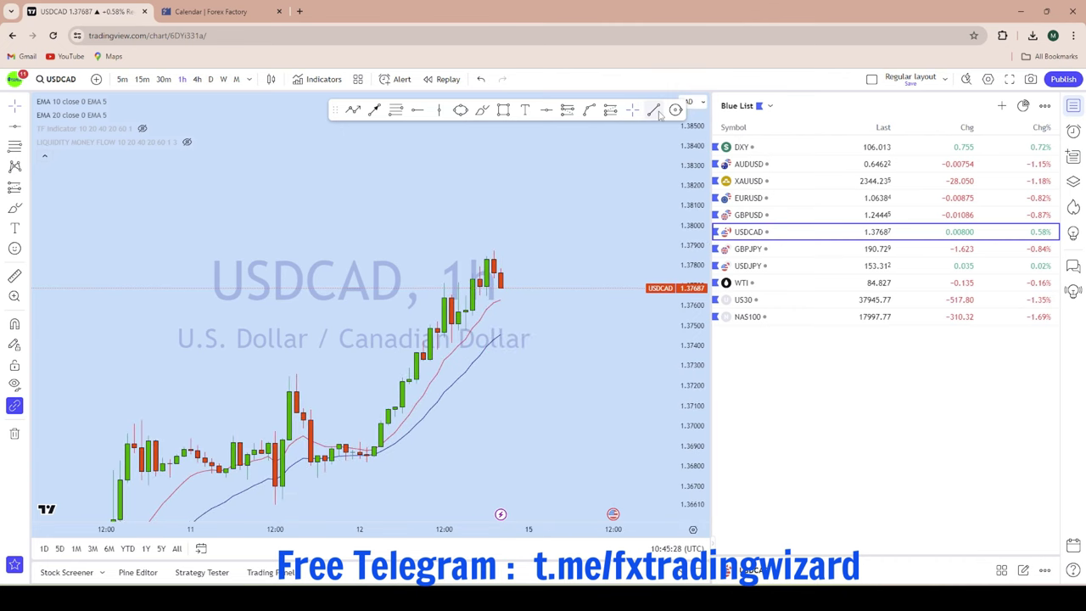
click(388, 457)
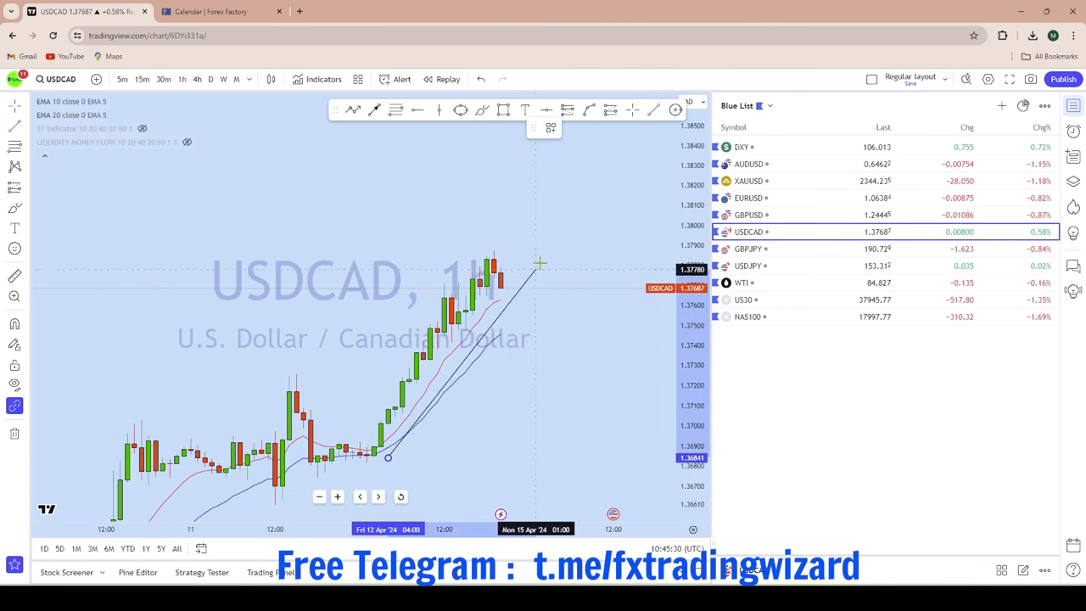
click(543, 202)
Draw a path arrow from the last 1-hour candle down to about 1.3742, through a small bounce, and up to the 1.38783 line
scroll(514, 346, up, 2)
drag(512, 366, 577, 344)
scroll(577, 323, up, 1)
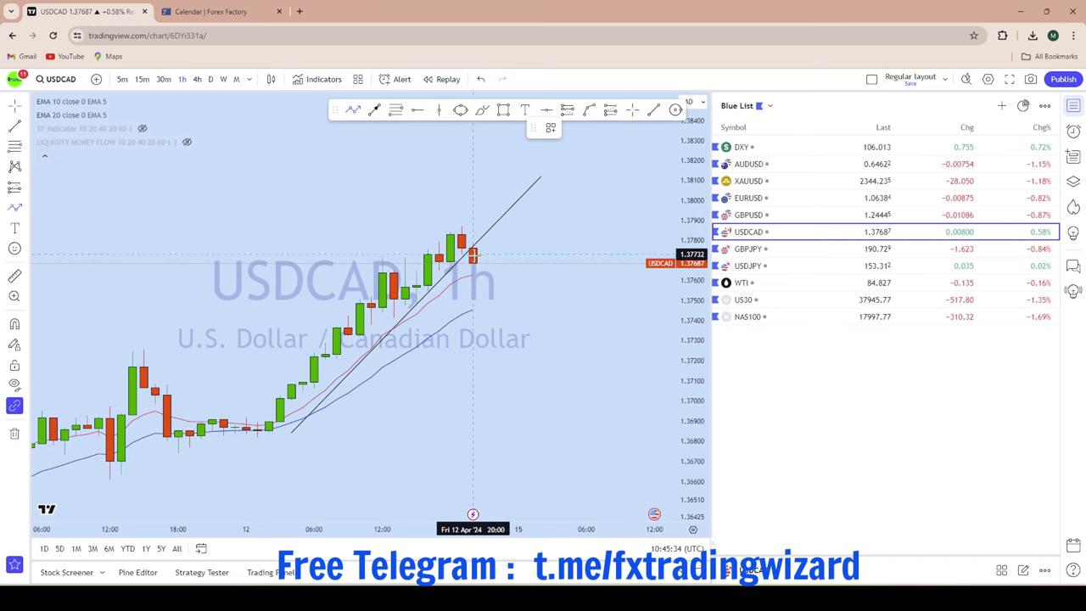
click(473, 255)
click(485, 307)
click(495, 313)
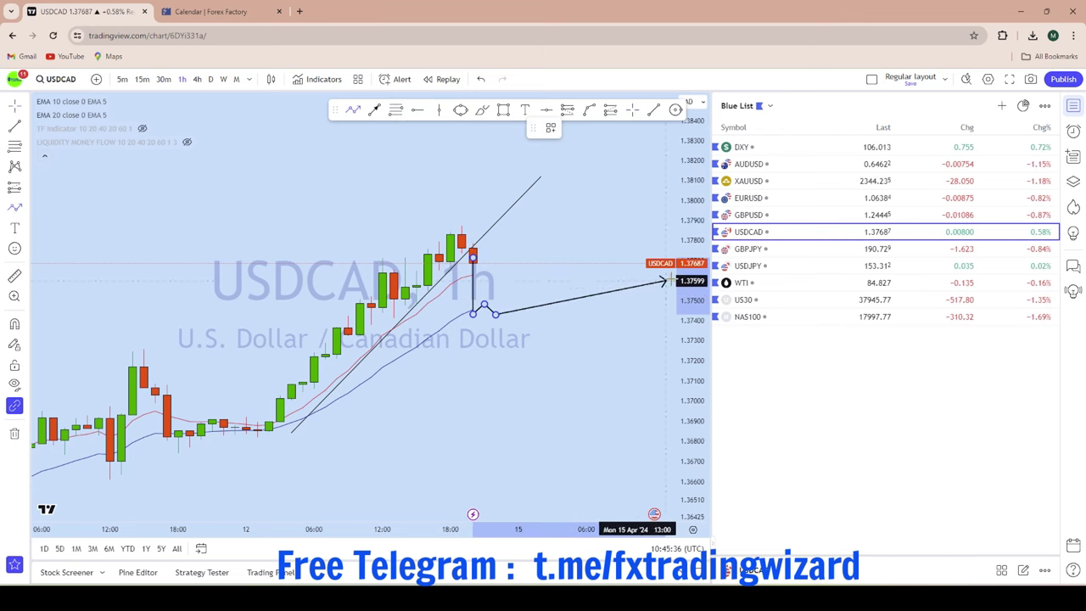
drag(691, 278, 691, 437)
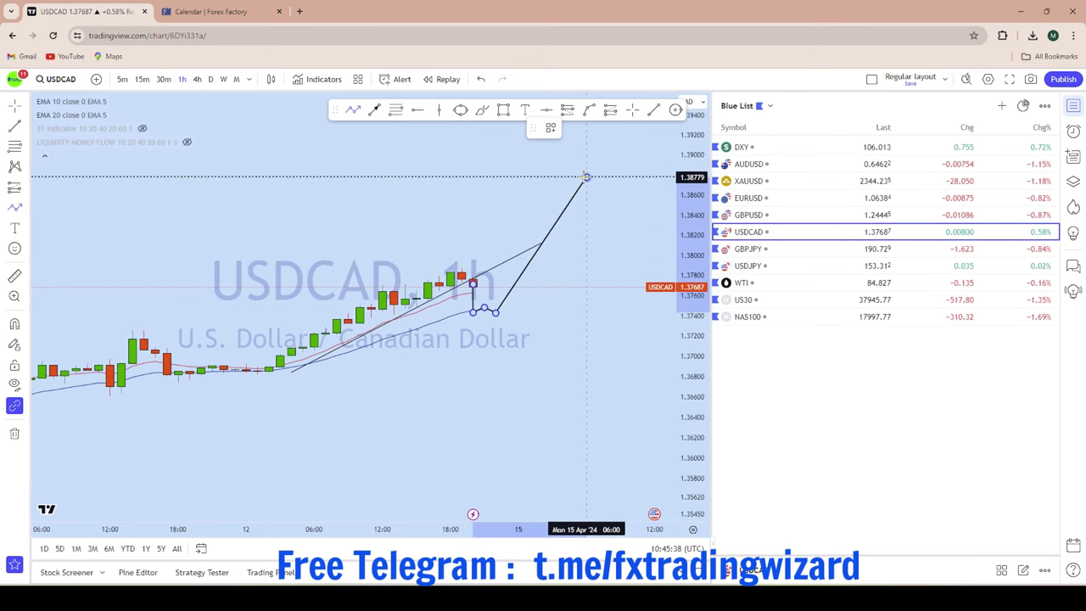
double_click(586, 177)
Draw a small ellipse around the projected pullback below the last 1-hour candle, near 1.375
click(473, 293)
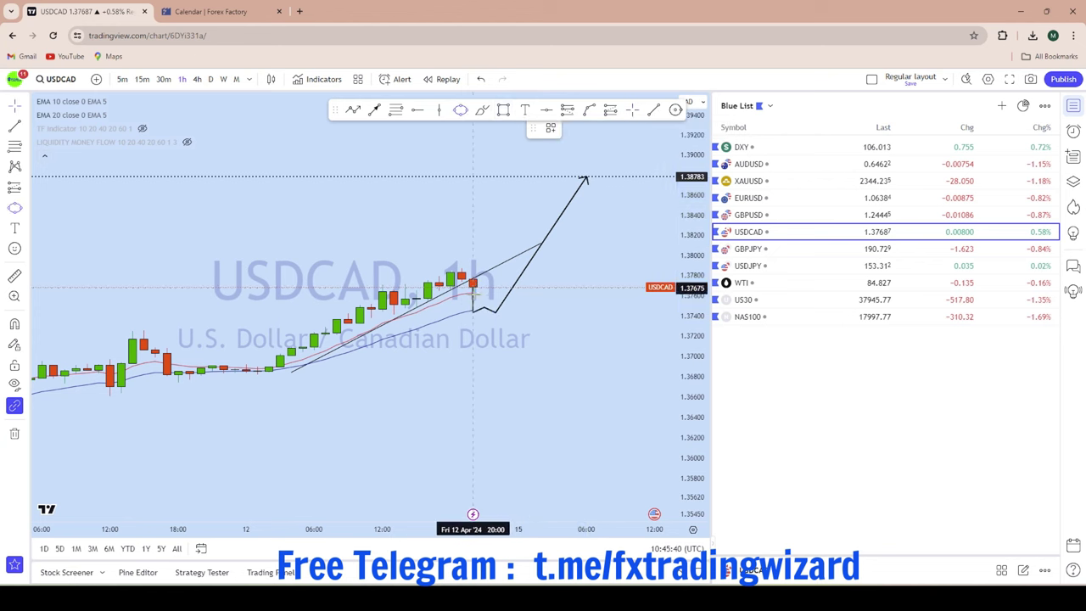
click(485, 299)
click(494, 316)
drag(613, 303, 464, 361)
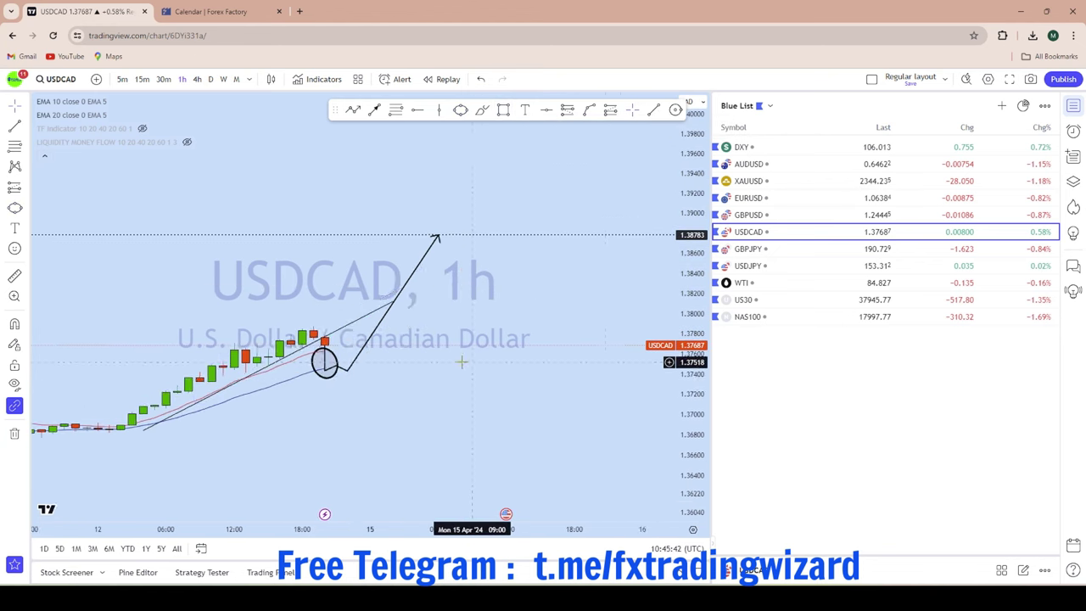
scroll(611, 386, down, 6)
scroll(615, 392, up, 2)
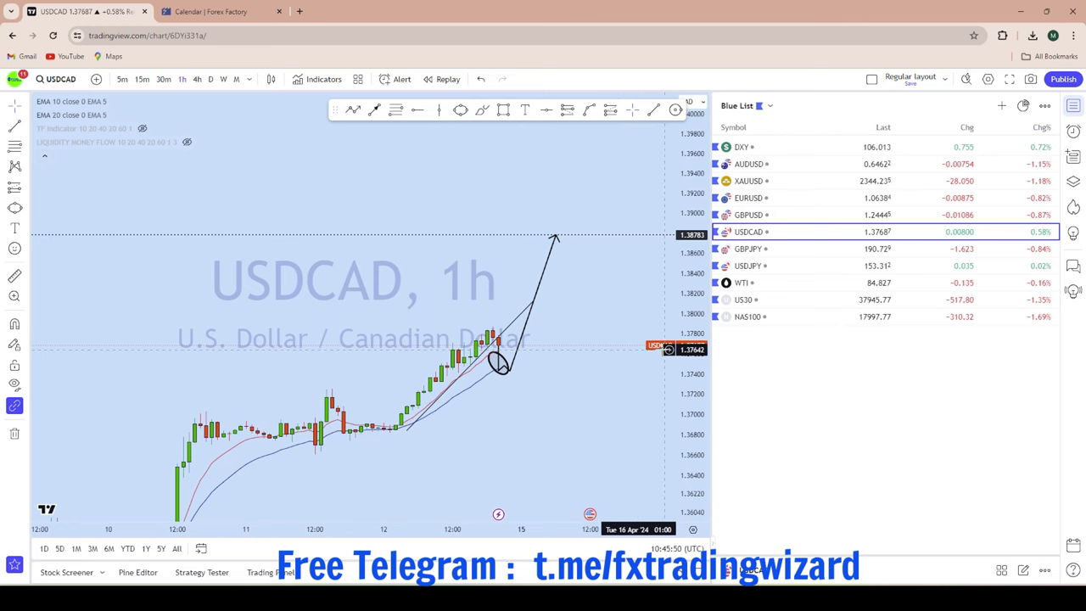
Open the XAUUSD chart from the watchlist, switch it to the daily timeframe, and examine the latest long-wicked bearish candle
click(788, 180)
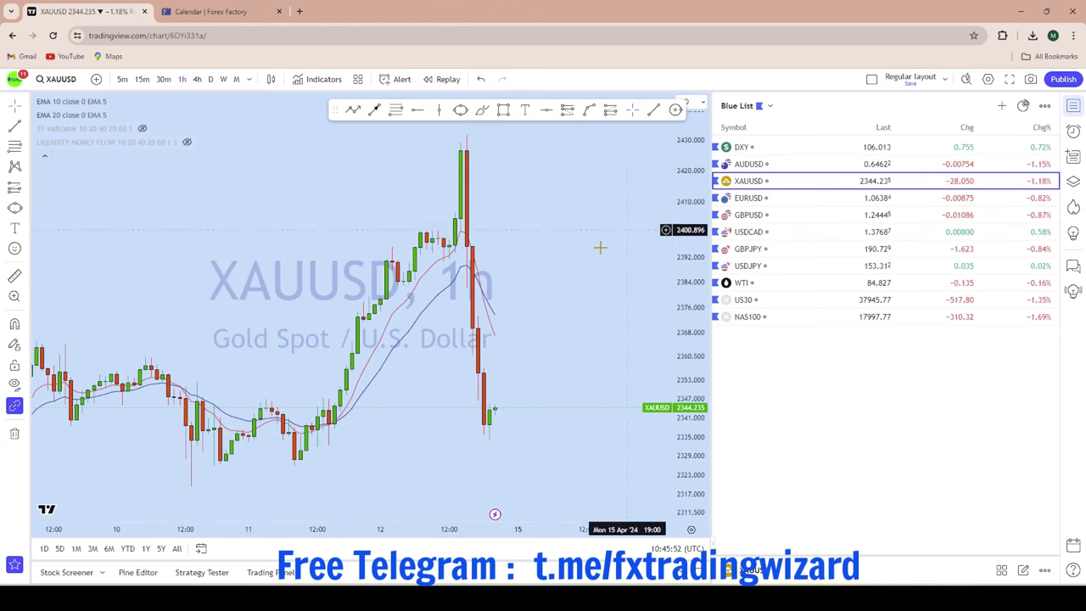
scroll(534, 294, up, 4)
drag(492, 356, 538, 257)
scroll(539, 258, down, 5)
drag(689, 224, 538, 279)
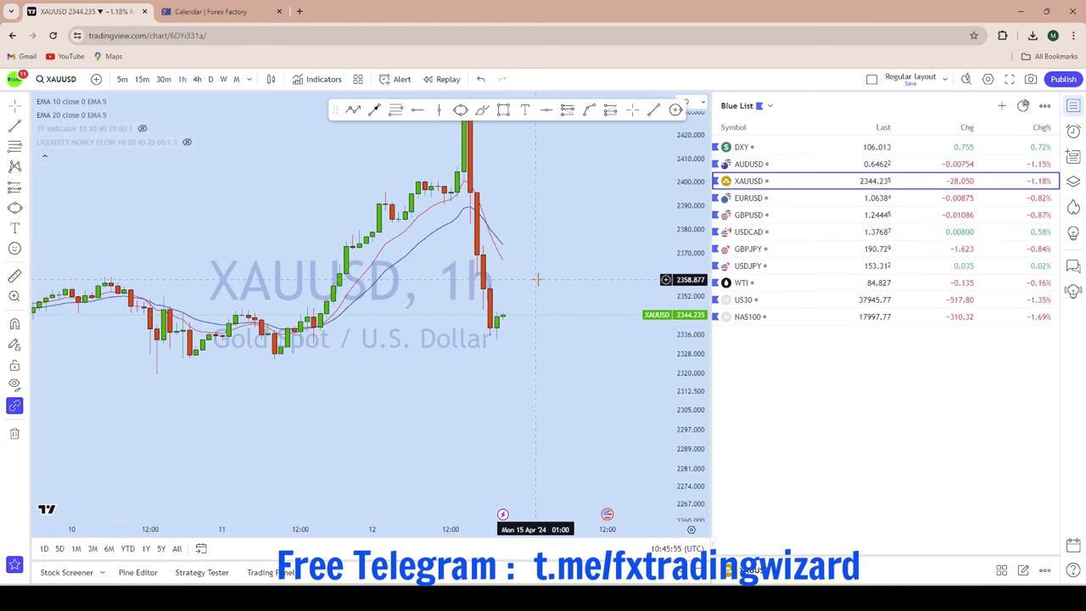
click(211, 79)
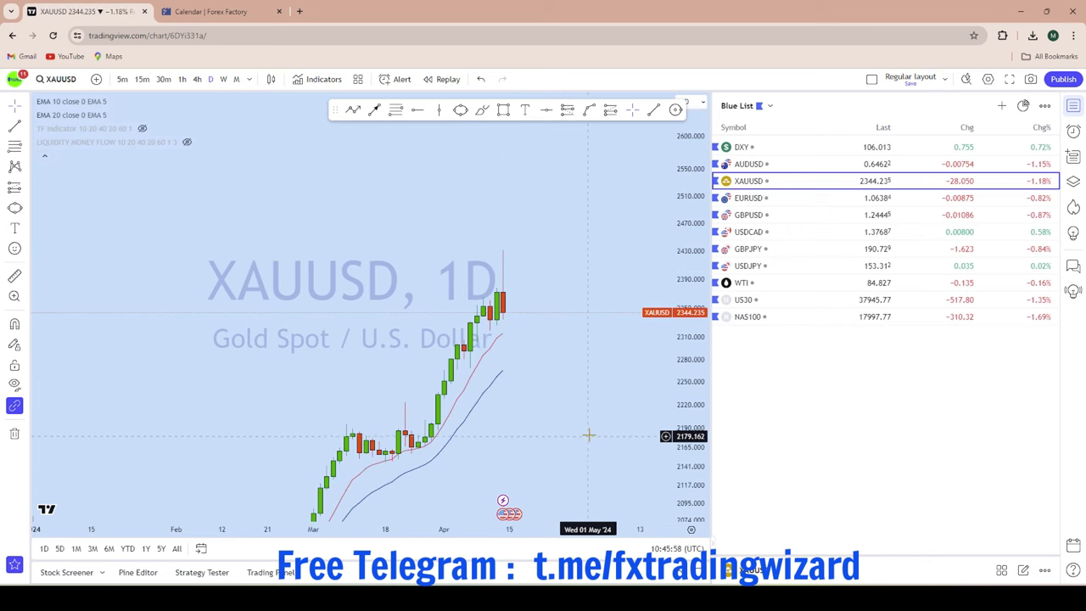
scroll(589, 435, up, 2)
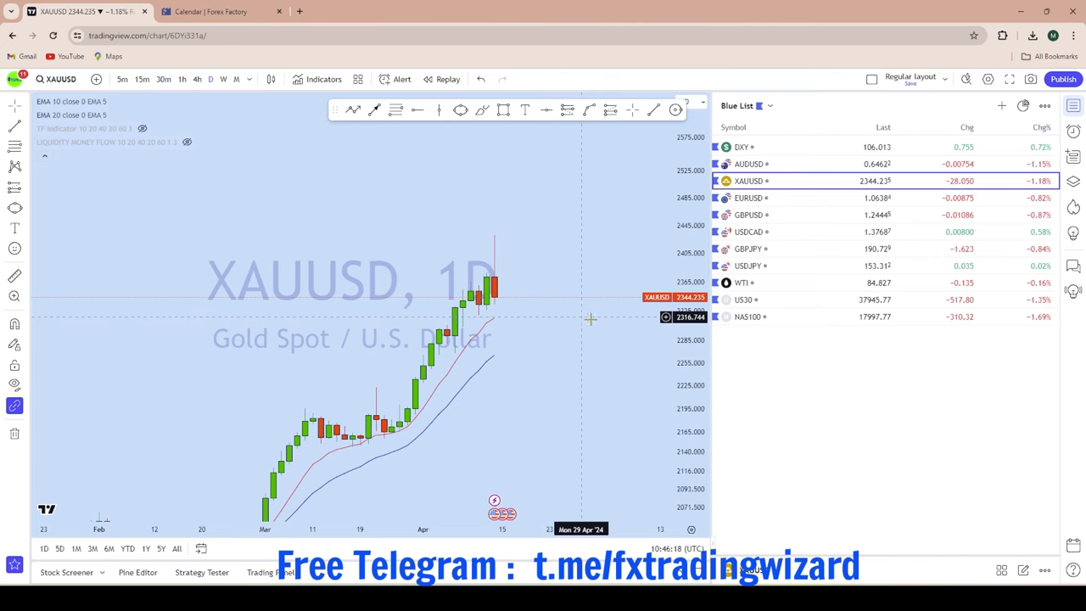
scroll(593, 254, up, 3)
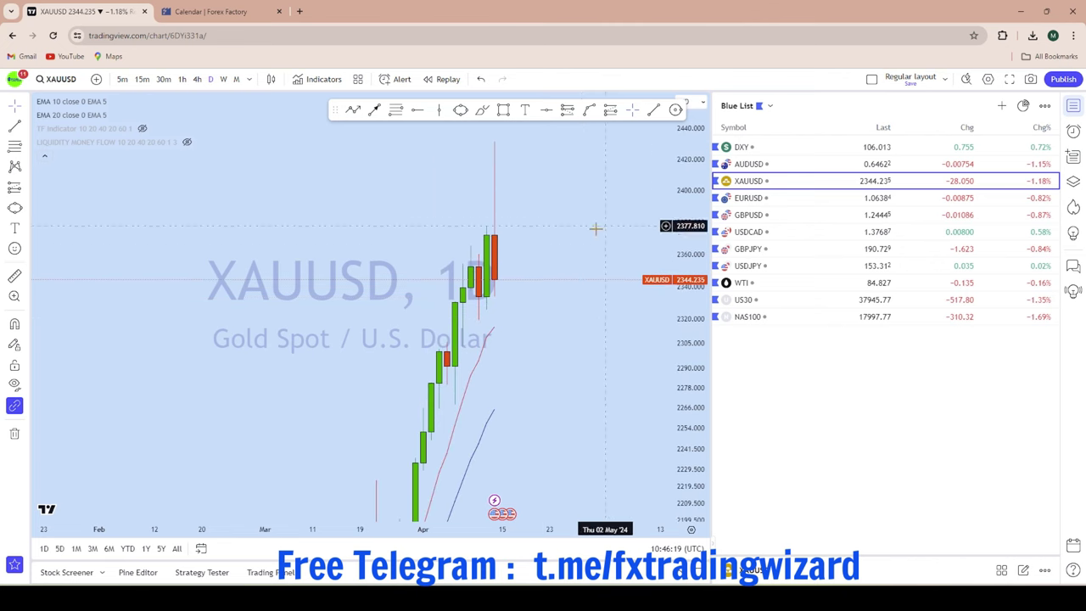
Switch XAUUSD to the monthly timeframe, rescale the price axis, and examine the latest monthly candles against the earlier highs
click(236, 79)
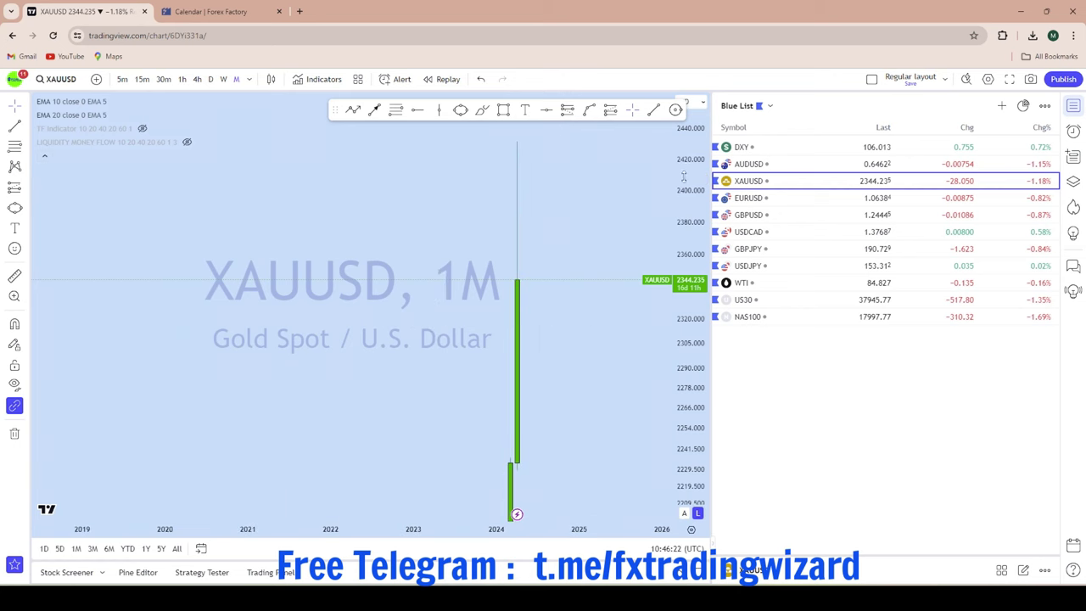
drag(684, 177, 684, 501)
drag(681, 305, 676, 485)
scroll(580, 486, up, 3)
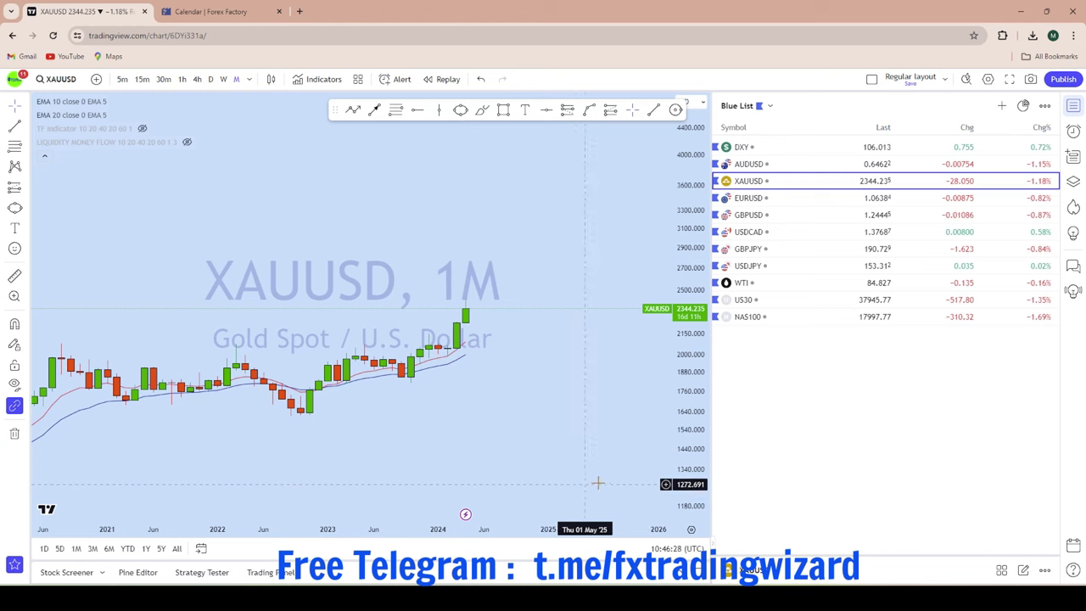
drag(686, 444, 655, 46)
scroll(587, 252, down, 4)
scroll(587, 281, up, 2)
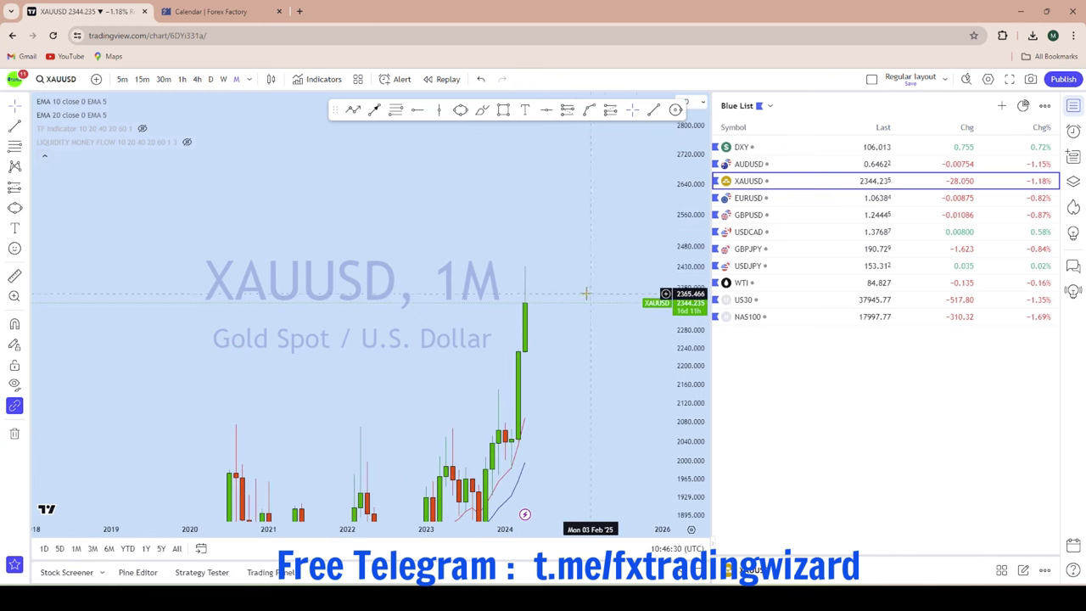
scroll(598, 319, up, 3)
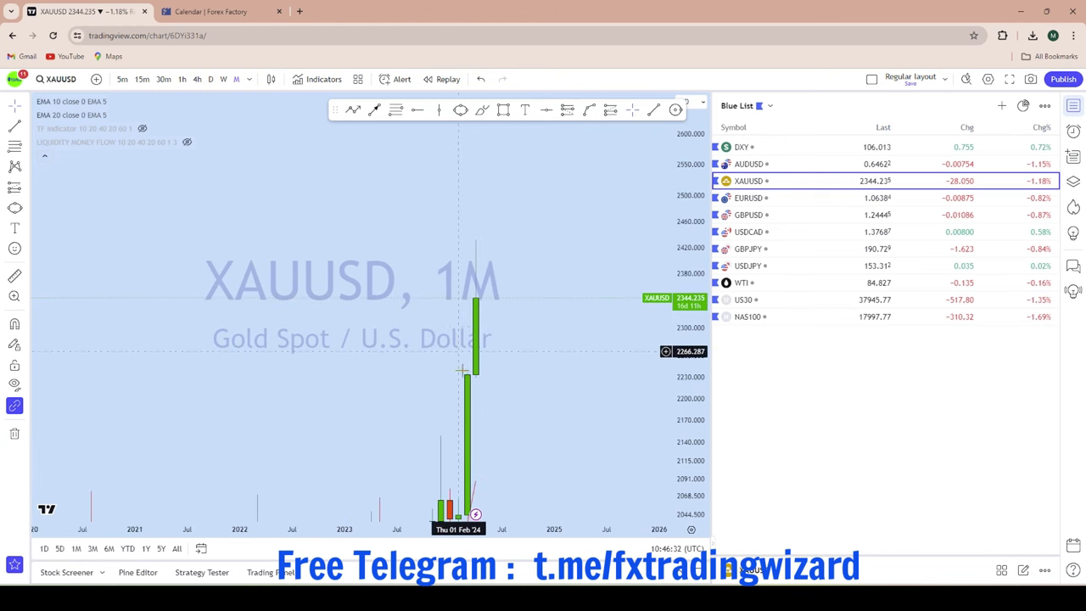
Sketch a freehand brush stroke rising from the latest monthly XAUUSD candle and undo it
scroll(565, 356, up, 3)
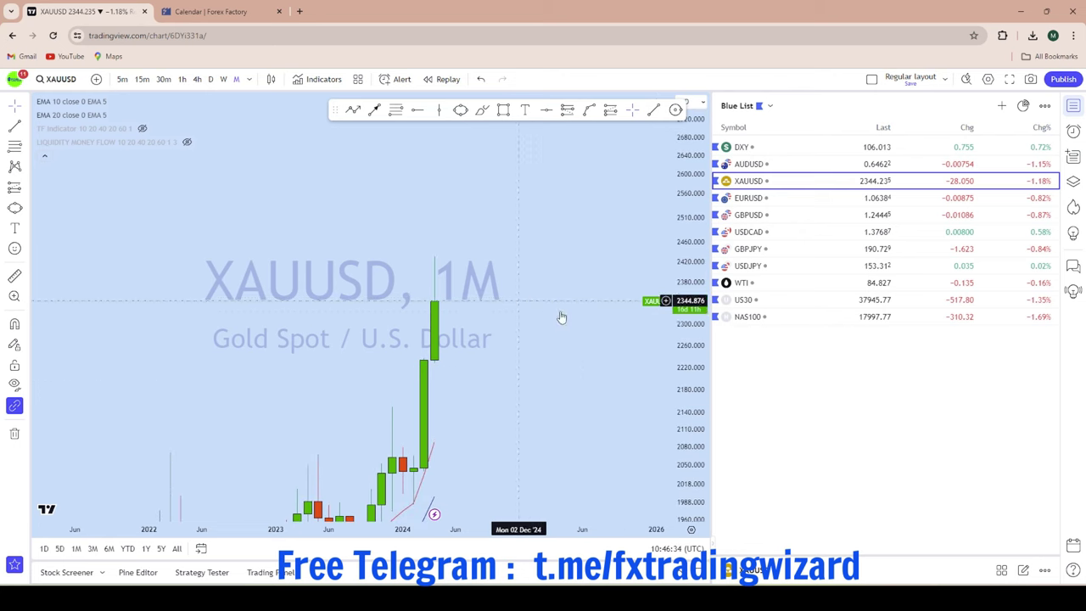
scroll(561, 318, down, 2)
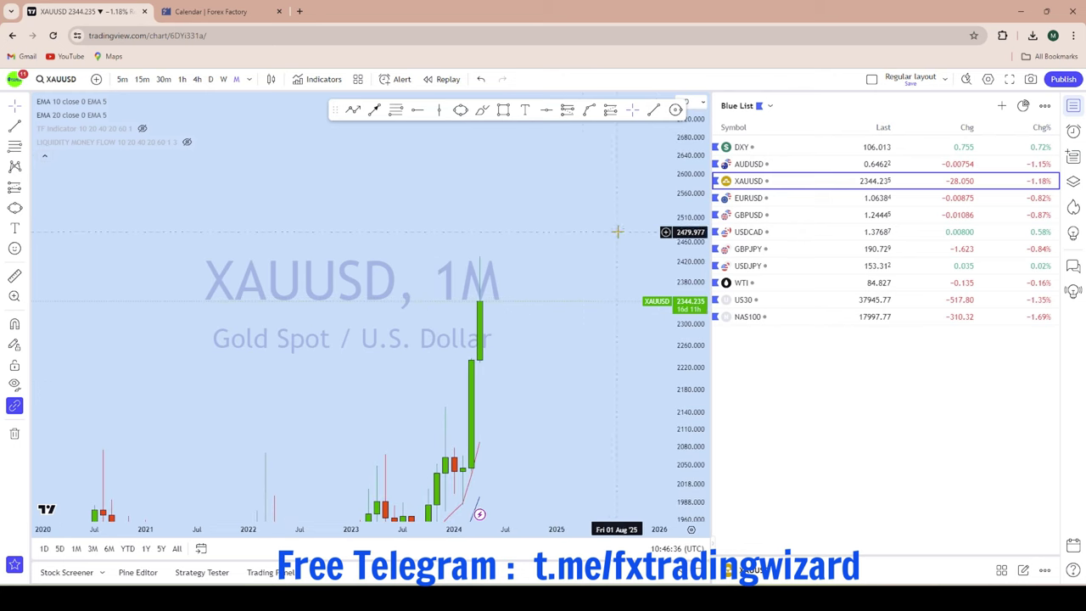
click(482, 113)
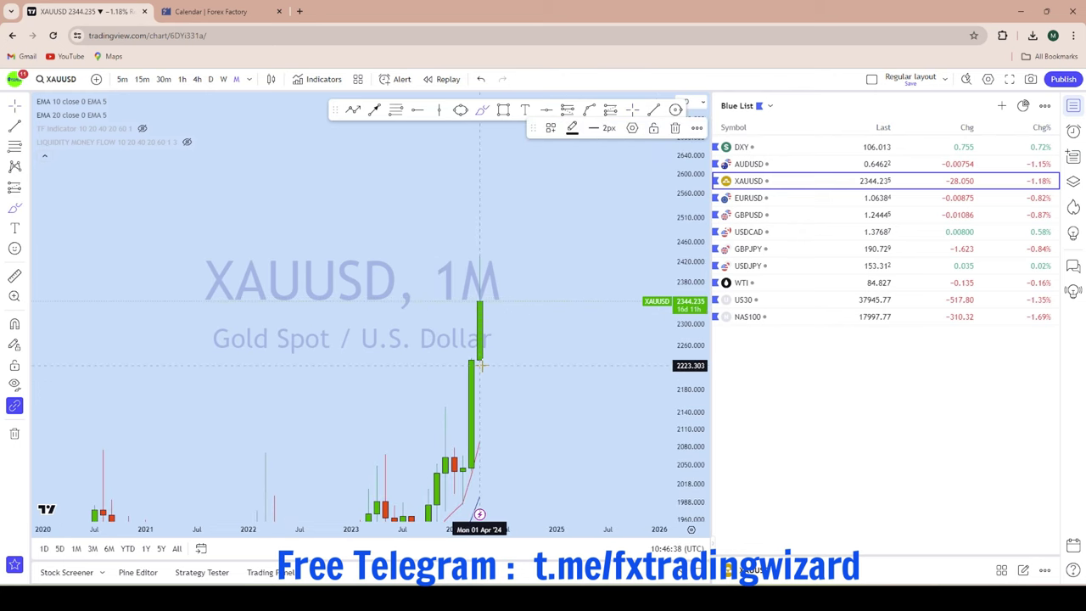
mouse_move(482, 363)
mouse_down()
mouse_move(484, 252)
mouse_move(497, 249)
mouse_move(506, 325)
mouse_move(521, 189)
mouse_move(531, 212)
mouse_up()
key(ctrl+z)
click(480, 79)
click(482, 79)
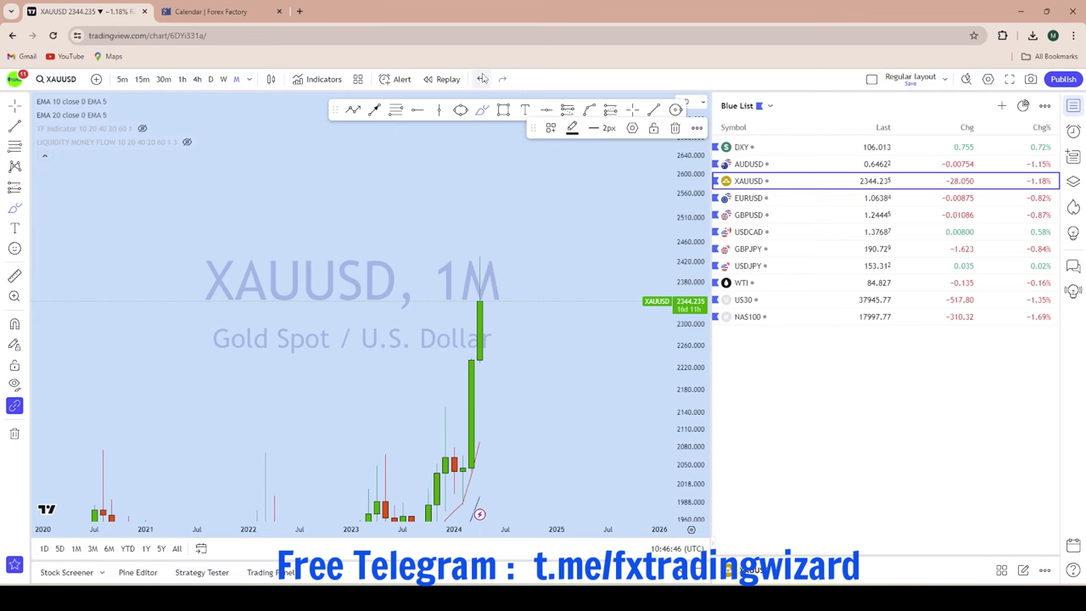
Switch the XAUUSD chart to the weekly timeframe and examine the latest candles and their wicks up close
scroll(567, 352, up, 1)
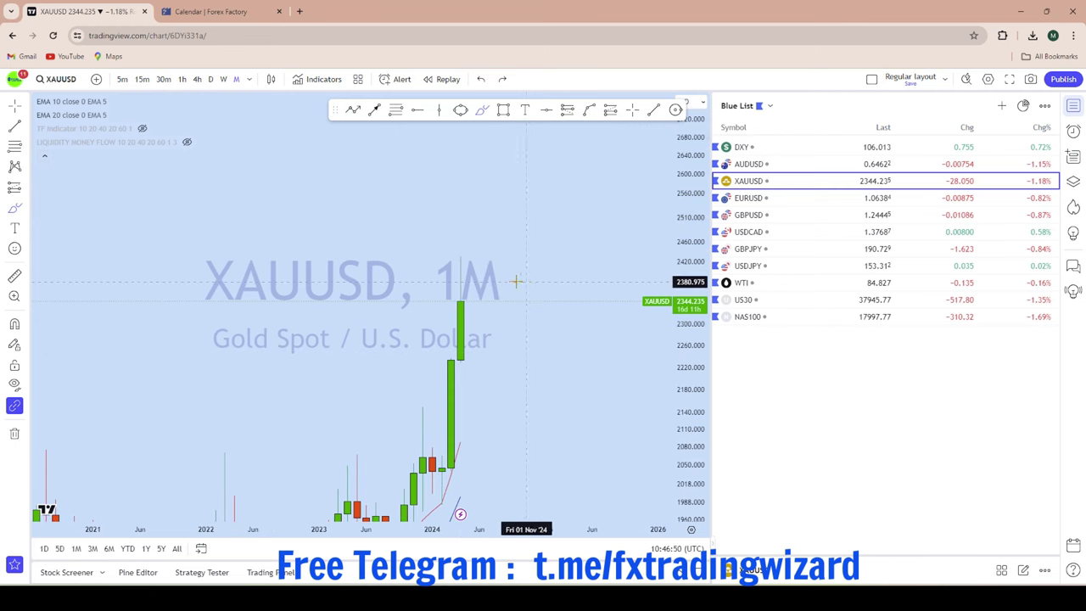
click(224, 79)
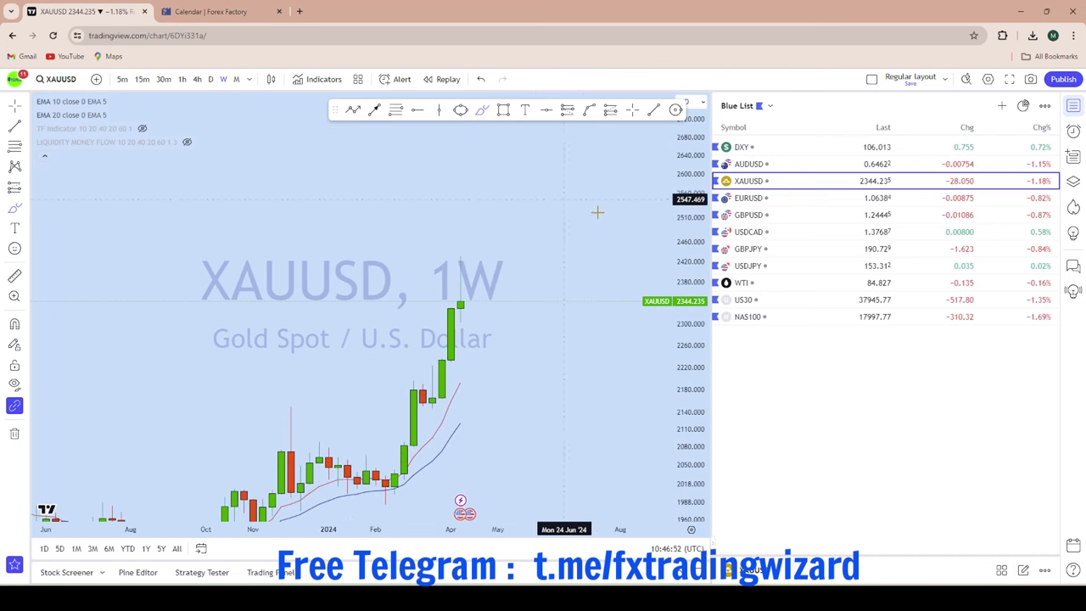
scroll(615, 302, up, 3)
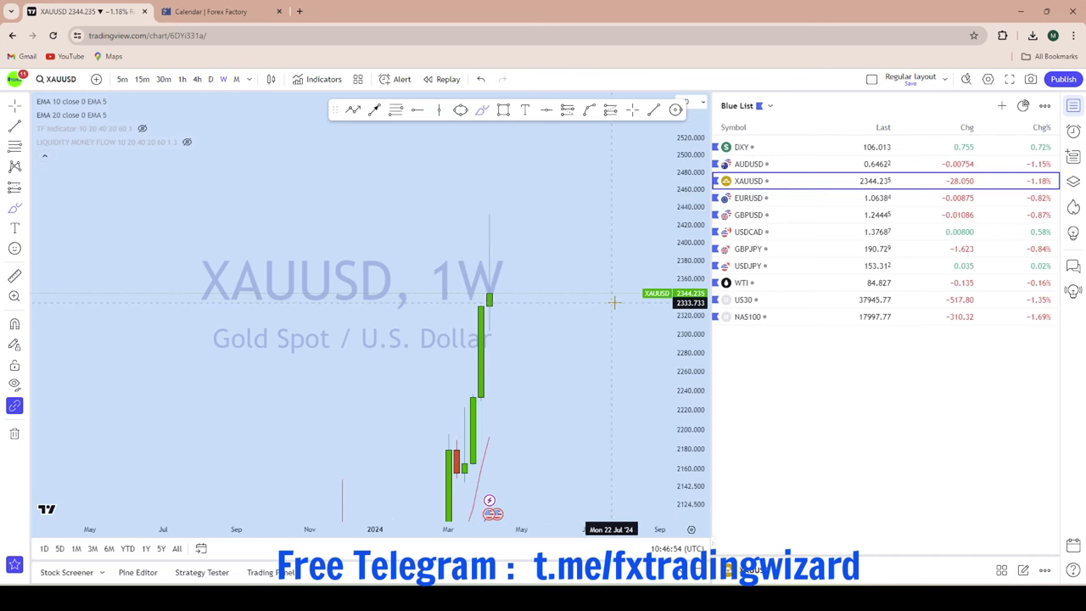
scroll(615, 302, up, 4)
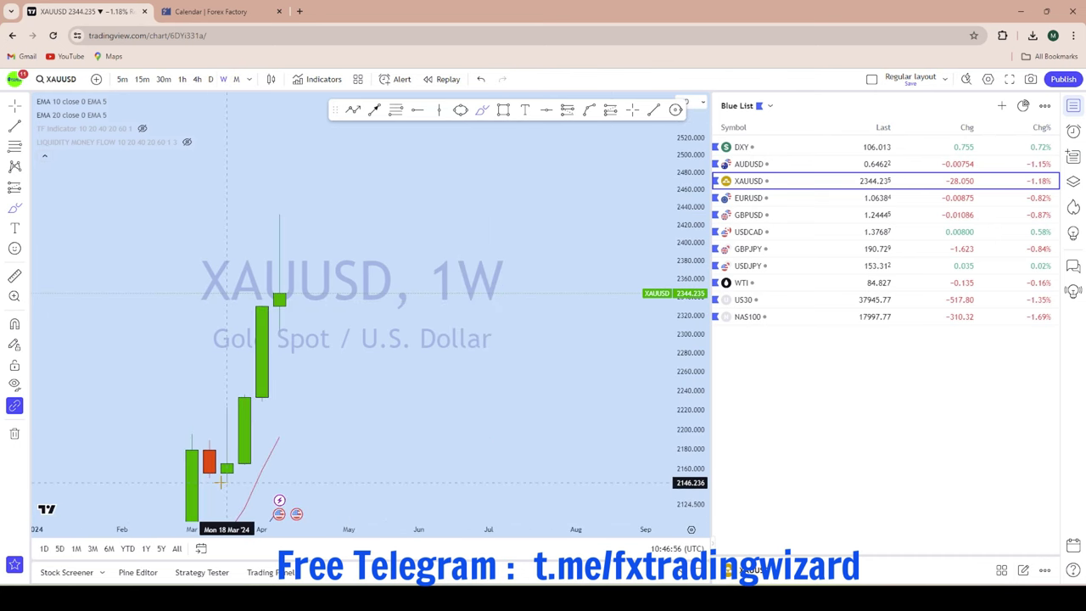
scroll(453, 224, down, 3)
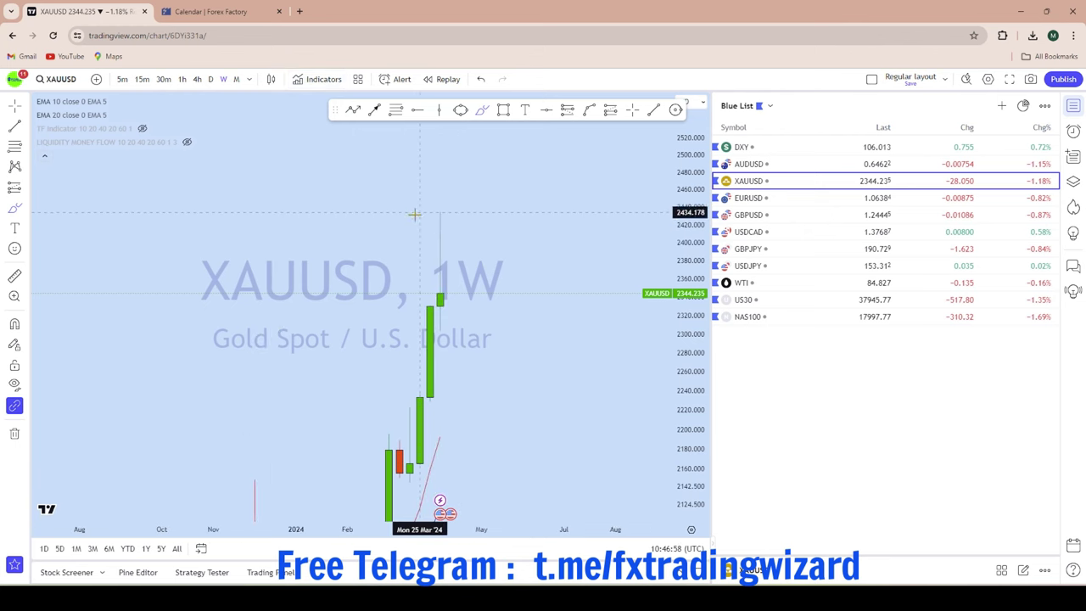
scroll(475, 254, up, 3)
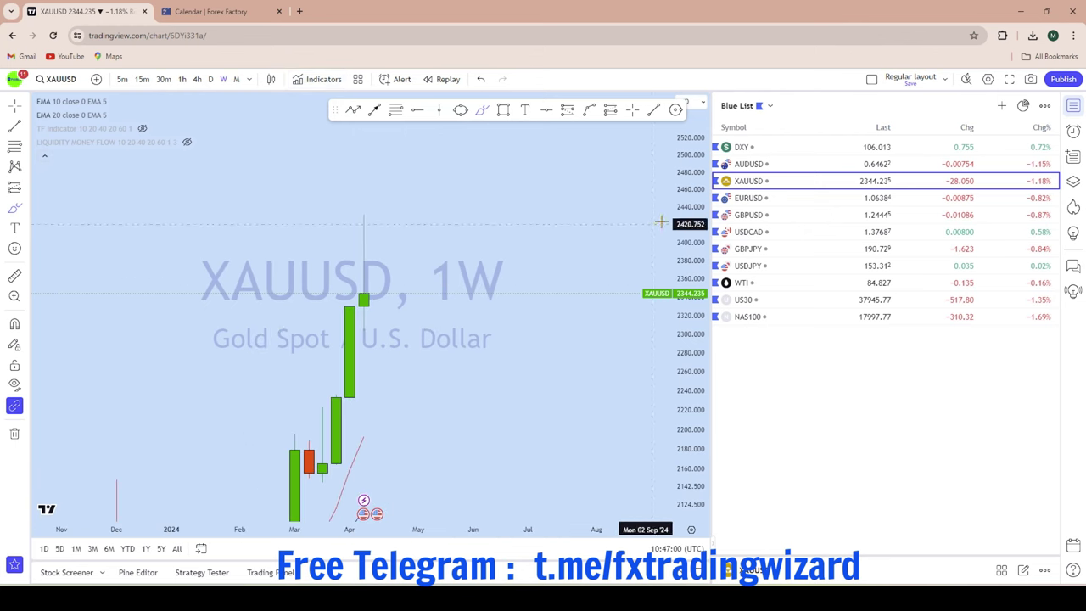
scroll(475, 254, down, 3)
scroll(489, 251, up, 4)
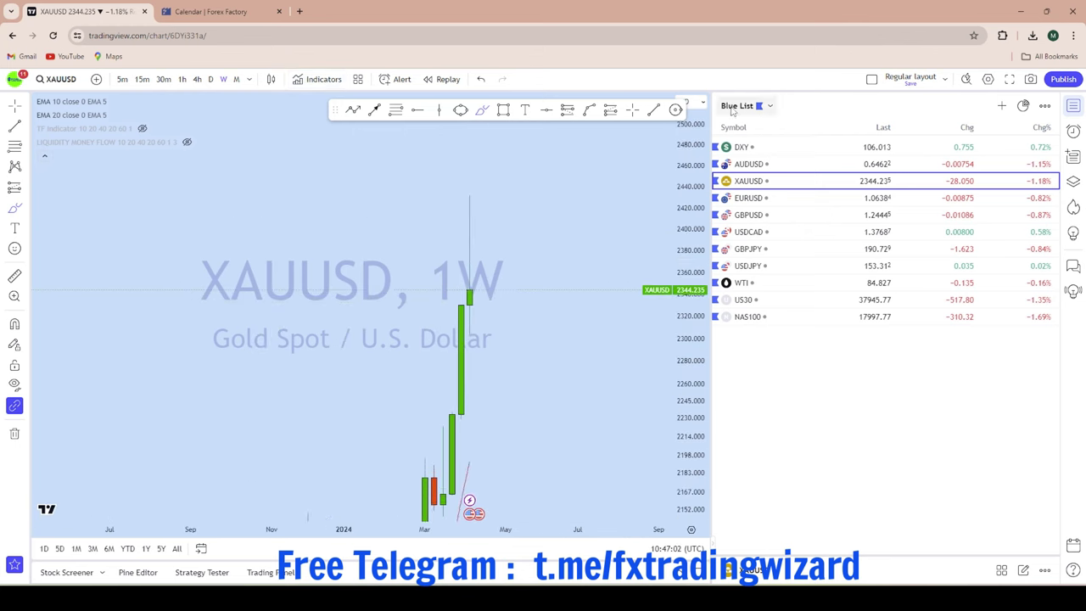
scroll(679, 296, down, 2)
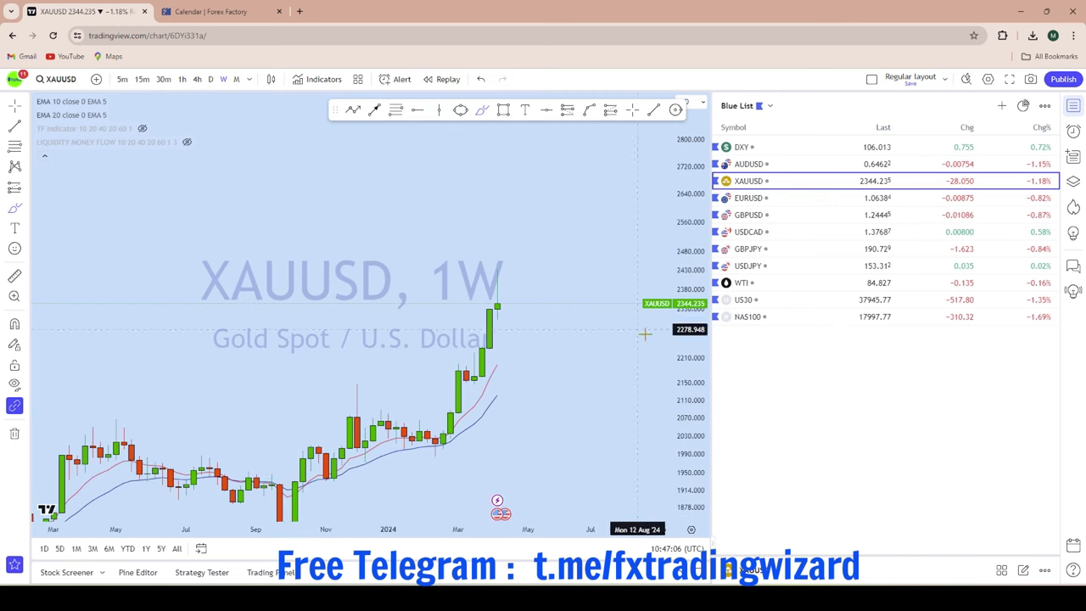
drag(683, 397, 683, 187)
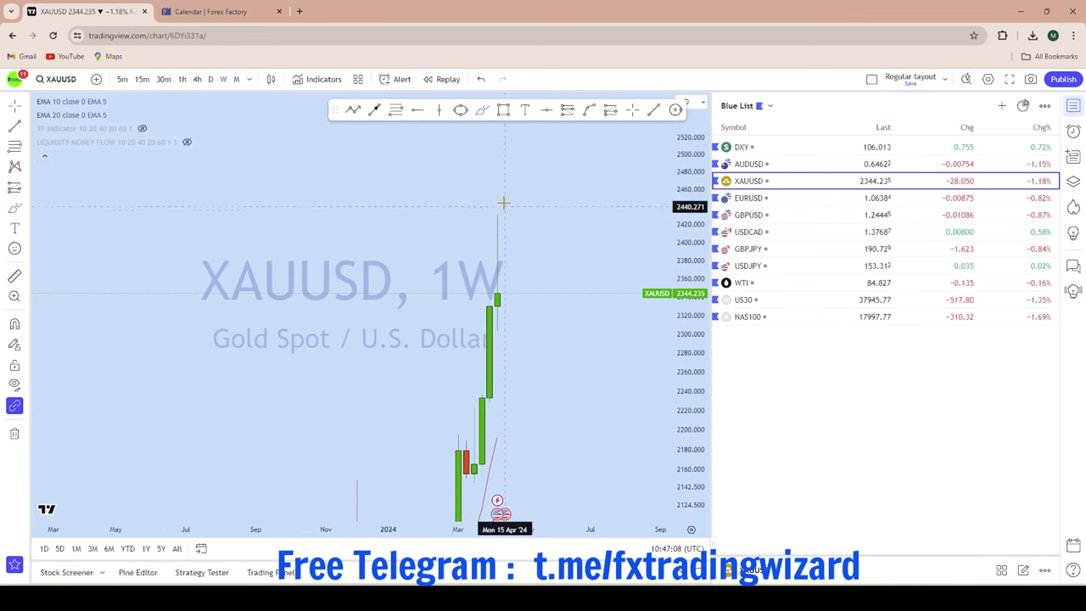
scroll(504, 203, up, 2)
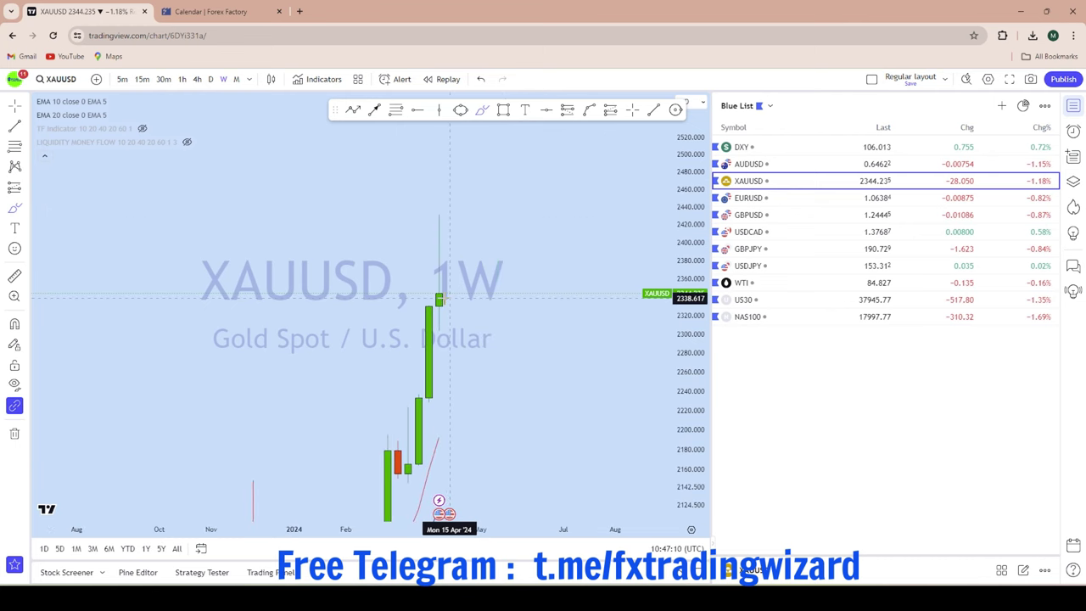
scroll(443, 305, right, 5)
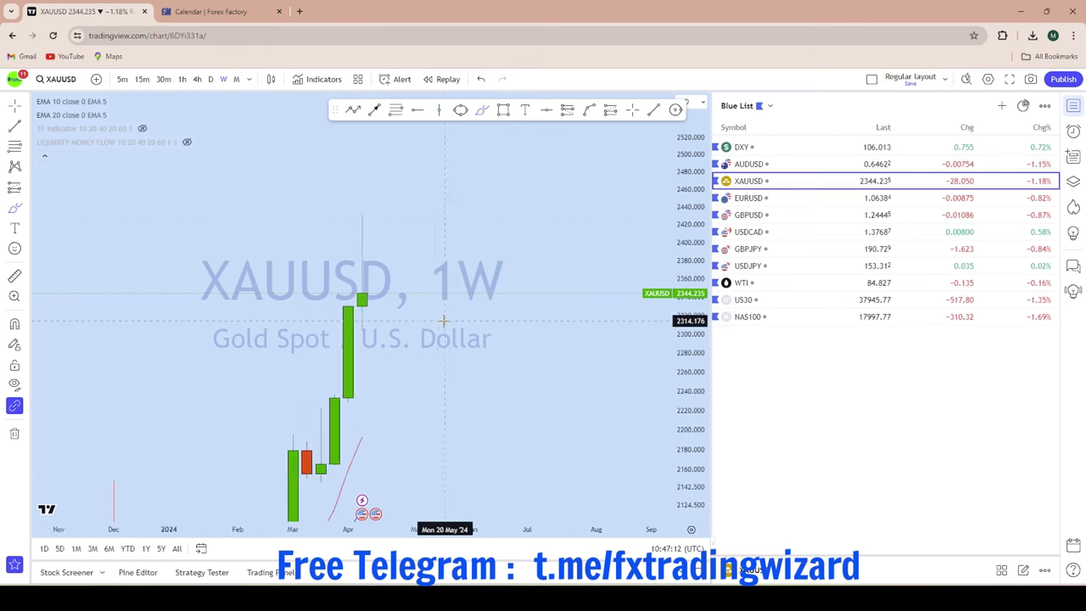
Place a horizontal line across the weekly chart at about 2331.87, near the open of the latest candle
click(547, 112)
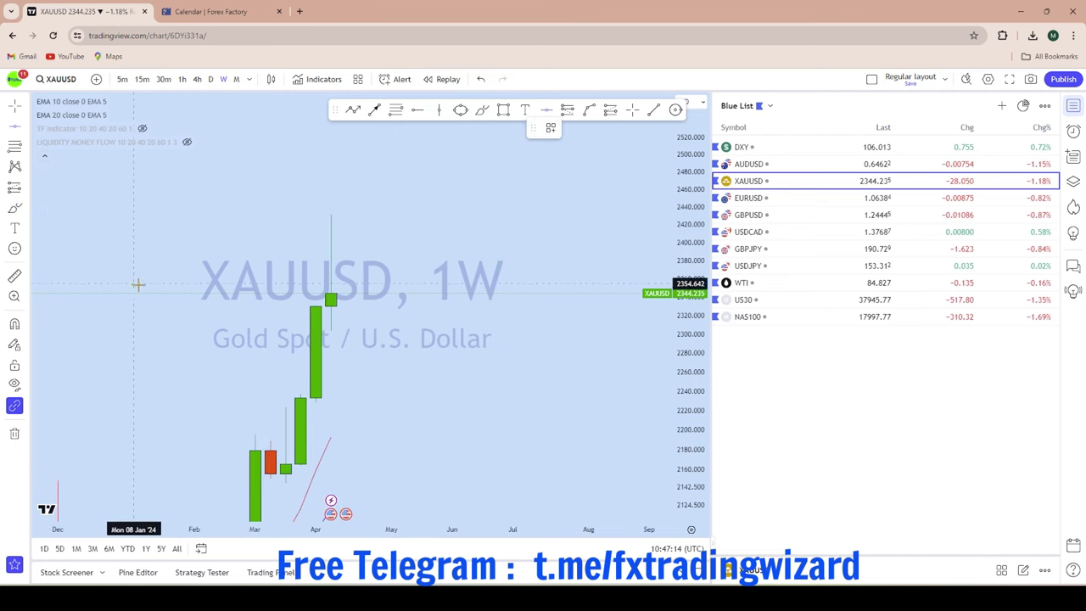
click(129, 304)
scroll(463, 249, left, 2)
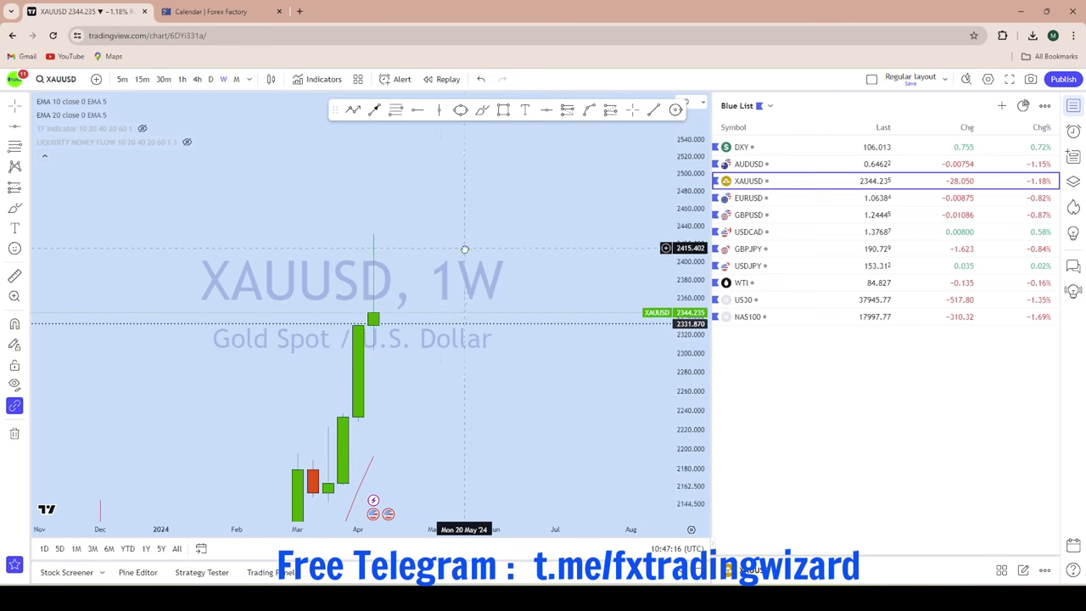
Brush a projected path that dips from the latest weekly candle and rises to about 2400, and undo it
drag(696, 418, 693, 200)
scroll(560, 276, up, 3)
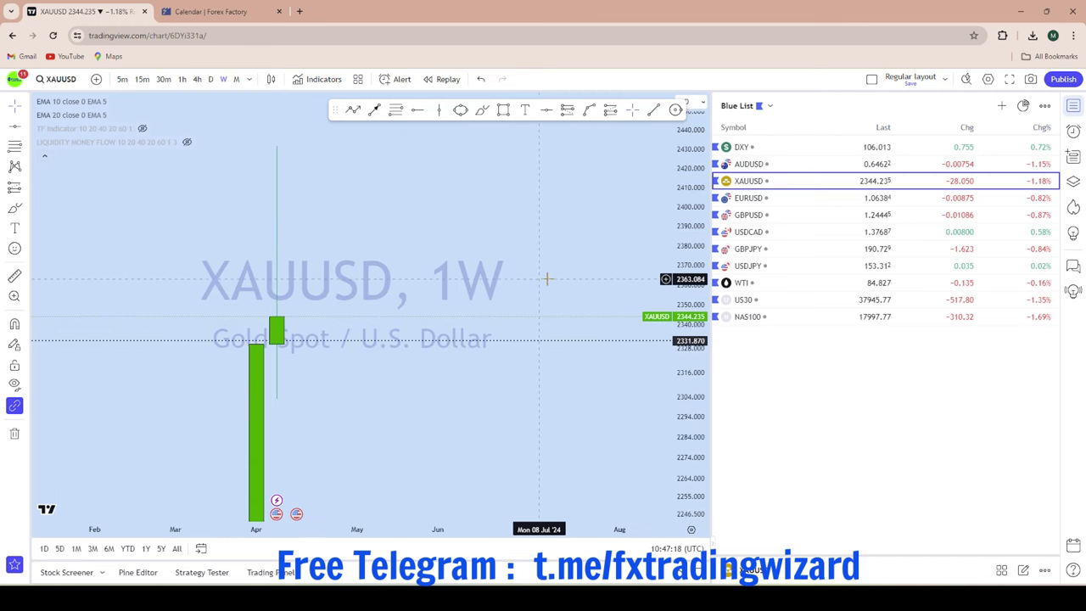
scroll(548, 279, down, 3)
scroll(614, 196, up, 2)
click(482, 110)
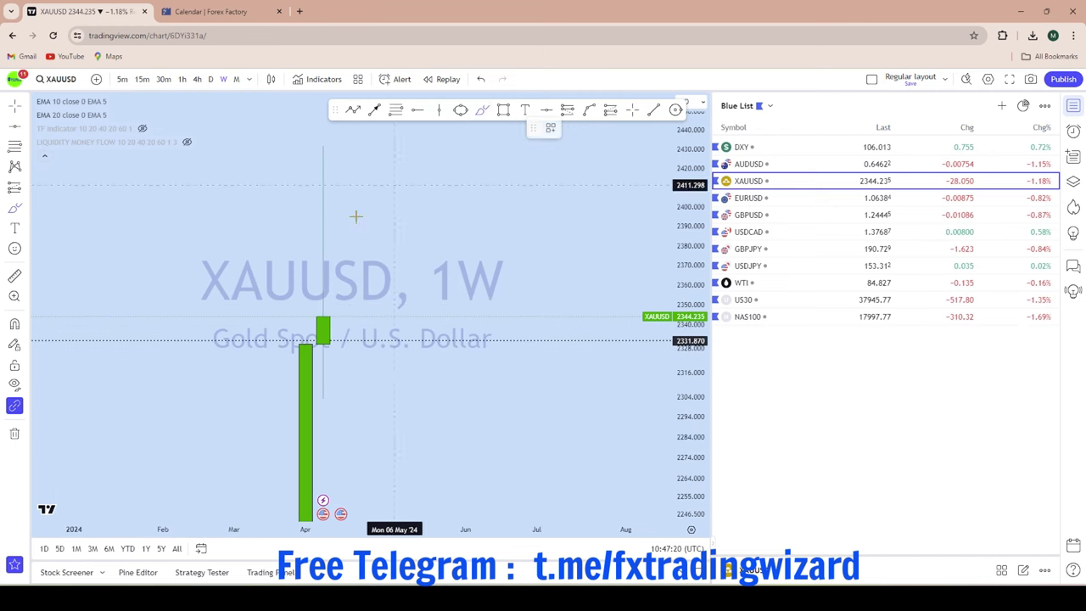
mouse_move(327, 317)
mouse_down()
mouse_move(342, 338)
mouse_move(371, 318)
mouse_move(374, 213)
mouse_move(341, 211)
mouse_up()
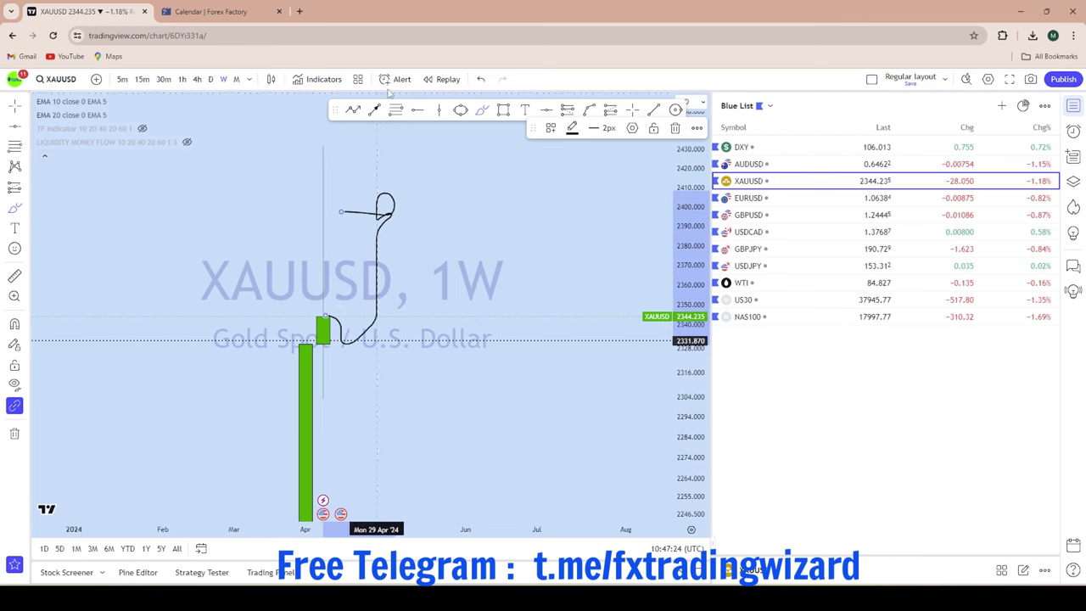
click(481, 79)
Switch the chart to the daily timeframe and examine the most recent candles around the horizontal line
scroll(484, 206, down, 3)
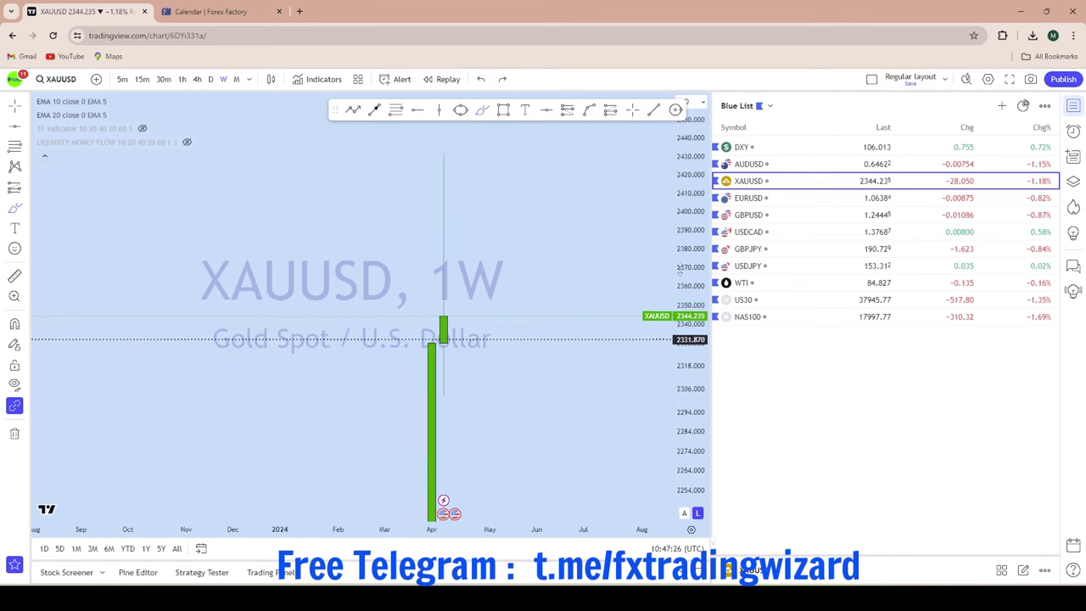
click(198, 79)
click(211, 79)
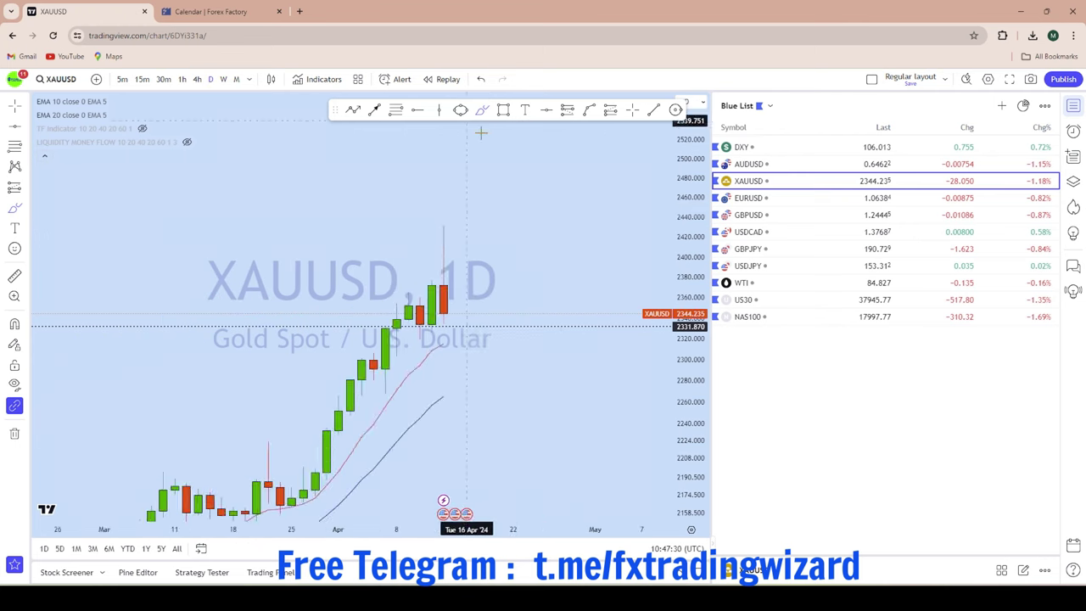
scroll(439, 318, up, 5)
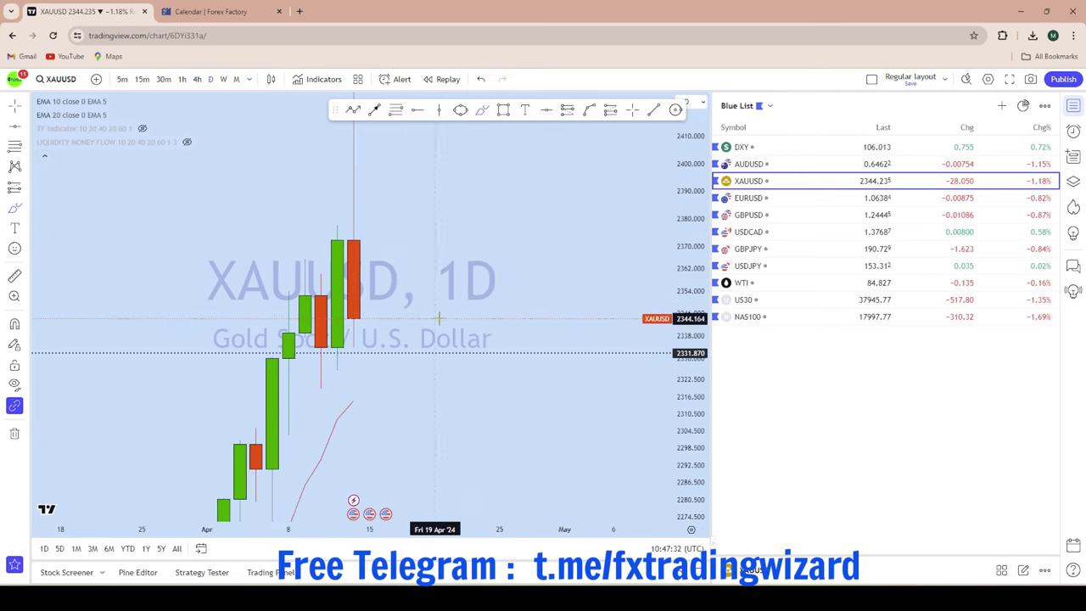
Brush a vertical stroke through the 11 April daily candle from about 2325 to 2403, and undo it
click(337, 371)
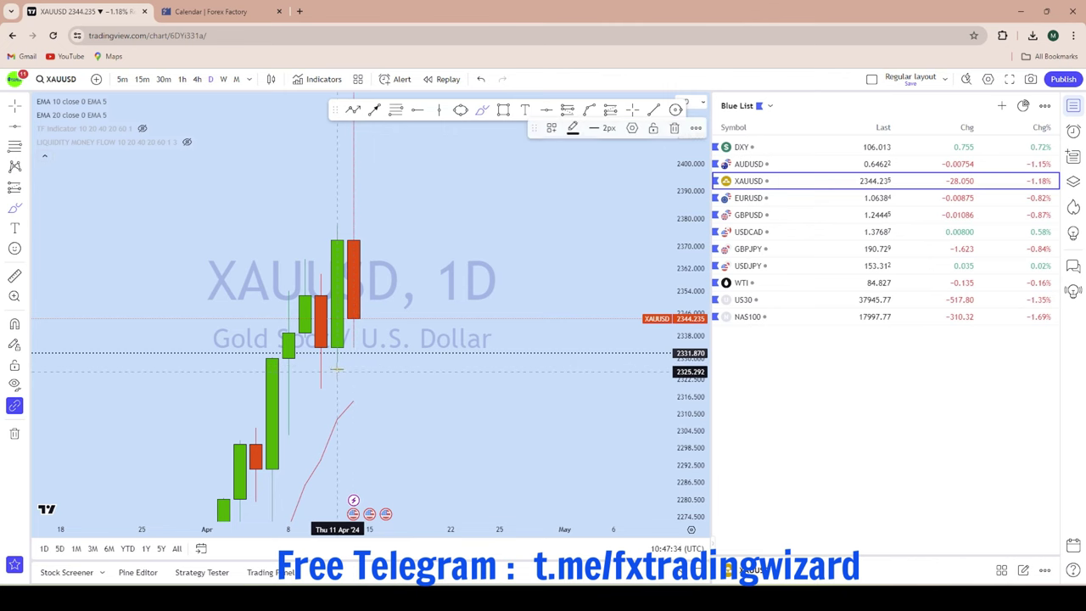
click(337, 155)
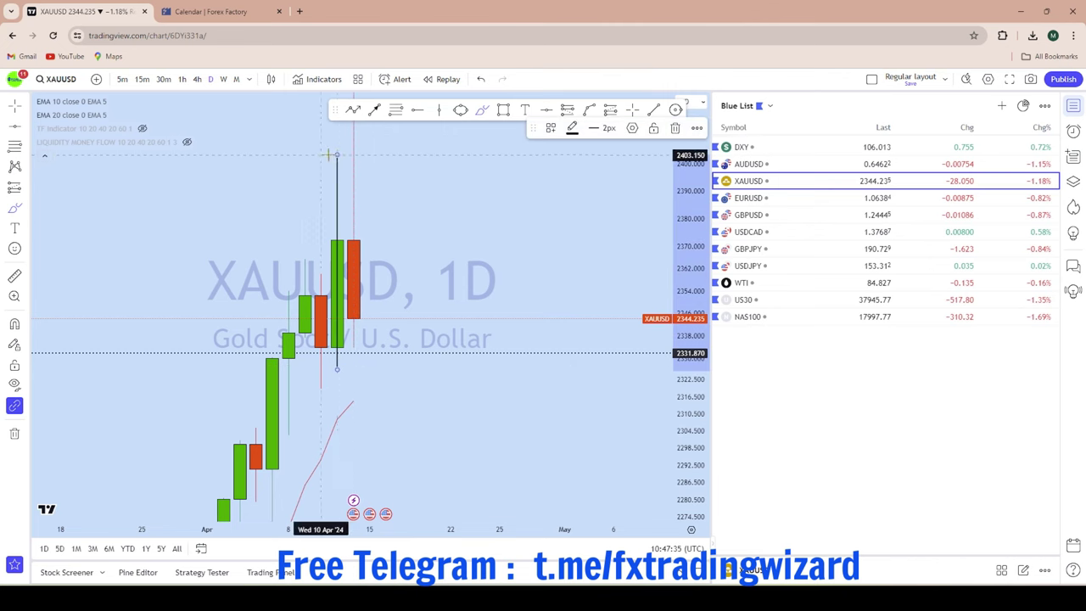
click(481, 79)
Brush short rising strokes under the lows of the most recent daily candles and undo all of them
scroll(543, 225, down, 5)
drag(686, 226, 686, 395)
scroll(475, 347, up, 3)
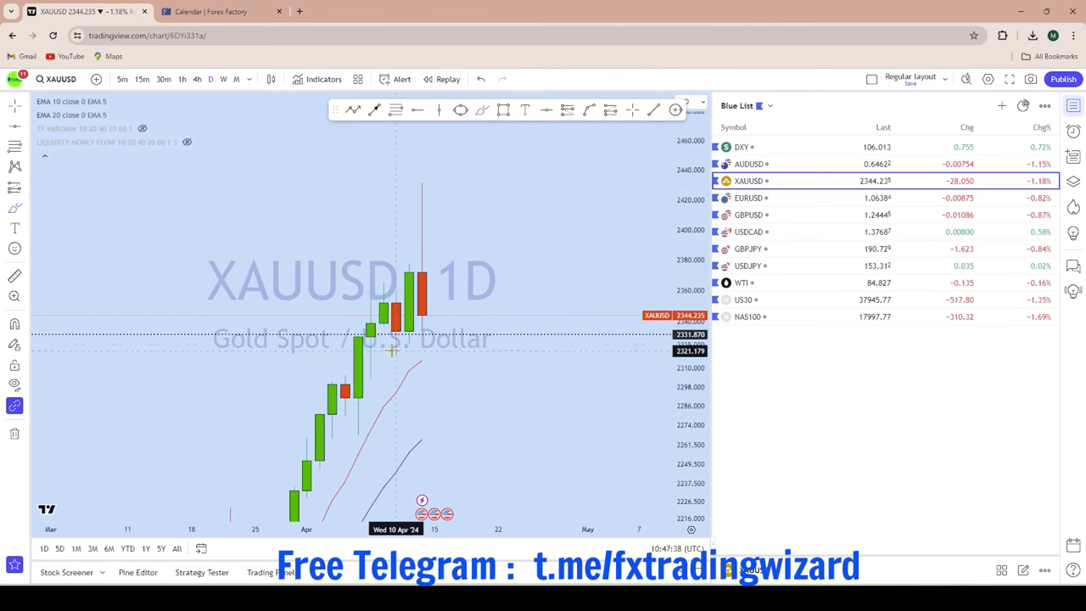
mouse_move(398, 344)
mouse_down()
mouse_move(420, 341)
mouse_move(409, 341)
mouse_move(431, 146)
mouse_move(422, 357)
mouse_move(407, 346)
mouse_move(441, 329)
mouse_up()
click(480, 80)
click(480, 79)
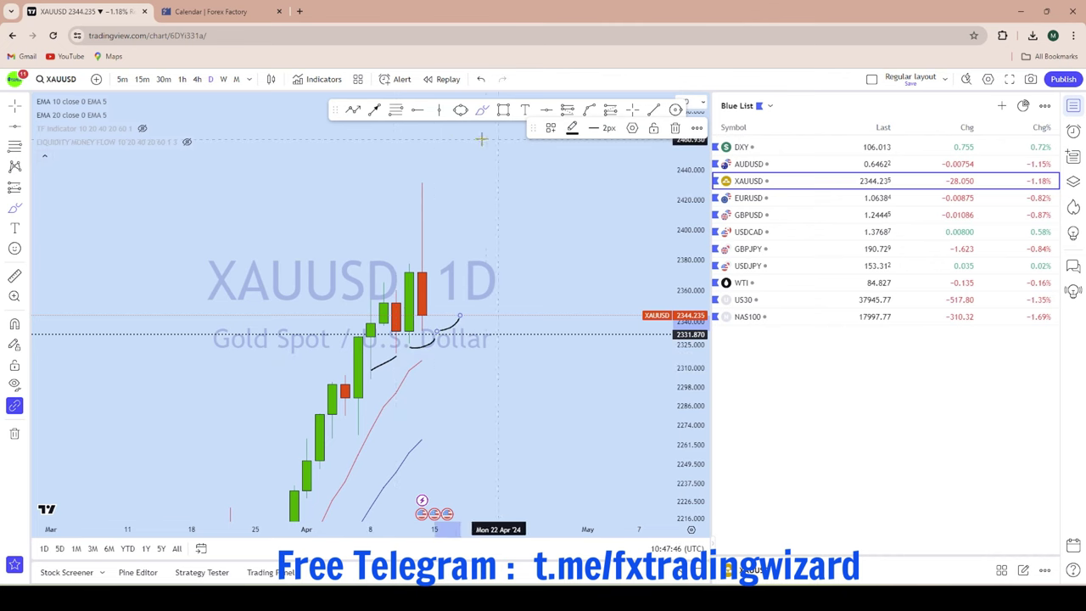
click(478, 80)
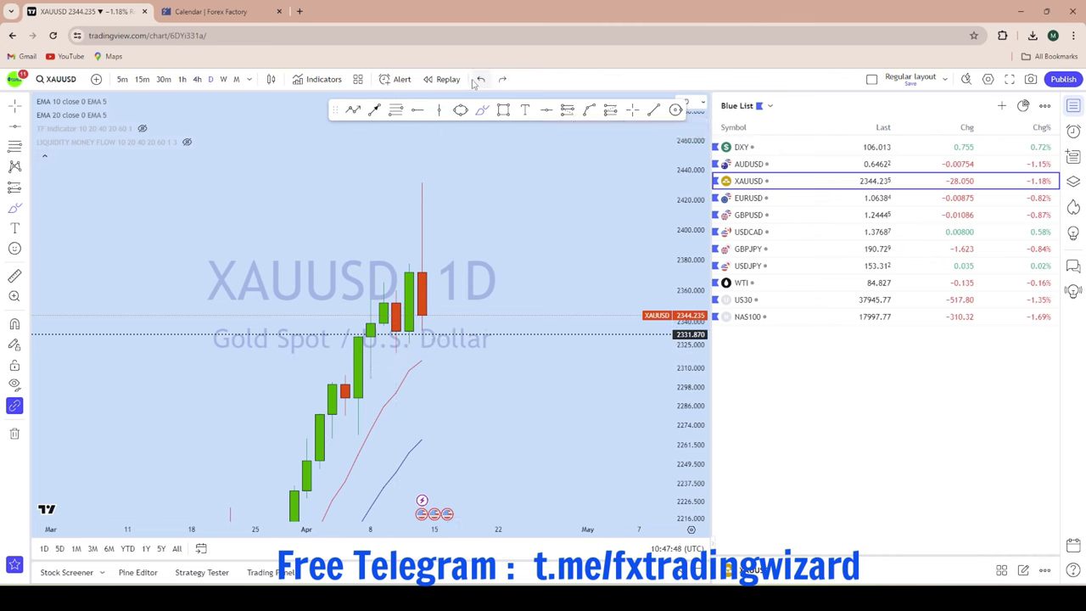
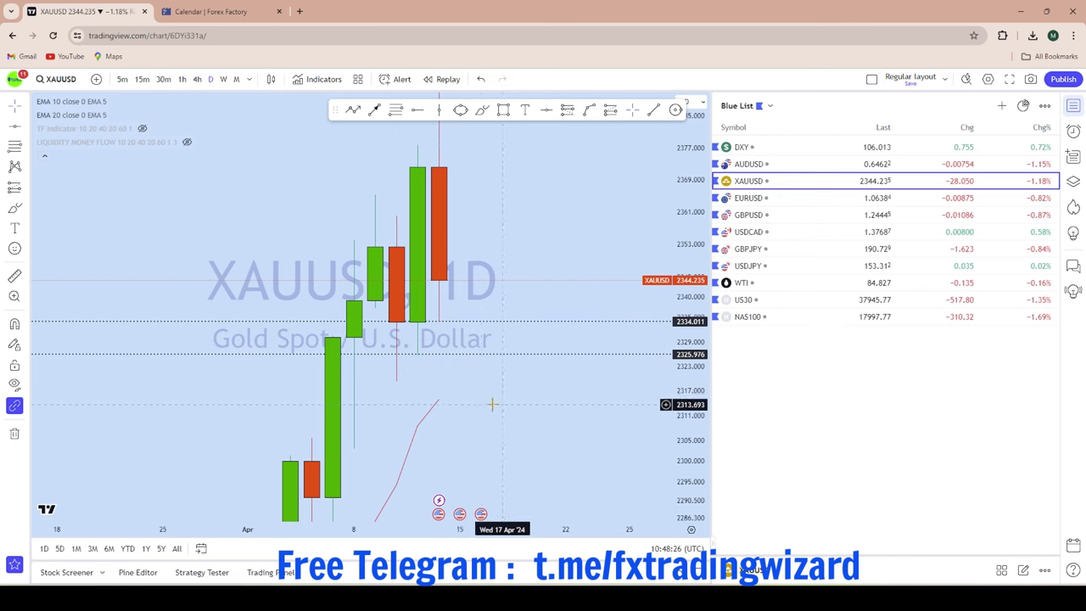
Examine the daily candles around the 2334.011 and 2325.976 lines and compare them on the 4-hour timeframe
scroll(492, 404, down, 5)
drag(690, 291, 690, 339)
scroll(543, 379, up, 4)
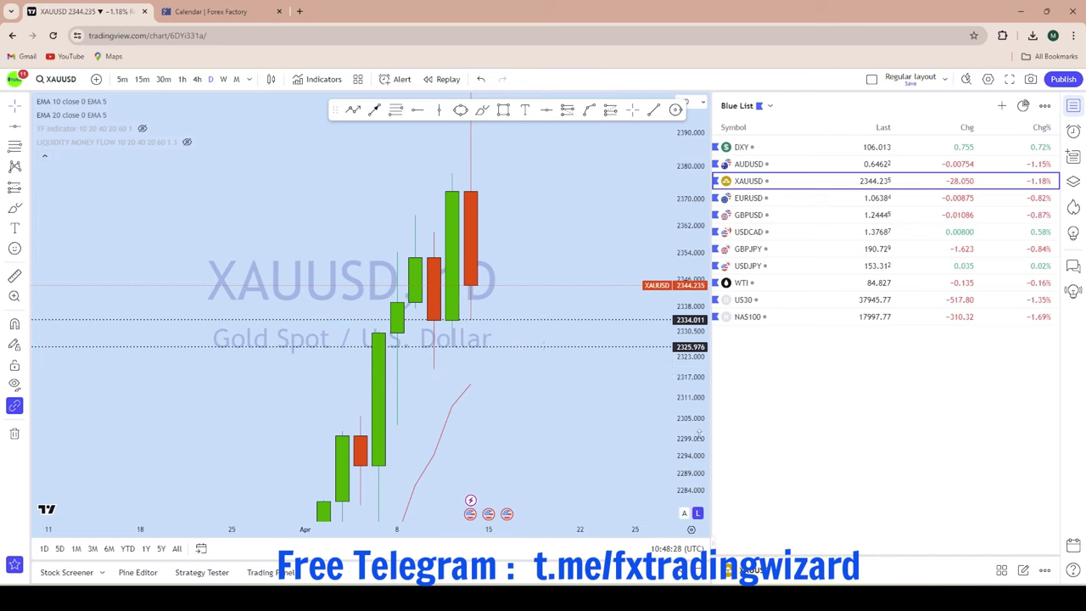
drag(700, 433, 682, 345)
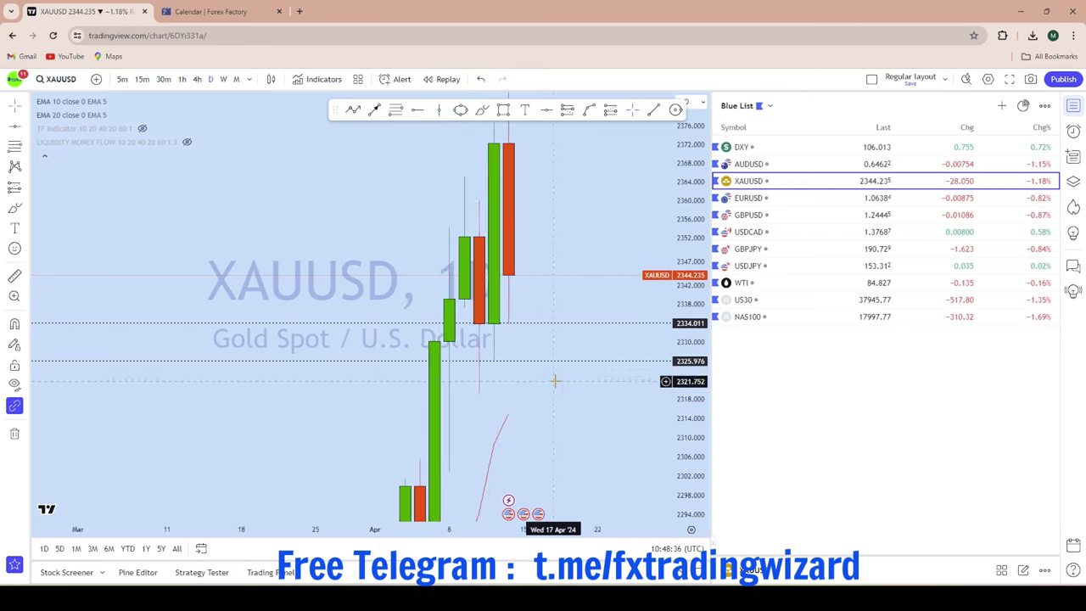
scroll(543, 378, down, 3)
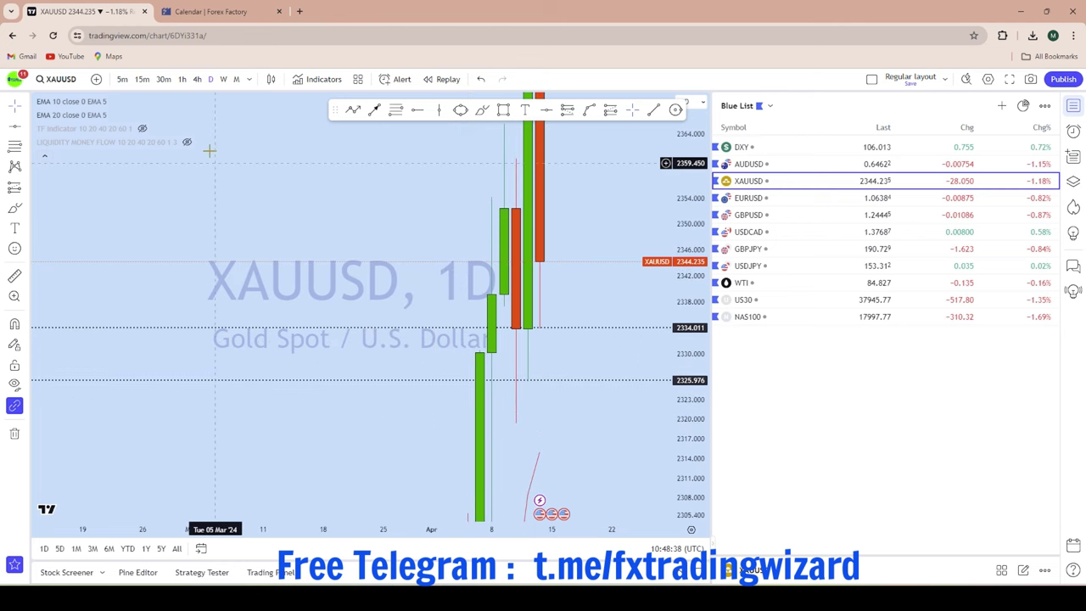
click(197, 78)
scroll(411, 134, down, 6)
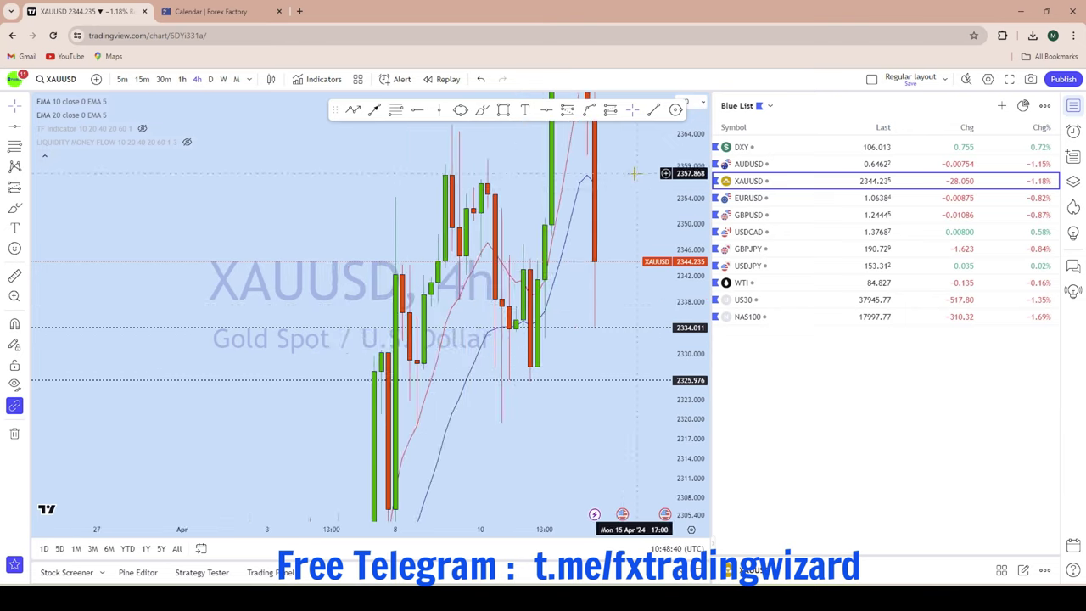
drag(683, 228, 678, 514)
scroll(550, 422, up, 3)
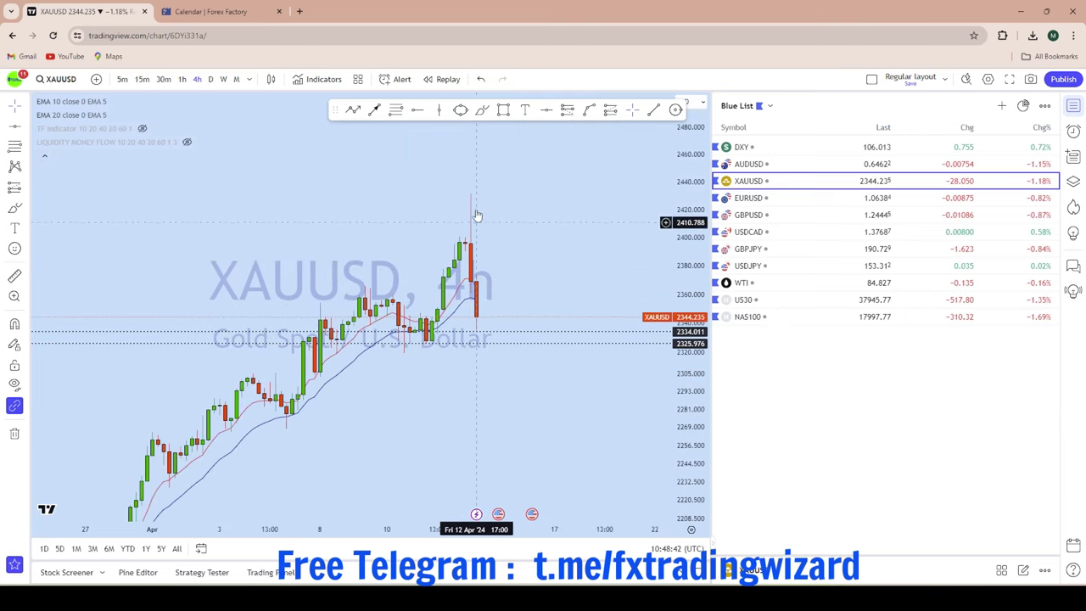
scroll(475, 418, down, 3)
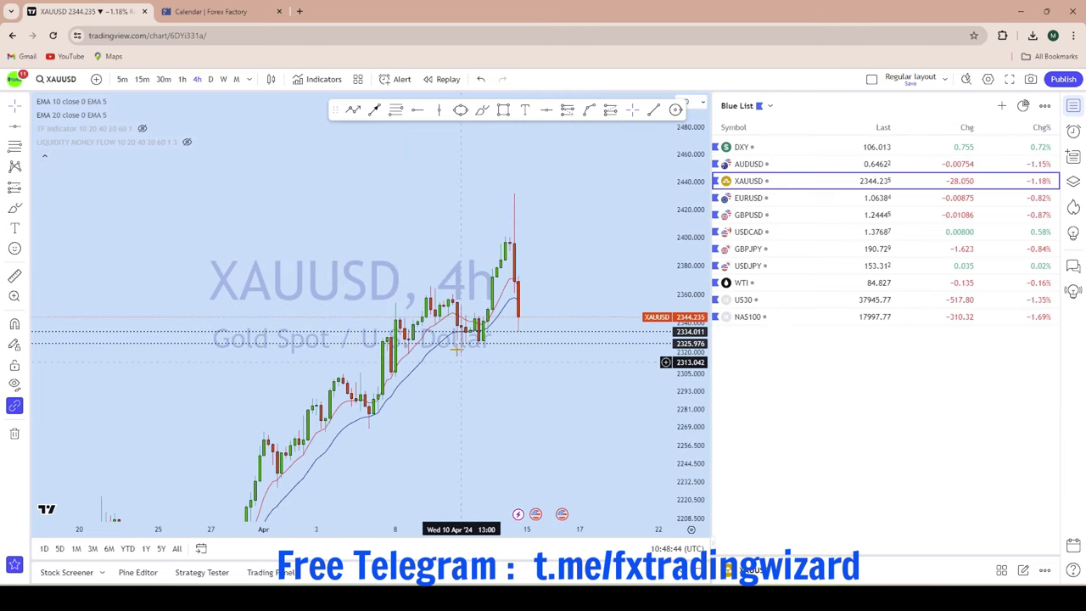
Brush a W-shaped stroke along the 10–11 April 4-hour lows, rising to about 2422, and undo it
click(480, 113)
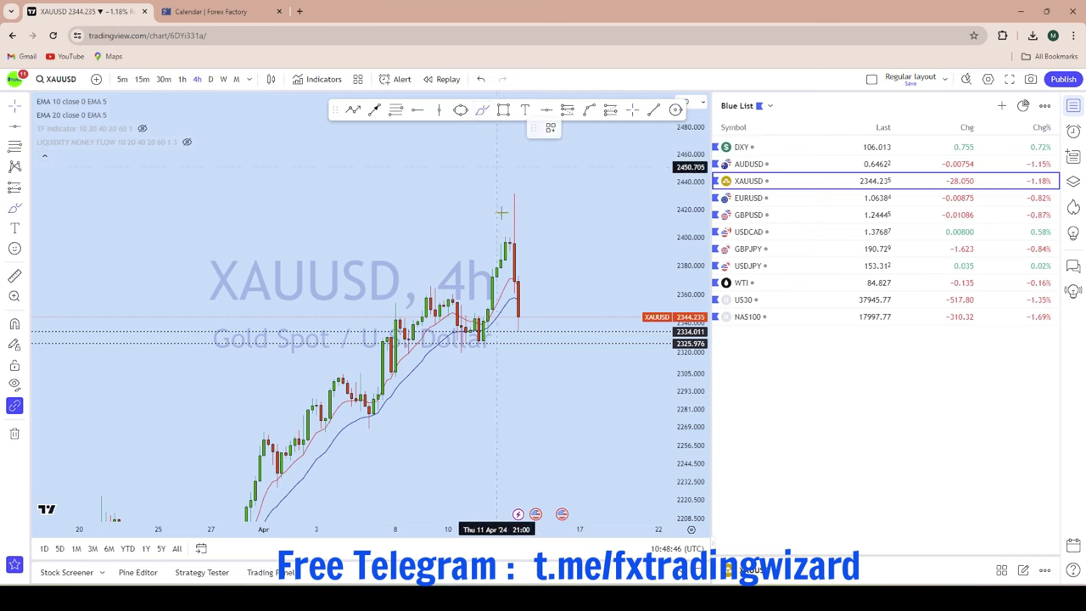
mouse_move(451, 301)
mouse_down()
mouse_move(467, 344)
mouse_move(479, 343)
mouse_move(508, 200)
mouse_up()
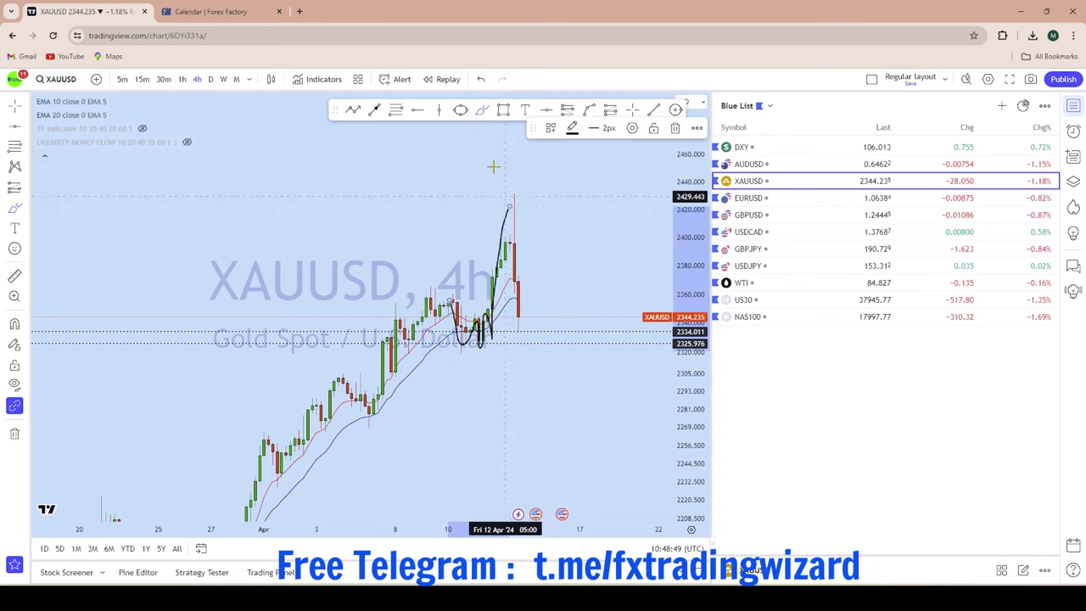
click(480, 79)
Brush two strokes from the 10–11 April 4-hour candles to beyond the latest candle, undoing each one
scroll(514, 181, up, 2)
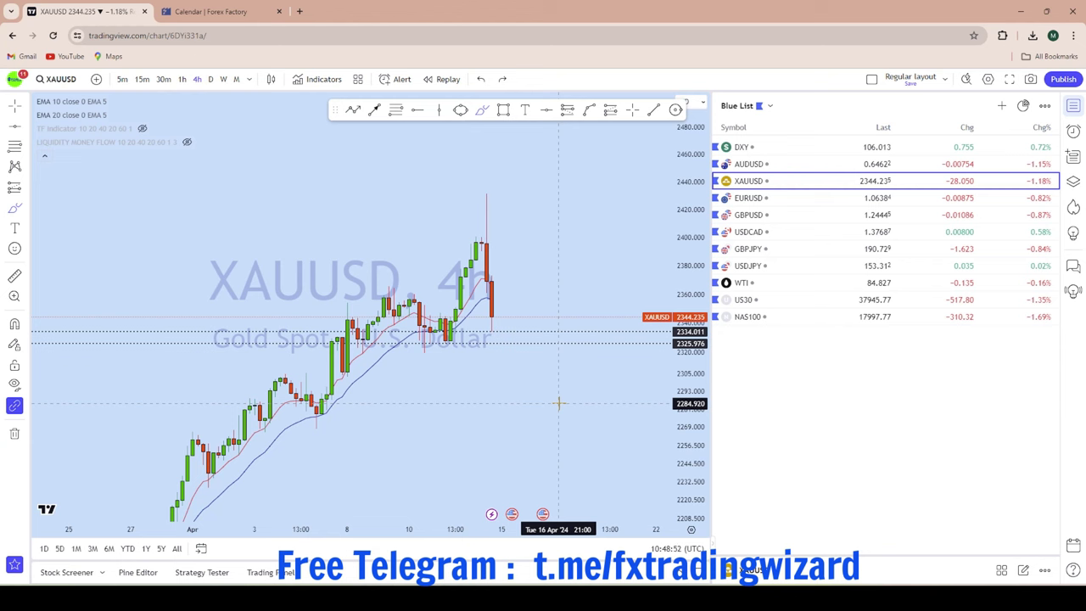
scroll(527, 382, up, 3)
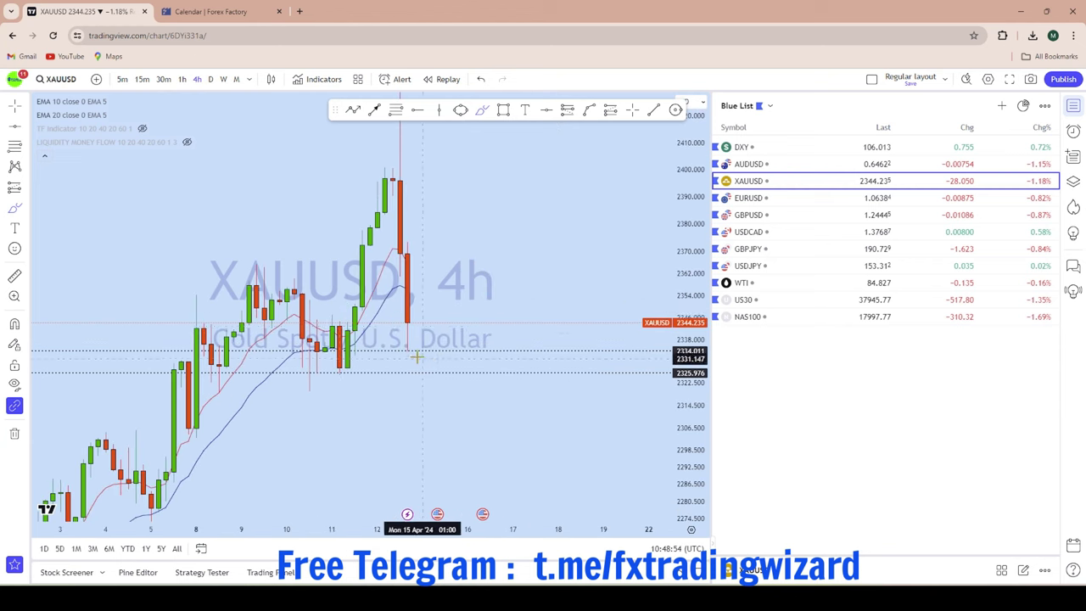
drag(331, 320, 498, 320)
click(481, 79)
mouse_move(310, 301)
mouse_down()
mouse_move(355, 326)
mouse_move(521, 328)
mouse_up()
click(480, 78)
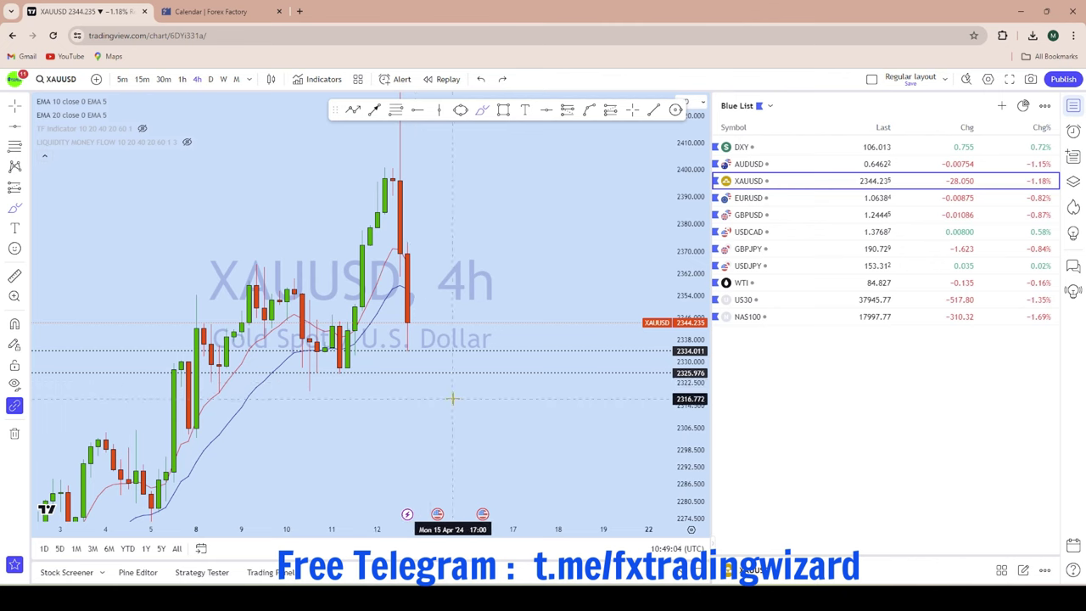
Brush a stroke from the 10 April lows just above the 2325.976 line to beyond the latest candle, and undo it
scroll(454, 395, up, 3)
scroll(509, 399, down, 2)
drag(685, 455, 686, 361)
scroll(411, 422, up, 3)
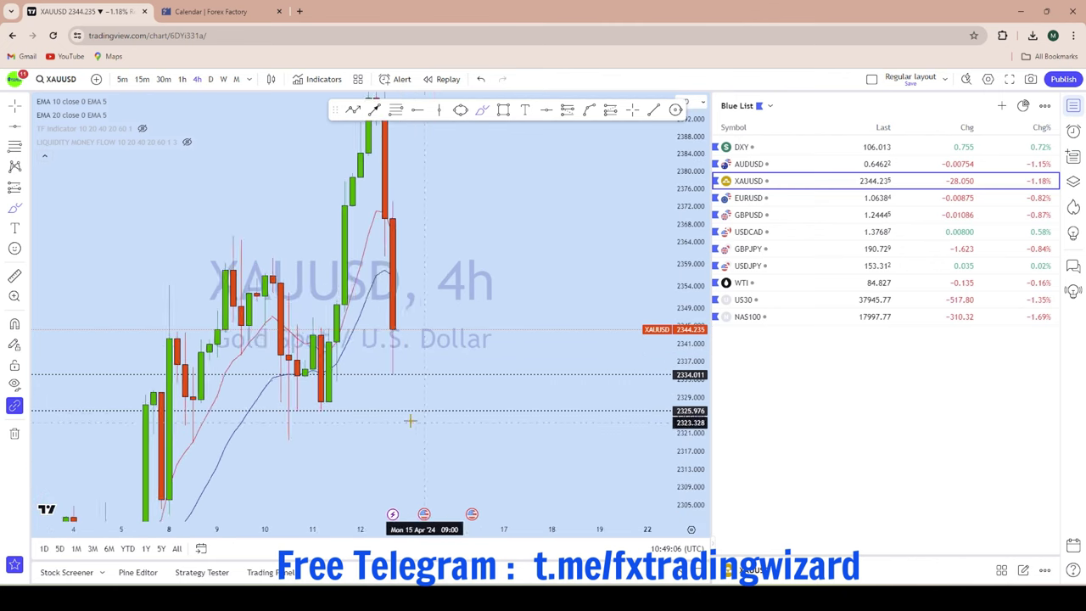
drag(294, 403, 522, 404)
click(480, 80)
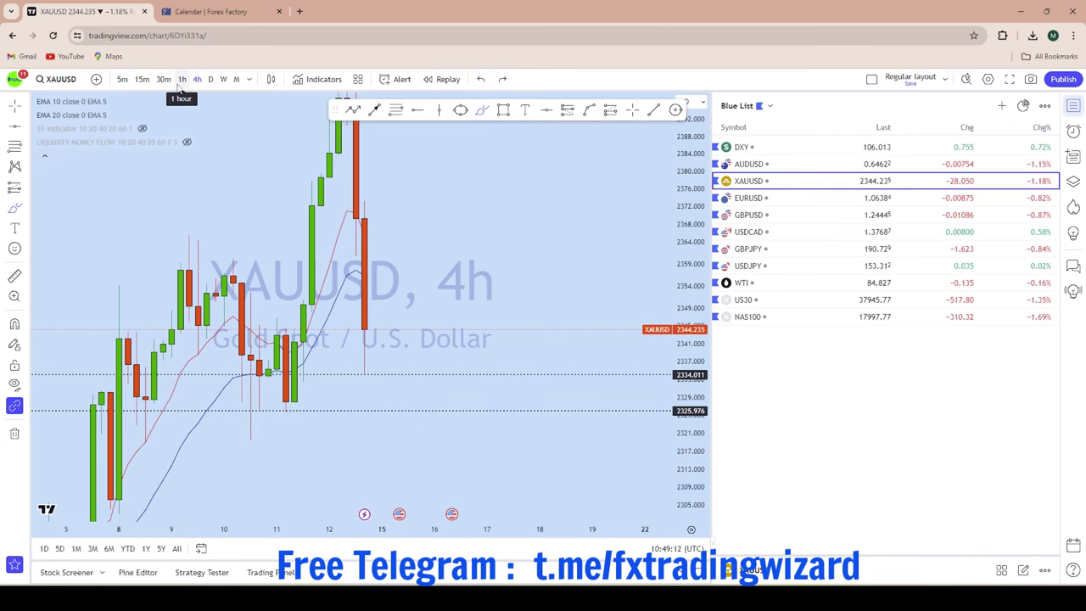
Switch the gold chart to the 1-hour timeframe and examine the latest candles above the 2334.011 line
click(182, 80)
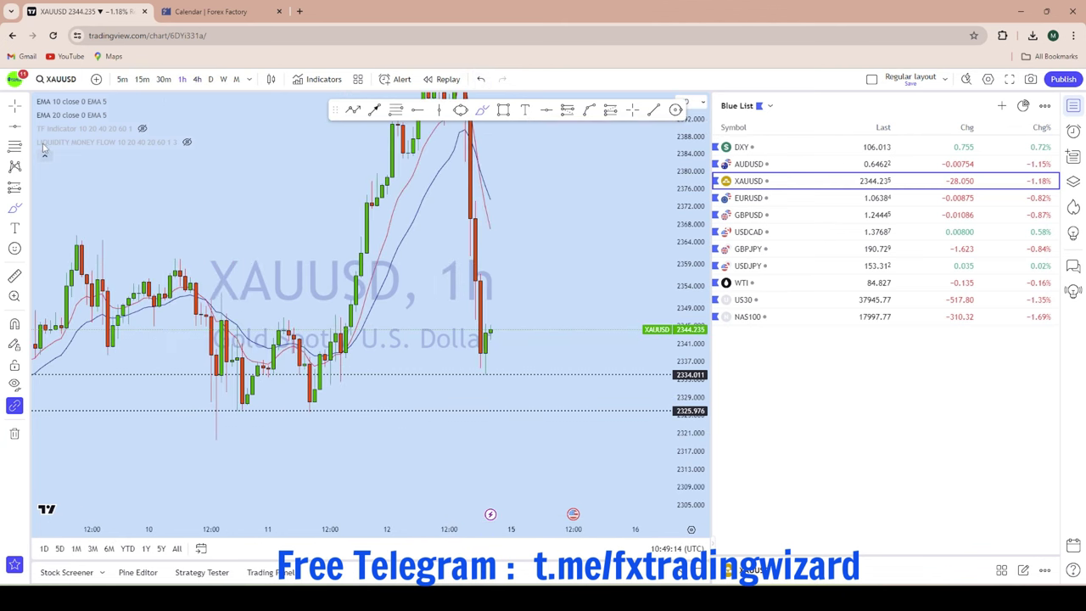
click(19, 109)
drag(578, 269, 583, 178)
scroll(583, 178, up, 4)
scroll(584, 177, down, 5)
scroll(553, 398, up, 1)
scroll(535, 178, up, 1)
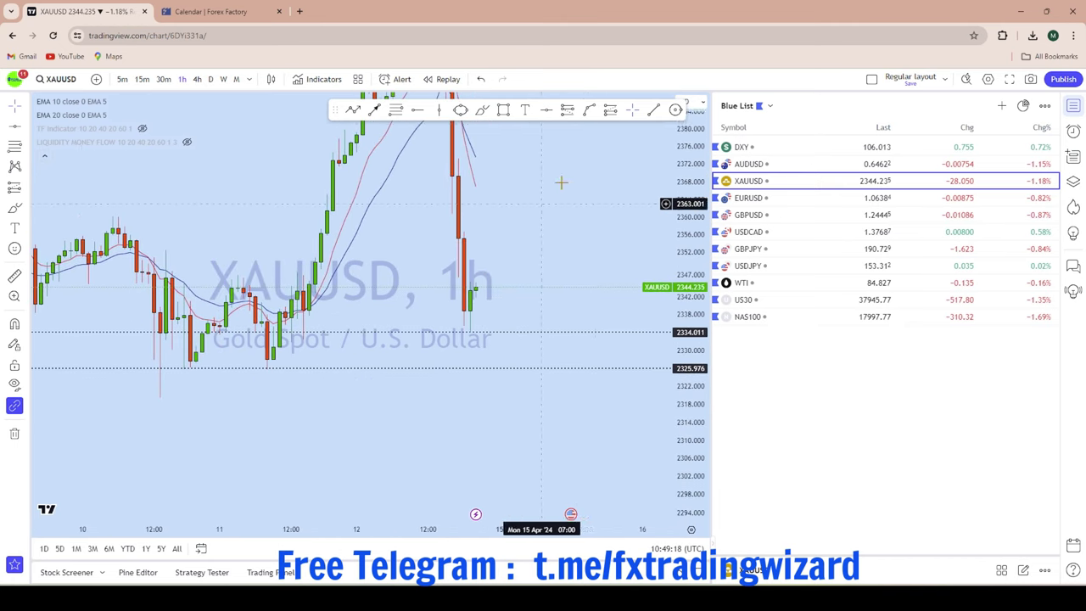
Brush a stroke falling from the latest 1-hour candle at about 2344 to about 2327, and undo it
click(481, 110)
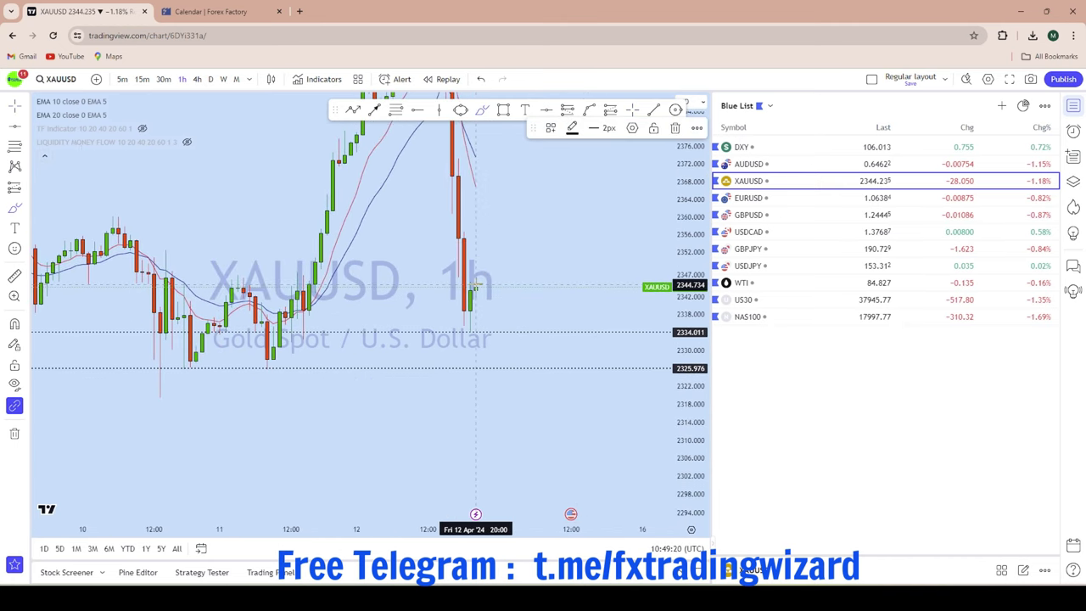
drag(475, 287, 494, 365)
click(551, 249)
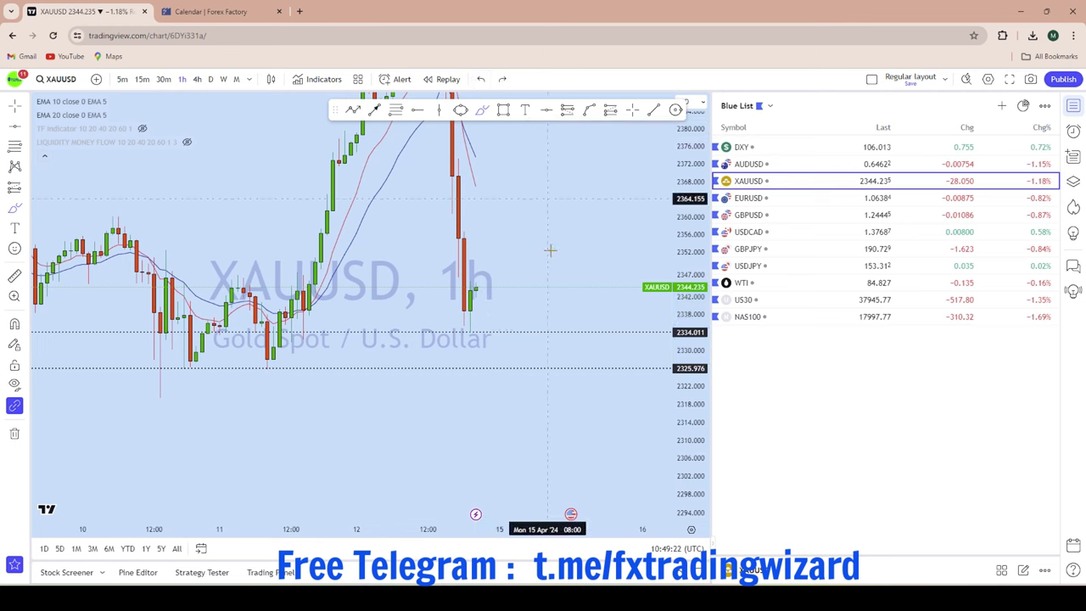
Draw a projected path from the current price down to the 2325.976 line, through a small double bottom, and up to about 2369
scroll(551, 250, down, 4)
scroll(603, 378, up, 2)
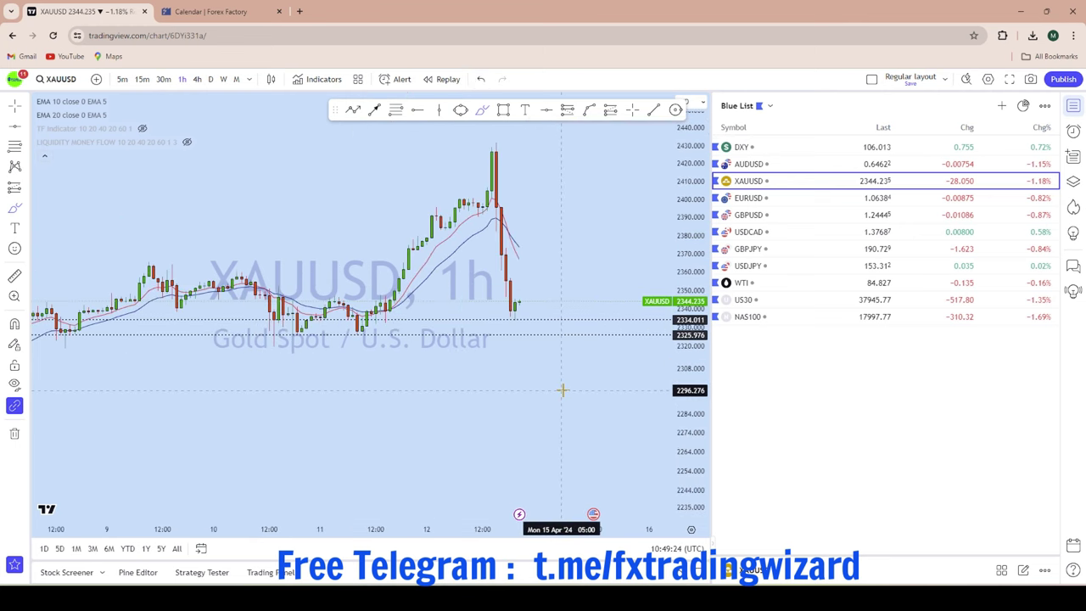
scroll(562, 391, up, 5)
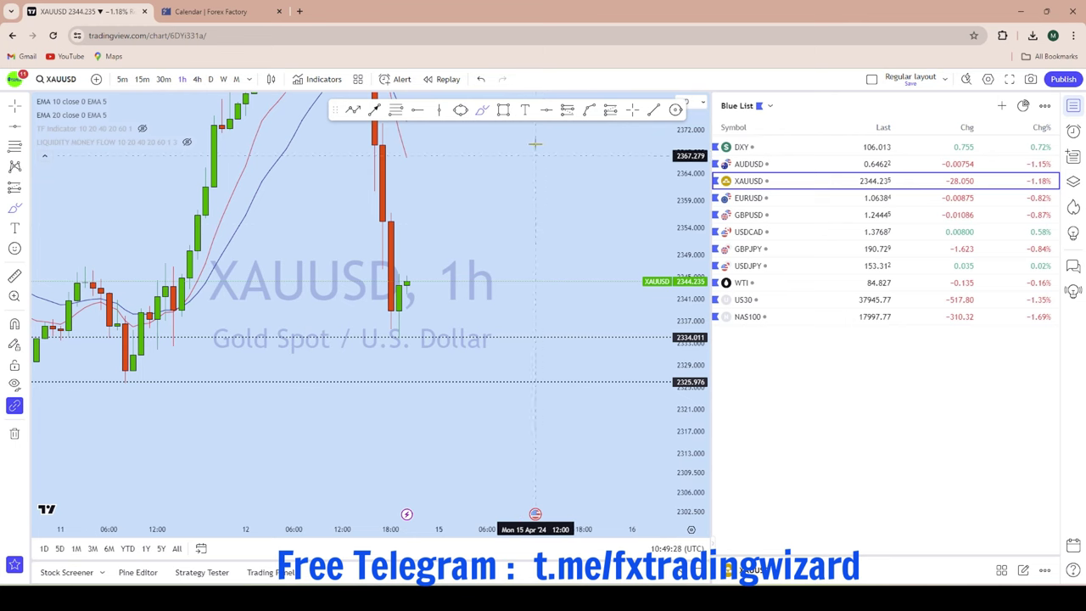
click(374, 111)
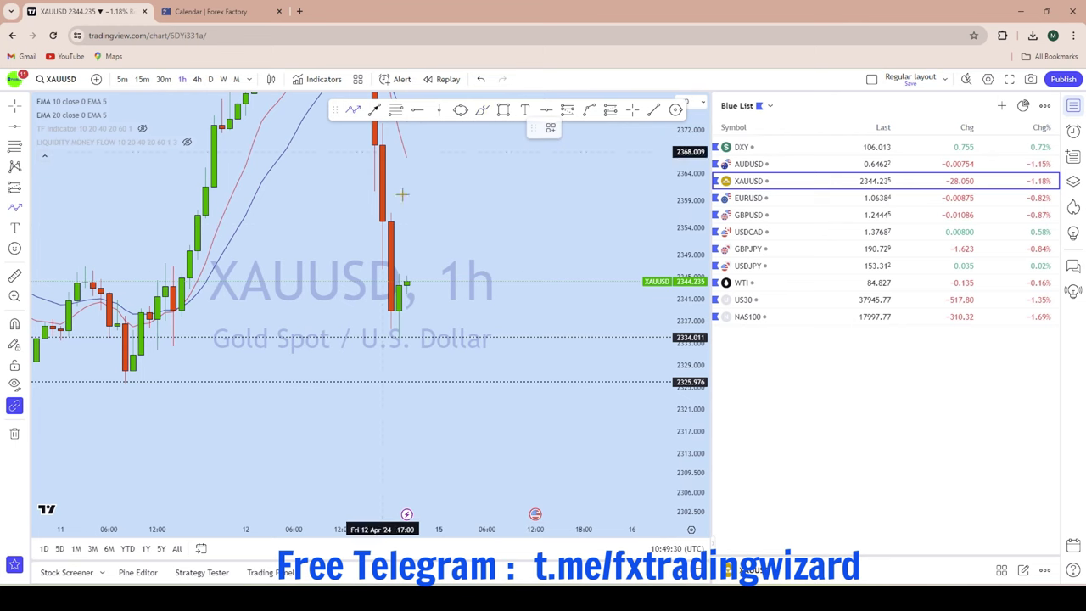
drag(406, 282, 422, 380)
click(422, 381)
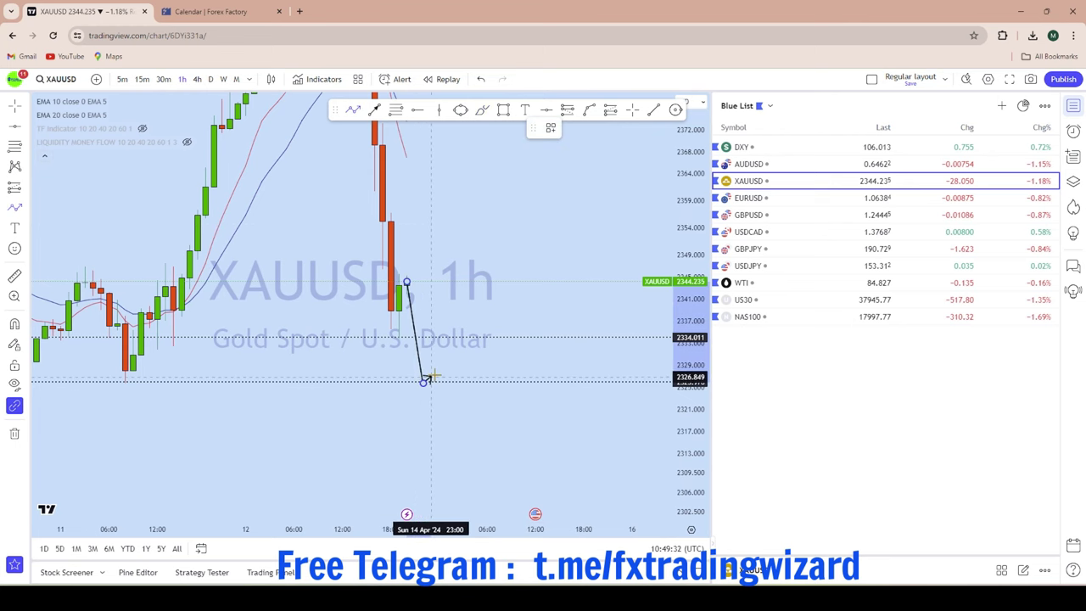
click(438, 368)
click(447, 383)
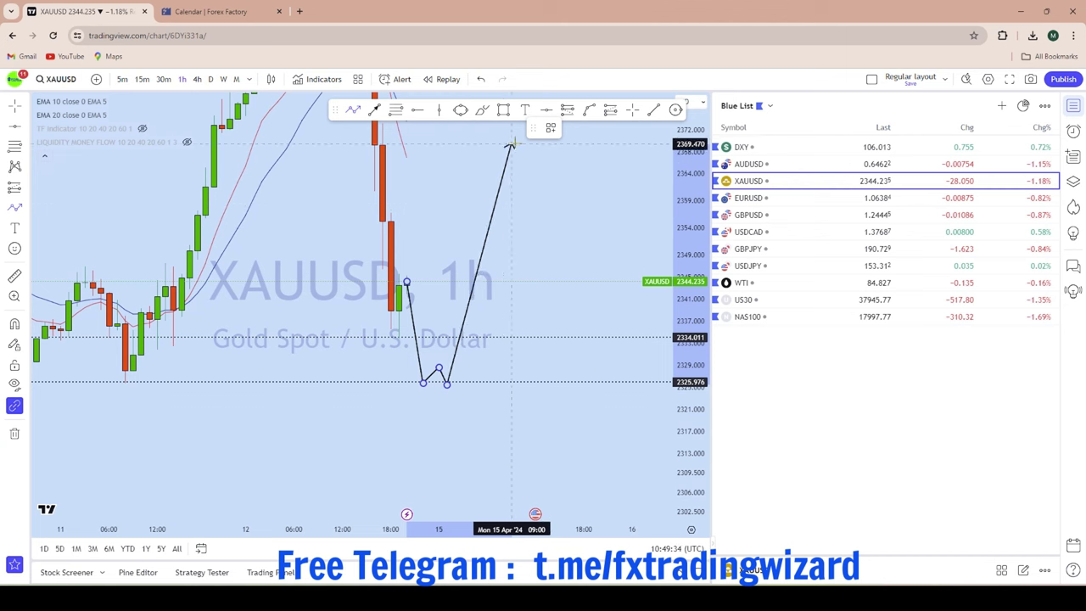
double_click(509, 141)
Draw a circle around the projected path's double bottom at the 2325.976 line
scroll(560, 260, down, 2)
scroll(513, 247, up, 2)
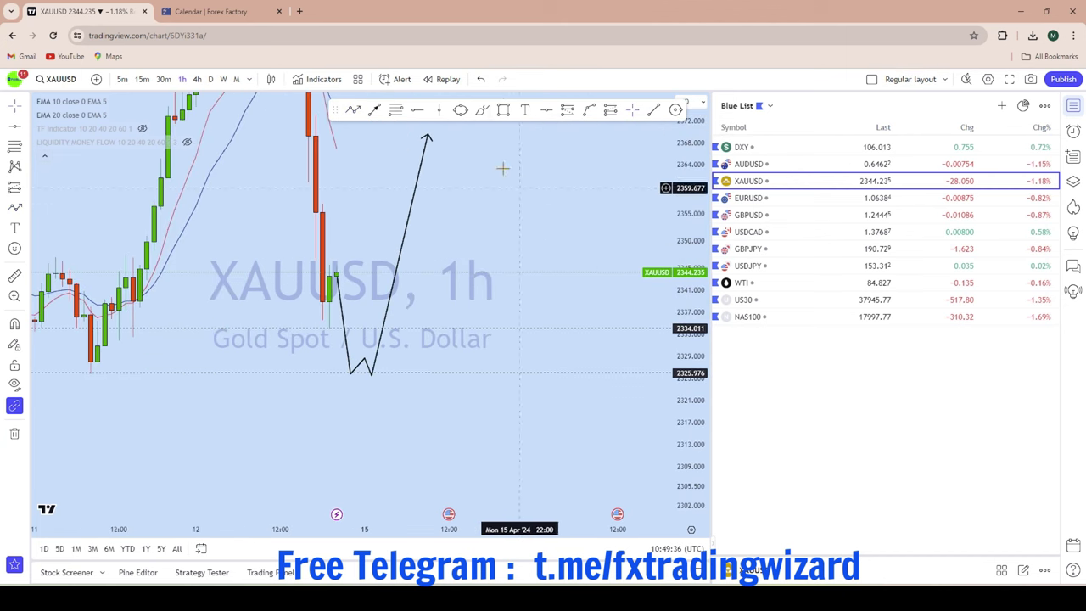
click(350, 372)
click(378, 352)
click(386, 367)
click(481, 248)
scroll(480, 249, down, 3)
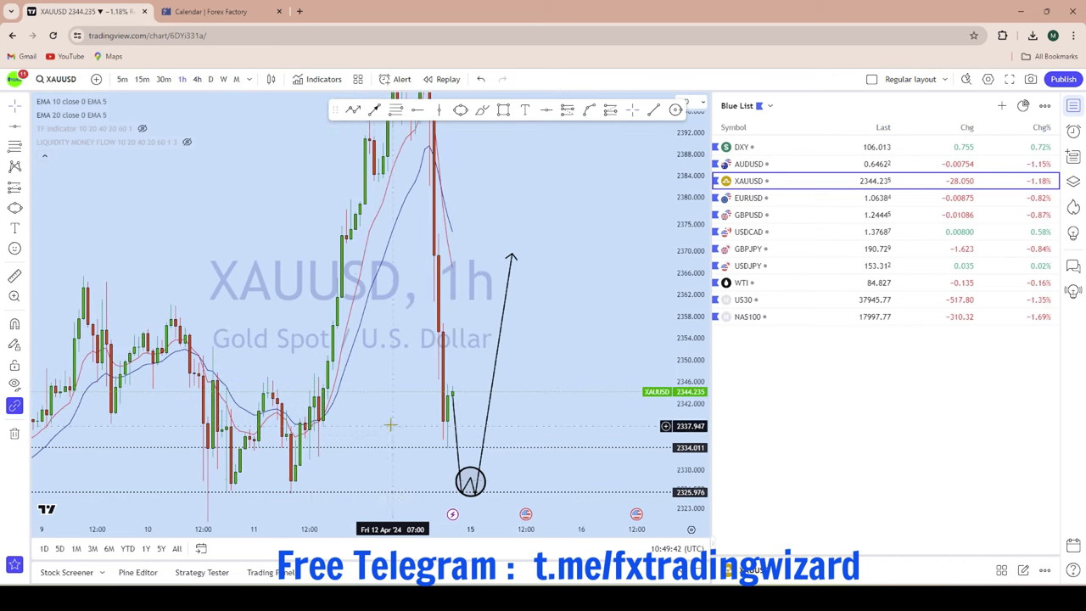
Extend the arrow end of the projected path up to about 2394
drag(390, 424, 406, 219)
scroll(301, 325, up, 2)
drag(301, 331, 321, 455)
scroll(138, 419, down, 3)
scroll(465, 255, up, 3)
scroll(450, 280, down, 2)
scroll(432, 416, up, 1)
drag(538, 282, 530, 306)
drag(496, 397, 507, 342)
scroll(499, 292, up, 1)
scroll(499, 292, up, 1)
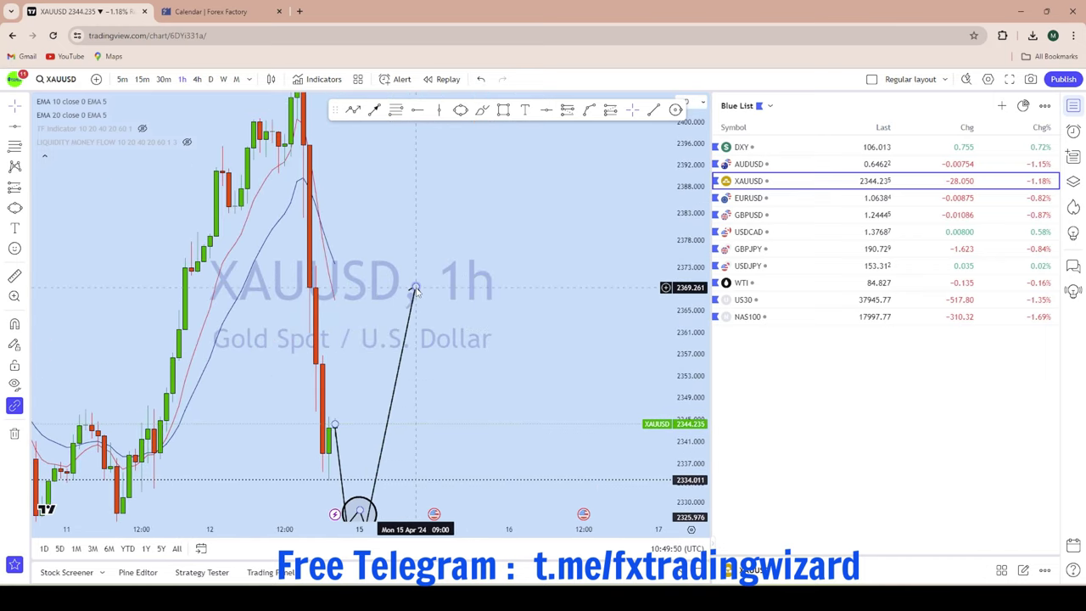
drag(419, 281, 459, 155)
scroll(513, 289, up, 2)
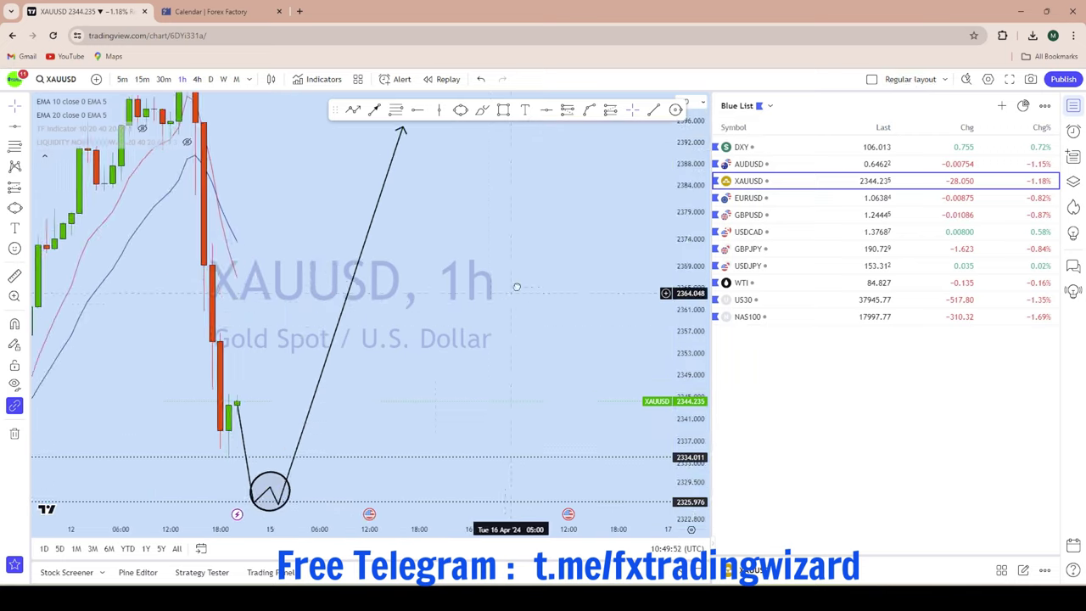
scroll(503, 372, down, 2)
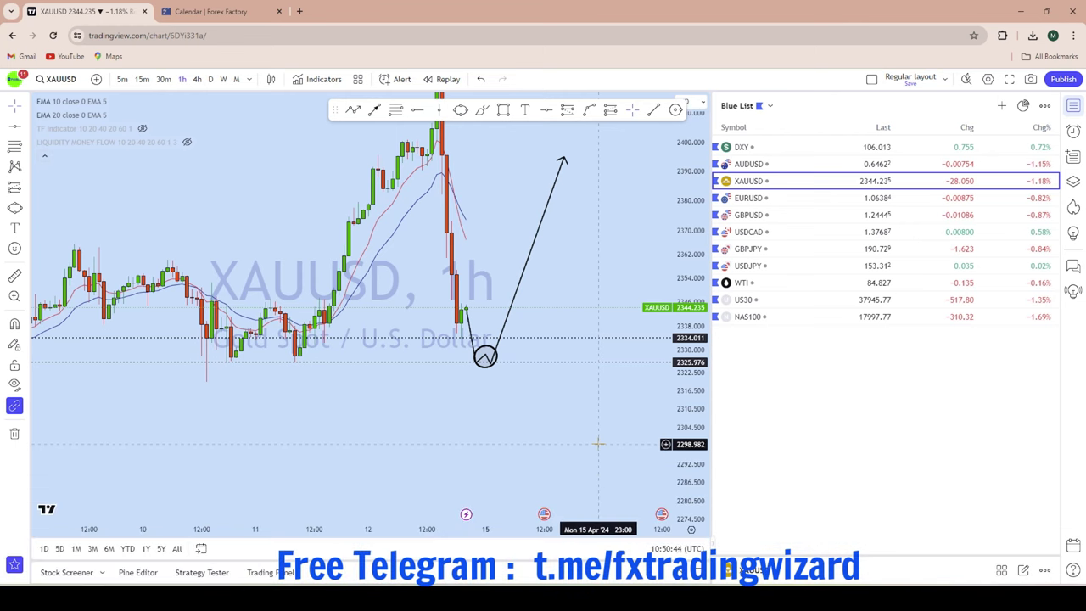
Open the GBPJPY chart, examine the latest candles around the long position, and switch to the 15-minute timeframe
click(815, 252)
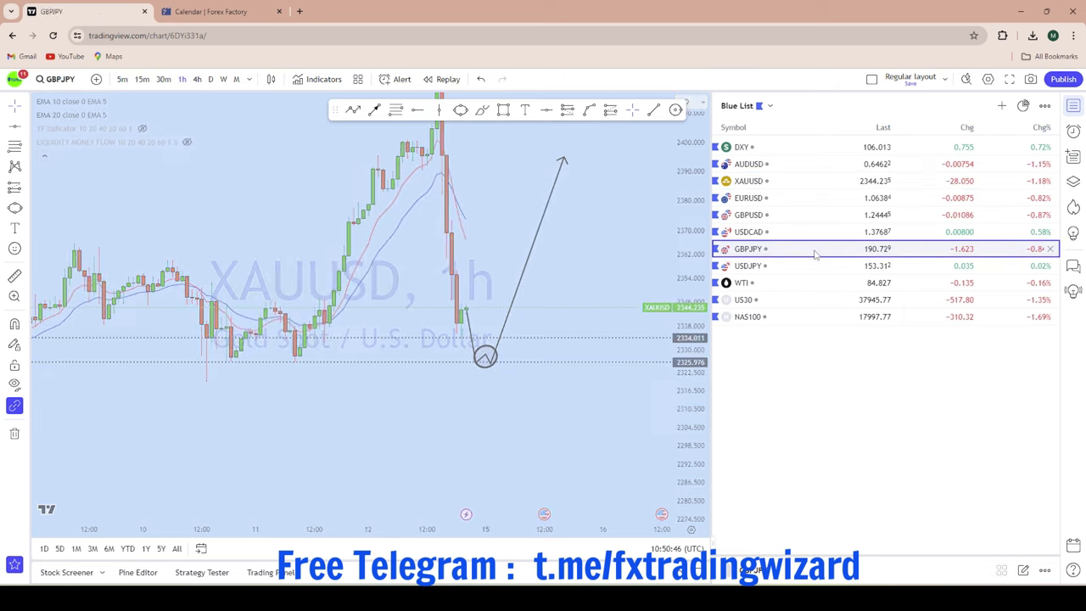
scroll(509, 267, up, 6)
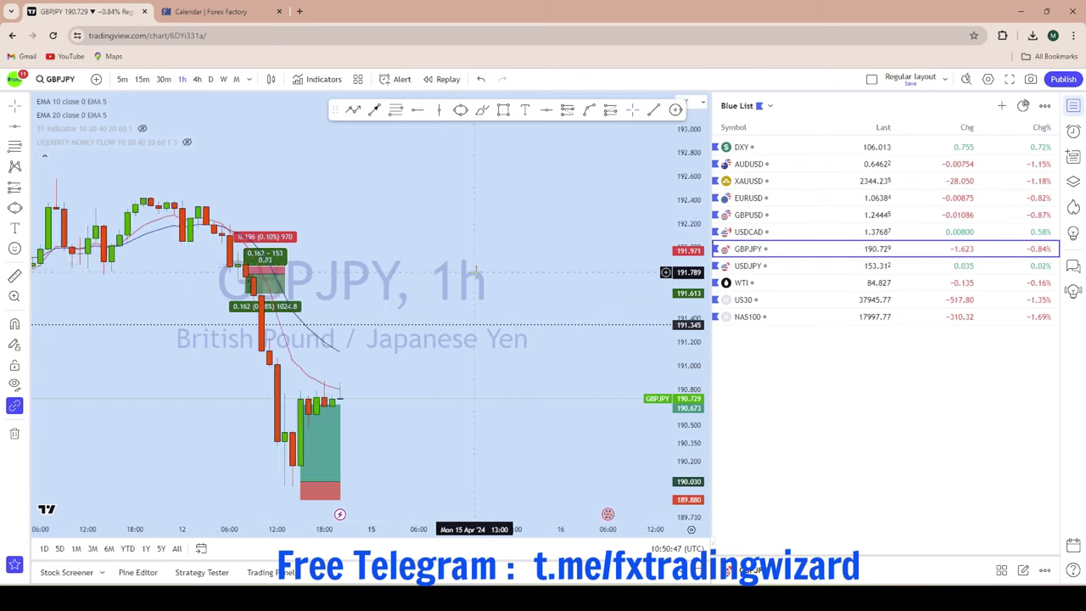
click(13, 109)
scroll(526, 279, down, 5)
drag(594, 369, 625, 264)
drag(692, 259, 701, 51)
scroll(381, 374, up, 6)
drag(381, 375, 531, 252)
scroll(531, 252, up, 2)
click(142, 80)
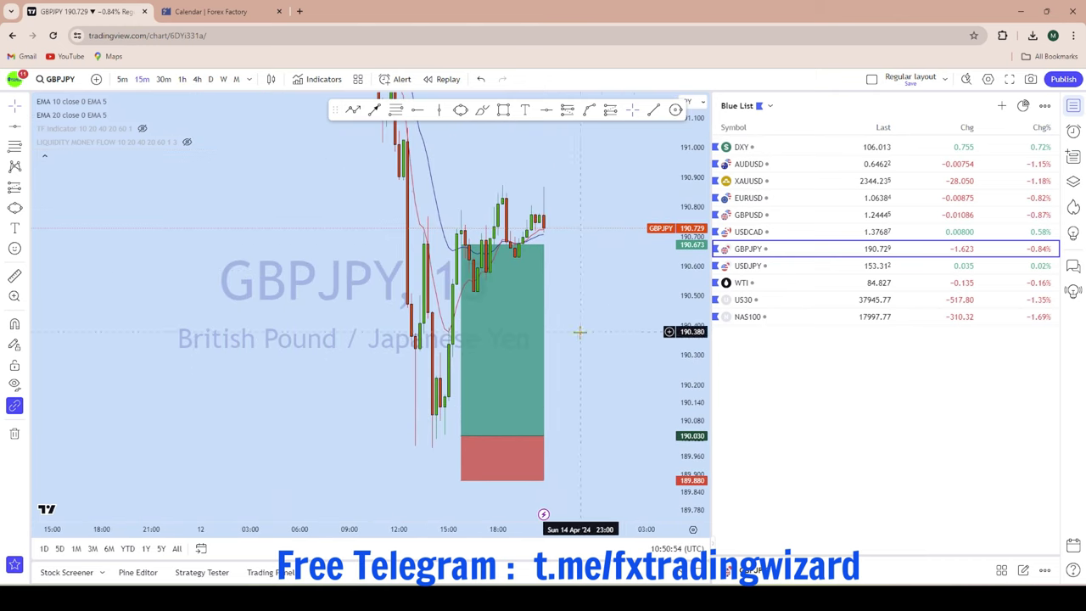
Brush a wavy rising stroke across the long position from about 190.00 to 190.85, and undo it
click(482, 110)
mouse_move(450, 442)
mouse_down()
mouse_move(466, 429)
mouse_move(571, 191)
mouse_up()
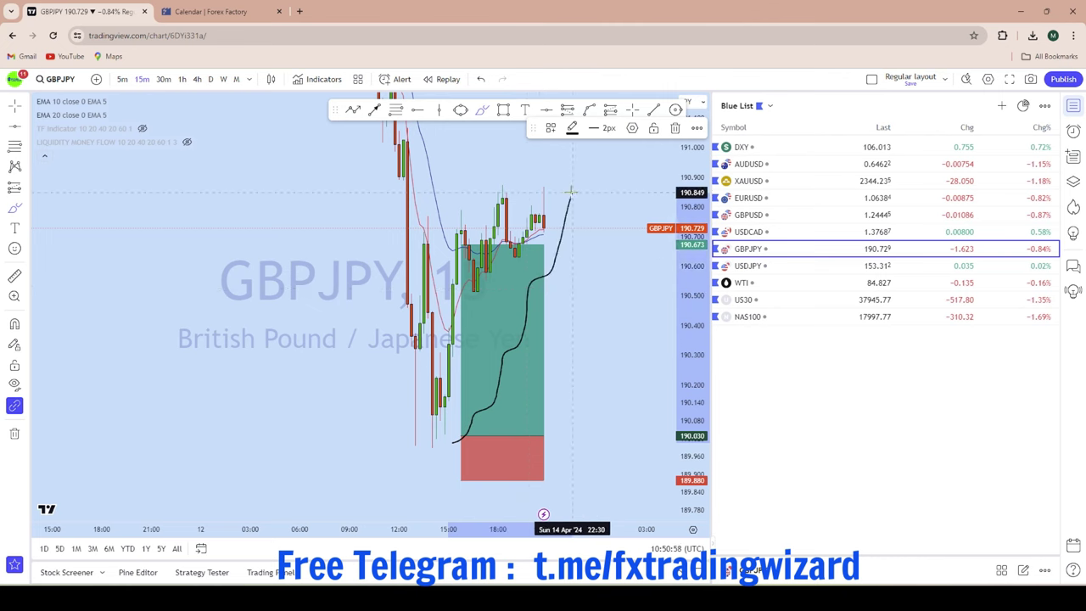
click(480, 79)
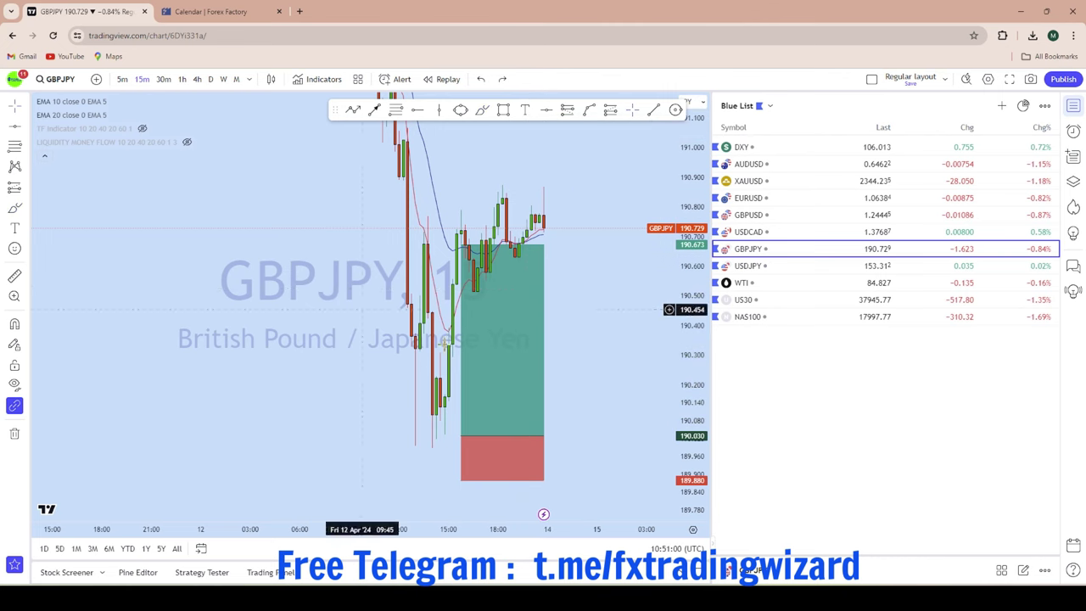
Delete the long position with its entry at 190.030 from the GBPJPY chart
scroll(617, 372, up, 3)
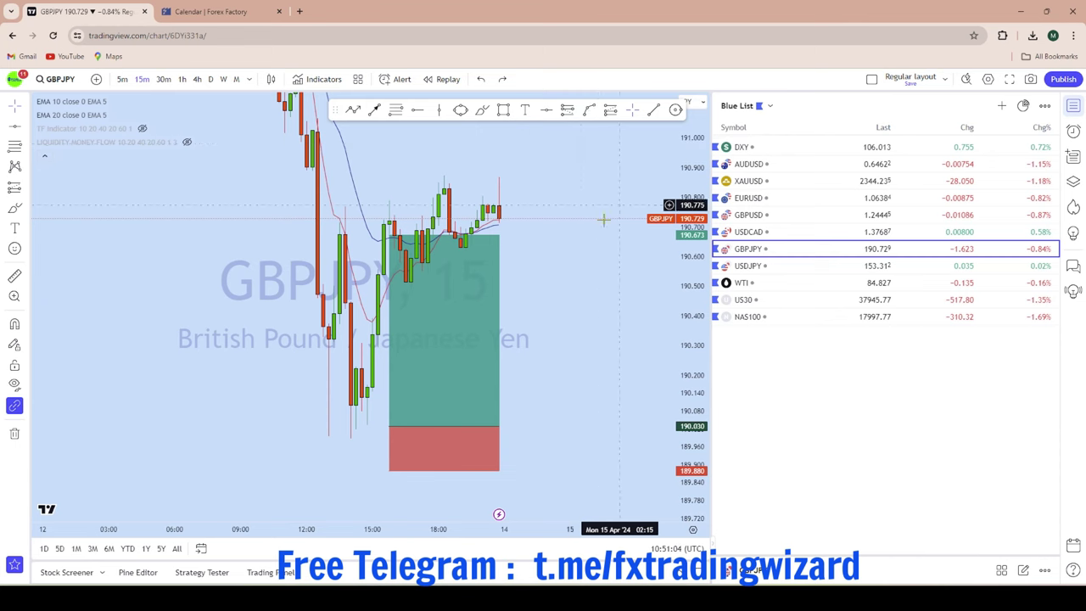
drag(626, 287, 630, 308)
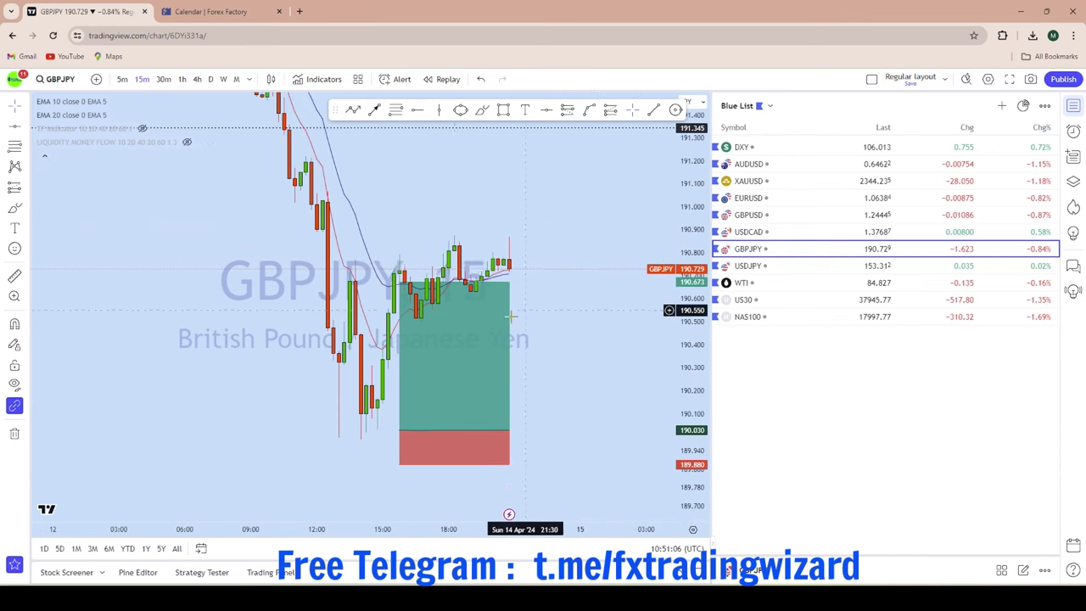
click(454, 355)
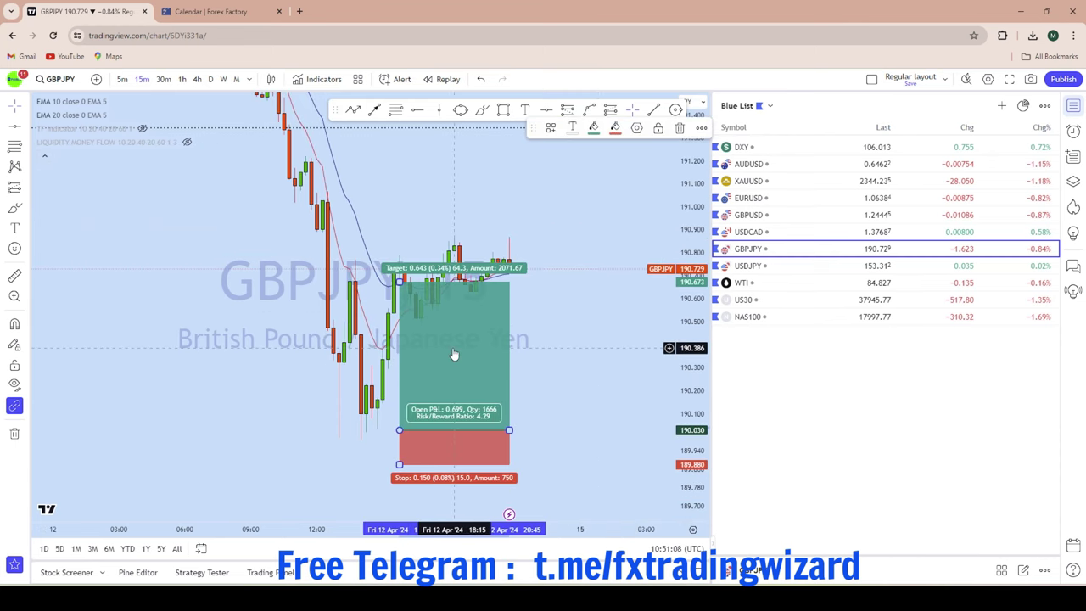
key(Delete)
scroll(618, 235, down, 3)
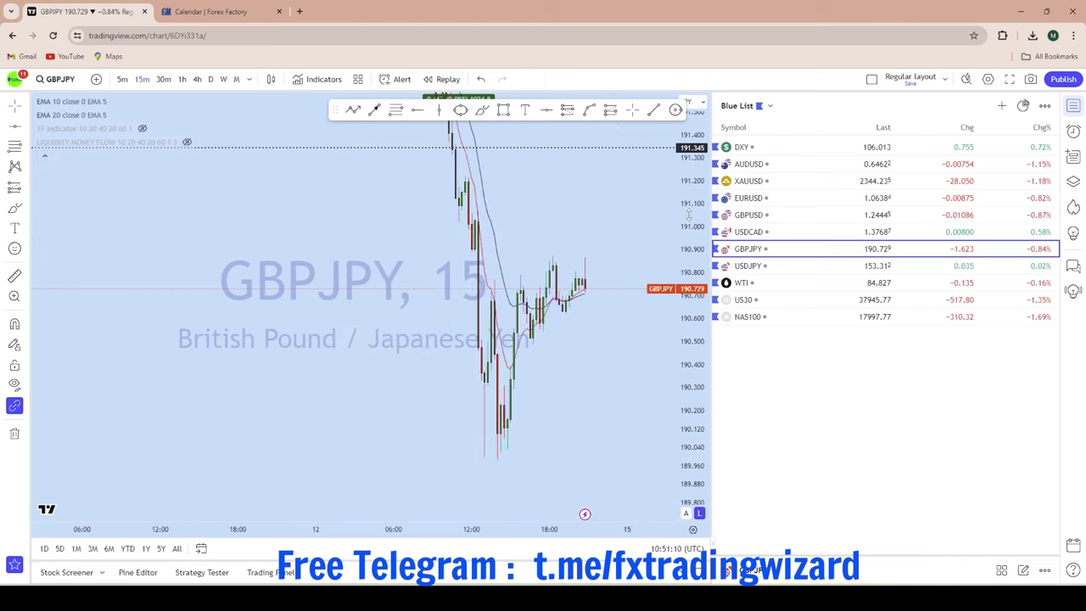
scroll(644, 255, up, 2)
scroll(632, 249, down, 1)
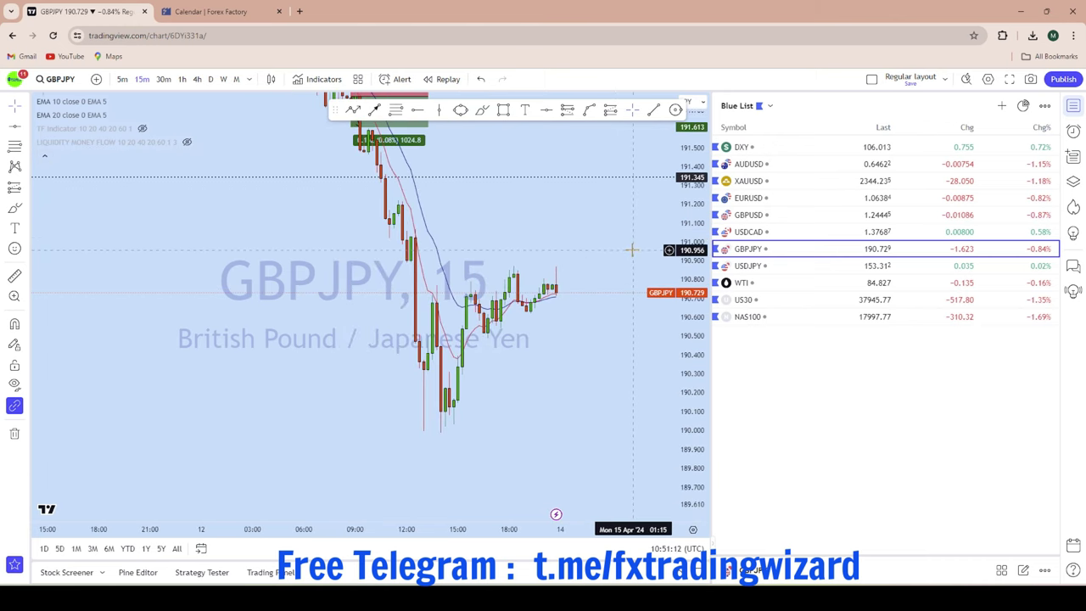
Switch GBPJPY to the monthly timeframe and remove all drawings from the chart
click(236, 79)
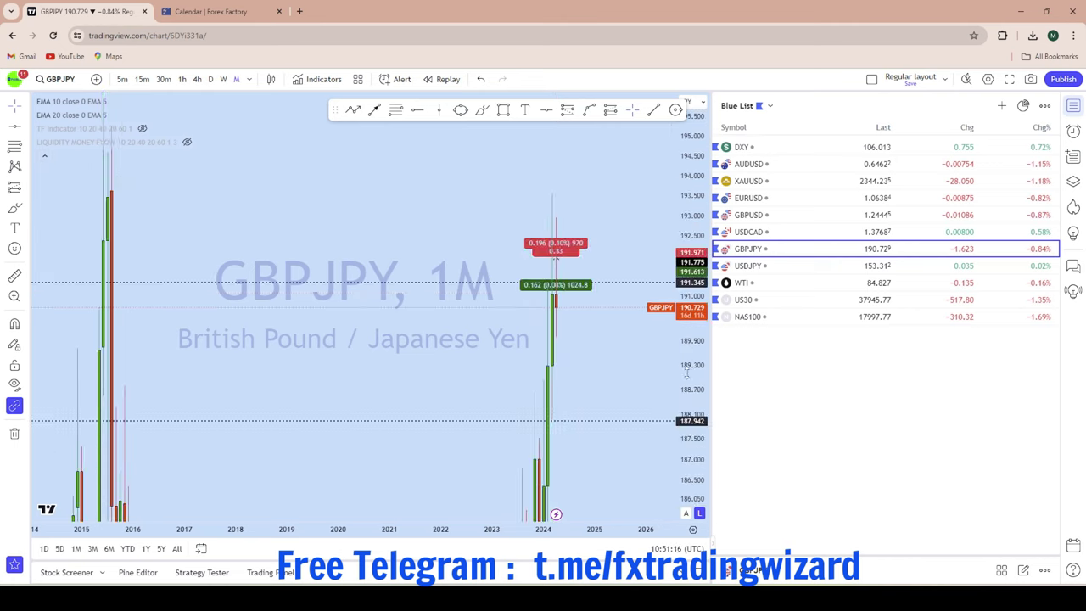
scroll(675, 255, up, 4)
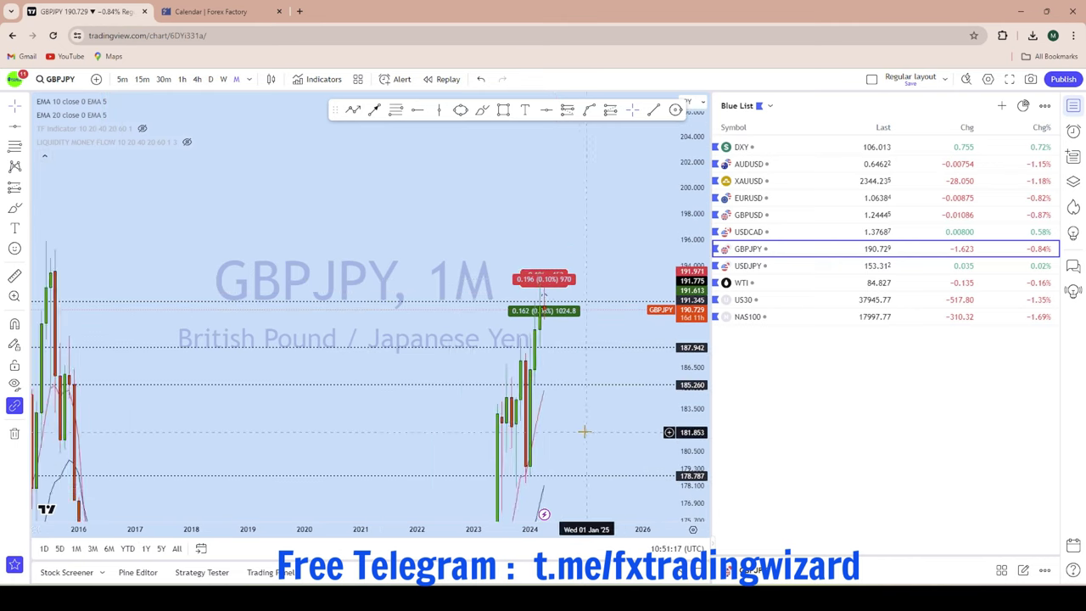
click(14, 433)
click(85, 429)
scroll(385, 230, up, 2)
scroll(399, 238, down, 3)
drag(499, 263, 574, 274)
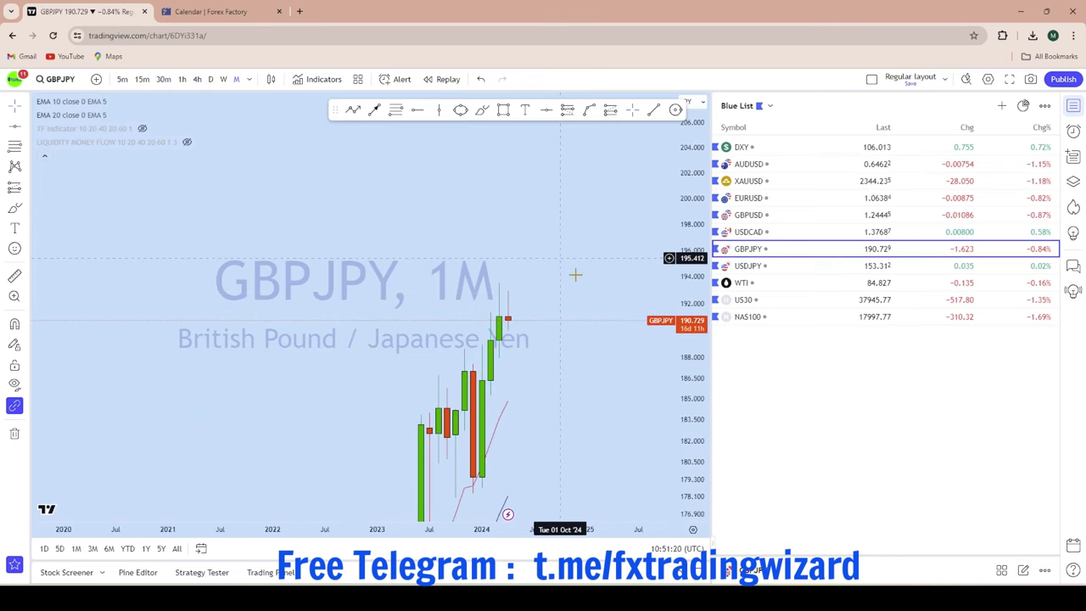
drag(697, 431, 686, 162)
scroll(628, 195, up, 4)
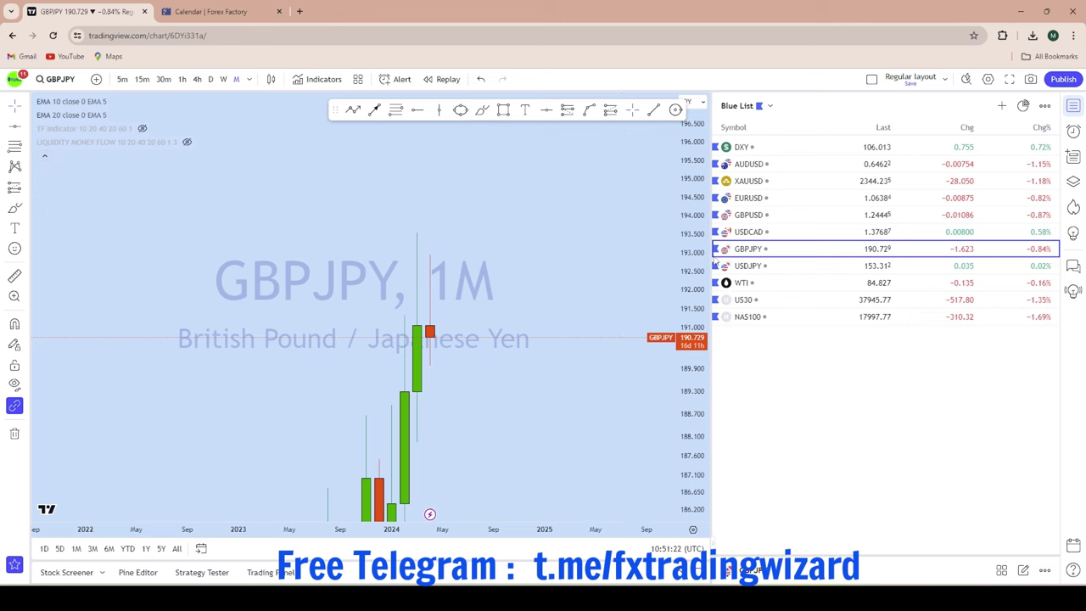
Examine the latest GBPJPY monthly candles and their wicks, from the January 2024 low up to the current candle
drag(687, 219, 684, 433)
scroll(516, 421, up, 3)
drag(431, 444, 534, 286)
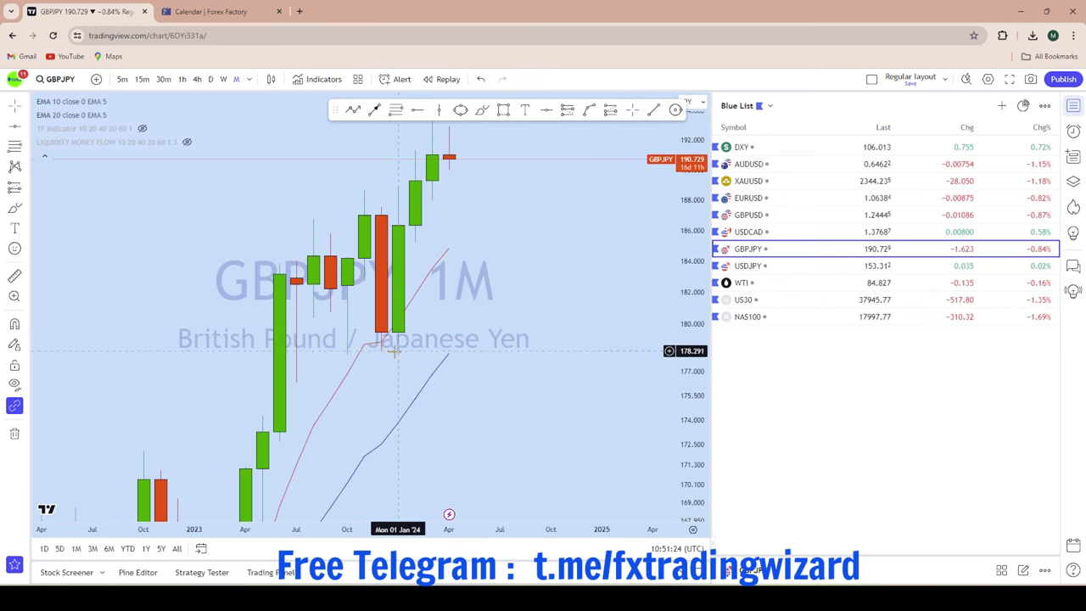
drag(503, 204, 483, 307)
scroll(483, 308, down, 2)
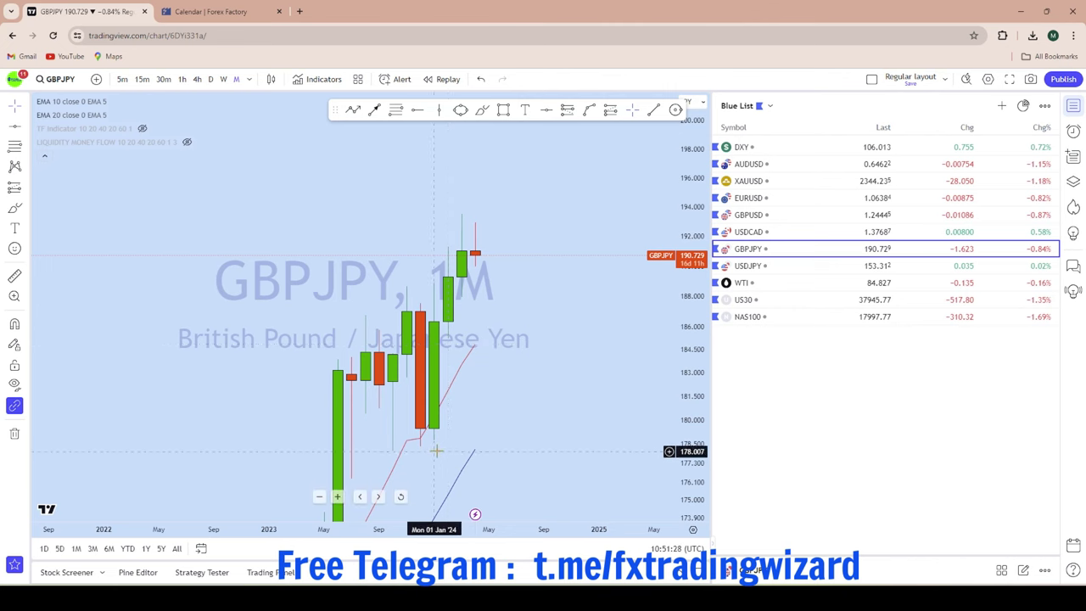
drag(523, 193, 531, 206)
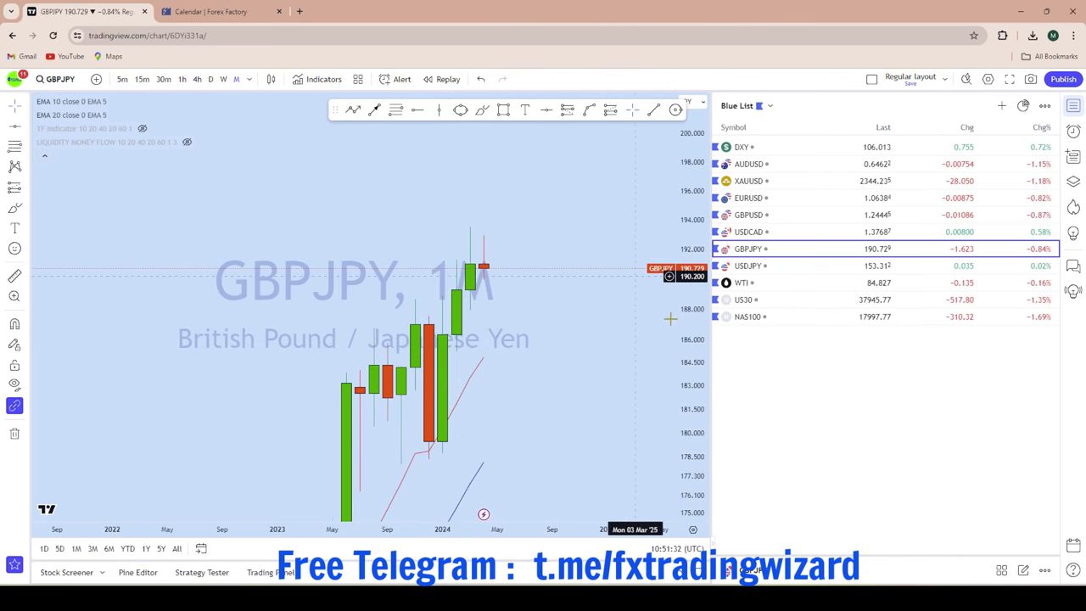
drag(696, 370, 598, 84)
drag(556, 175, 557, 224)
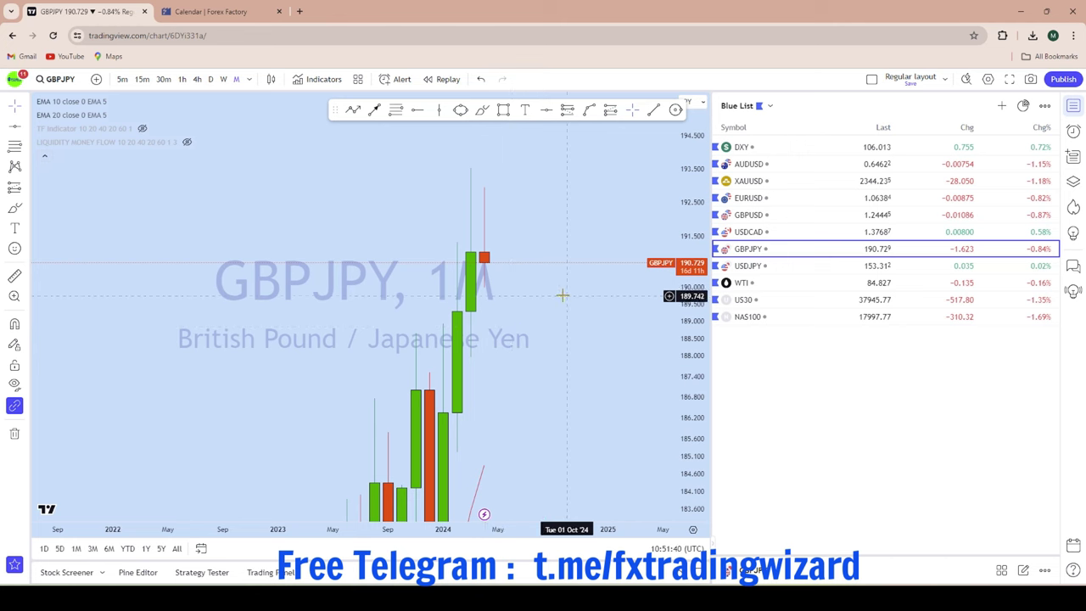
drag(702, 370, 558, 291)
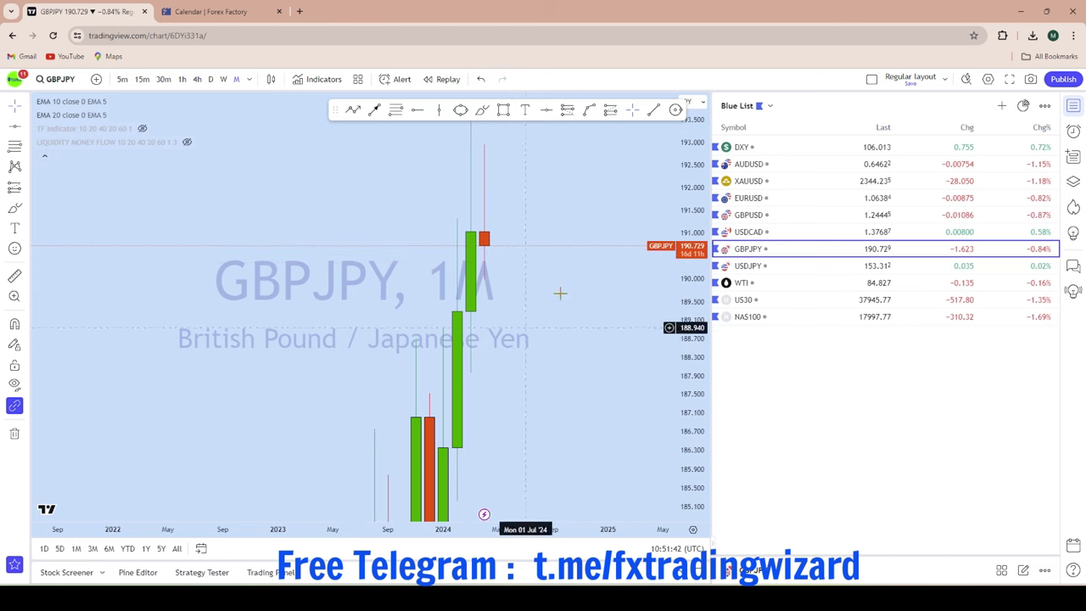
Switch GBPJPY to the weekly timeframe and examine the latest candles relative to the moving averages
click(223, 79)
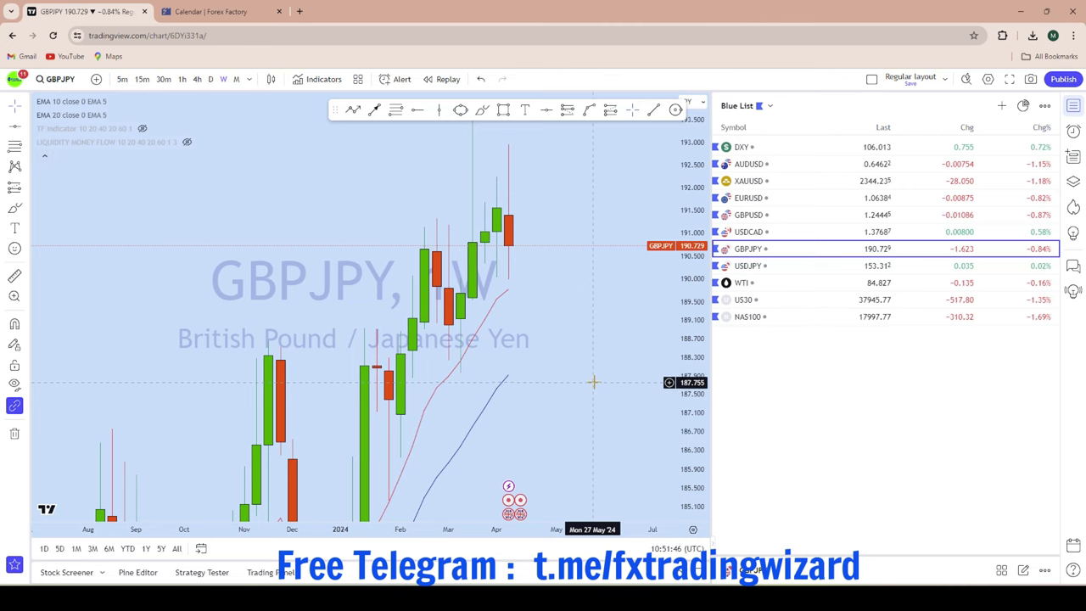
scroll(650, 349, down, 3)
drag(689, 326, 689, 356)
scroll(569, 308, up, 4)
click(15, 114)
drag(560, 208, 565, 374)
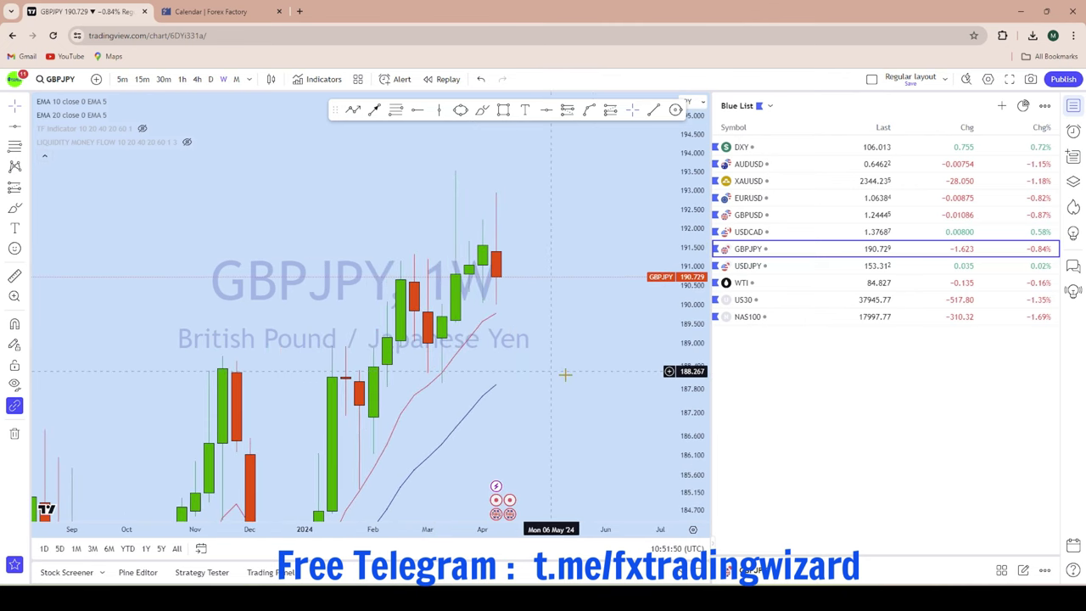
scroll(585, 298, up, 2)
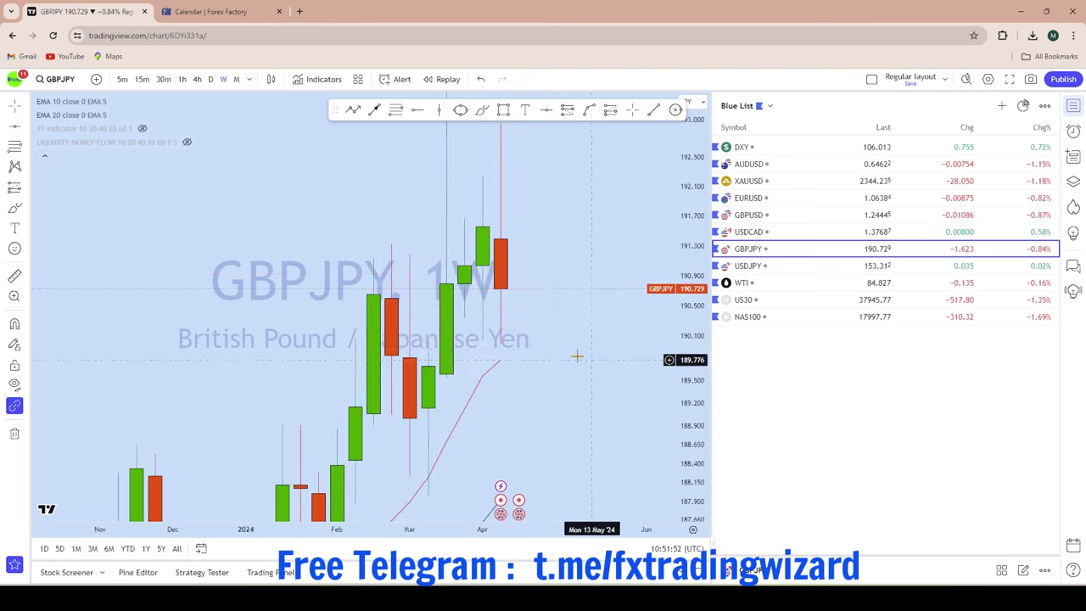
scroll(553, 339, down, 3)
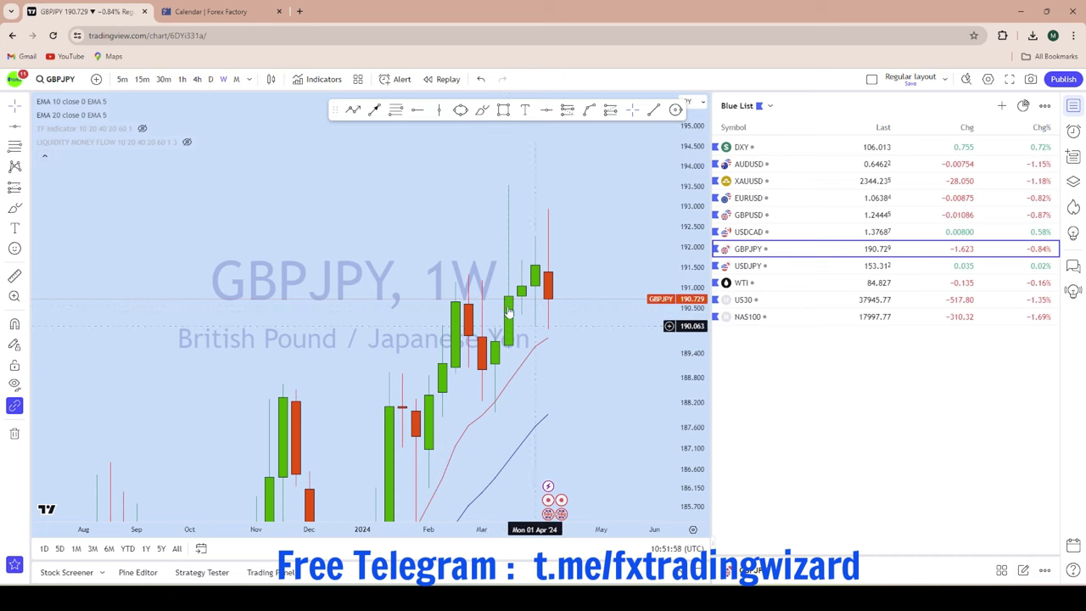
scroll(623, 393, up, 1)
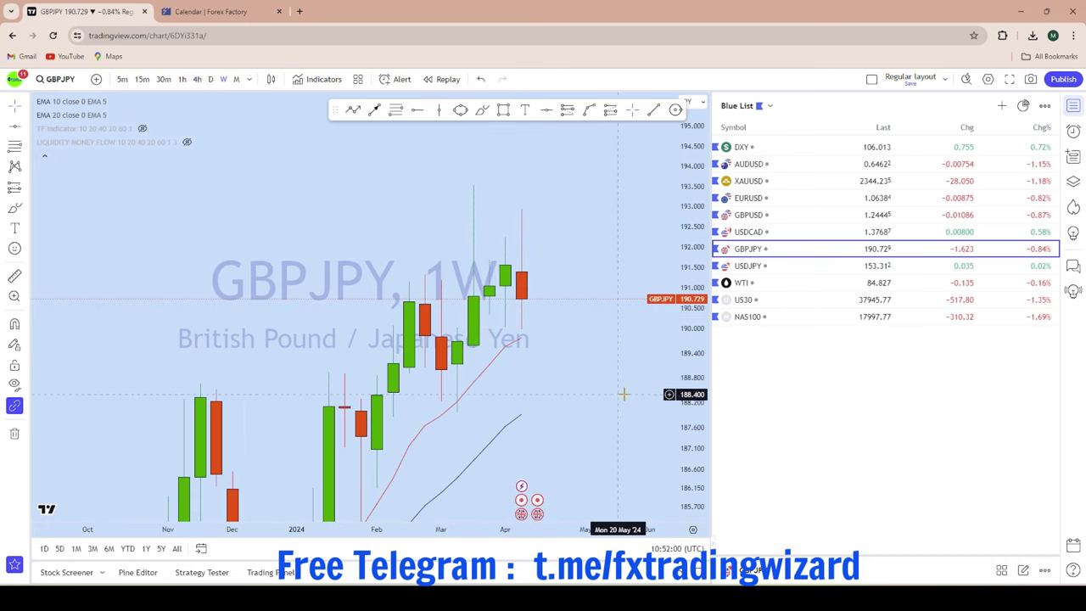
scroll(632, 395, up, 2)
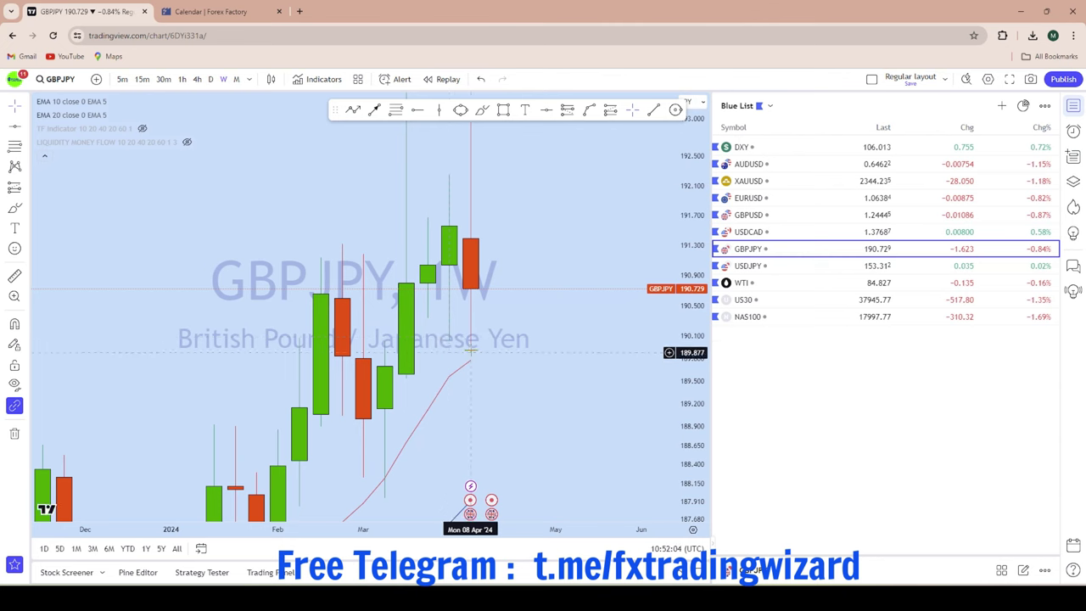
Place a horizontal line at 190.035, at the low of the latest weekly candle
click(545, 110)
scroll(509, 340, down, 2)
click(322, 340)
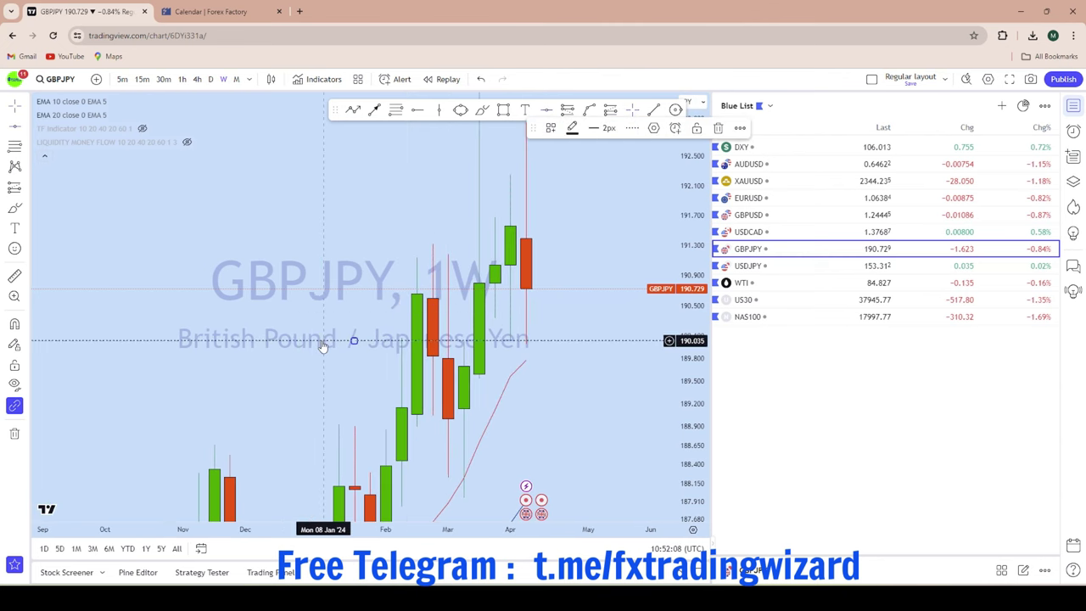
scroll(407, 344, up, 2)
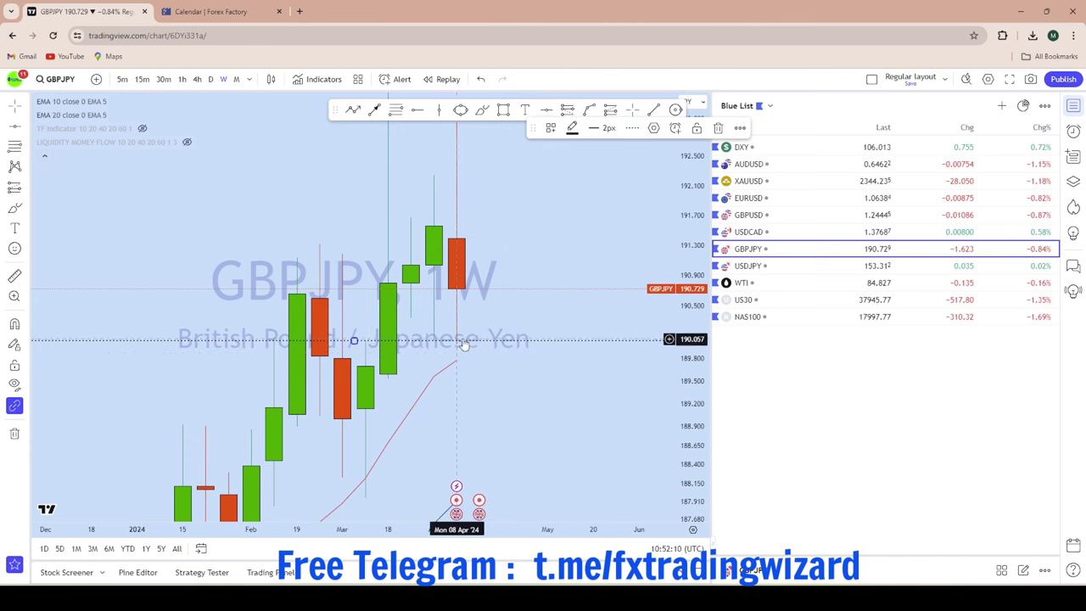
scroll(548, 363, down, 3)
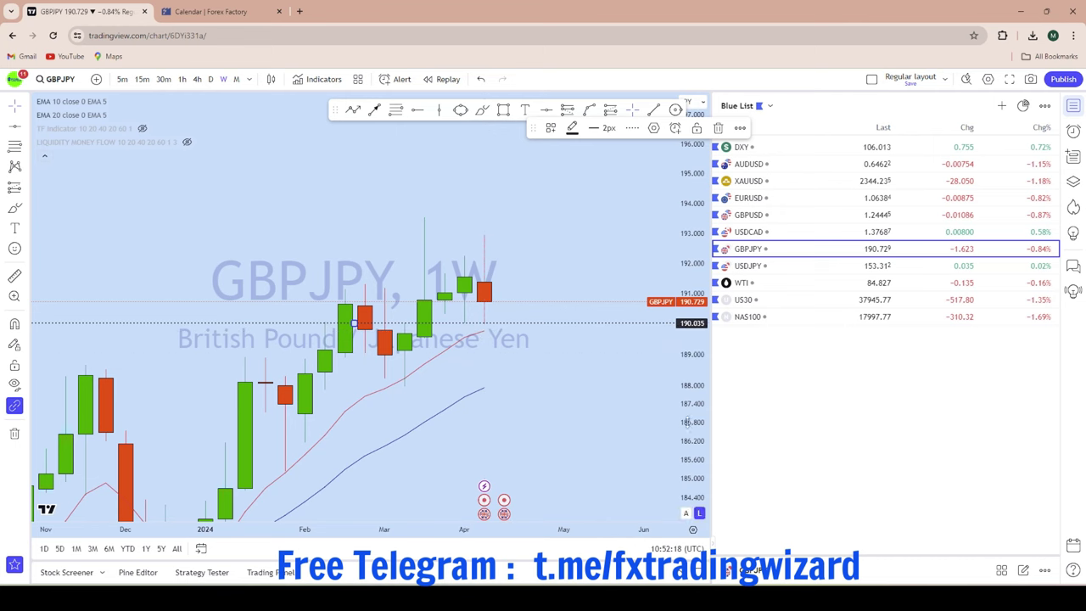
Examine the weekly GBPJPY candles above the 190.035 line, including the long upper wicks of the recent weeks
drag(687, 423, 711, 224)
scroll(648, 211, down, 3)
click(598, 228)
drag(597, 229, 577, 231)
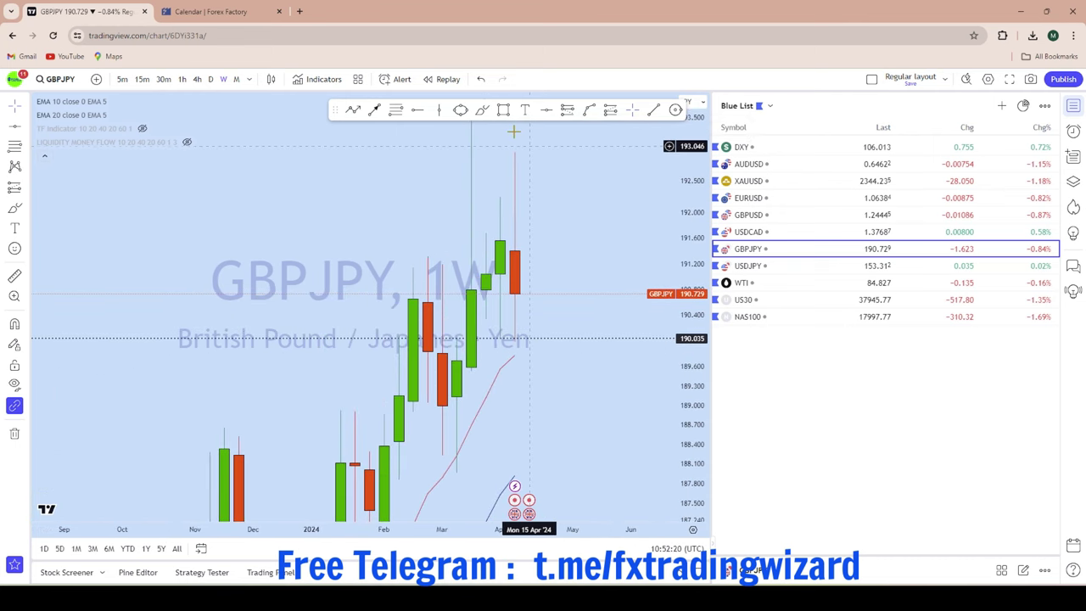
scroll(632, 226, down, 4)
drag(703, 221, 700, 348)
scroll(578, 341, up, 4)
drag(697, 439, 684, 263)
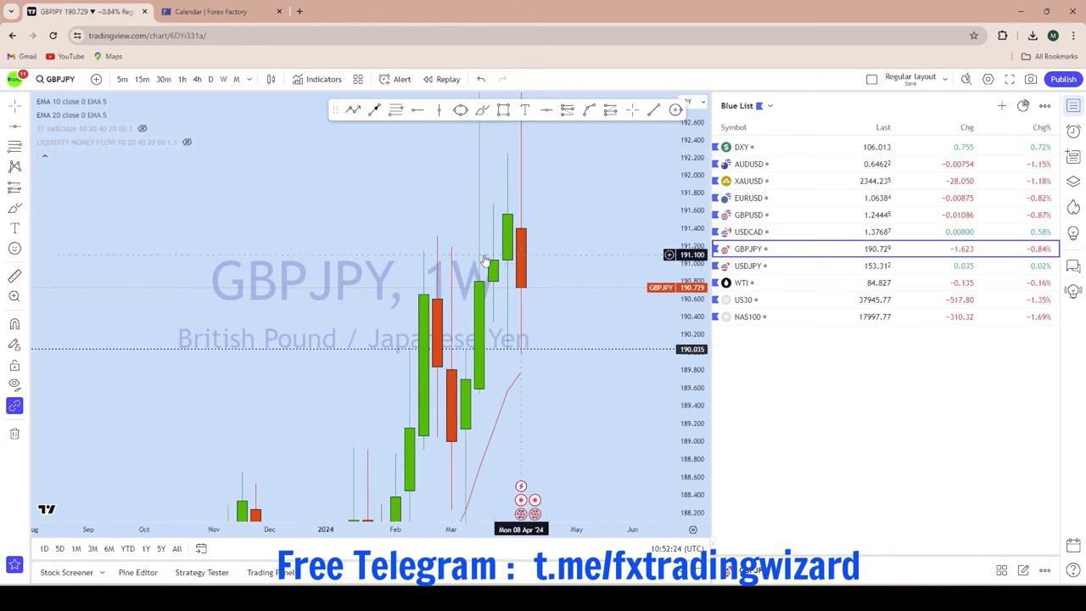
Switch GBPJPY to the daily timeframe and examine how the recent candles behave around the 190.035 line
click(211, 79)
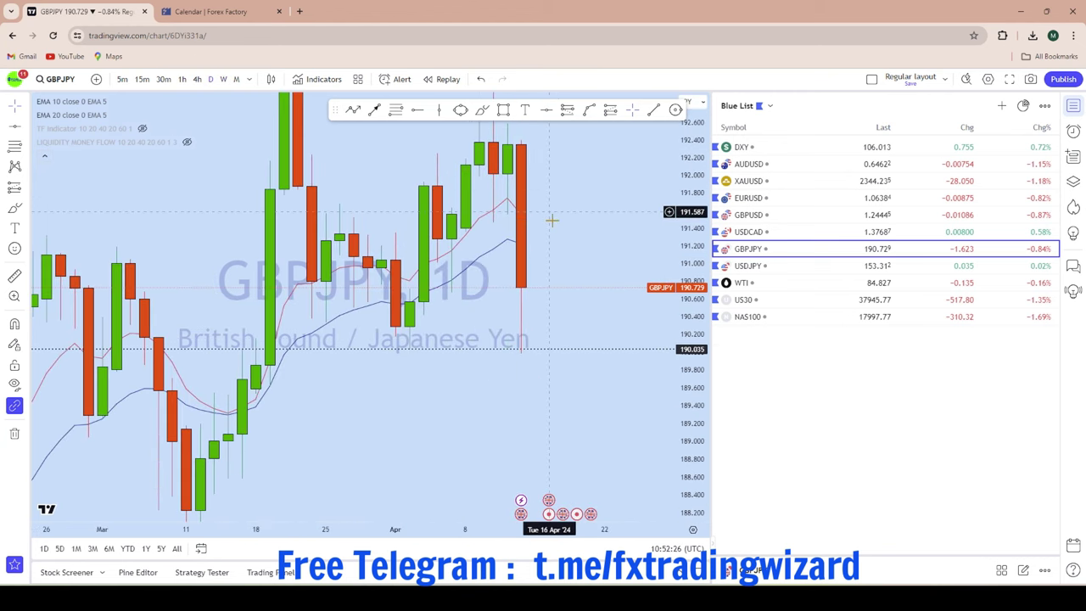
scroll(625, 228, down, 4)
drag(701, 217, 701, 378)
scroll(622, 251, up, 3)
drag(591, 227, 554, 225)
scroll(599, 227, up, 2)
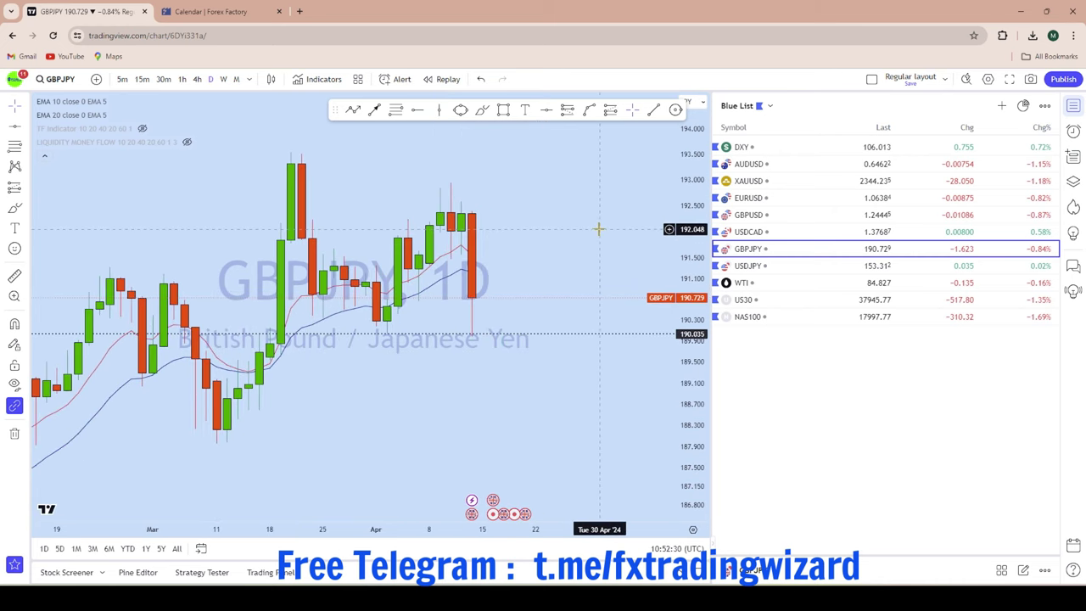
scroll(599, 228, down, 2)
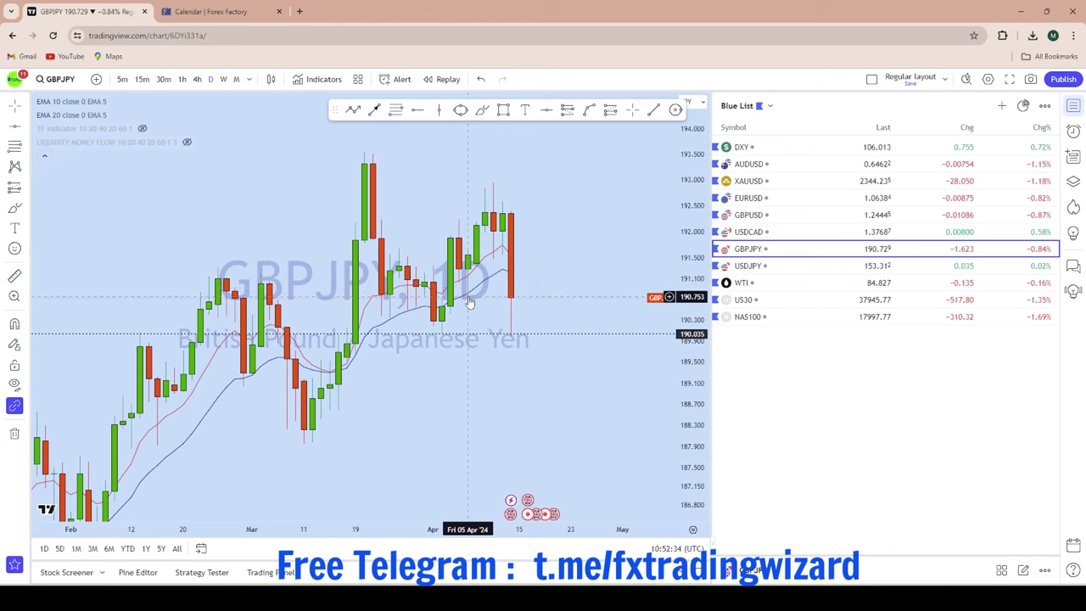
scroll(532, 181, up, 1)
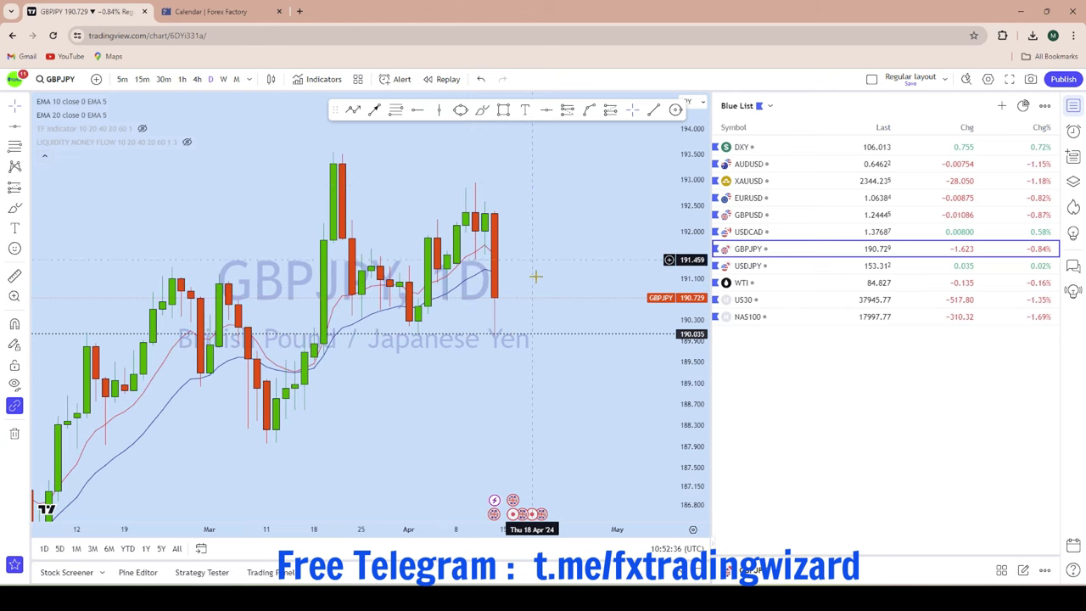
scroll(543, 386, down, 2)
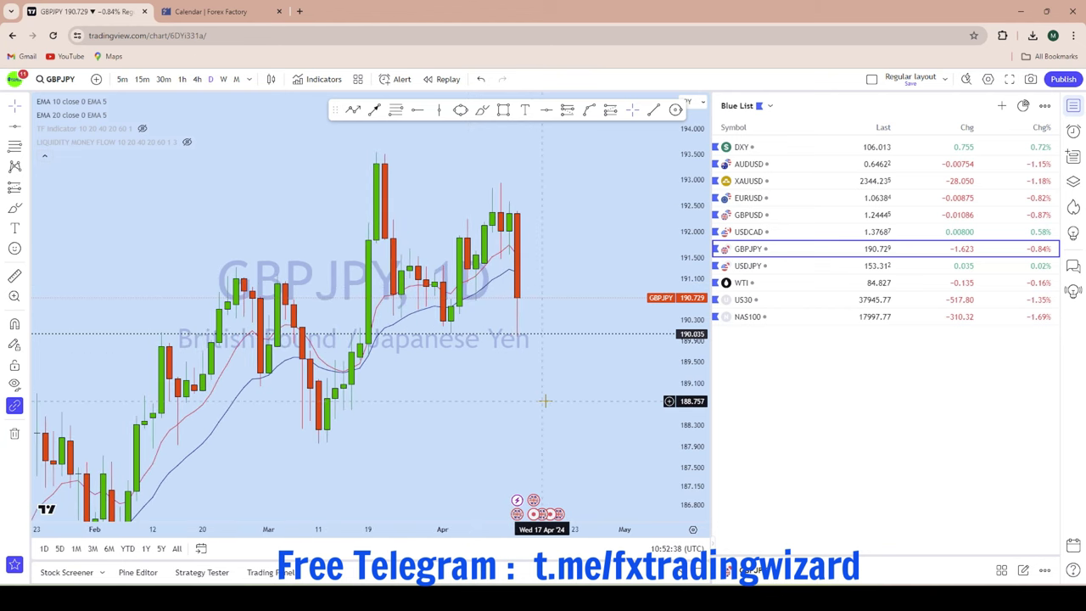
scroll(544, 400, up, 1)
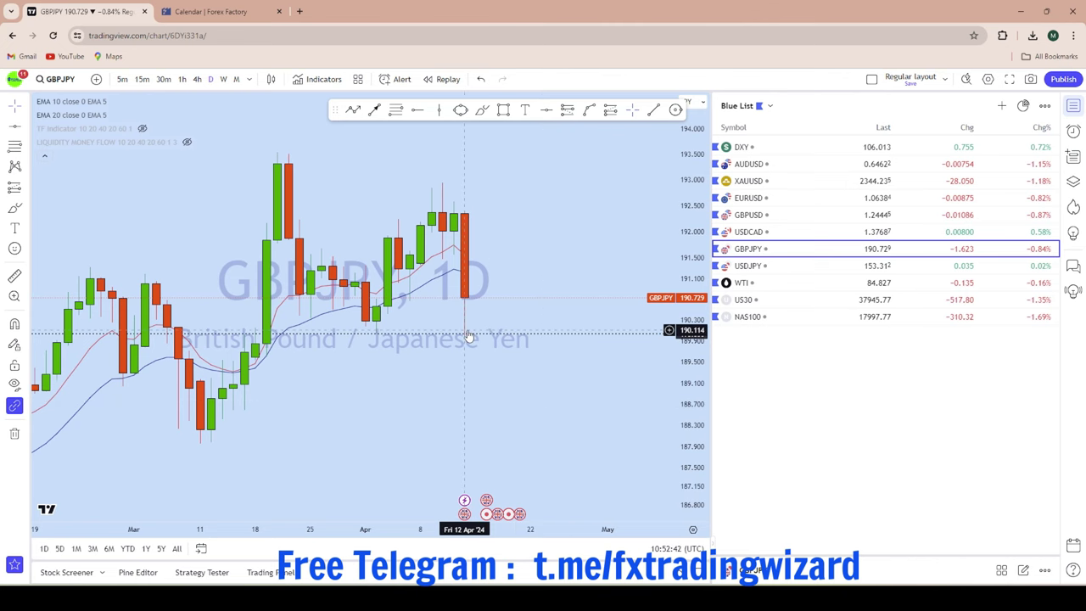
scroll(469, 335, down, 2)
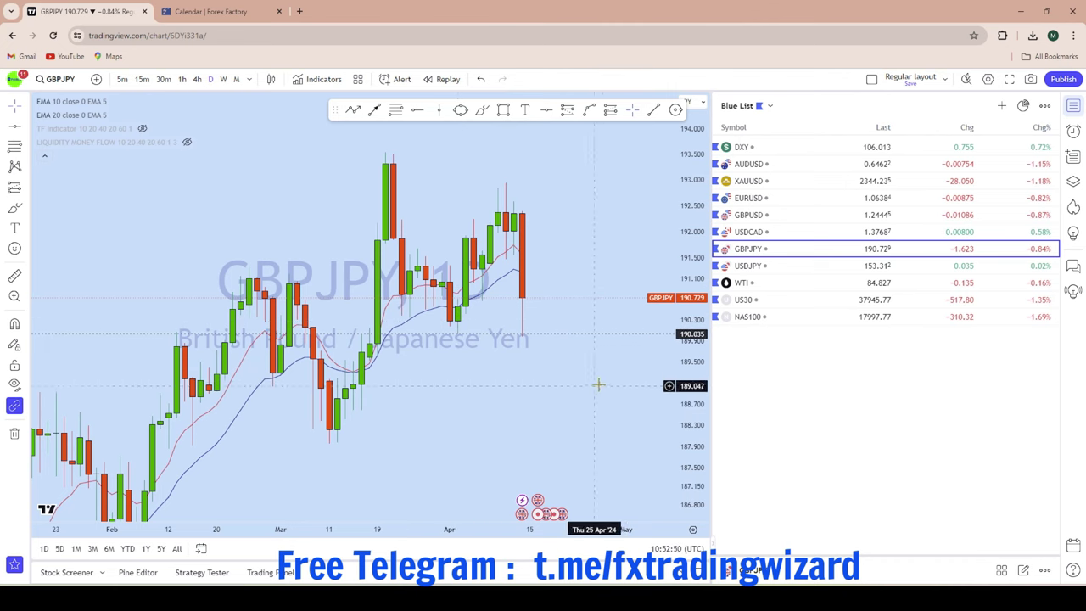
Brush a curved rising arrow from the latest daily candle, from about 190.75 up to about 193.2, and undo it
click(489, 114)
mouse_move(522, 295)
mouse_down()
mouse_move(526, 312)
mouse_move(563, 182)
mouse_move(553, 178)
mouse_up()
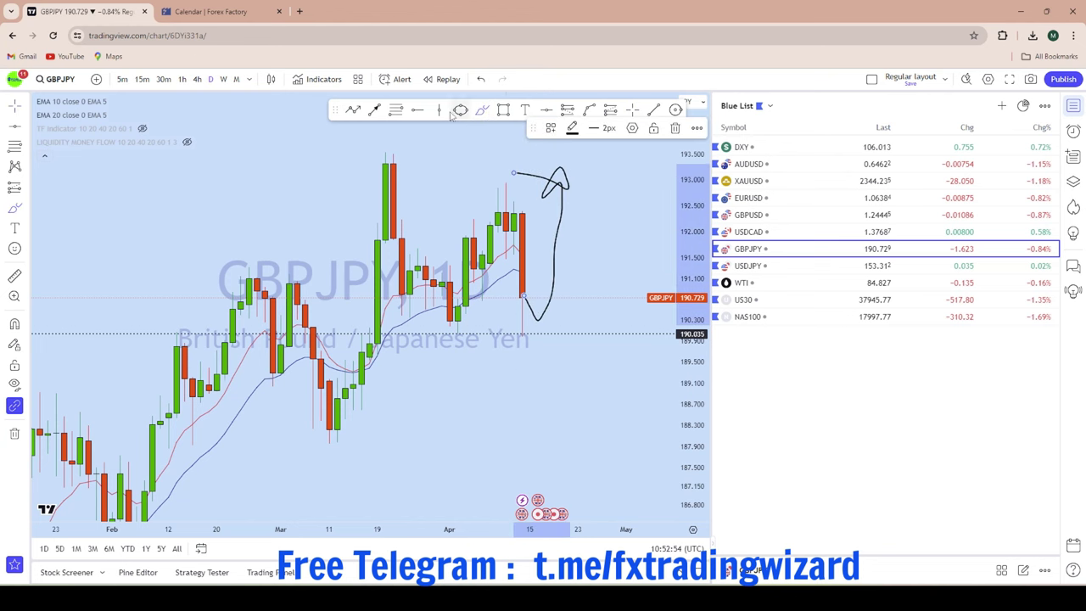
click(480, 79)
Place a horizontal line at 192.015 on the daily GBPJPY chart
scroll(617, 256, up, 2)
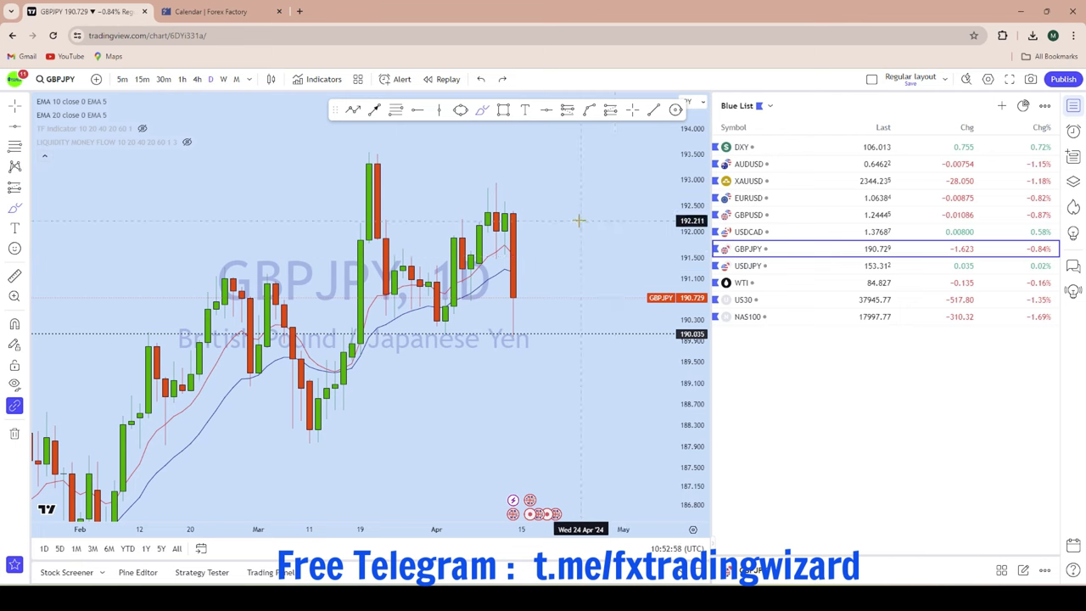
click(565, 111)
click(354, 230)
Switch GBPJPY to the 4-hour timeframe and examine the drop between the 192.015 and 190.035 lines
click(197, 78)
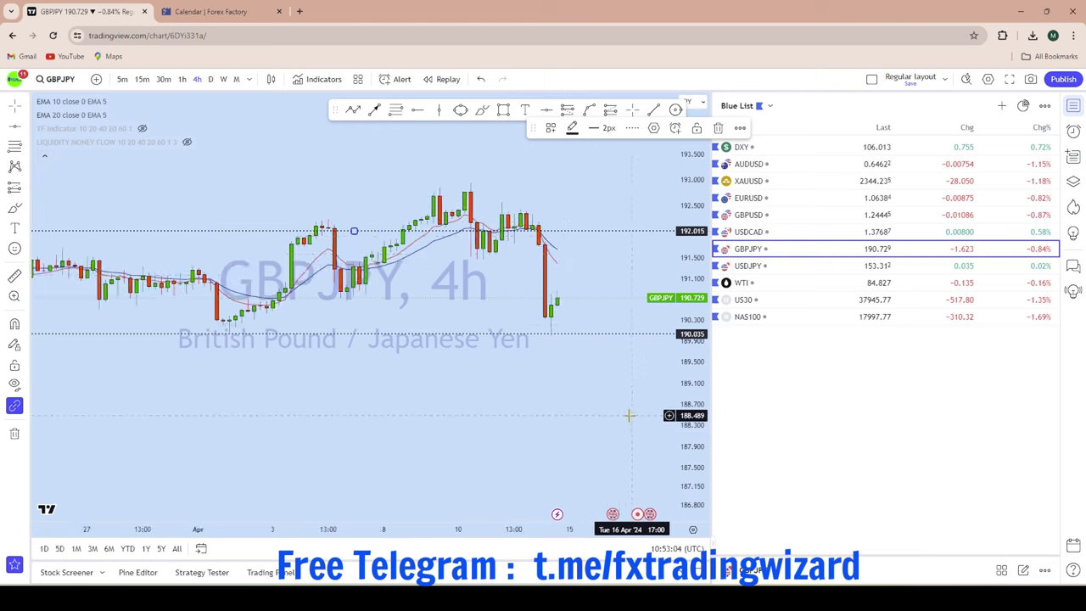
scroll(629, 415, up, 1)
drag(684, 394, 684, 254)
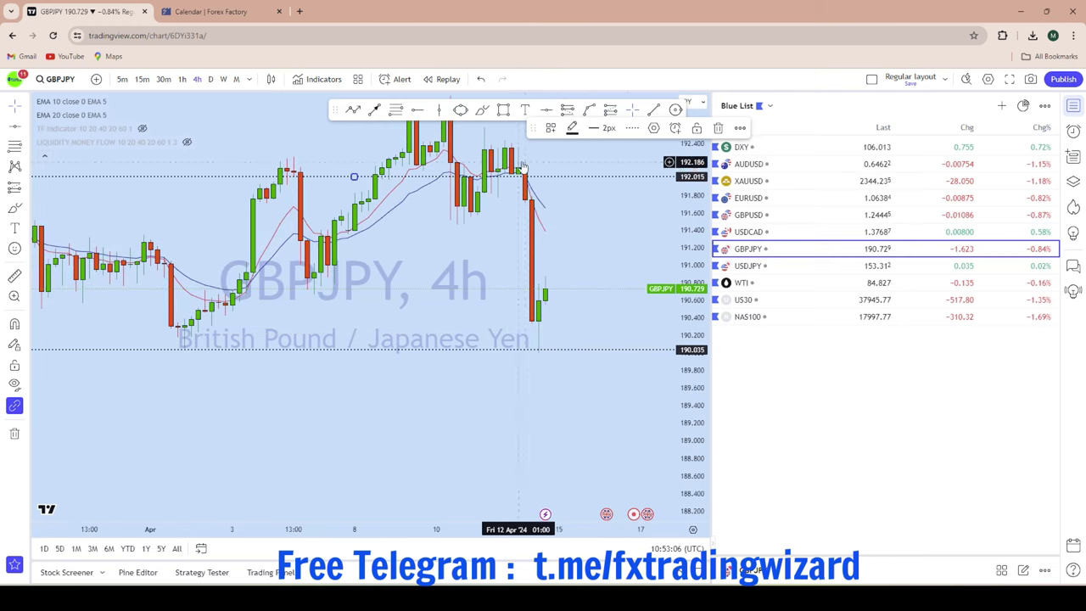
scroll(534, 382, up, 2)
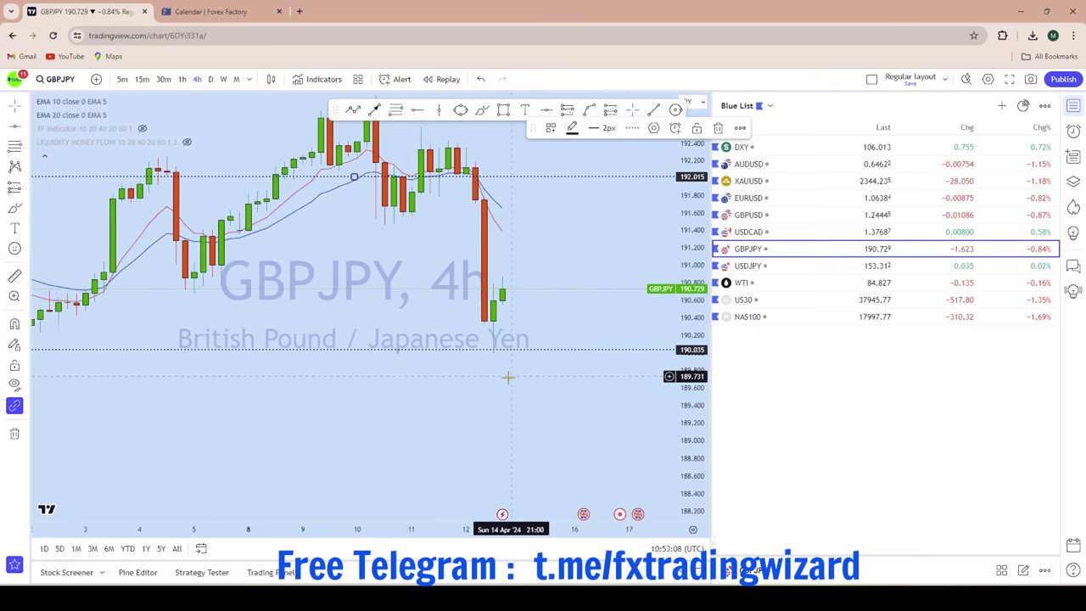
scroll(617, 373, down, 4)
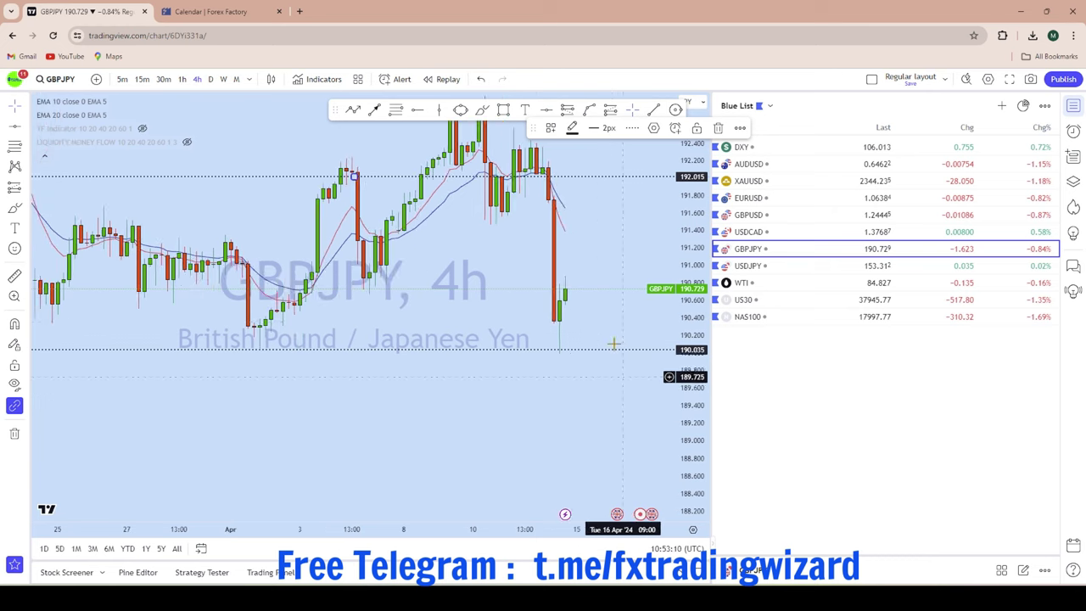
scroll(613, 343, up, 2)
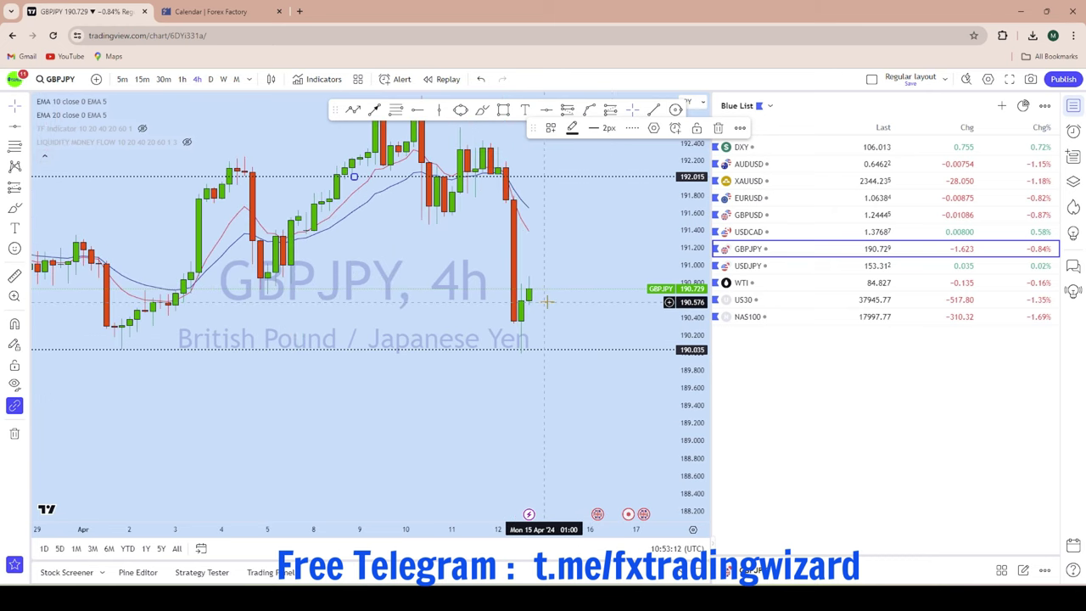
drag(696, 419, 689, 273)
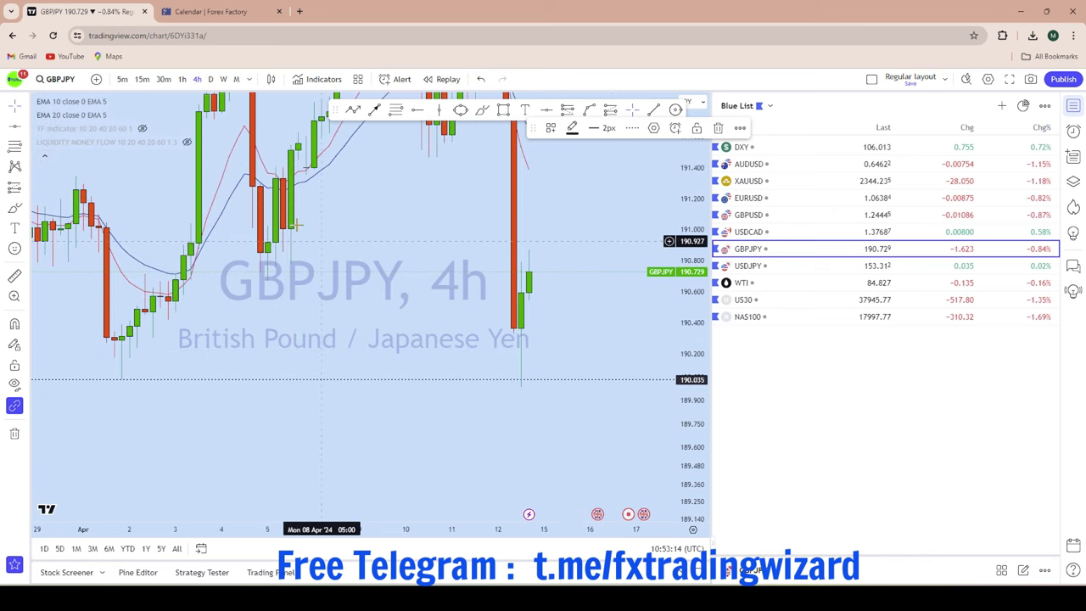
Switch GBPJPY to the 1-hour timeframe and brush a wavy rising stroke over the latest candles from about 190.75 to 190.90
click(182, 78)
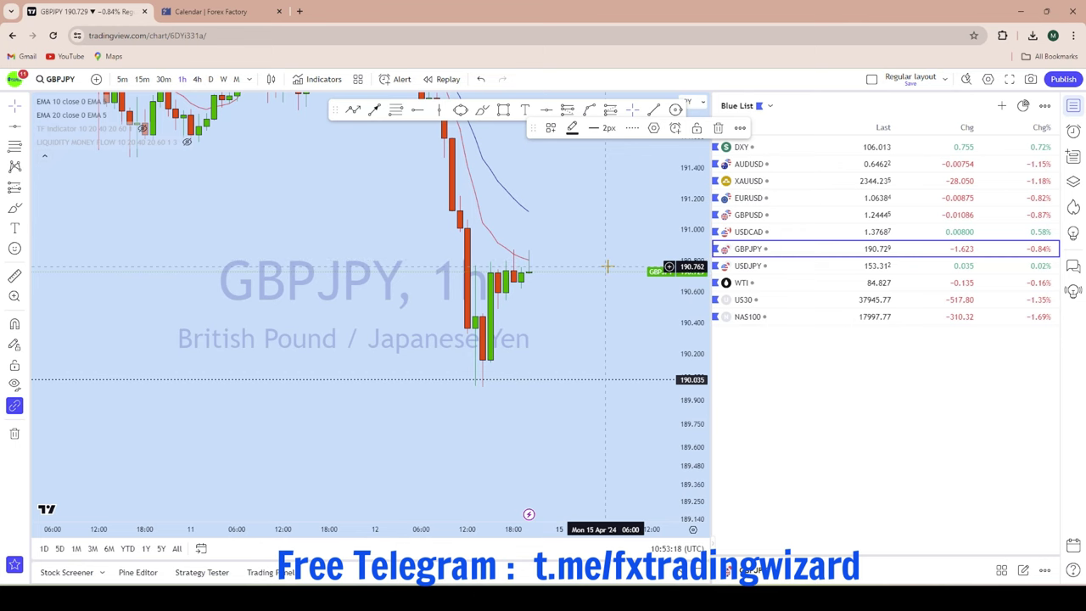
scroll(607, 266, down, 2)
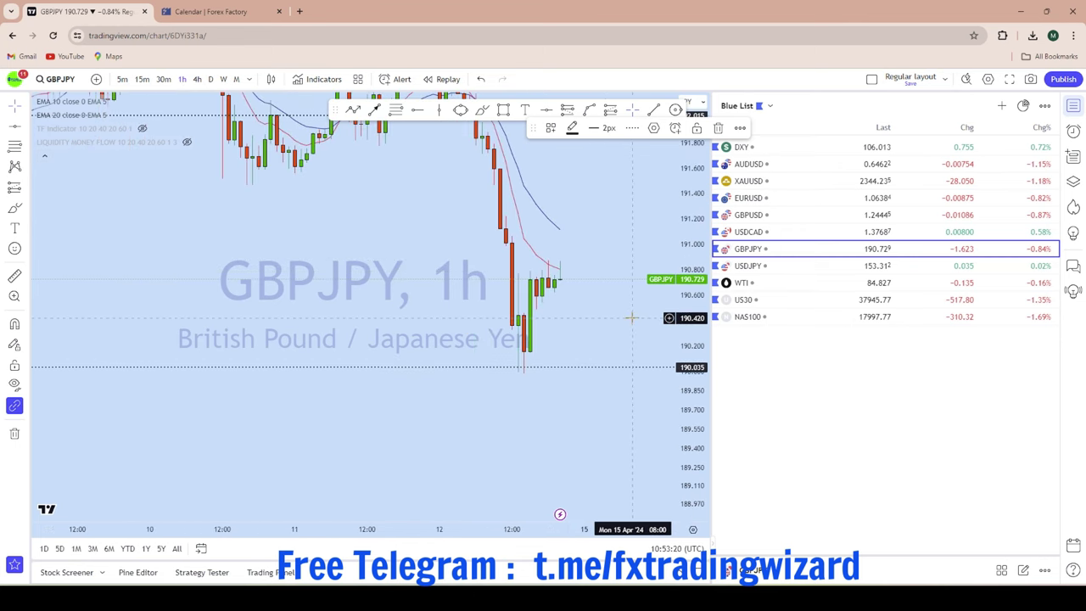
scroll(630, 317, up, 4)
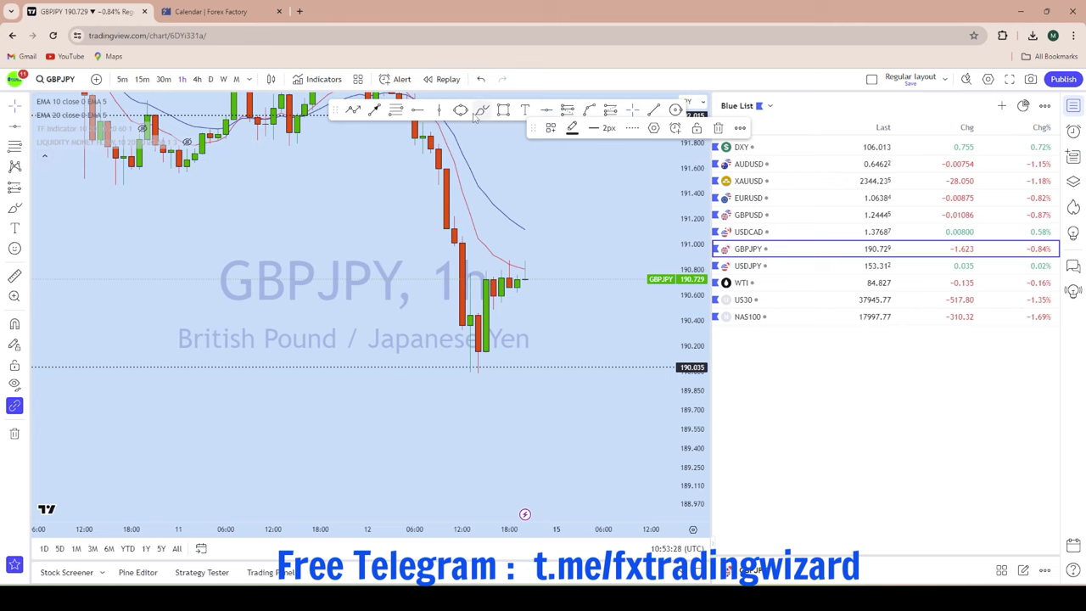
mouse_move(482, 269)
mouse_down()
mouse_move(488, 287)
mouse_move(540, 251)
mouse_up()
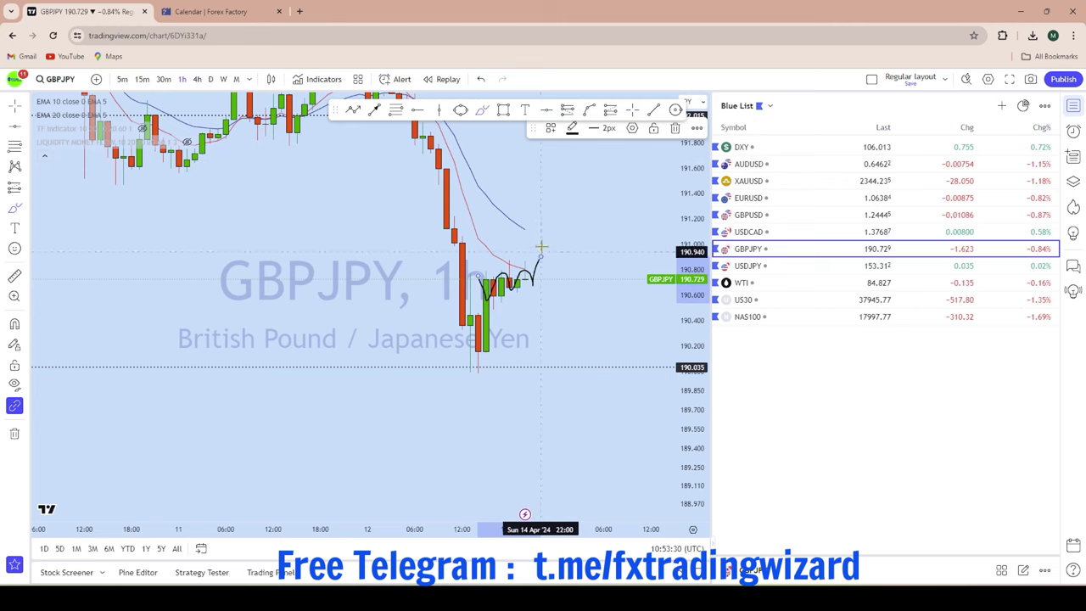
Undo the wavy brush stroke, brush a vertical line from about 190.73 down to about 190.18, and undo it
key(ctrl+z)
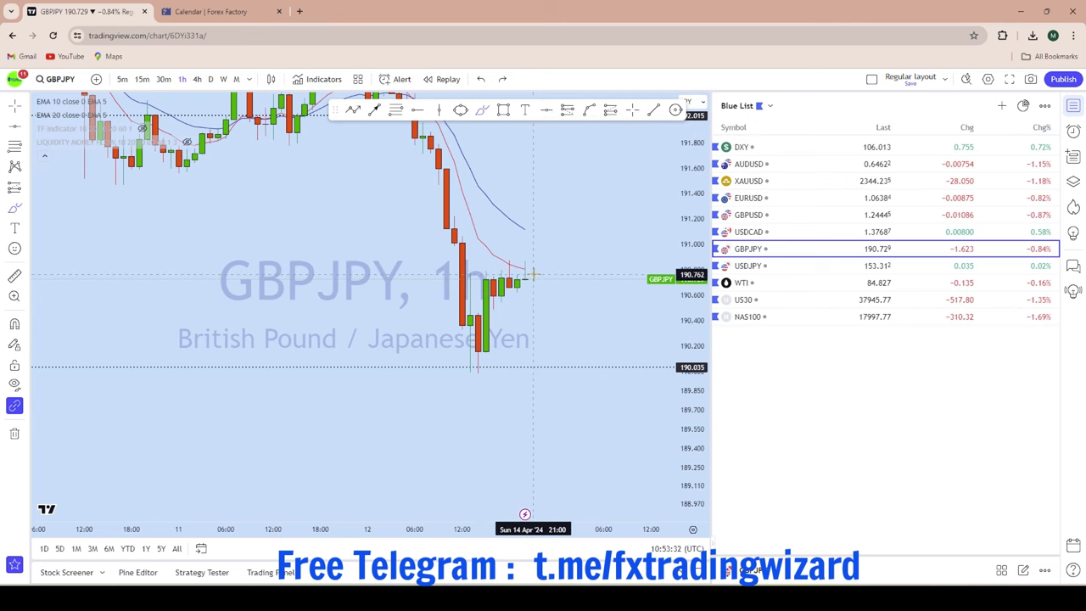
scroll(533, 274, up, 2)
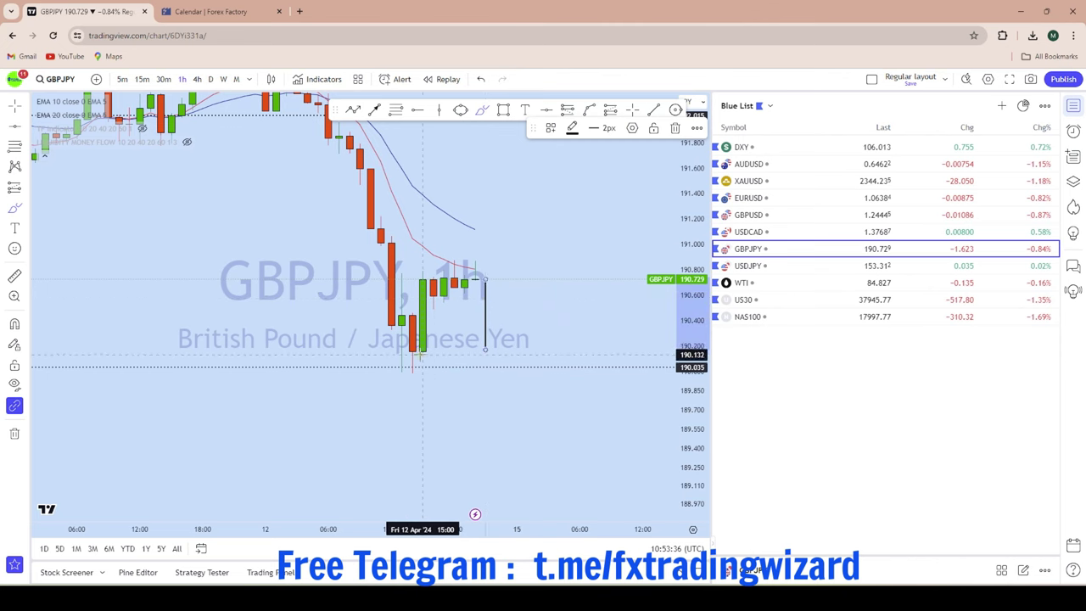
click(481, 79)
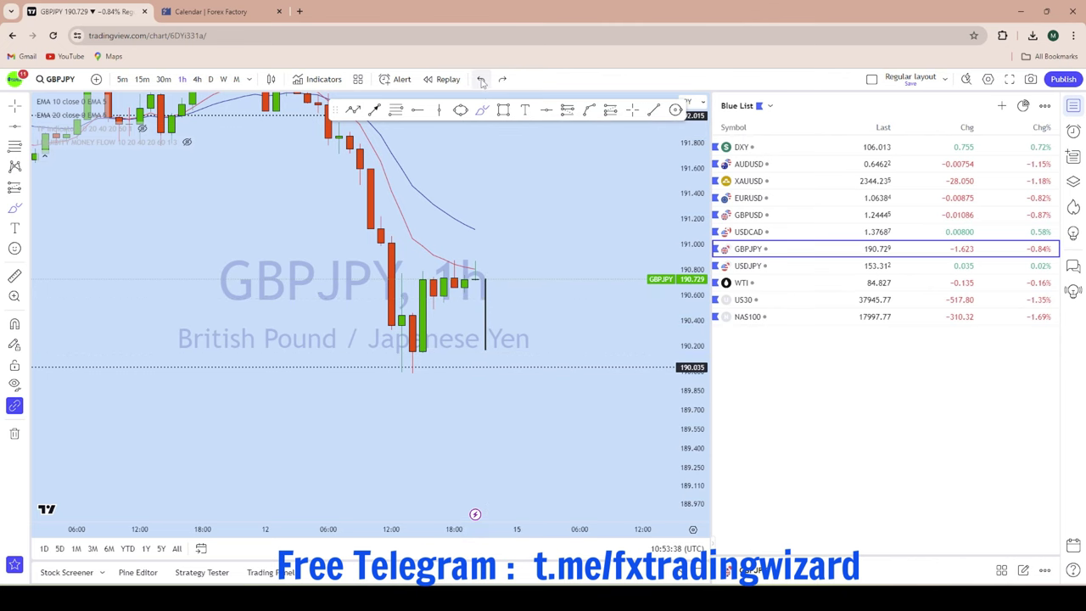
Place a horizontal line at 190.154 on the 1-hour GBPJPY chart, just above the 190.035 line
click(544, 113)
click(354, 351)
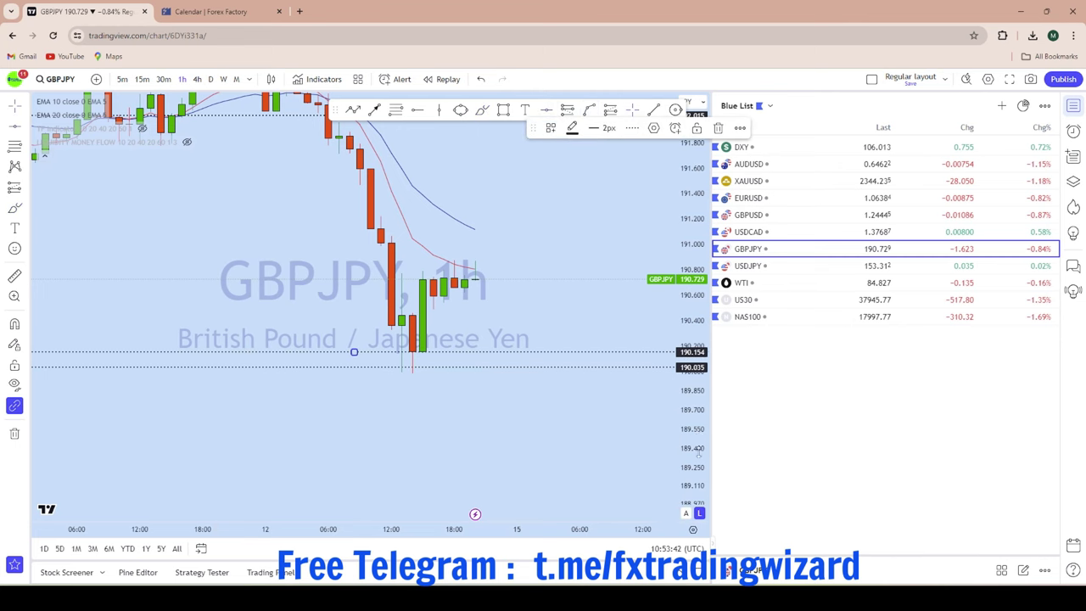
scroll(596, 325, up, 3)
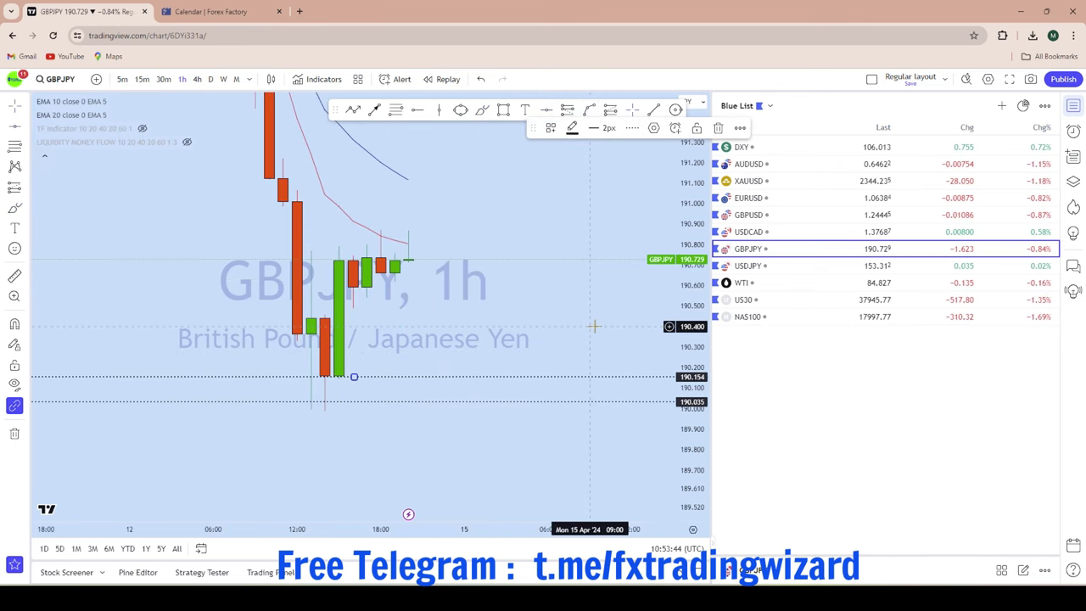
scroll(594, 326, down, 2)
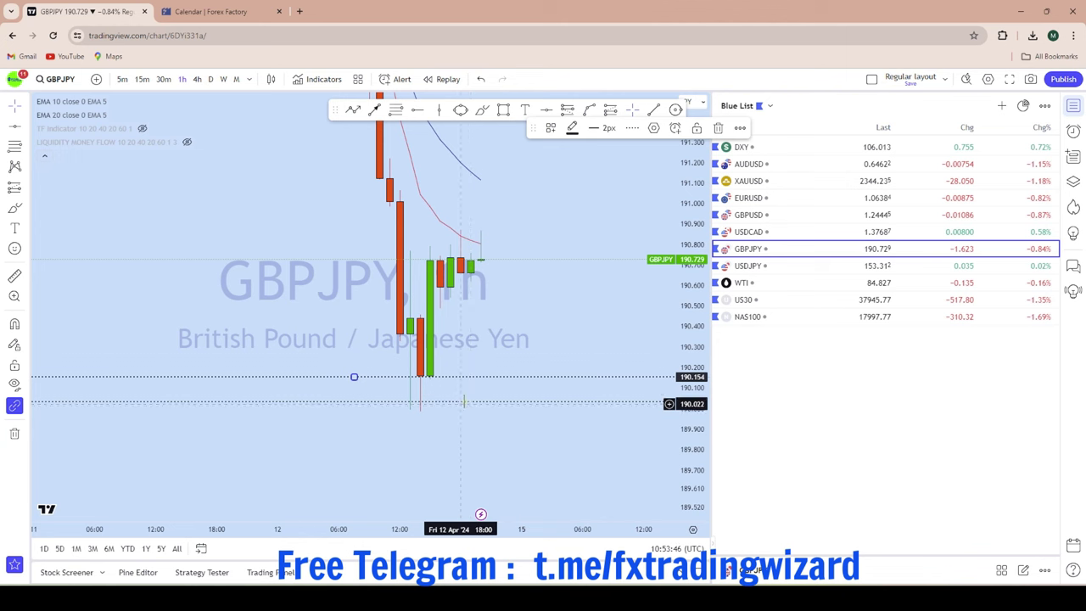
scroll(458, 343, up, 4)
scroll(509, 254, down, 4)
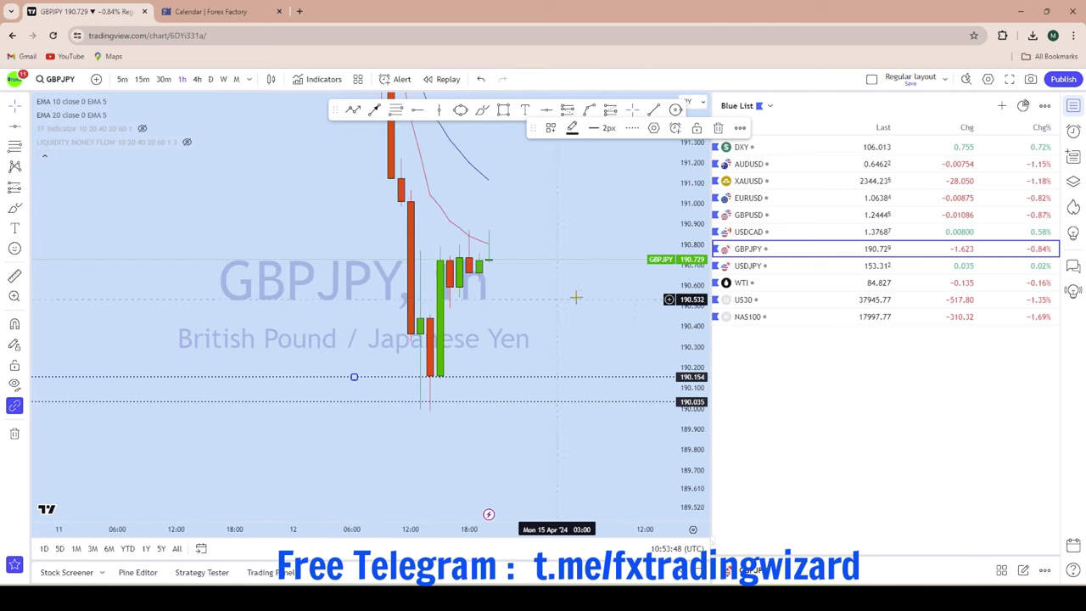
Draw a small ellipse around the 190.154 line, just to the right of the recent low's candles
drag(689, 224, 679, 376)
scroll(526, 321, down, 3)
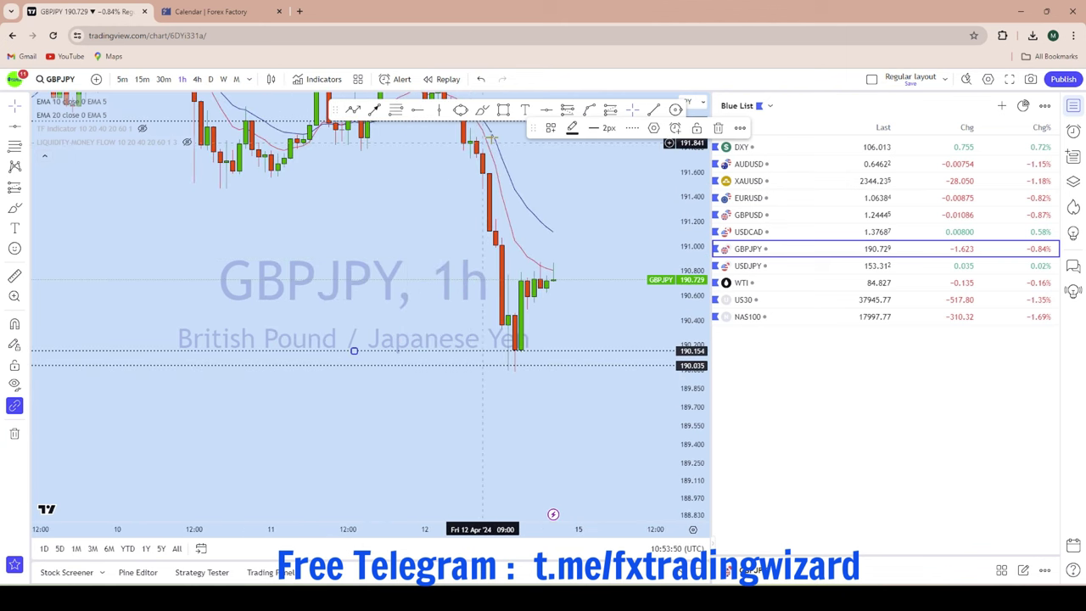
click(460, 110)
click(554, 336)
drag(626, 309, 439, 368)
scroll(482, 347, down, 3)
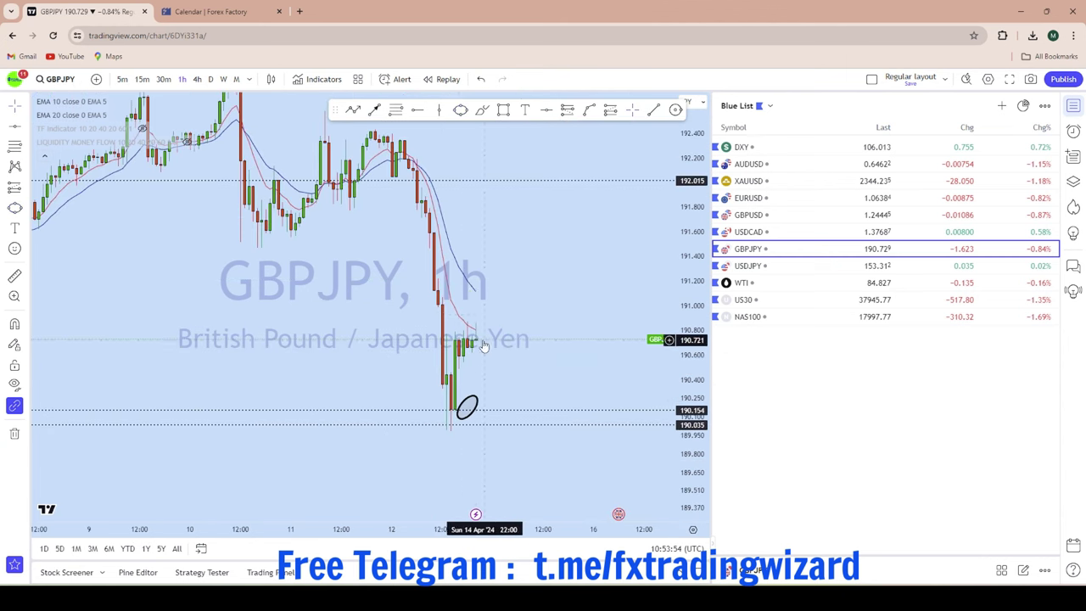
Draw a rising arrow from the ellipse at about 190.136 up to the 192.015 line
click(463, 413)
drag(472, 411, 563, 181)
scroll(606, 309, up, 2)
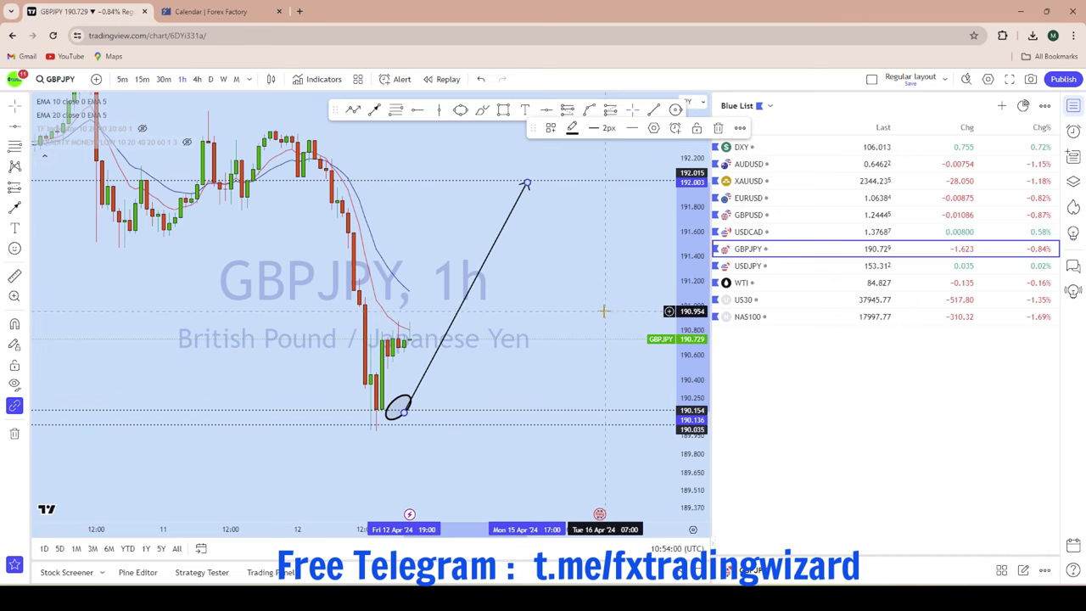
Open the USDJPY chart and switch it to the monthly timeframe
click(817, 267)
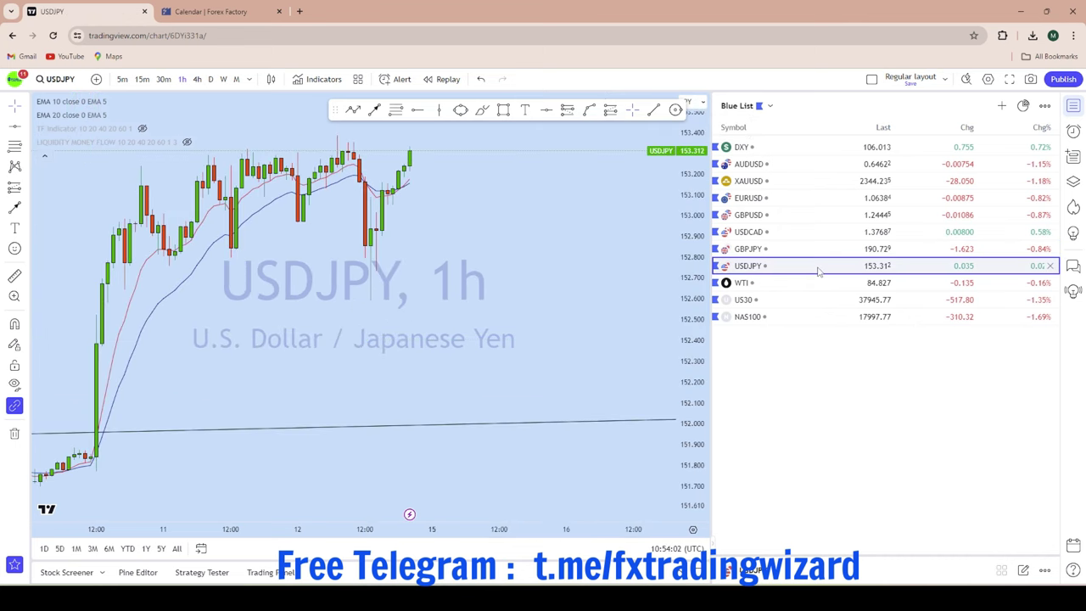
scroll(434, 285, up, 1)
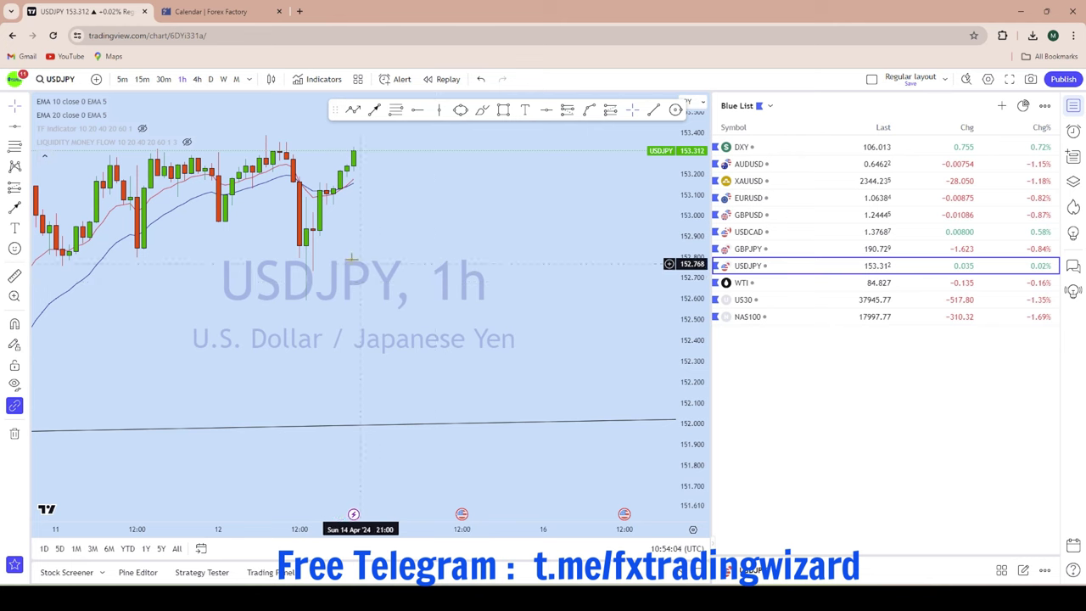
click(9, 107)
drag(493, 229, 490, 291)
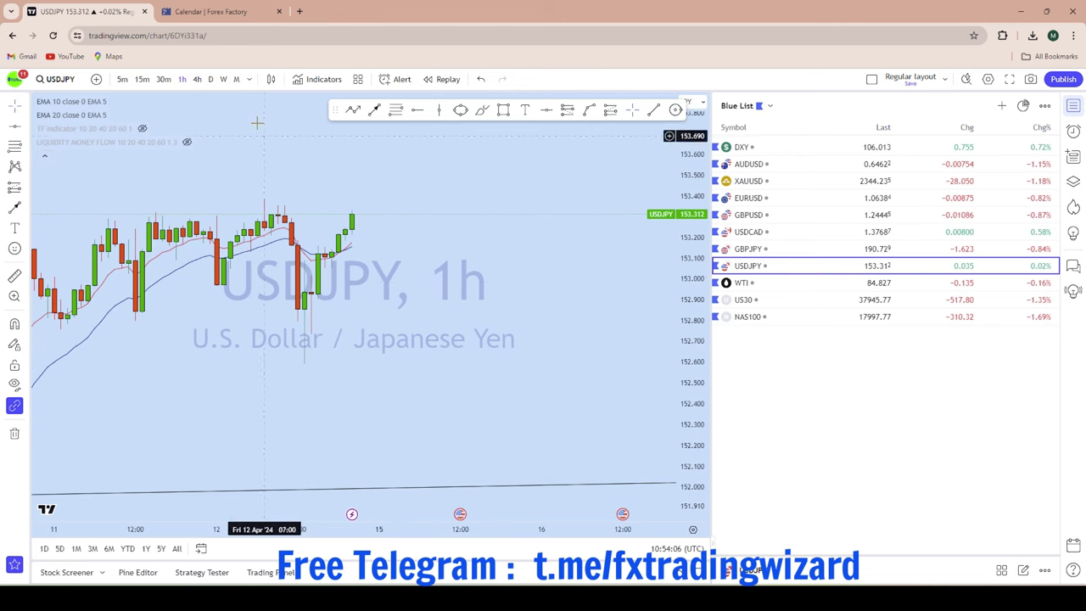
click(237, 78)
scroll(606, 230, down, 3)
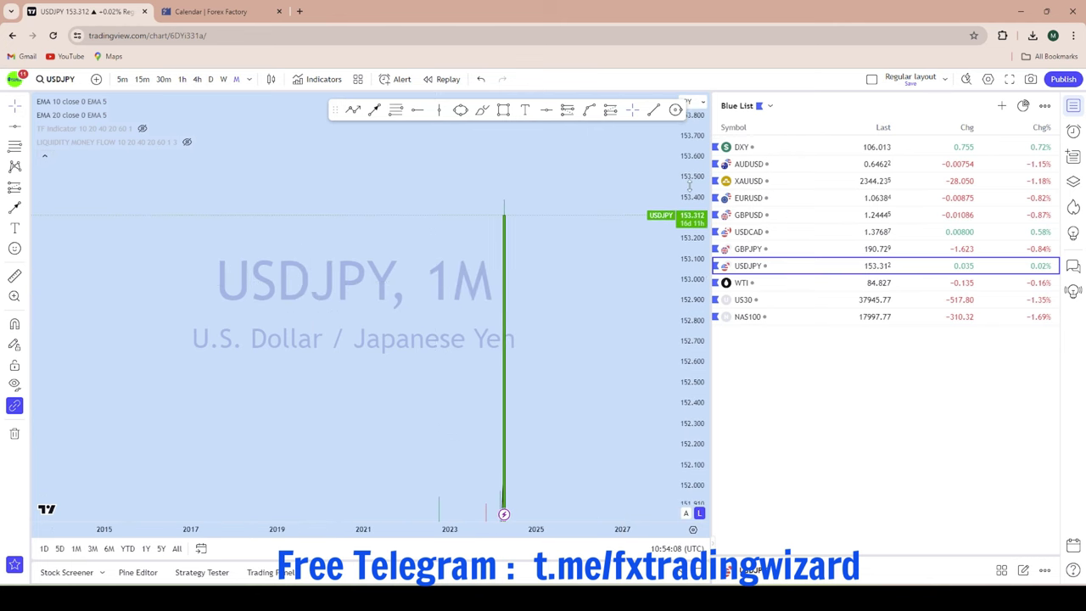
scroll(519, 413, up, 5)
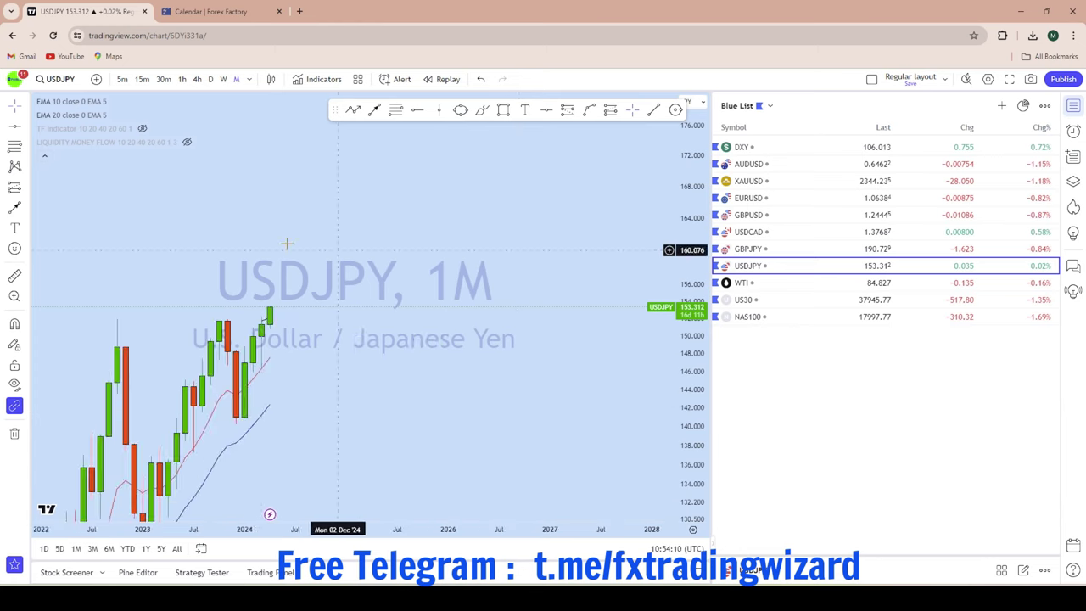
Remove the existing drawings from the USDJPY chart
drag(153, 264, 372, 266)
click(26, 433)
click(78, 433)
scroll(308, 392, up, 3)
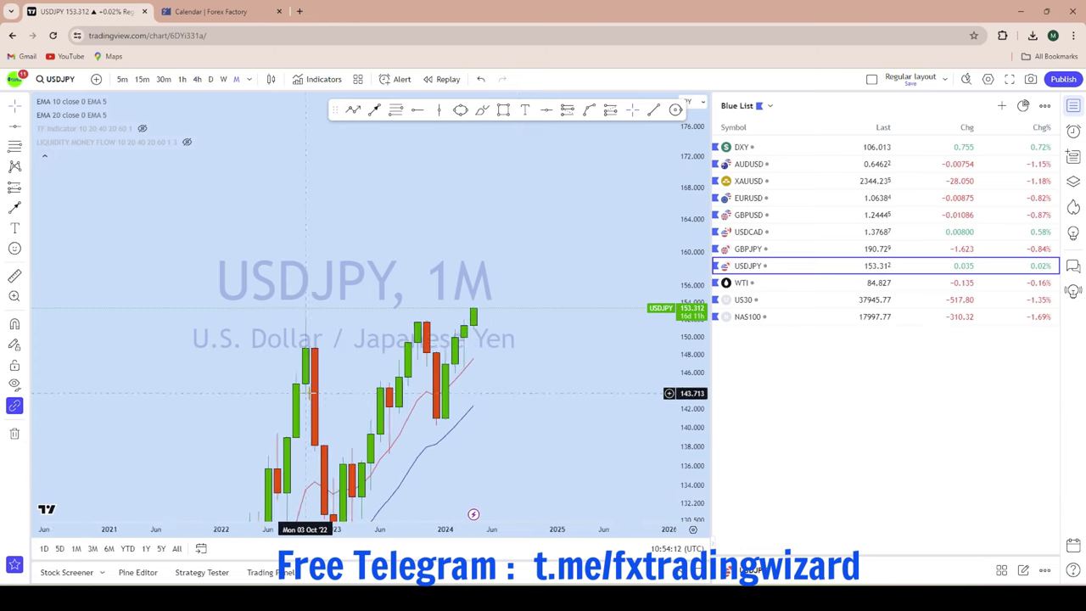
Place a horizontal line at 151.863 on the monthly USDJPY chart, along the October 2022 high
scroll(393, 356, down, 3)
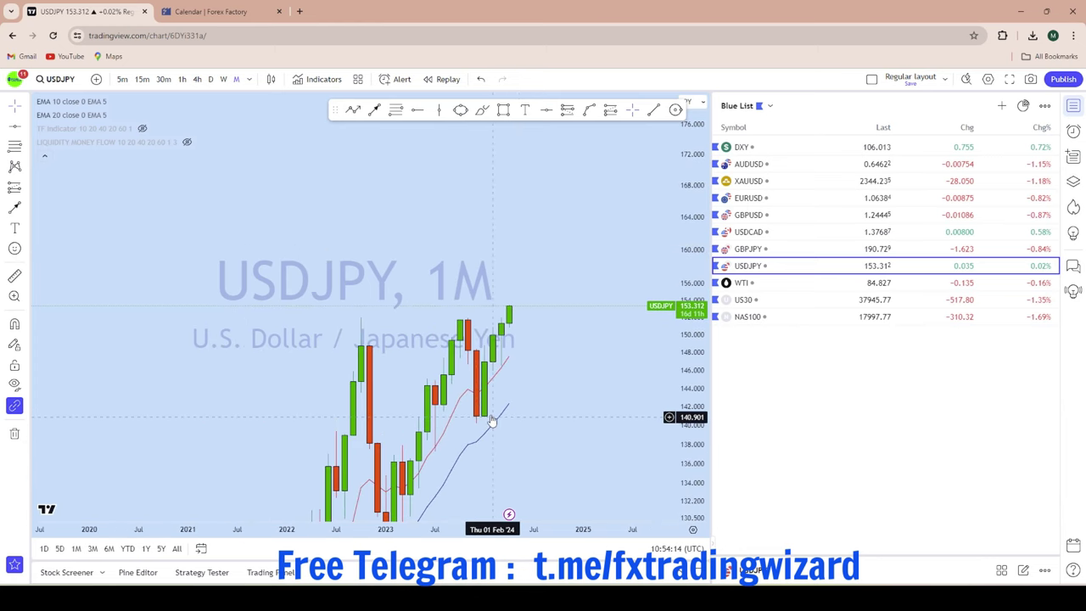
scroll(534, 221, up, 3)
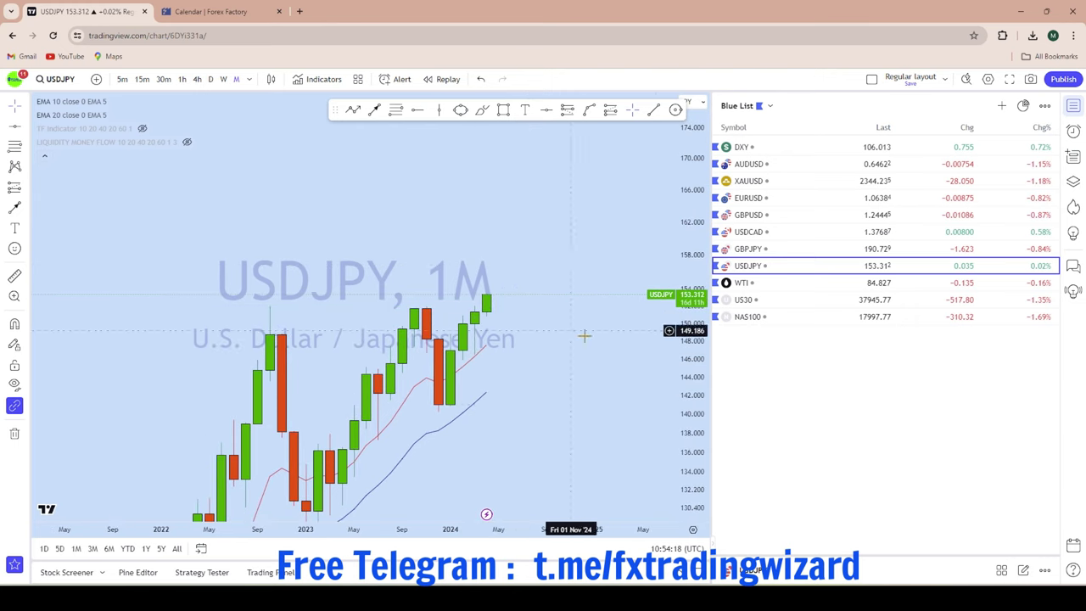
scroll(553, 257, up, 3)
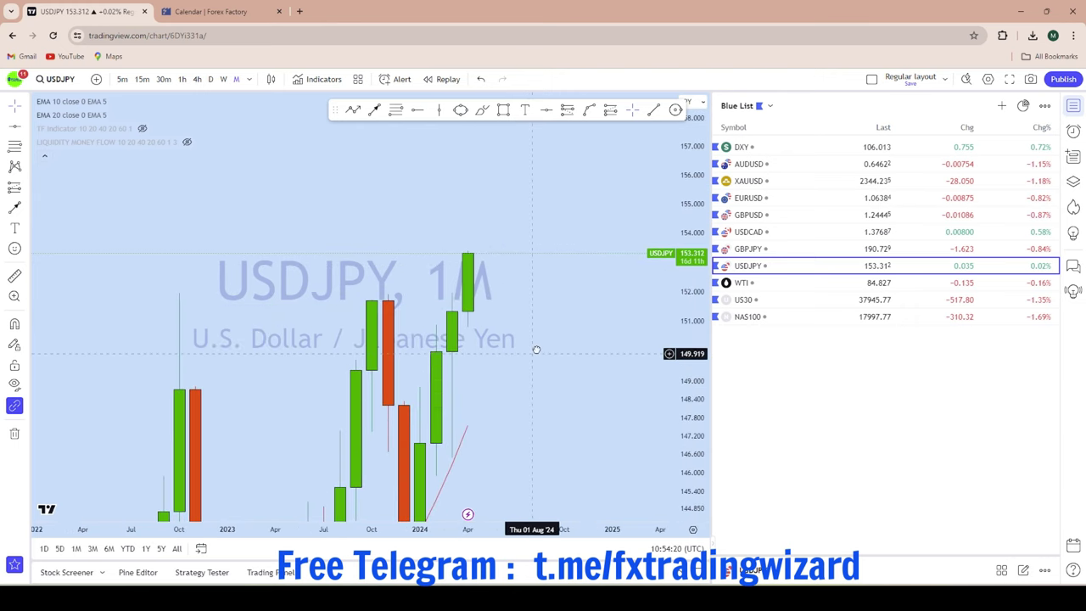
scroll(537, 348, down, 4)
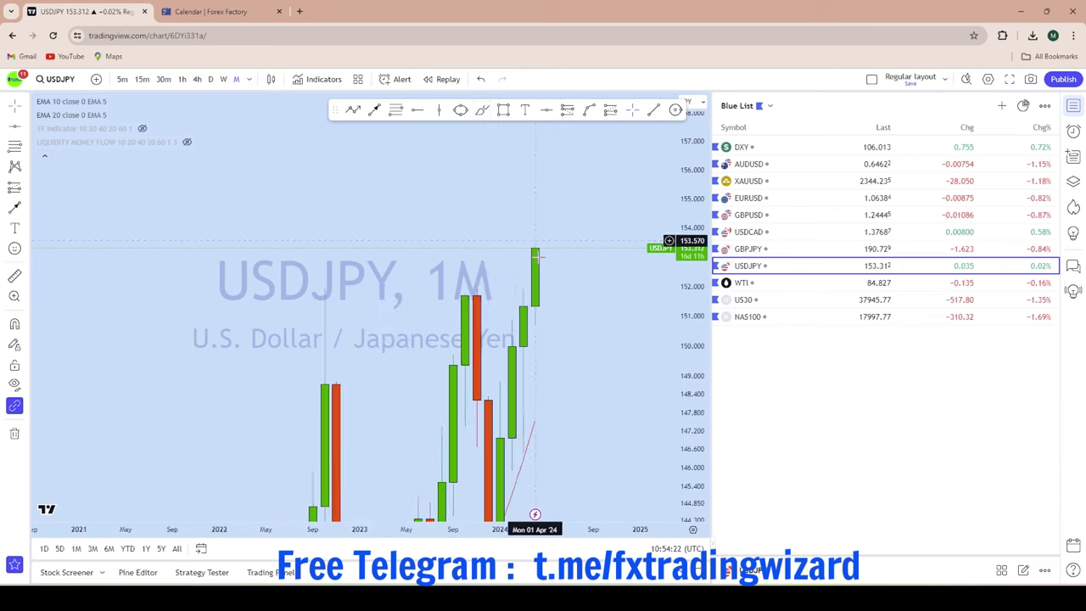
scroll(558, 288, up, 2)
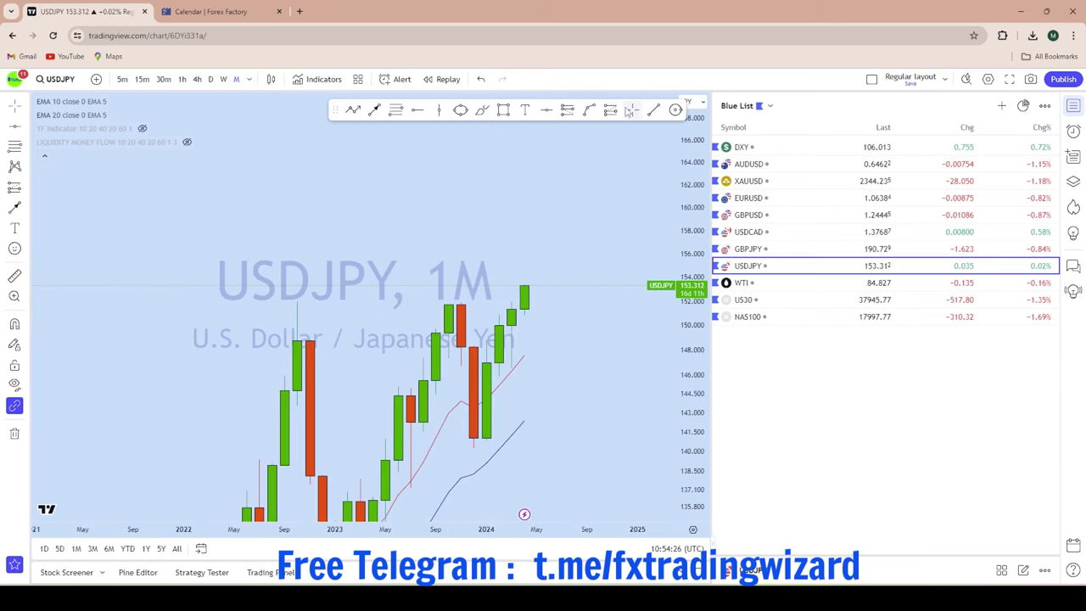
click(546, 111)
click(193, 300)
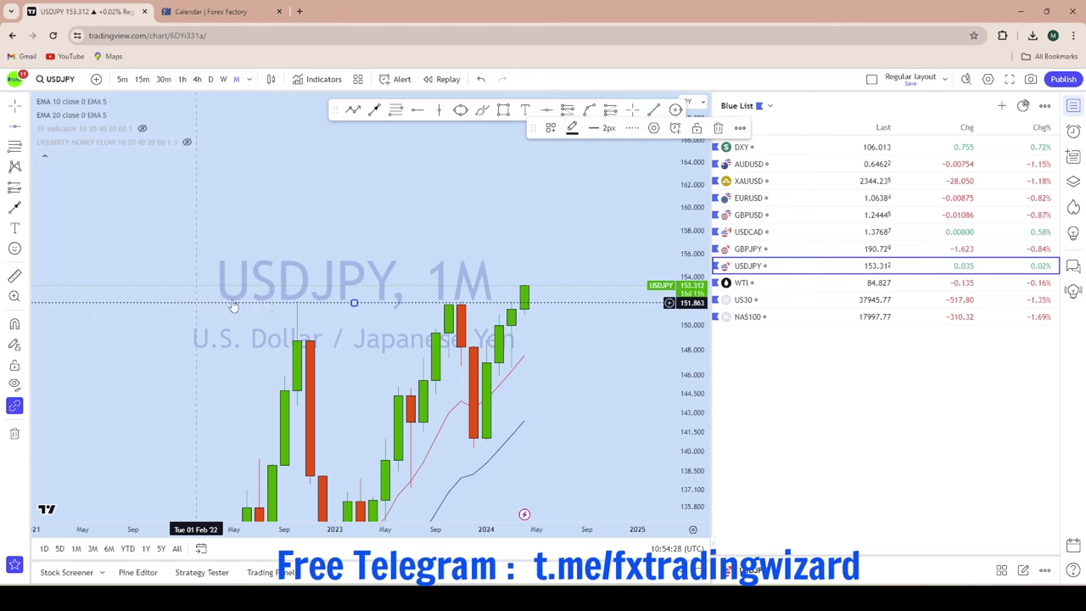
scroll(531, 209, up, 4)
drag(531, 206, 532, 233)
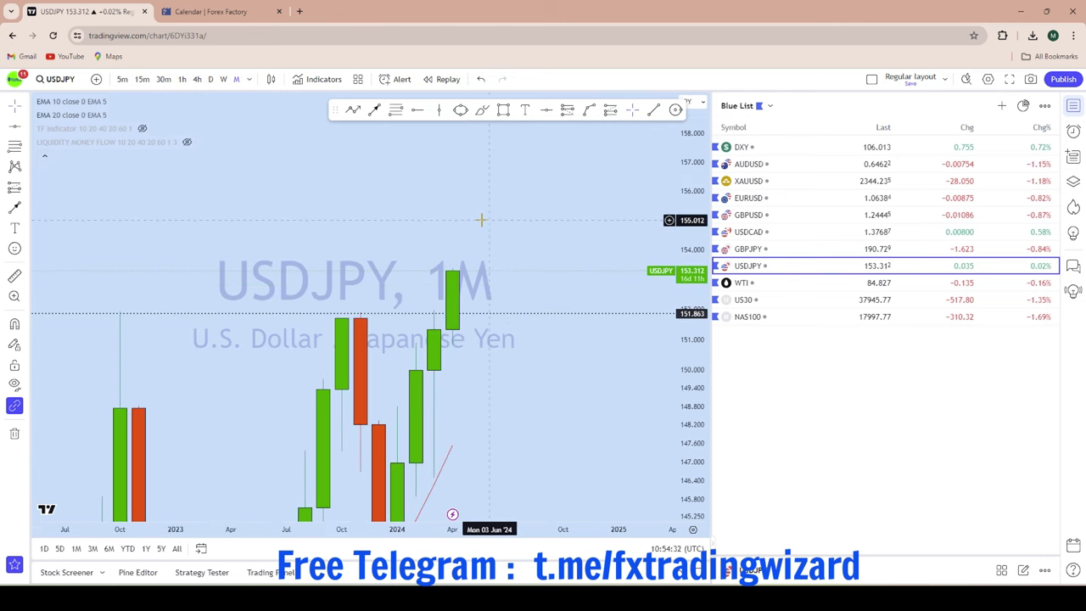
drag(682, 215, 682, 347)
scroll(534, 246, down, 5)
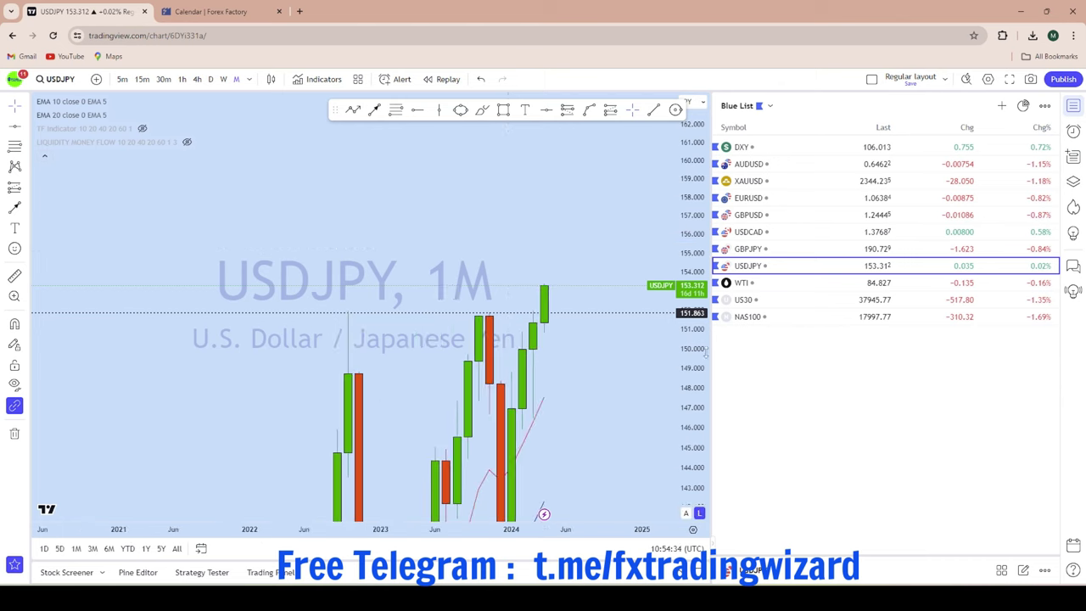
Switch USDJPY to the weekly timeframe and examine the latest candles around the 151.863 line
click(223, 79)
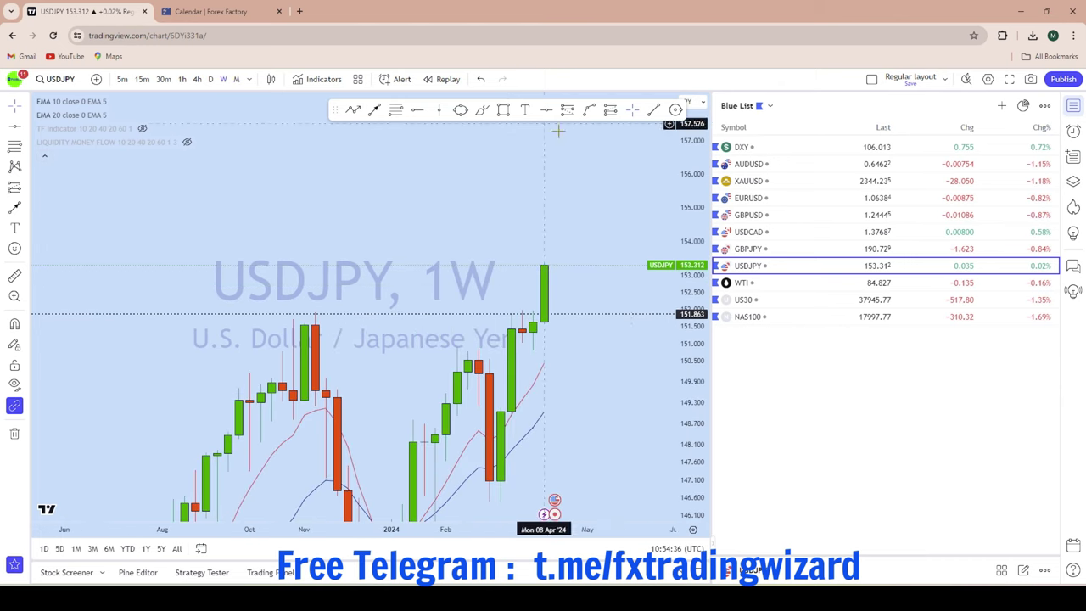
scroll(626, 236, up, 4)
scroll(626, 236, down, 1)
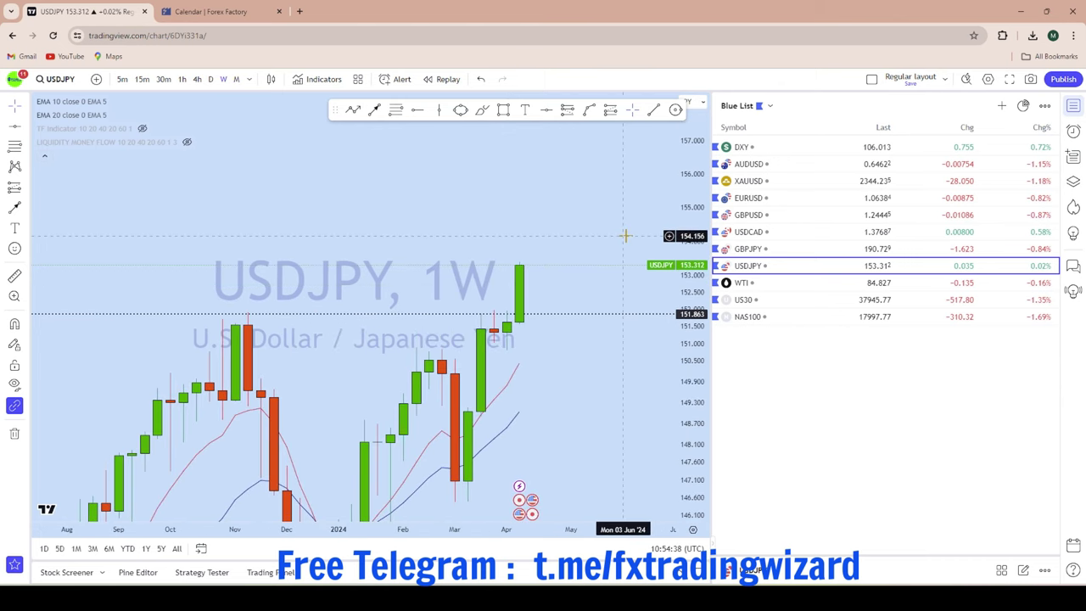
scroll(625, 236, down, 1)
scroll(577, 376, down, 3)
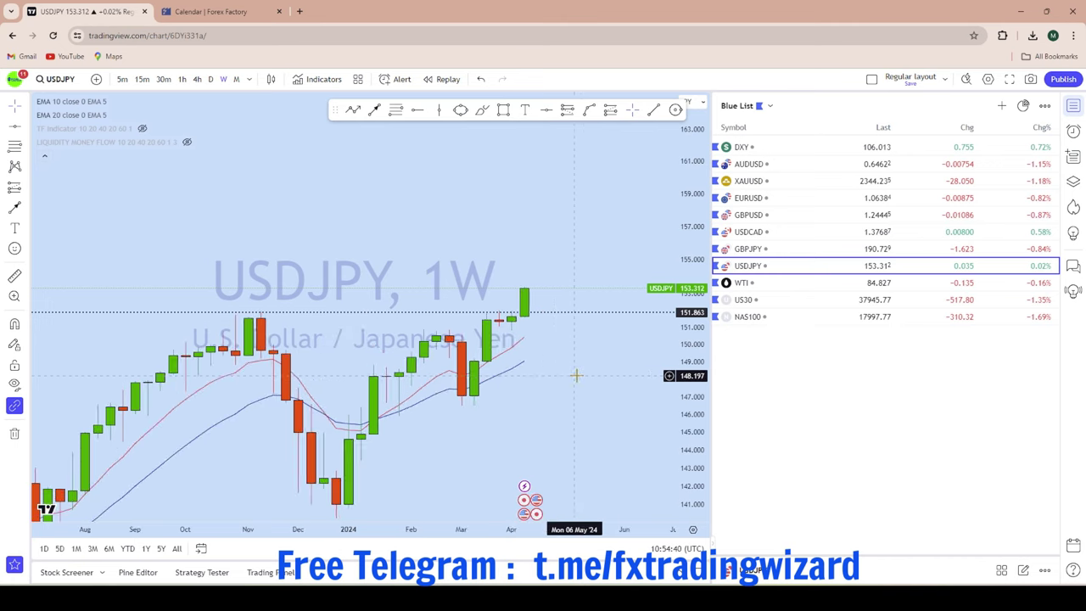
scroll(601, 376, up, 1)
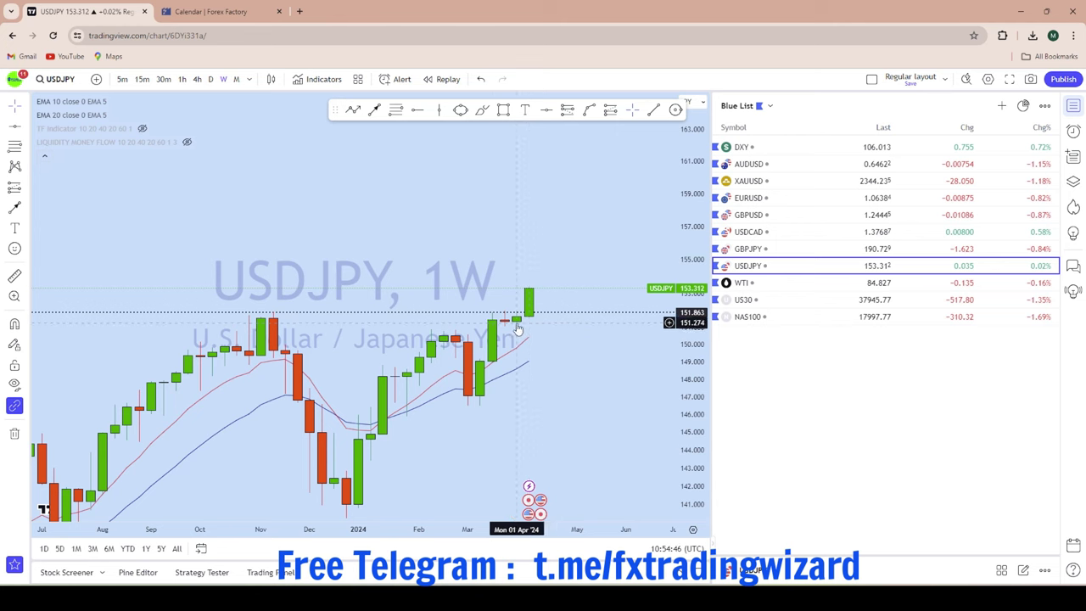
scroll(517, 327, down, 2)
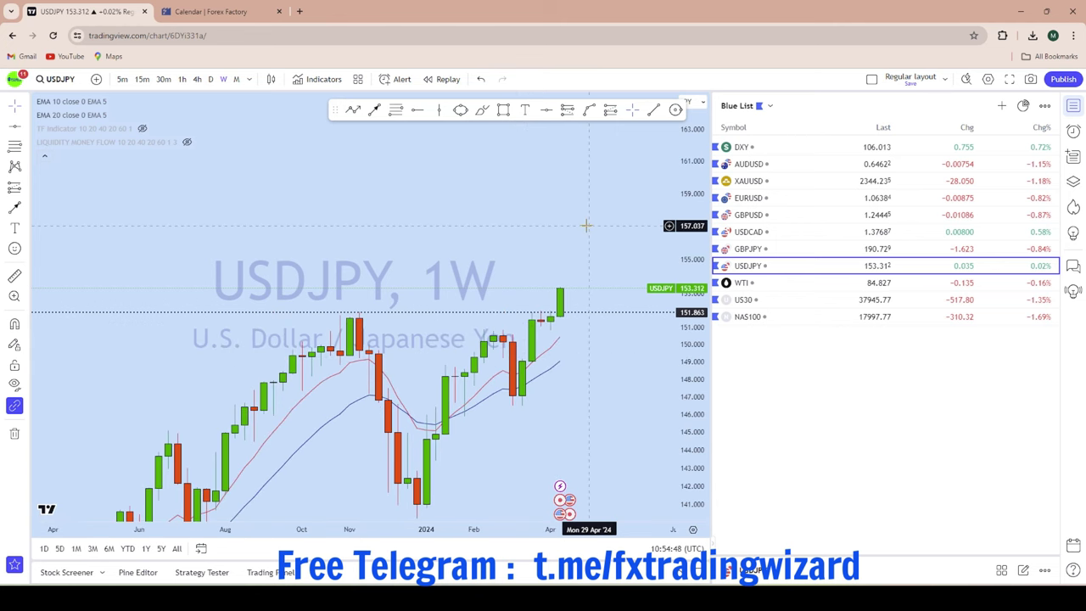
scroll(551, 293, up, 3)
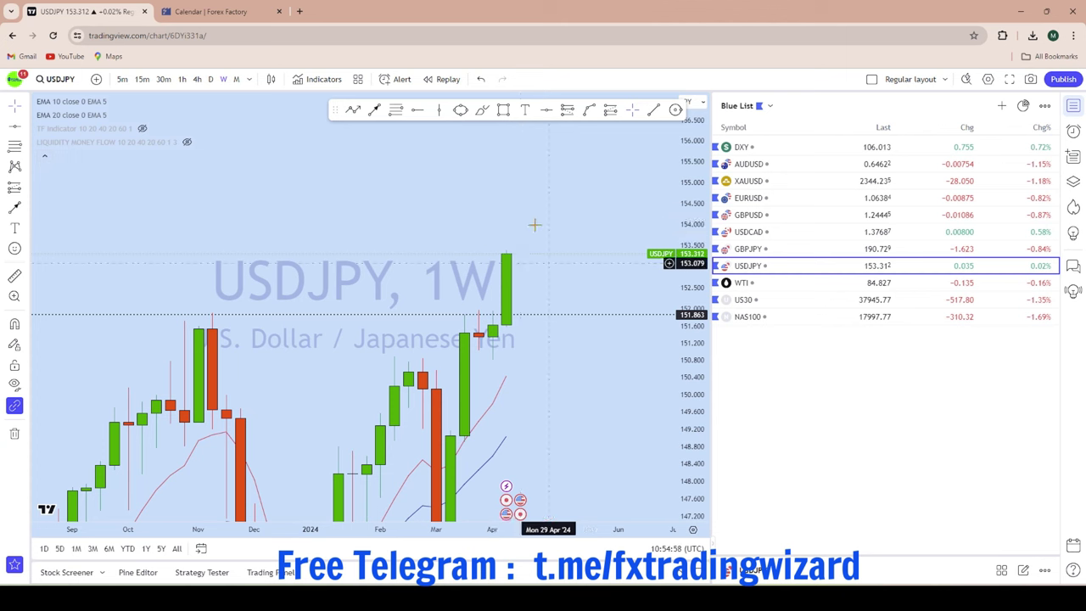
scroll(548, 195, down, 2)
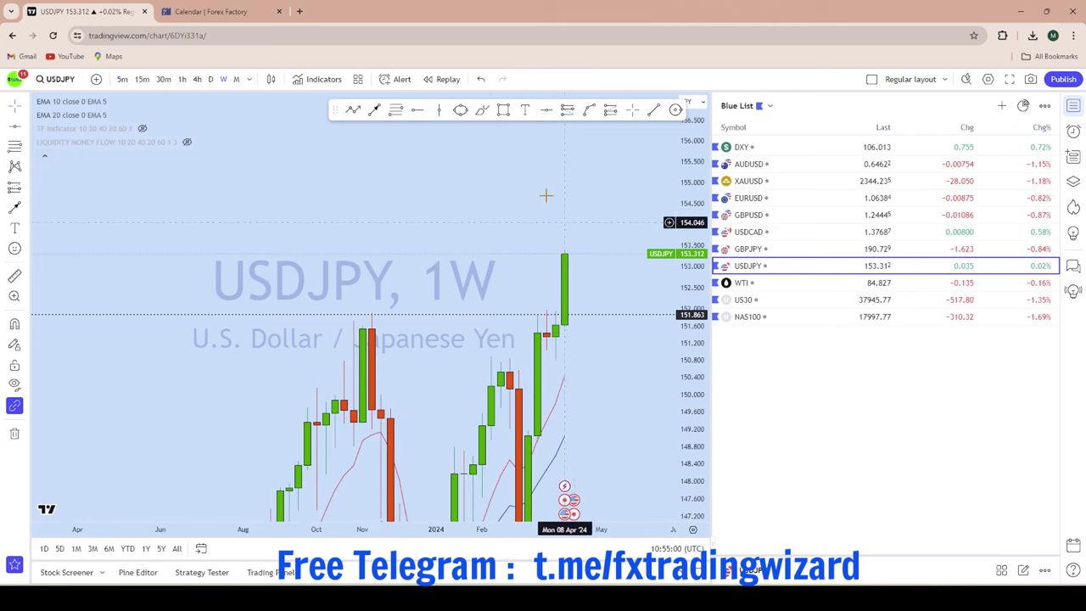
scroll(635, 280, down, 3)
scroll(637, 291, up, 3)
Switch USDJPY to the daily timeframe and examine the candles from the March range to the latest high
drag(697, 341, 696, 153)
scroll(572, 162, up, 3)
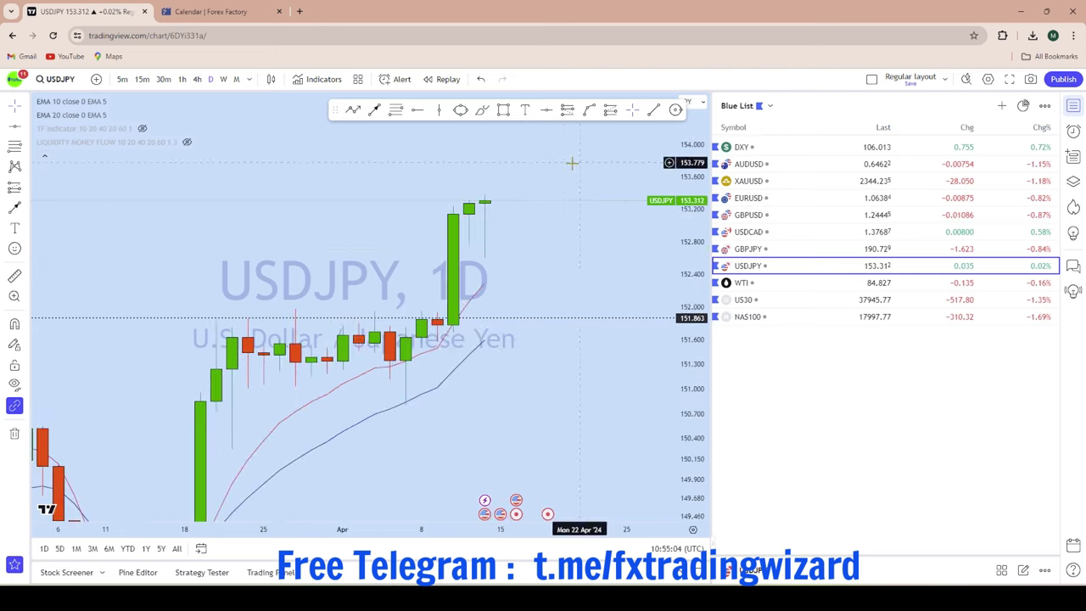
scroll(422, 399, down, 5)
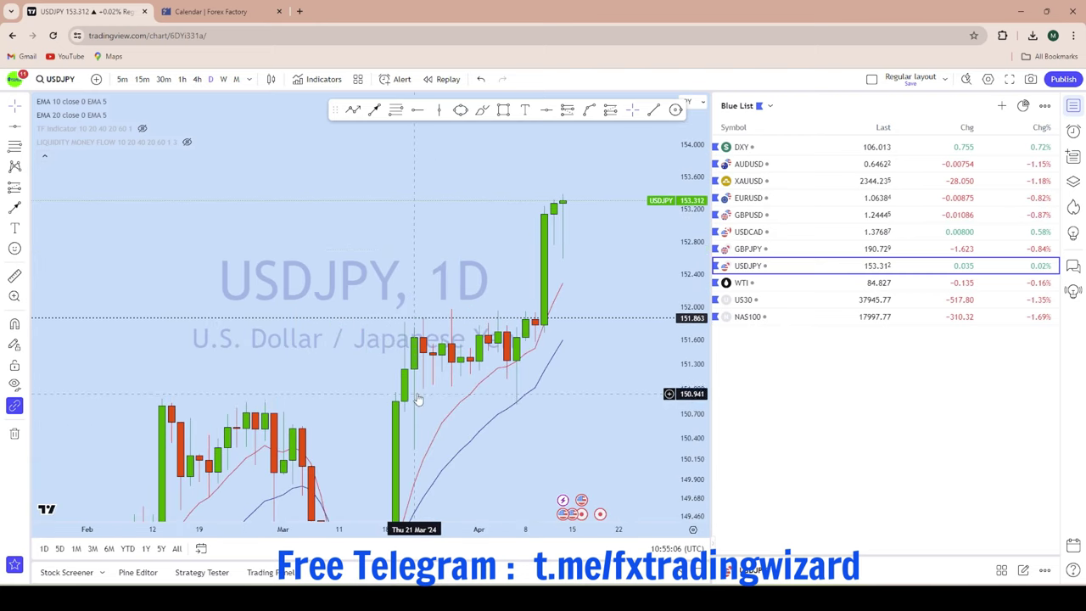
scroll(563, 218, up, 3)
scroll(531, 213, up, 1)
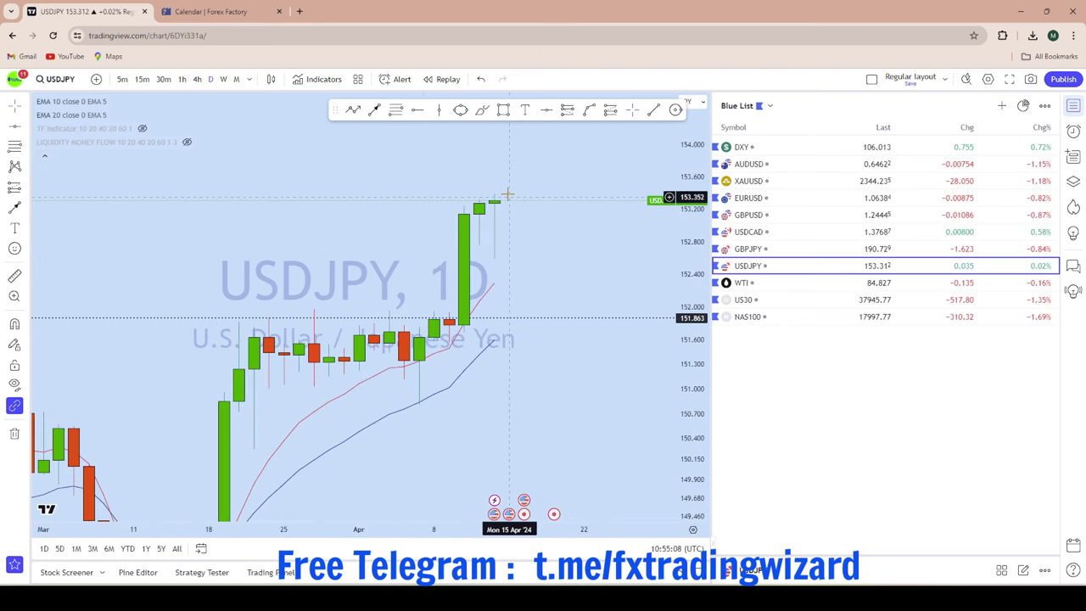
scroll(526, 212, down, 2)
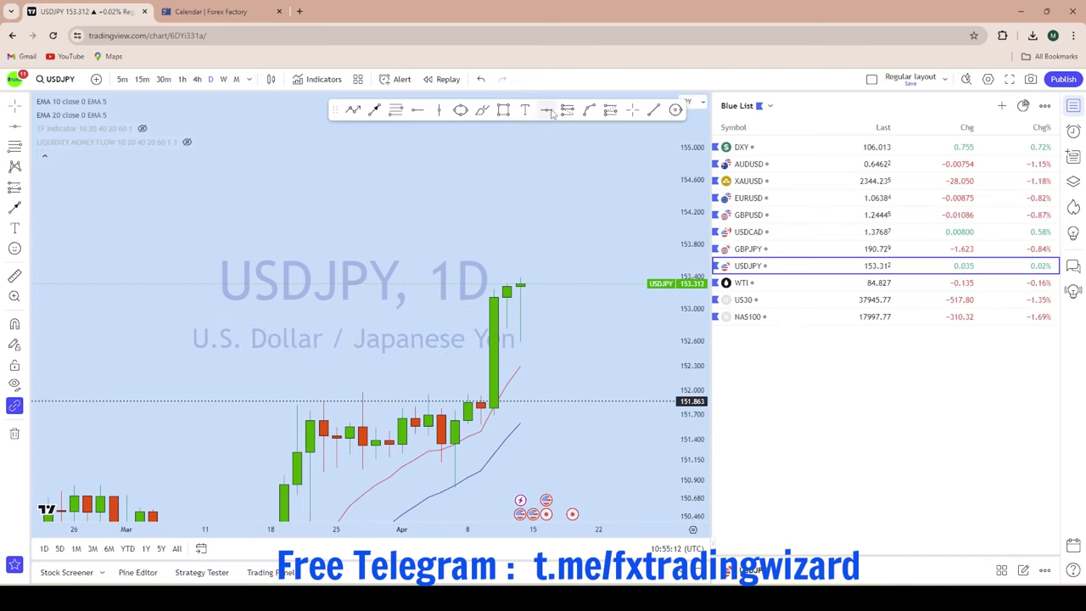
Place a horizontal line at 152.600 on the daily USDJPY chart, along the latest candle's low
click(311, 340)
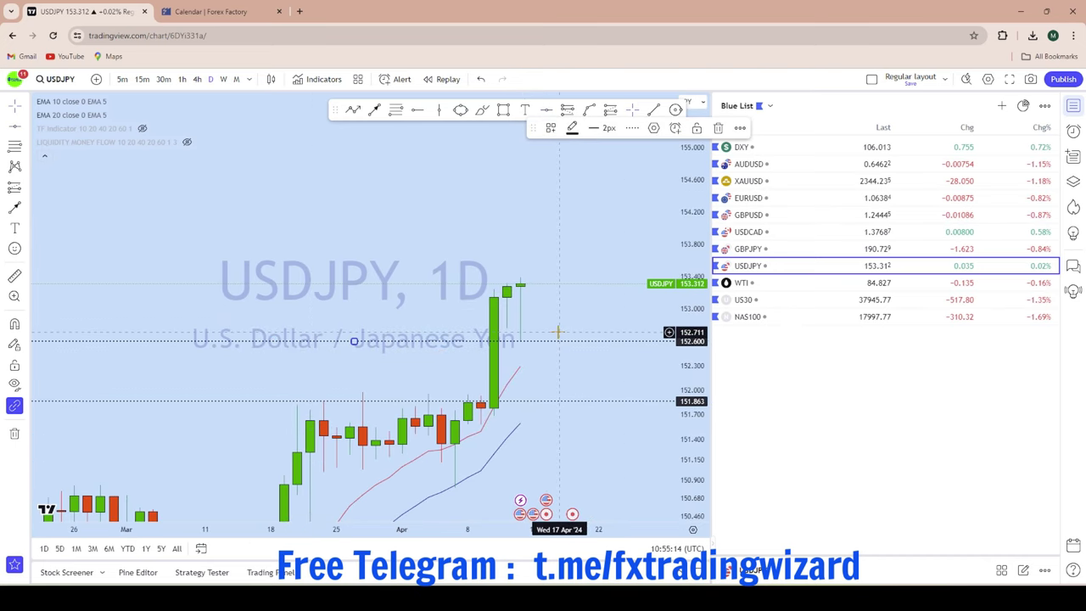
scroll(563, 360, up, 3)
drag(524, 381, 526, 359)
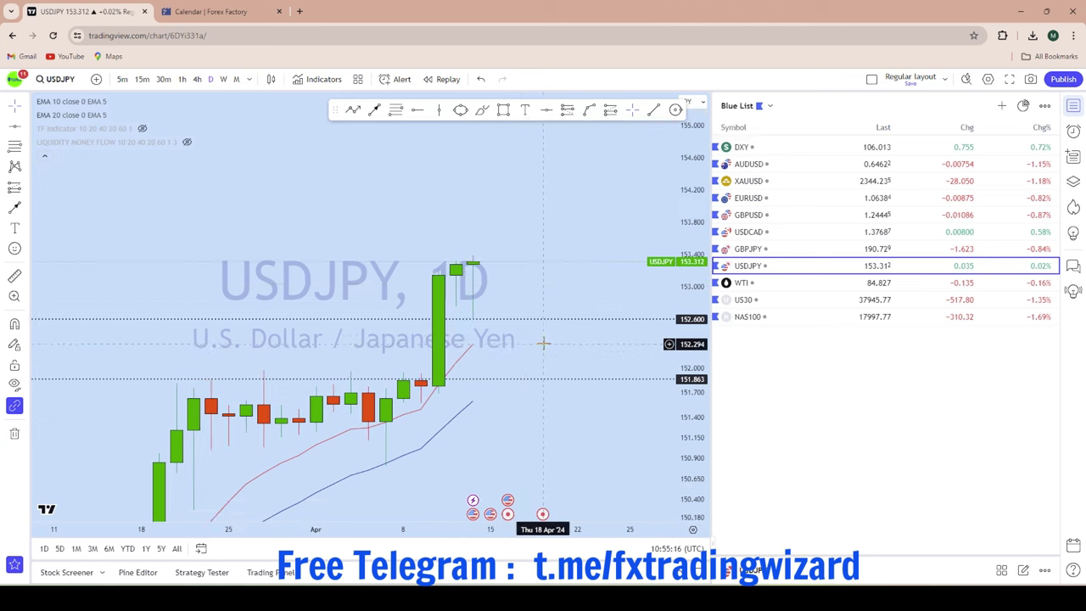
drag(685, 355, 685, 223)
Switch USDJPY to the four-hour timeframe, try brush strokes tracing the recent highs and the rebound from below 152.600, and undo them
click(196, 79)
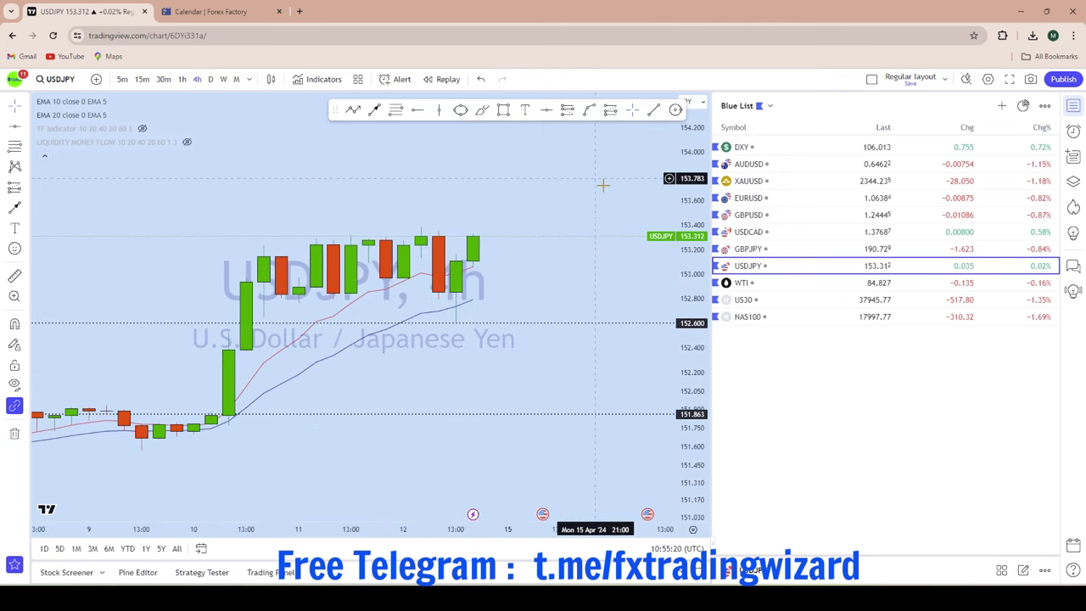
scroll(562, 199, down, 3)
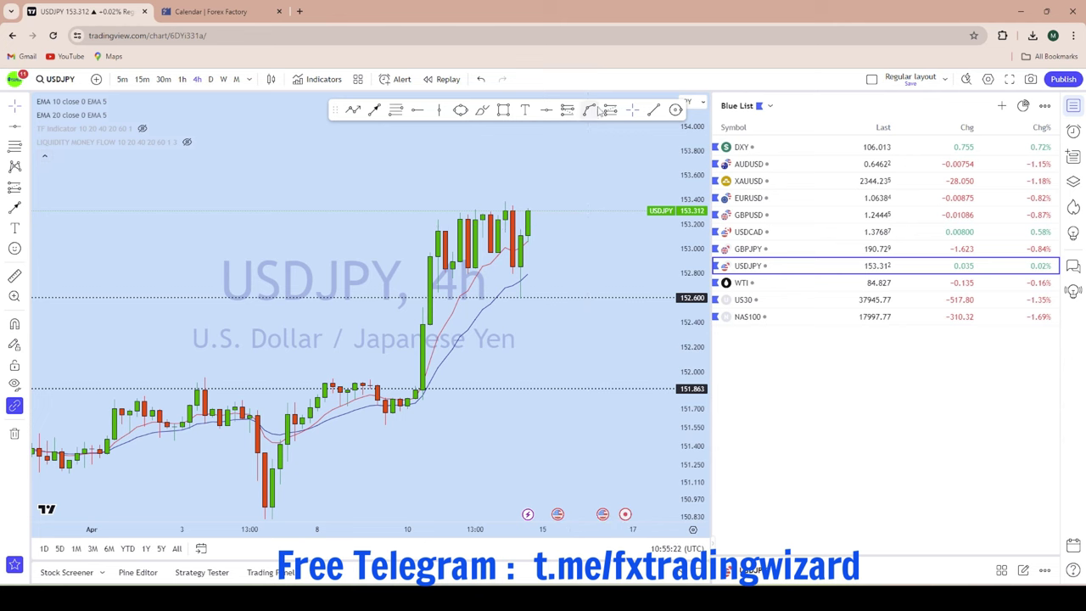
click(482, 110)
mouse_move(433, 231)
mouse_down()
mouse_move(448, 271)
mouse_move(486, 255)
mouse_move(505, 206)
mouse_move(523, 344)
mouse_move(534, 199)
mouse_up()
click(481, 79)
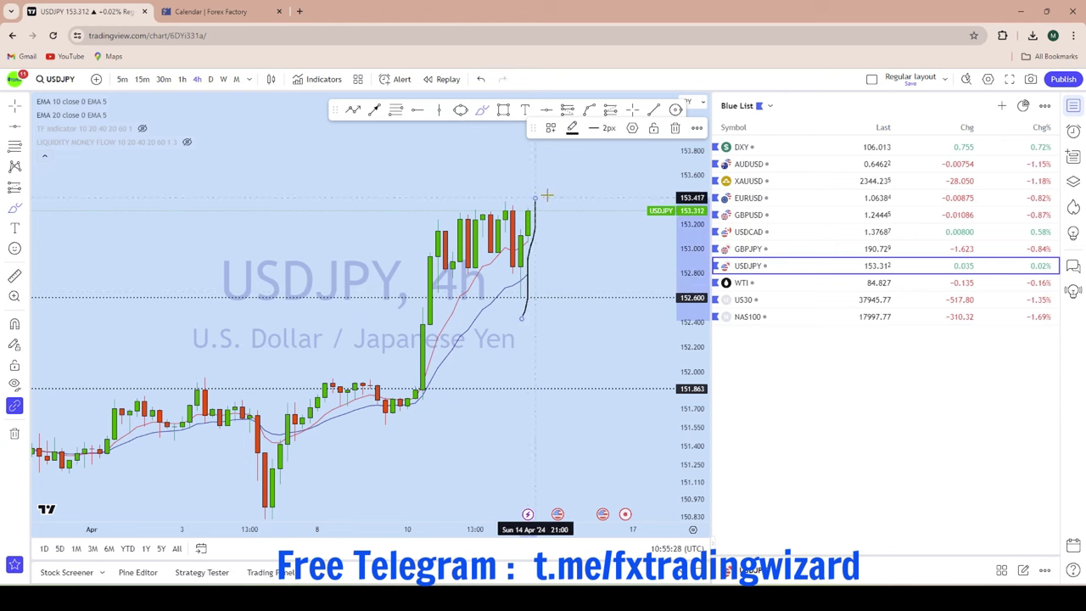
click(480, 80)
scroll(618, 223, up, 3)
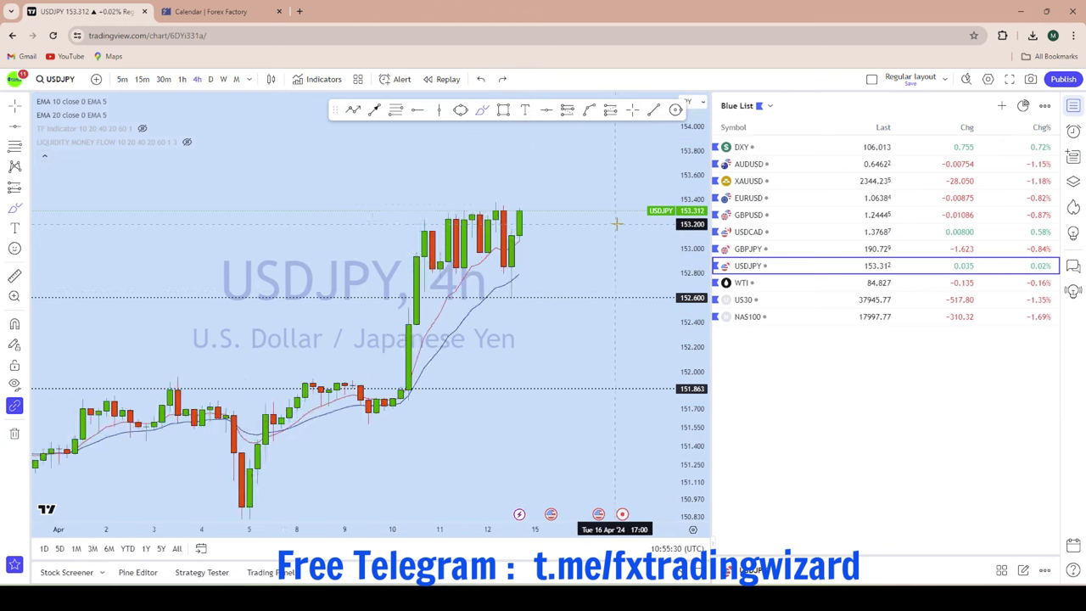
Try brush strokes projecting a drop from the latest four-hour candle to below the 152.600 line, and undo them
scroll(618, 224, down, 1)
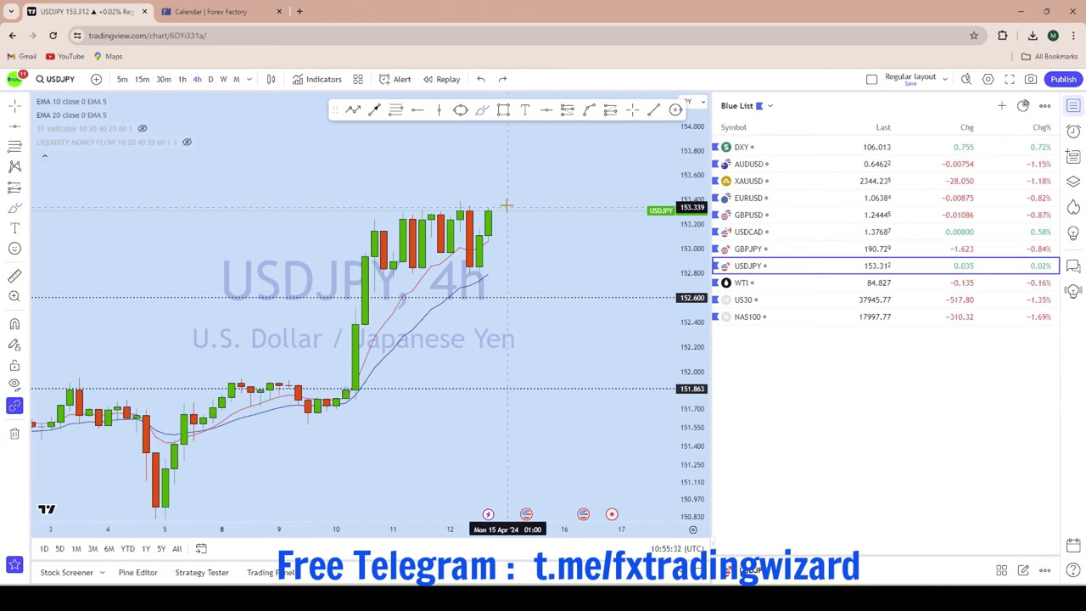
drag(495, 207, 510, 332)
click(482, 78)
scroll(586, 380, down, 1)
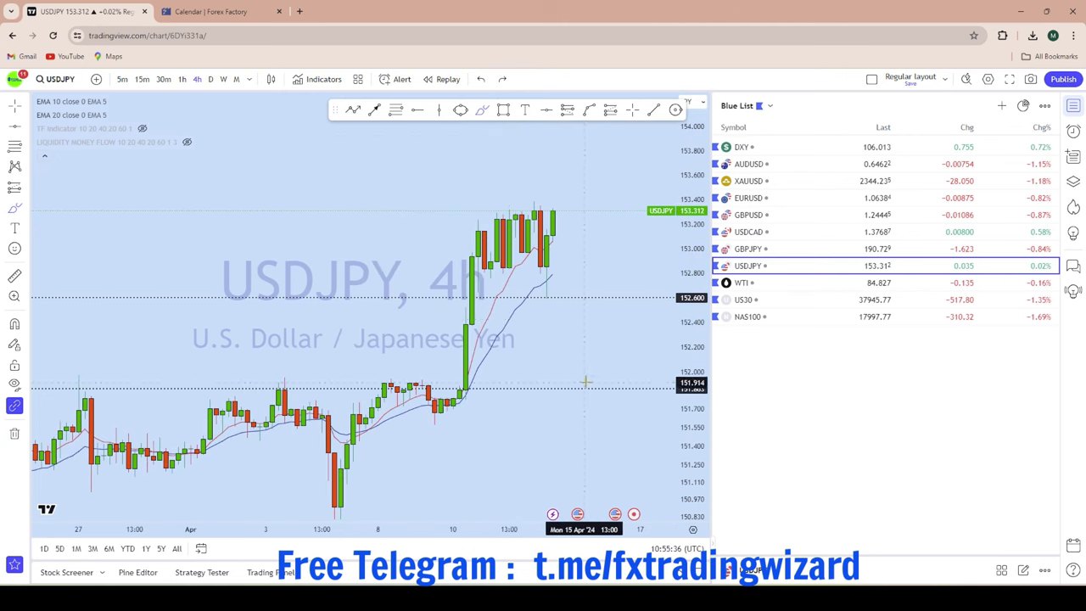
scroll(586, 381, down, 2)
mouse_move(593, 331)
mouse_down()
mouse_move(624, 356)
mouse_move(644, 310)
mouse_up()
click(481, 78)
scroll(510, 134, up, 3)
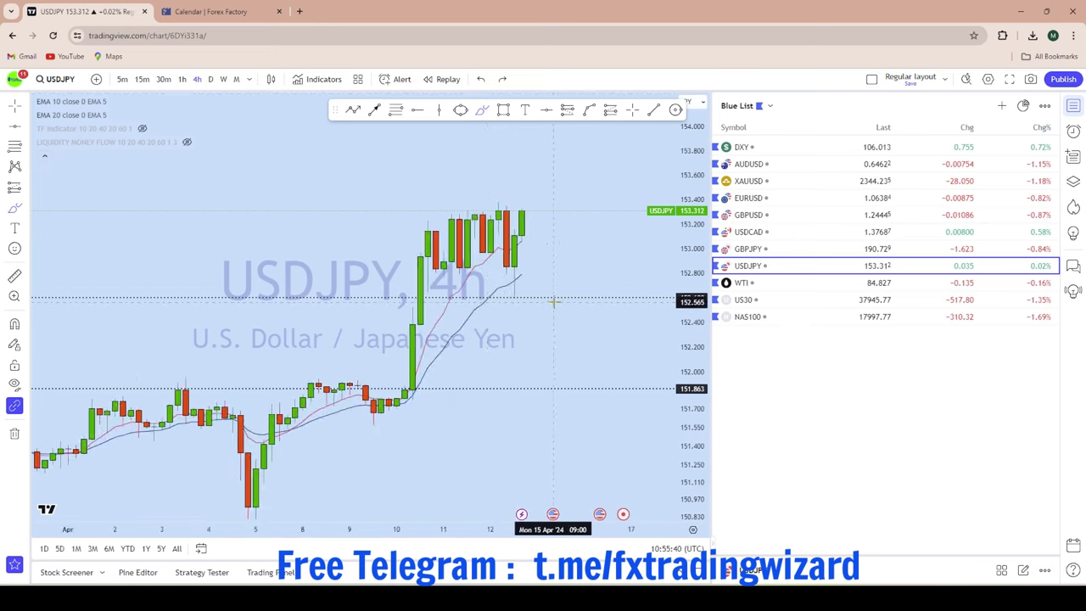
Sketch a brush path dropping below 152.600, forming a W and rallying above the recent highs, and undo it
drag(513, 209, 523, 333)
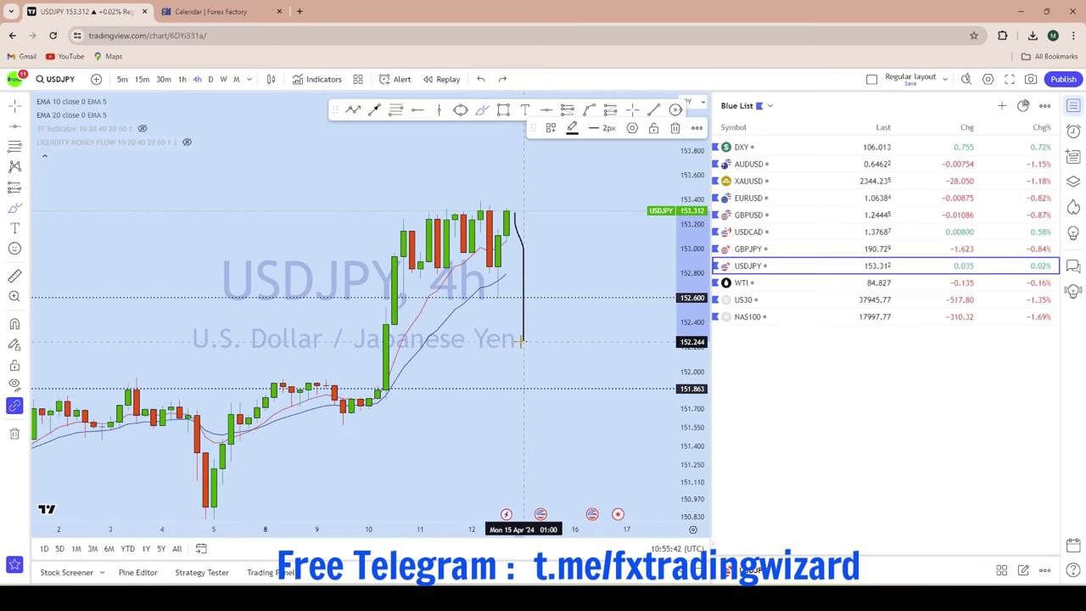
mouse_move(549, 339)
mouse_down()
mouse_move(594, 181)
mouse_move(560, 180)
mouse_move(594, 191)
mouse_move(600, 228)
mouse_up()
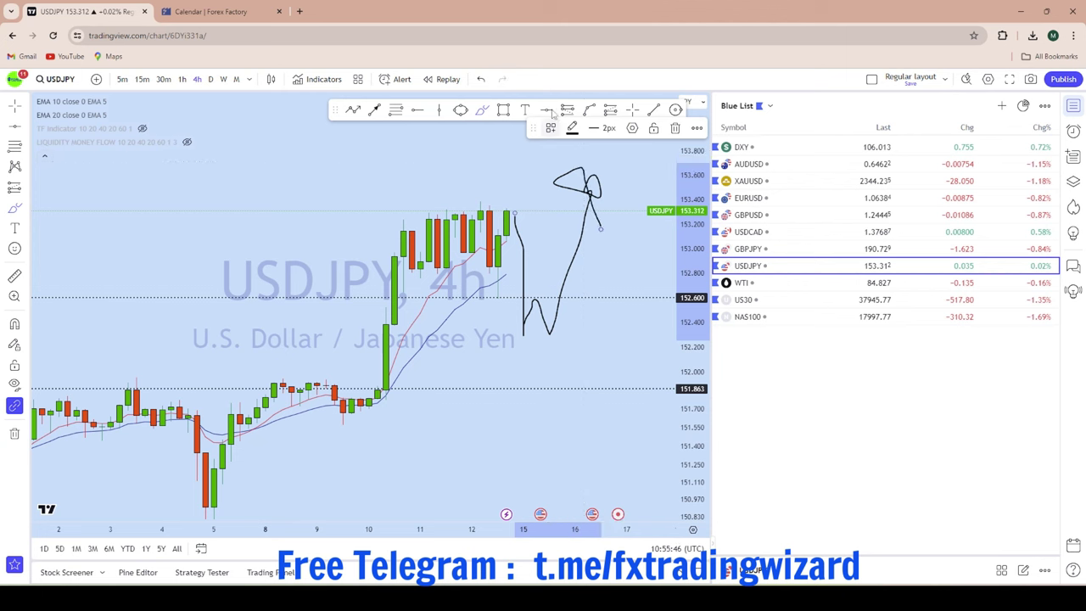
click(481, 78)
scroll(246, 95, down, 3)
Switch USDJPY to the one-hour timeframe and draw an arrowed path dipping twice below 152.600 and rising to about 154.000
click(181, 79)
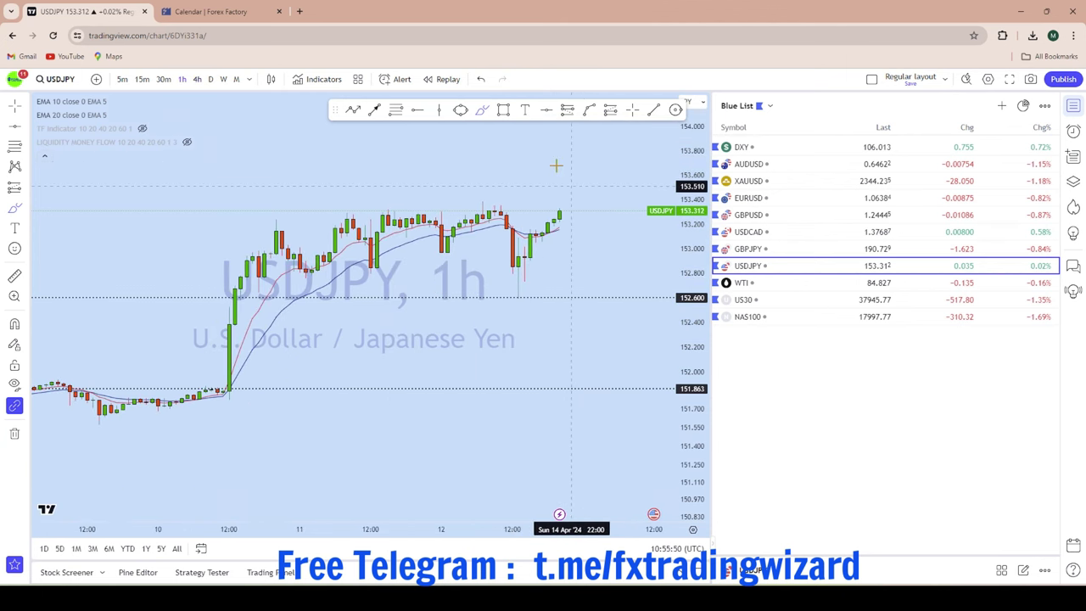
scroll(609, 222, down, 2)
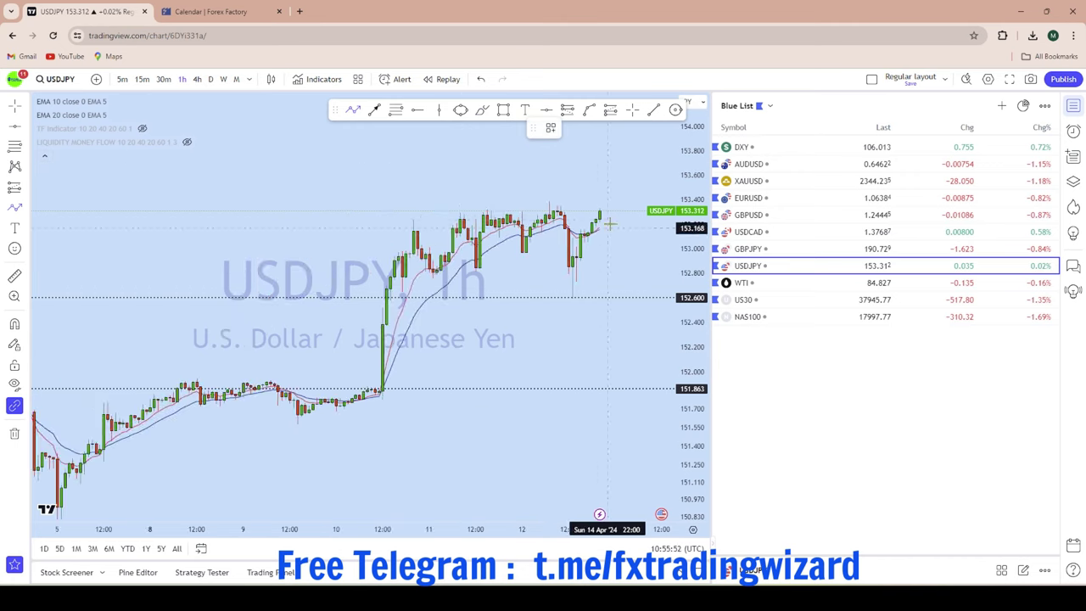
click(599, 207)
click(627, 295)
click(635, 326)
double_click(656, 136)
drag(633, 159, 420, 158)
Draw an ellipse around the first projected dip just below the 152.600 line
click(460, 109)
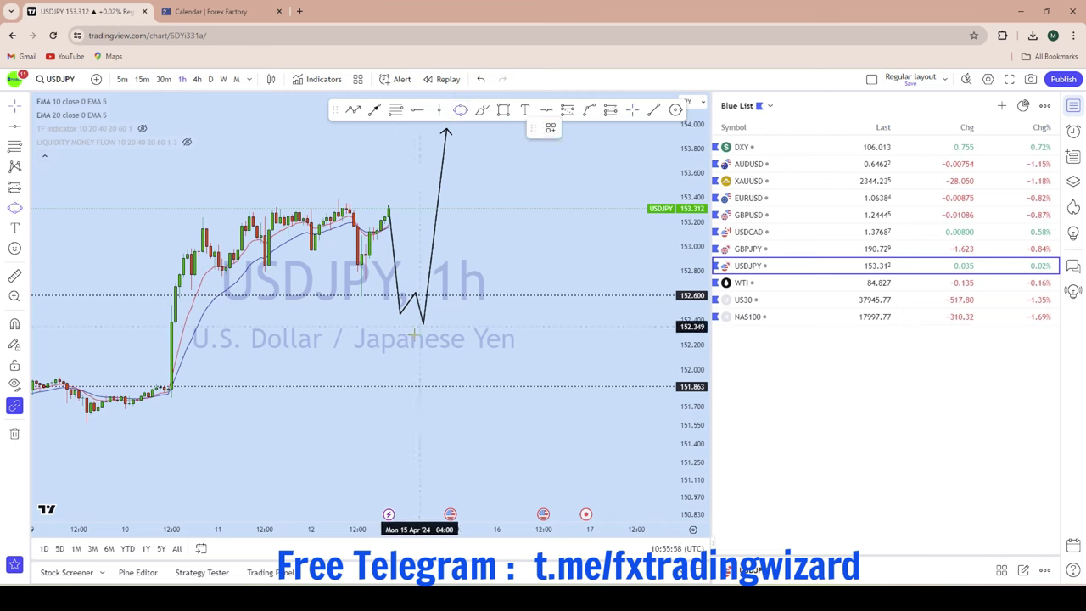
drag(392, 313, 428, 295)
scroll(594, 257, down, 3)
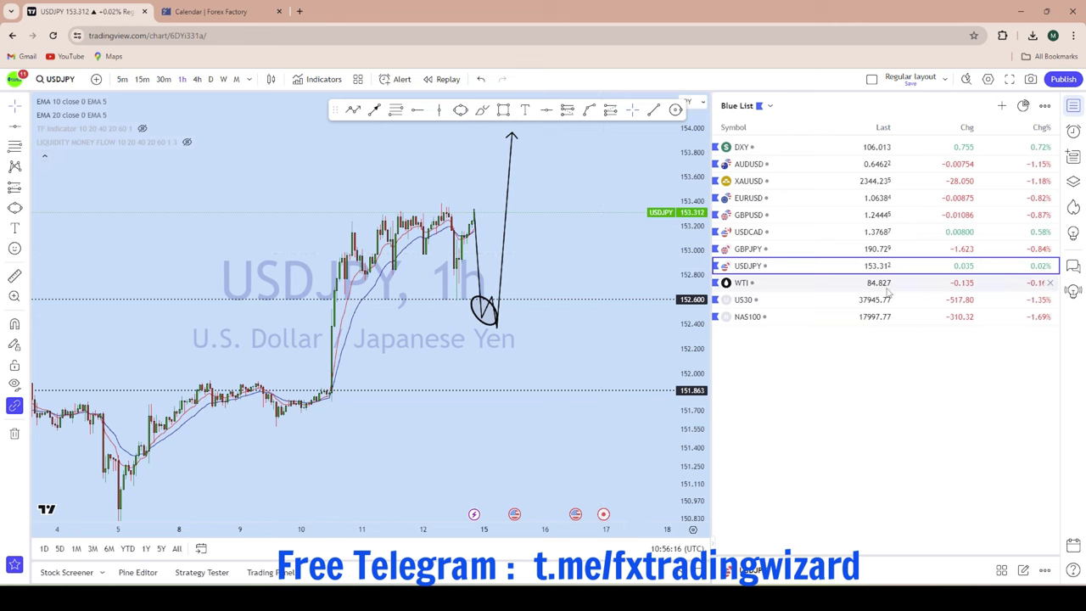
Open the WTI crude oil chart from the watchlist and remove its existing drawings
click(797, 303)
click(774, 283)
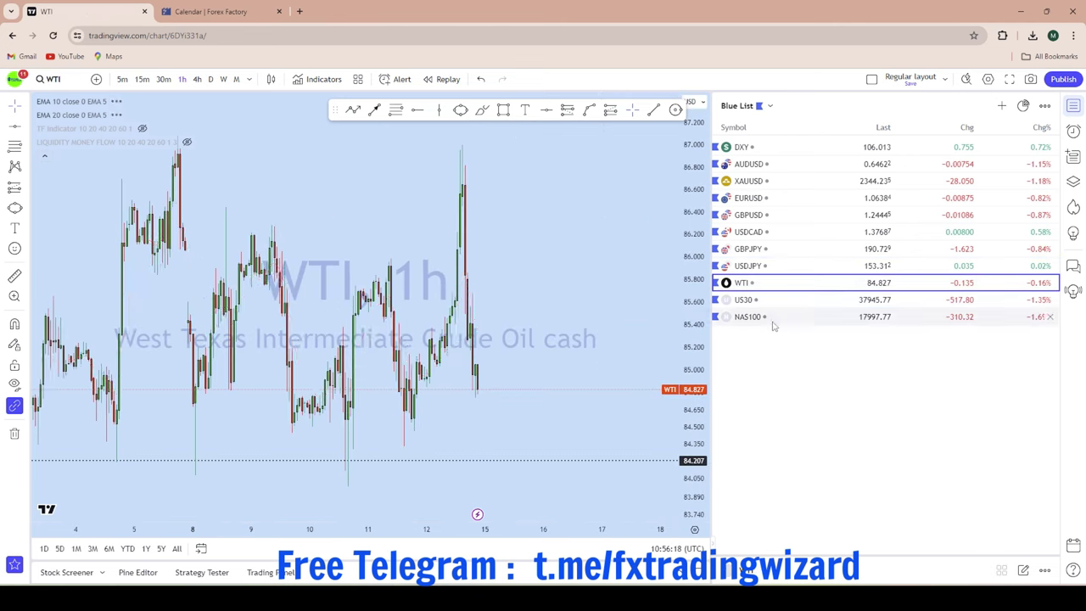
click(781, 320)
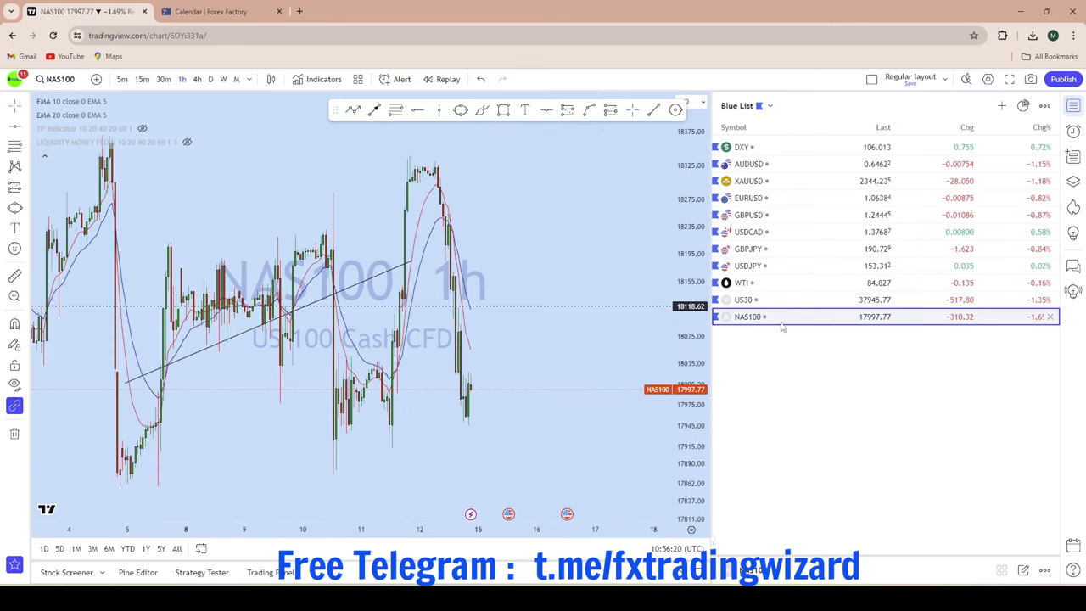
click(785, 286)
scroll(439, 245, up, 5)
click(15, 434)
click(58, 433)
Switch WTI to the monthly timeframe and compress the price scale to fit the candles from the 2022 peak onward
click(237, 80)
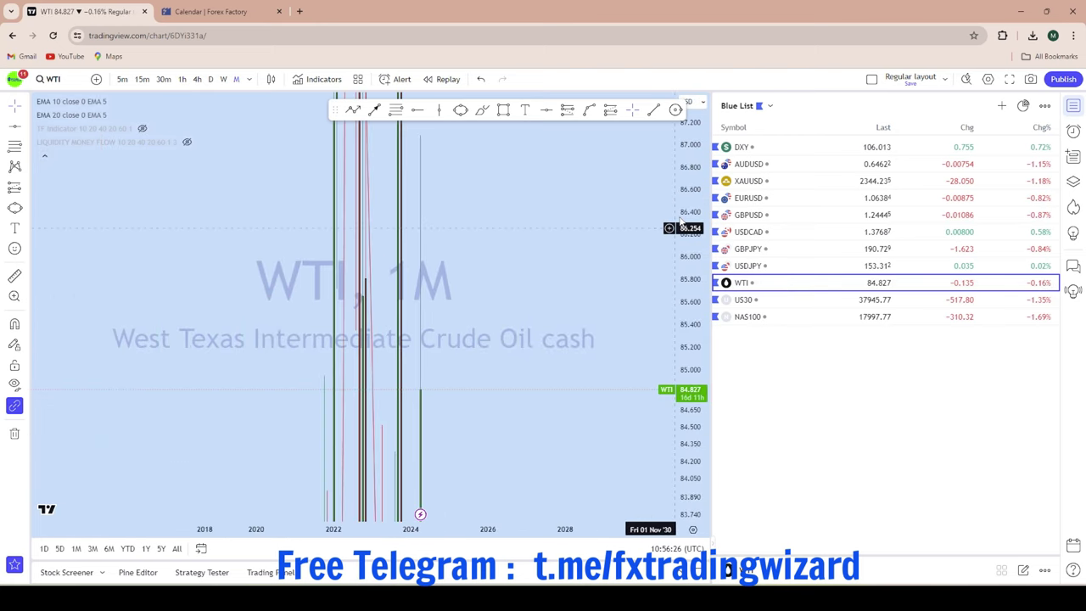
scroll(544, 365, up, 1)
drag(438, 254, 642, 201)
scroll(653, 197, up, 3)
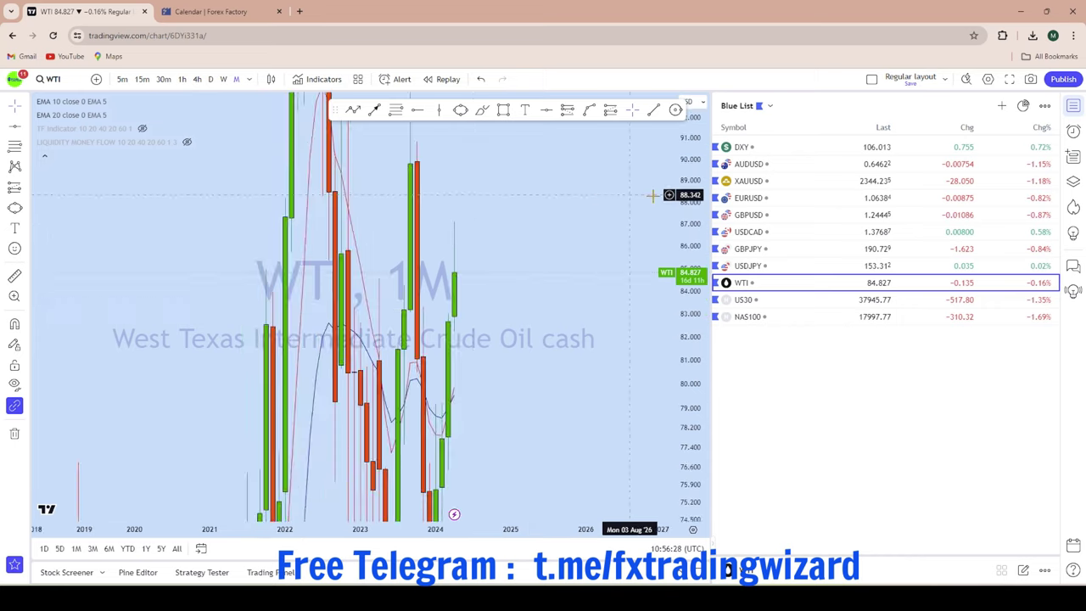
drag(694, 176, 694, 509)
scroll(560, 430, up, 1)
scroll(547, 408, up, 1)
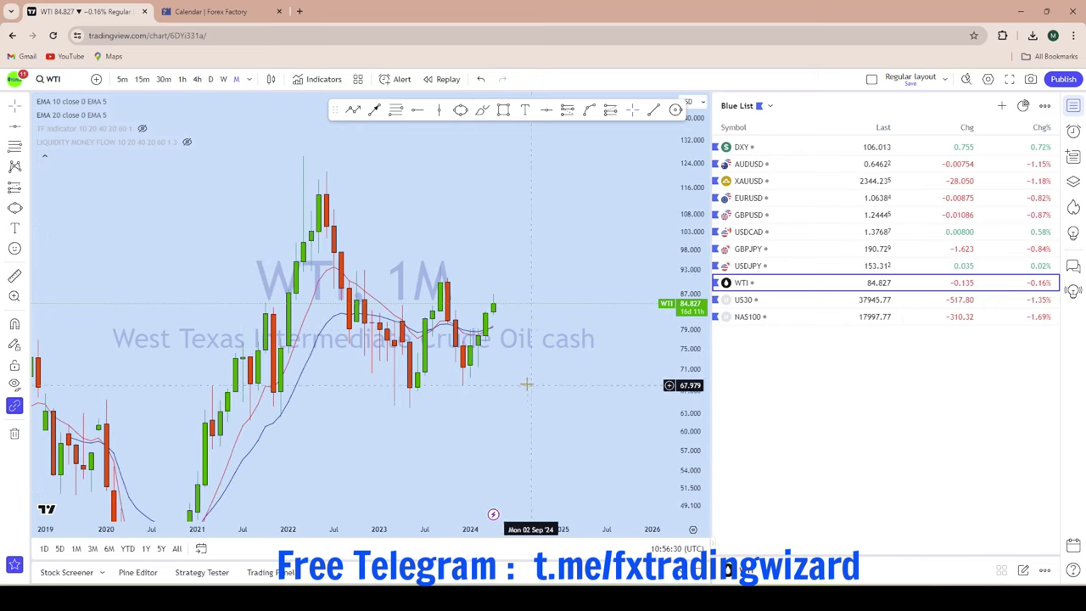
Place a horizontal line at 90.768 on the monthly WTI chart, along the October 2023 candle's high
scroll(555, 293, down, 1)
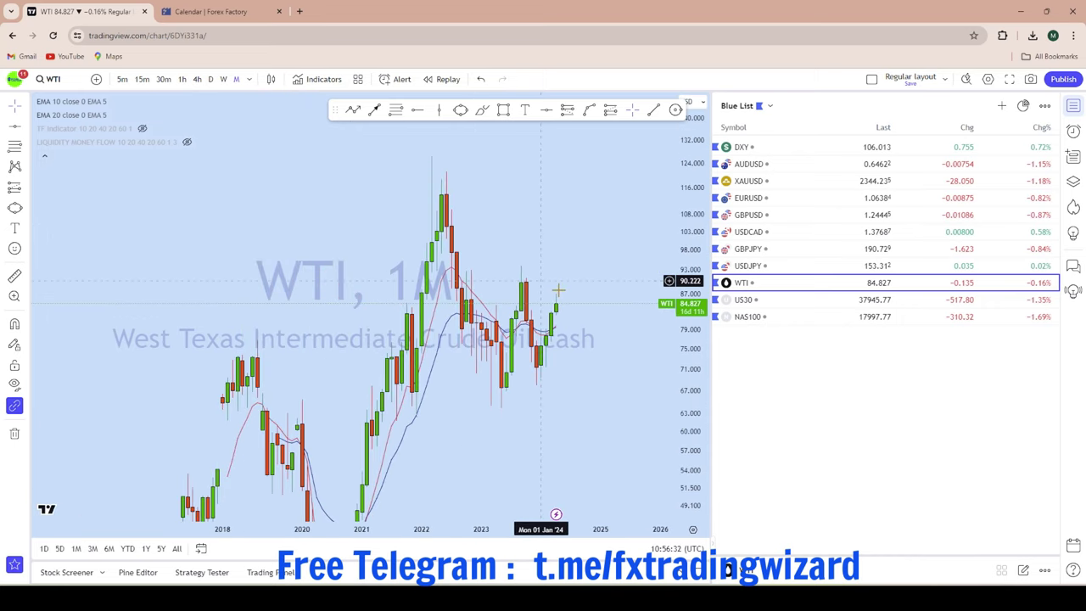
scroll(555, 289, up, 2)
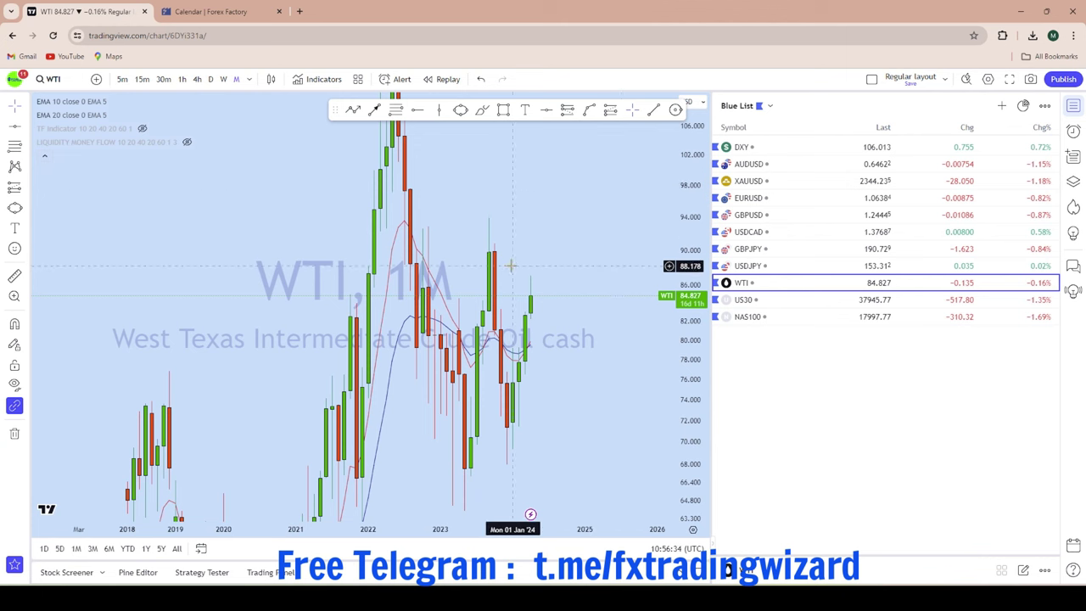
scroll(509, 416, up, 2)
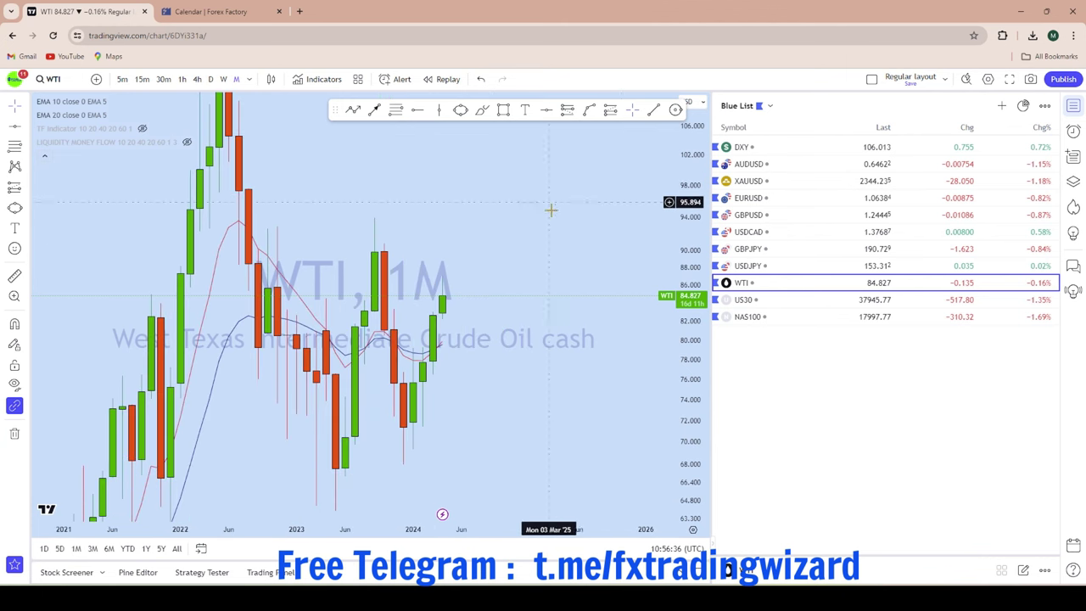
scroll(492, 246, down, 1)
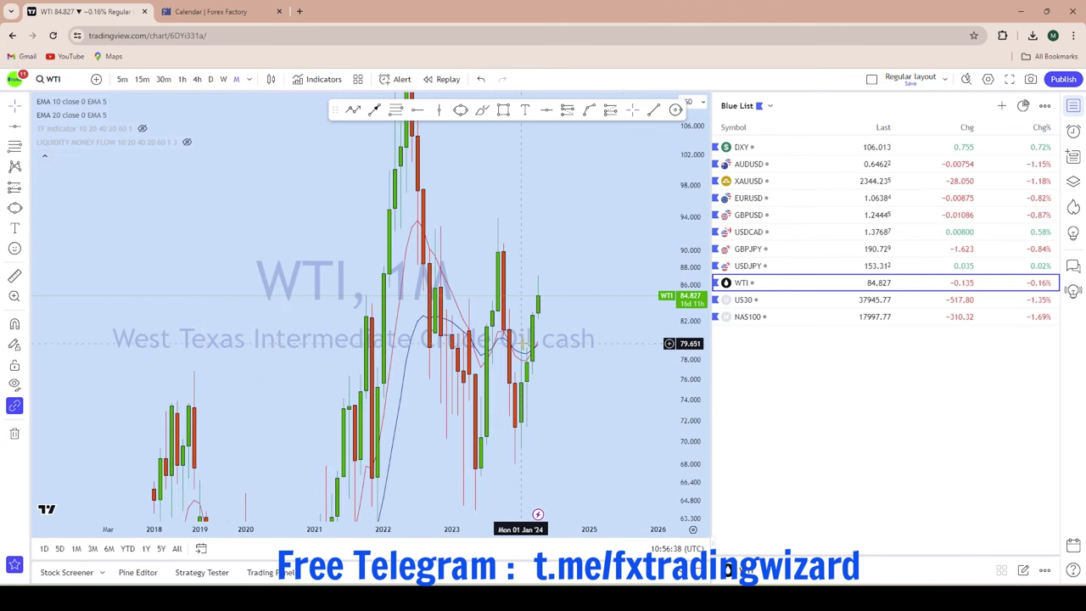
scroll(515, 311, up, 1)
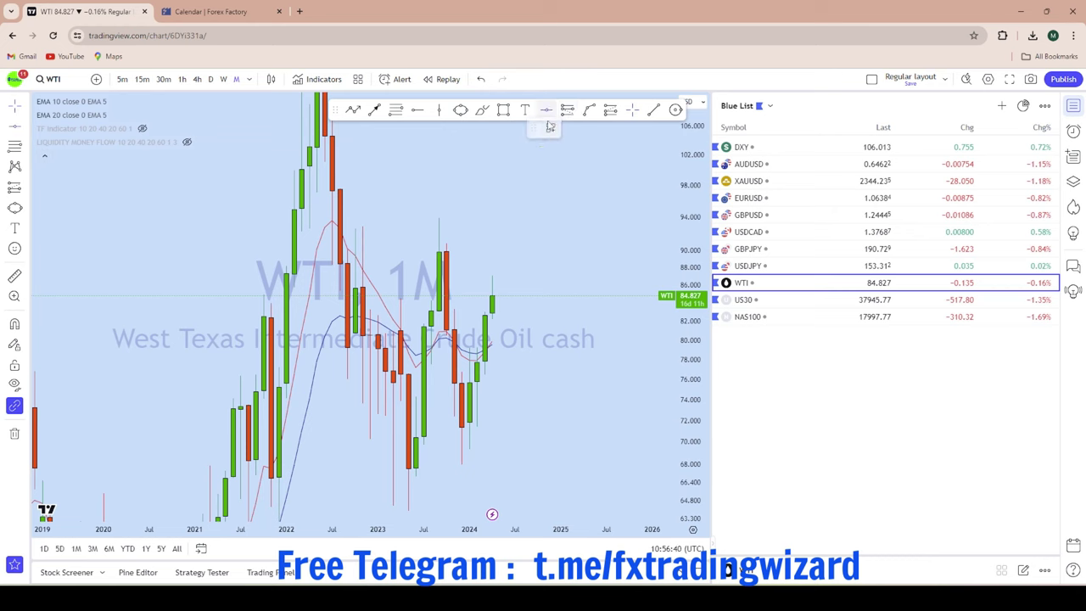
scroll(521, 199, up, 2)
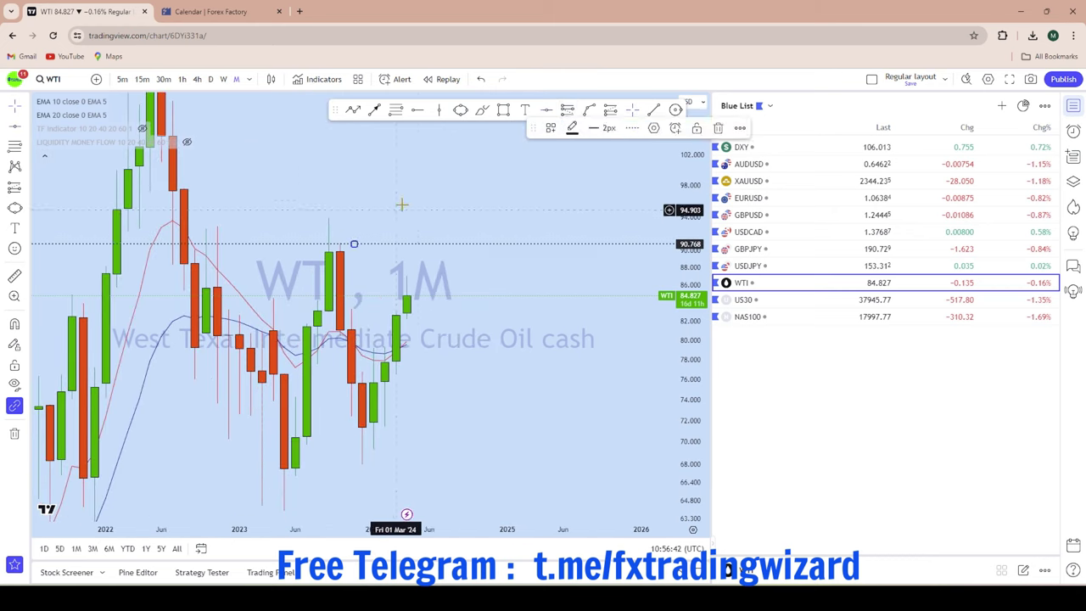
scroll(461, 216, down, 3)
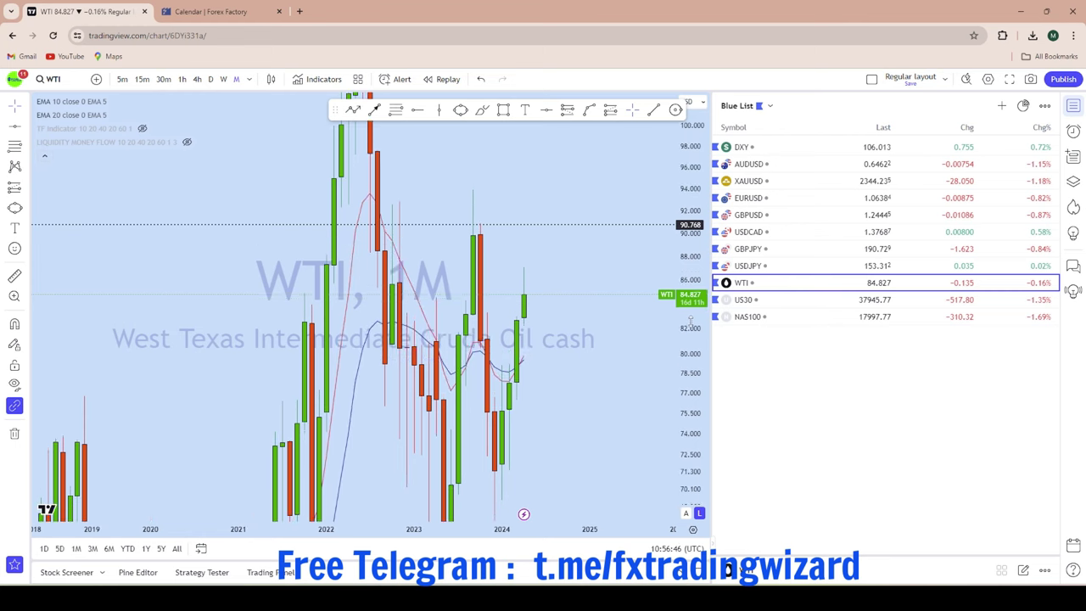
scroll(642, 212, up, 3)
scroll(542, 176, down, 1)
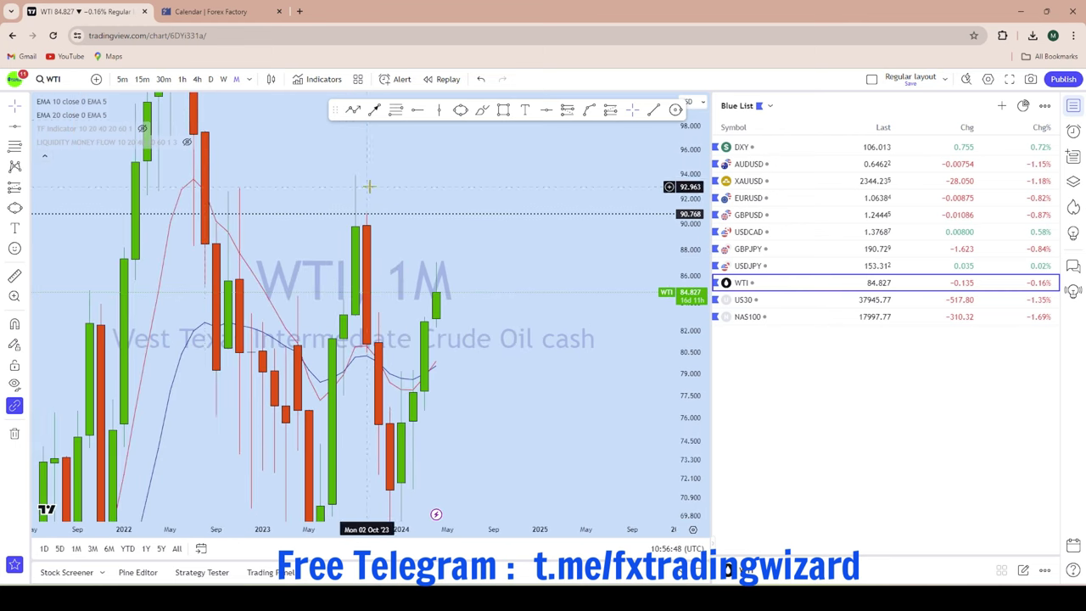
Switch WTI to the weekly timeframe and examine the latest candles below the 90.768 line
click(224, 79)
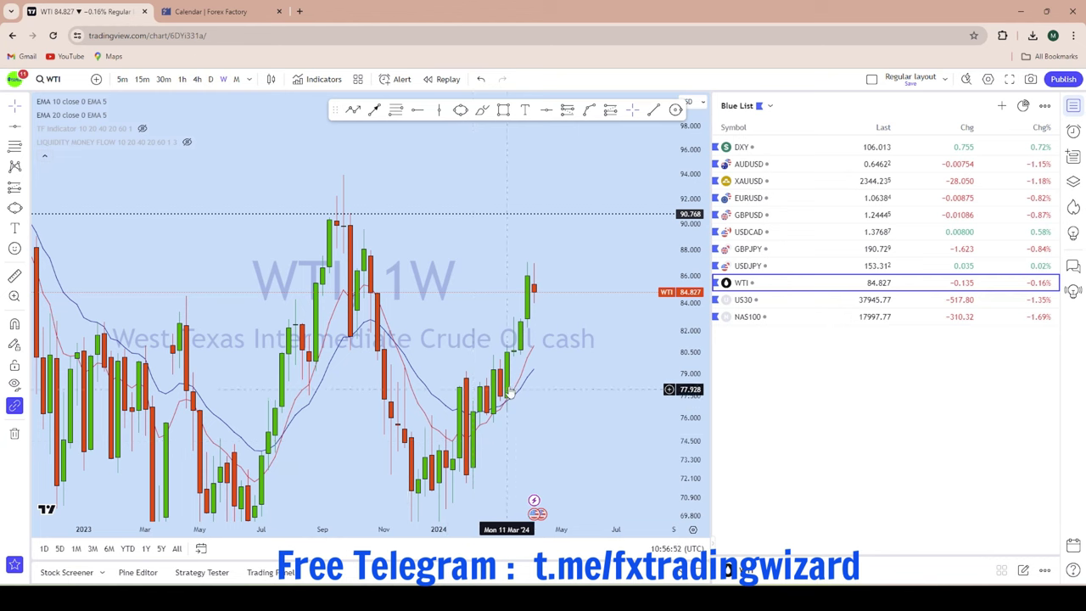
scroll(596, 145, up, 3)
scroll(625, 279, down, 3)
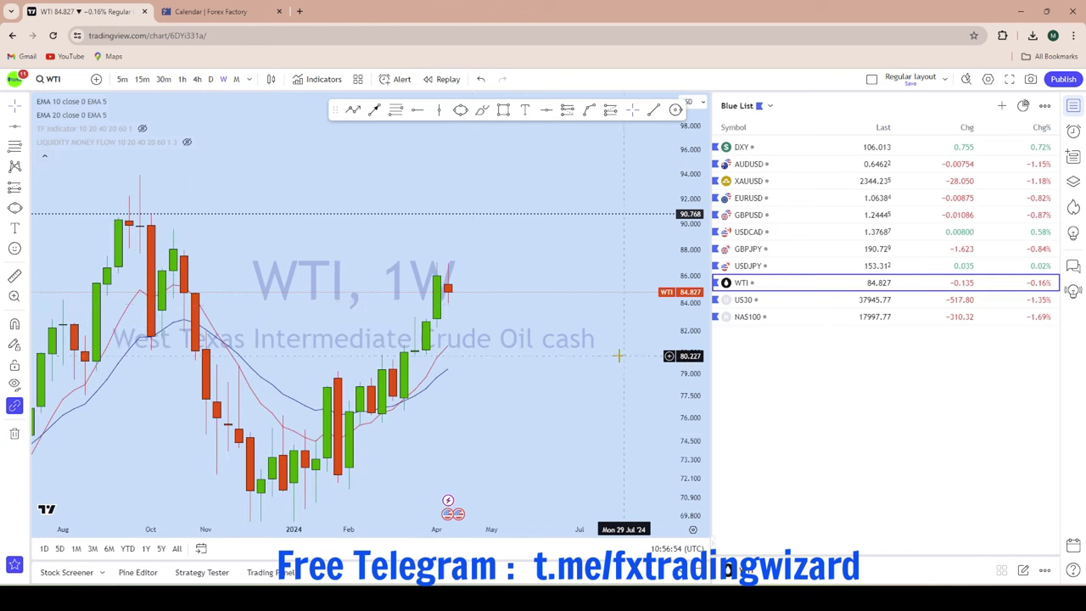
scroll(684, 312, up, 3)
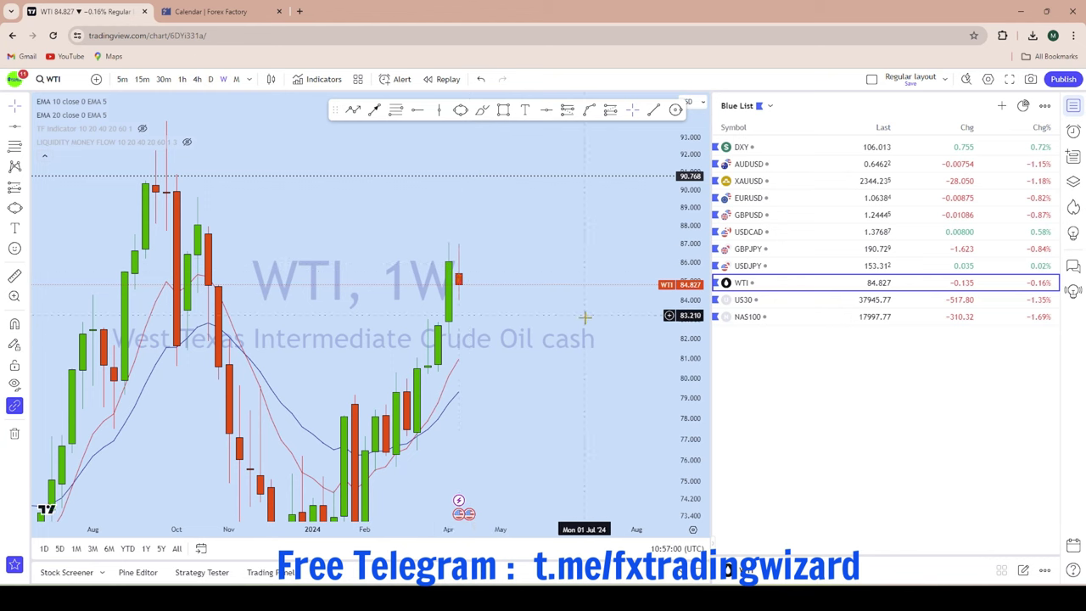
scroll(591, 316, down, 3)
scroll(596, 315, up, 2)
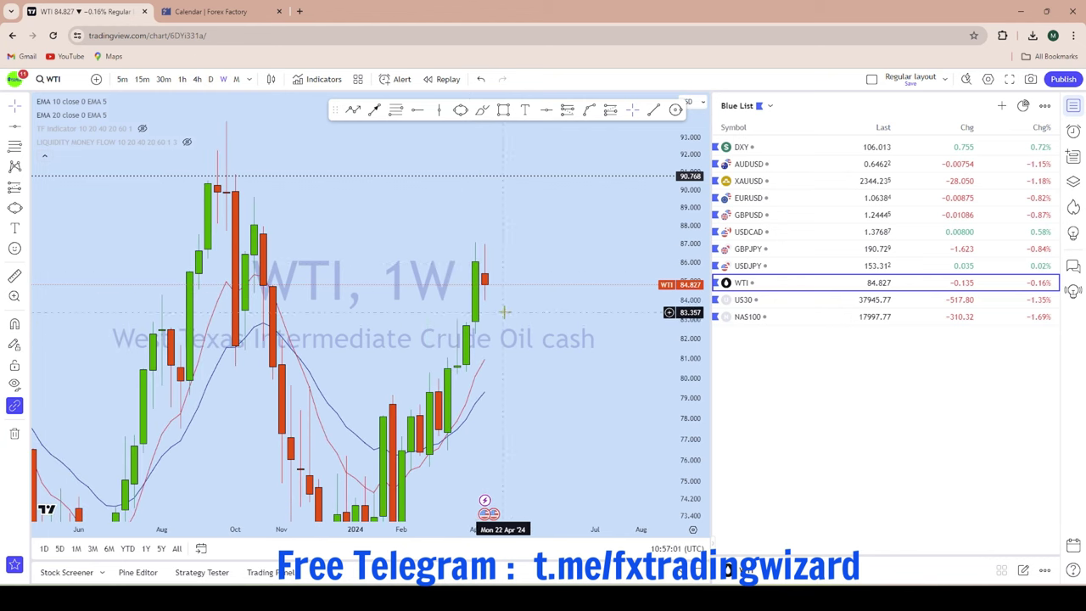
Place a horizontal line at 83.949 on the weekly WTI chart, along the latest candle's low
click(547, 112)
click(180, 301)
scroll(179, 301, down, 2)
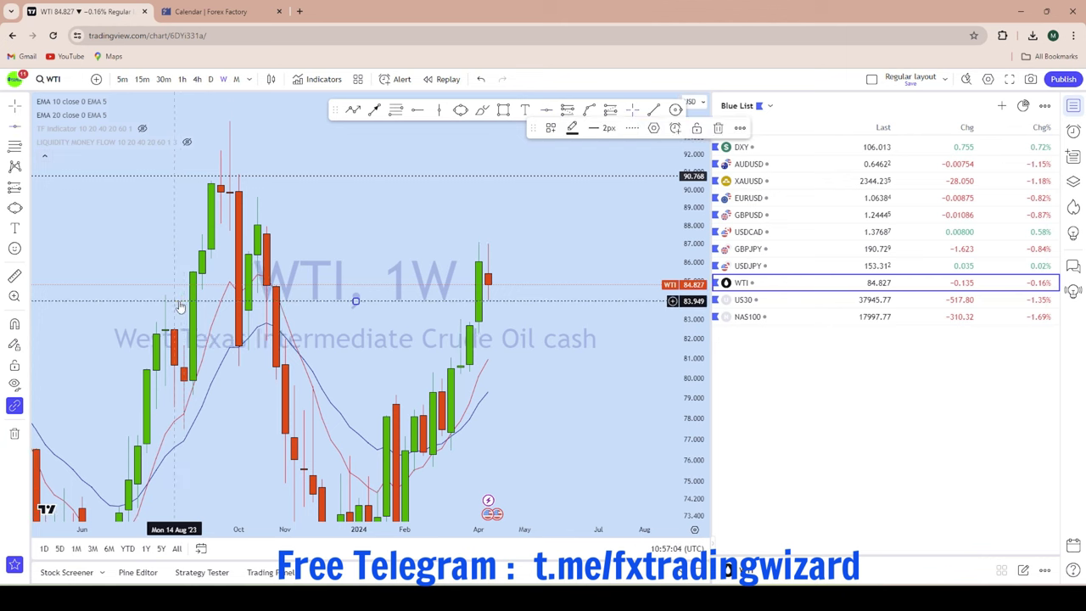
scroll(577, 252, up, 1)
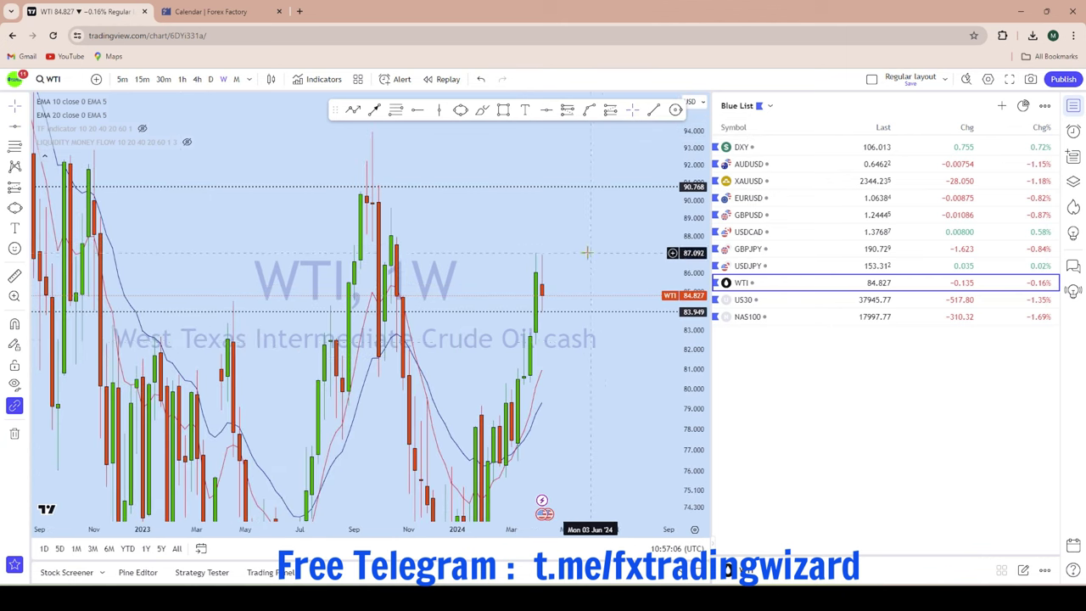
scroll(538, 284, up, 2)
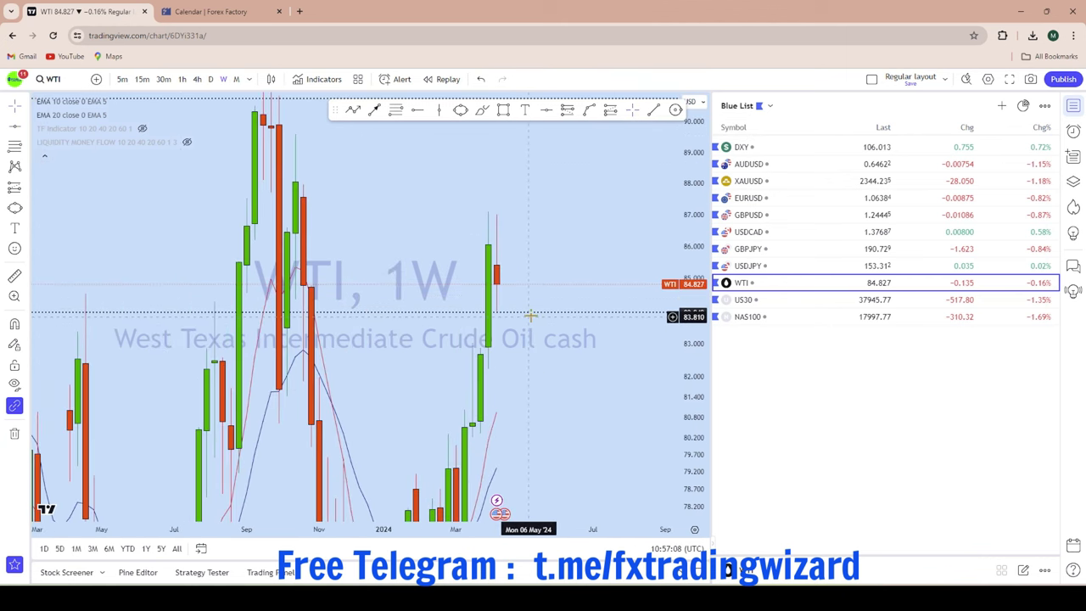
Move the lower horizontal line to 84.001 on the weekly WTI chart and switch to the daily timeframe
drag(532, 315, 543, 311)
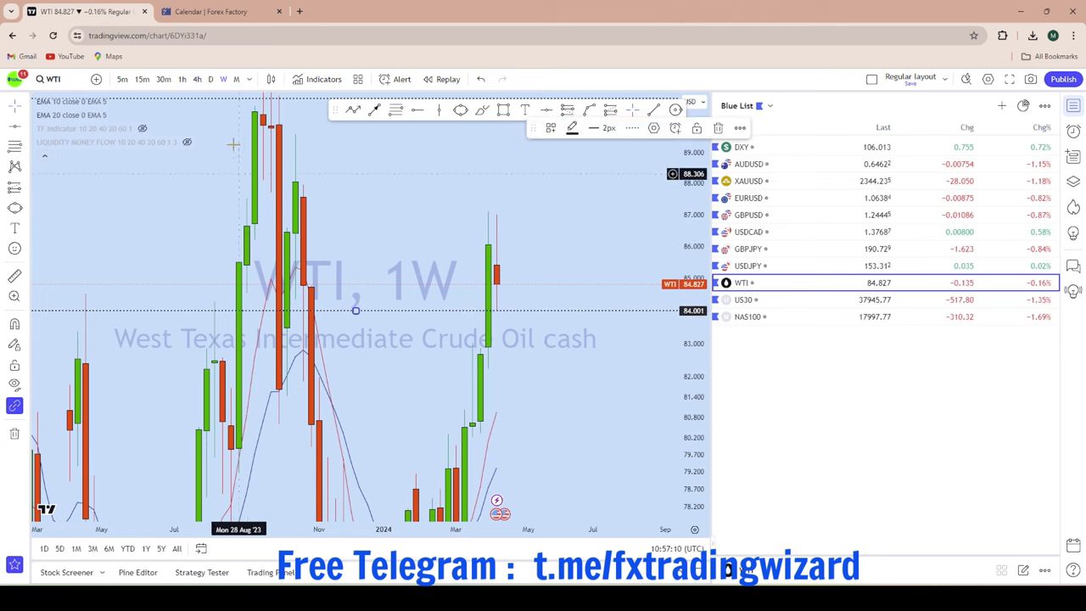
click(211, 79)
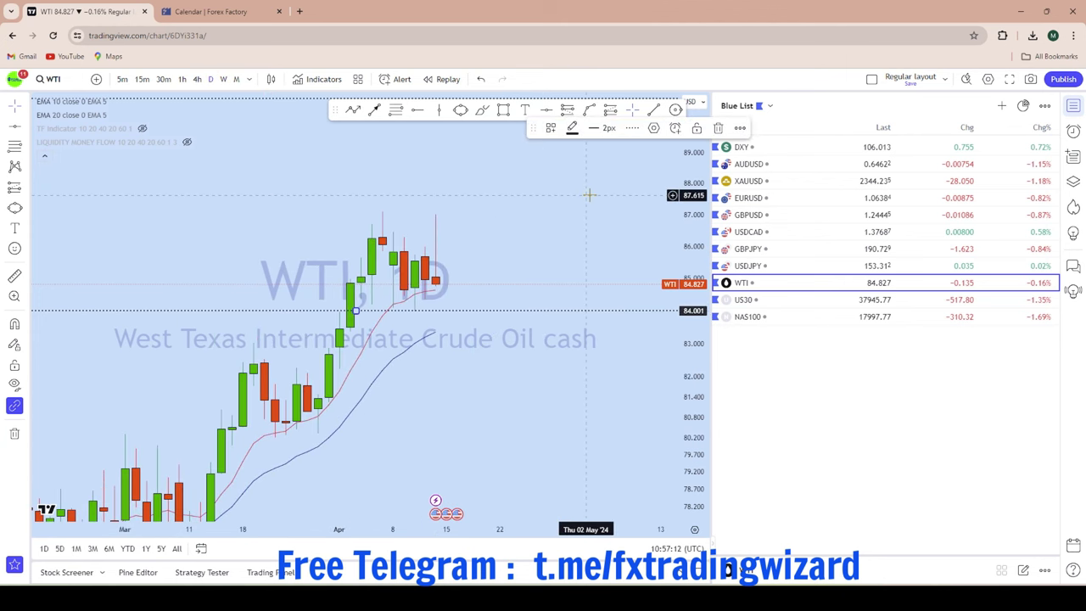
click(17, 107)
scroll(533, 233, down, 3)
drag(591, 237, 492, 228)
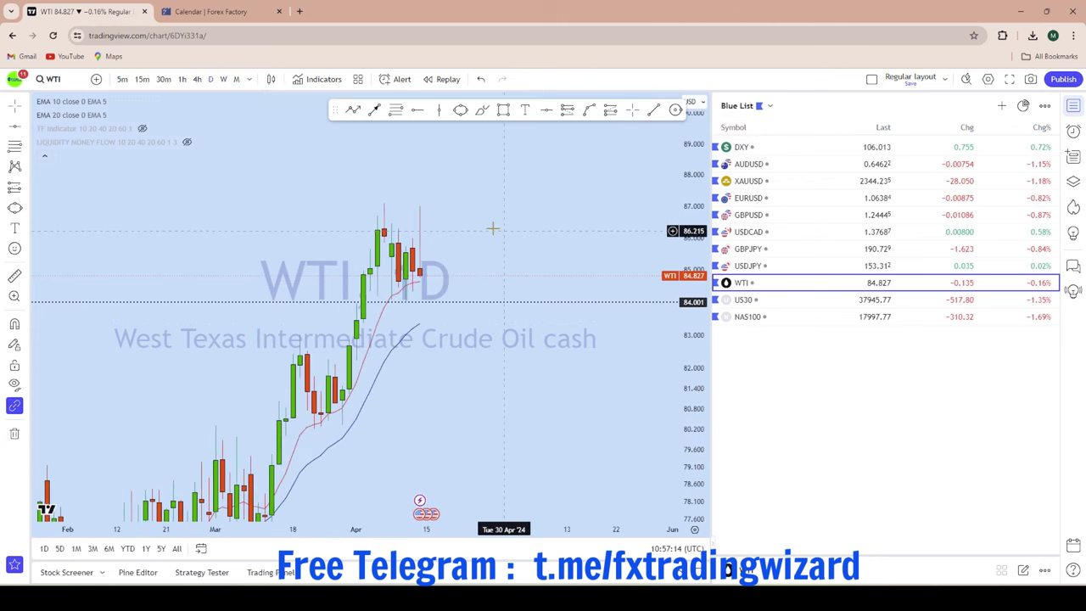
scroll(492, 228, down, 4)
scroll(516, 376, up, 4)
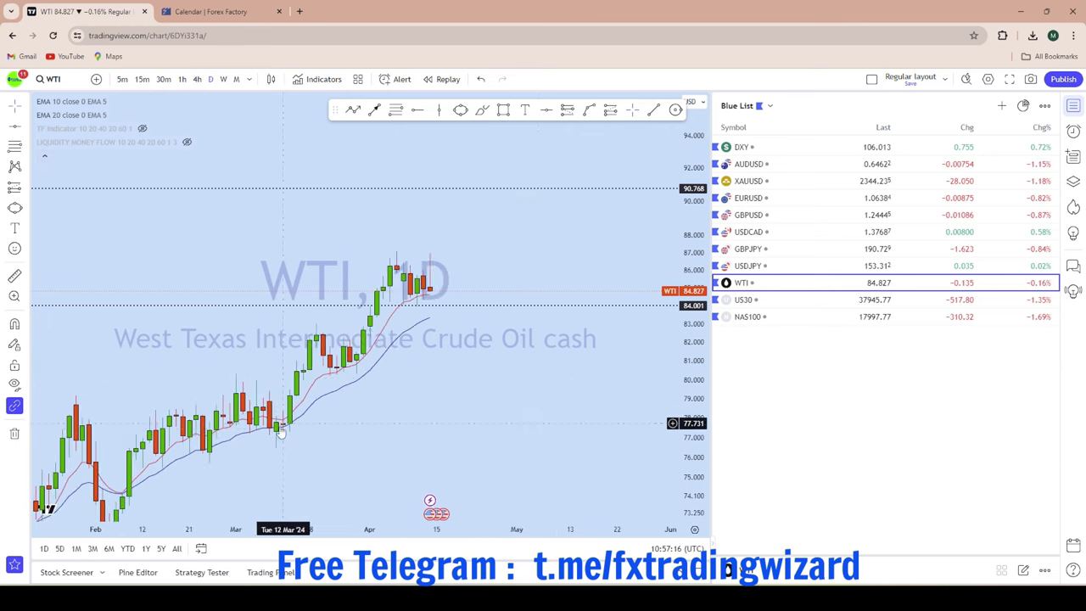
Trace WTI's two daily rallies and consolidations since mid-March with the Brush, and undo the strokes
click(482, 109)
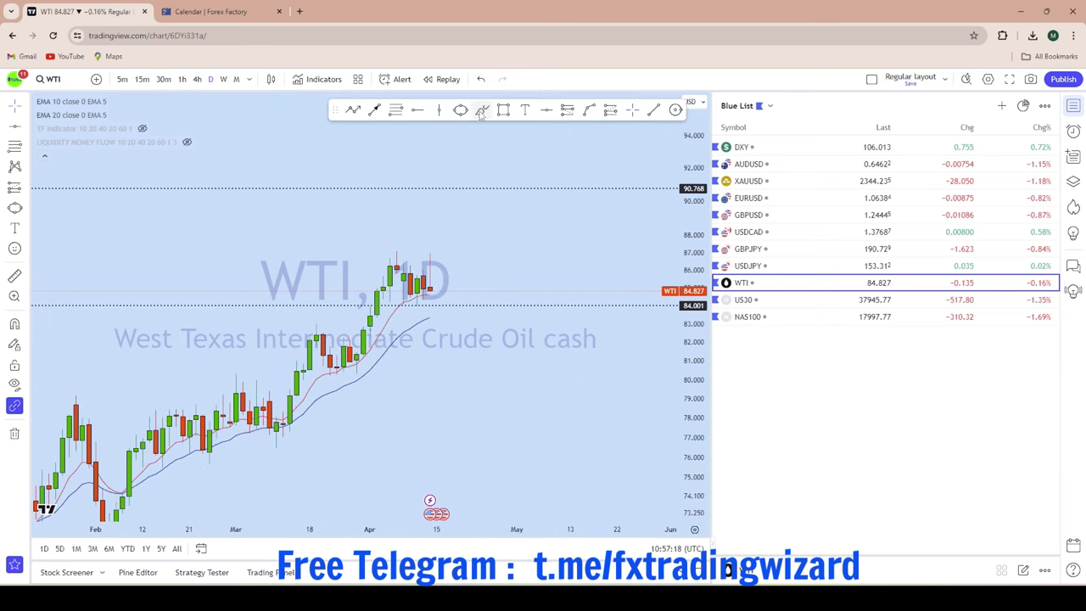
mouse_move(296, 411)
mouse_down()
mouse_move(299, 369)
mouse_move(323, 335)
mouse_up()
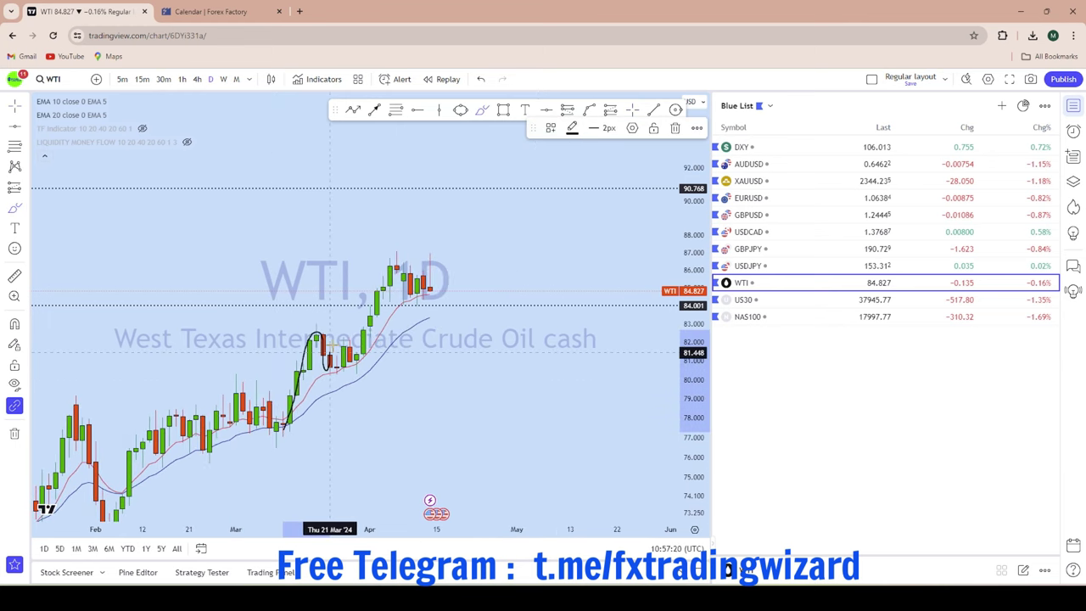
mouse_move(358, 384)
mouse_down()
mouse_move(384, 284)
mouse_move(403, 267)
mouse_up()
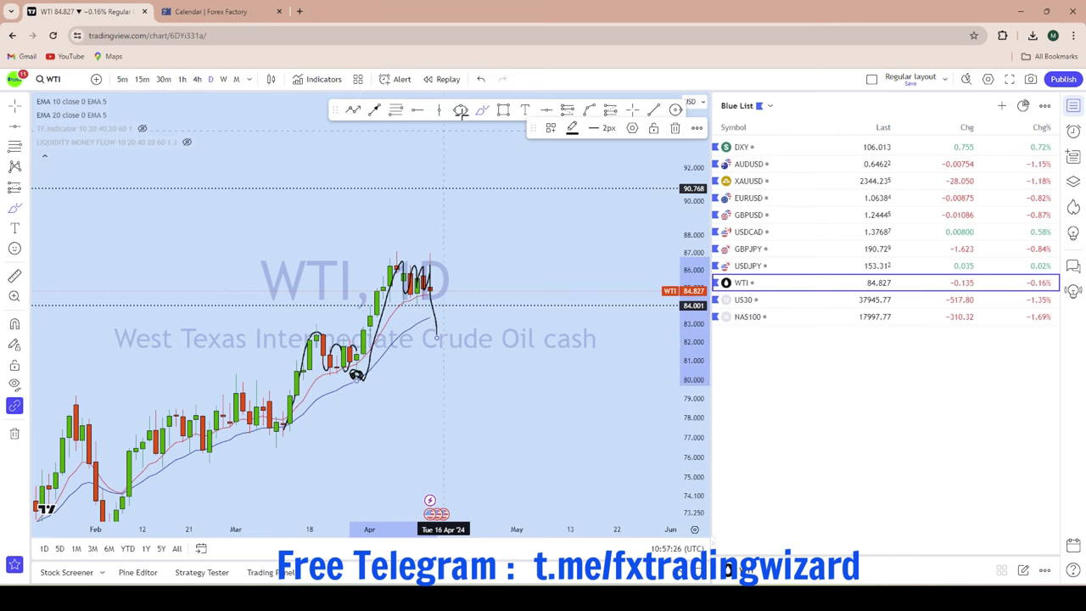
click(489, 85)
Sketch a possible daily WTI dip to about 83.5 and a rise to about 87.5 with the Brush, and undo it
scroll(628, 382, up, 3)
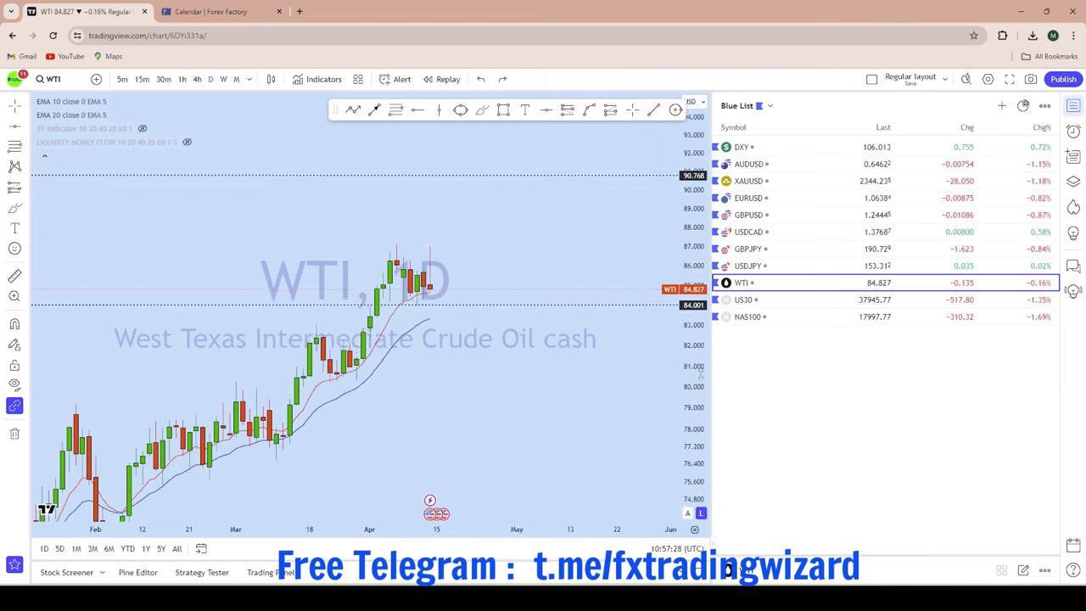
scroll(493, 315, down, 2)
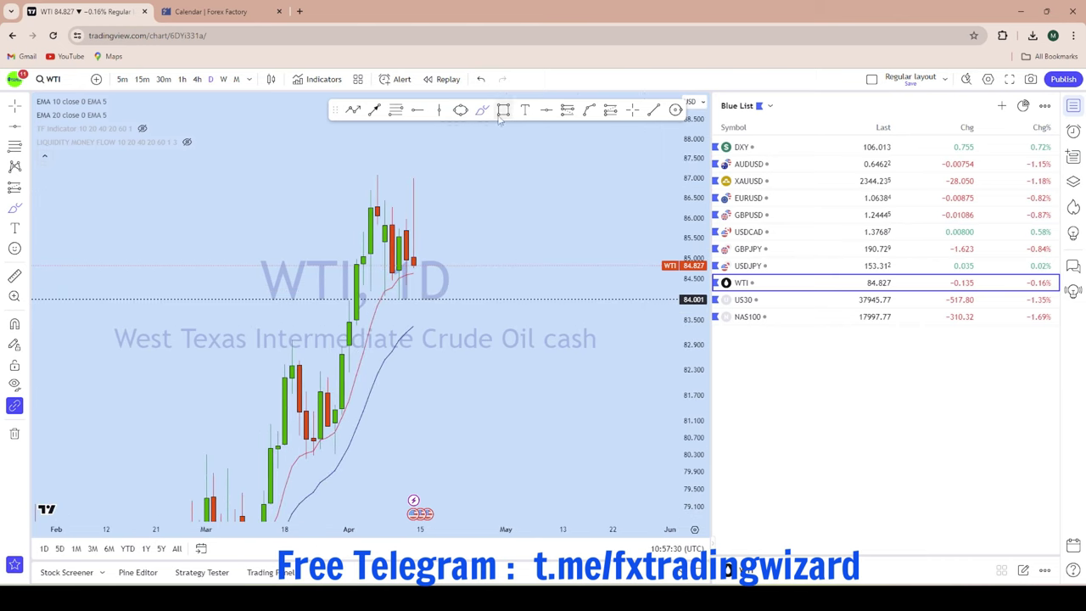
mouse_move(413, 266)
mouse_down()
mouse_move(422, 321)
mouse_move(437, 316)
mouse_move(520, 154)
mouse_up()
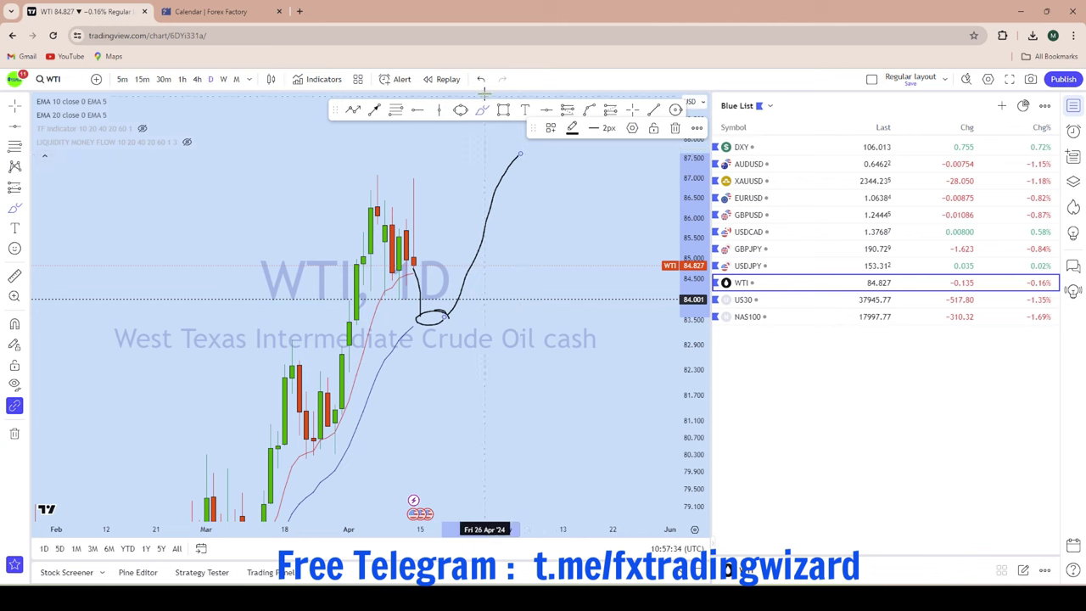
click(481, 79)
Compress the WTI price scale until the 90.768 line fits and switch to the 4-hour timeframe, showing candles back to mid-March
scroll(610, 322, down, 3)
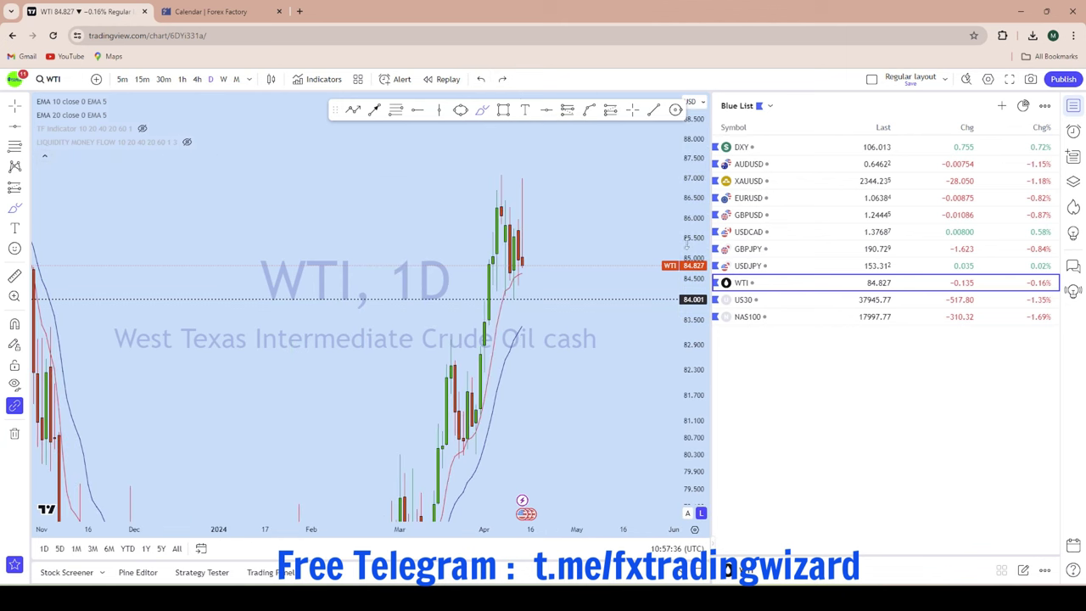
drag(687, 244, 686, 386)
scroll(490, 313, up, 3)
click(197, 79)
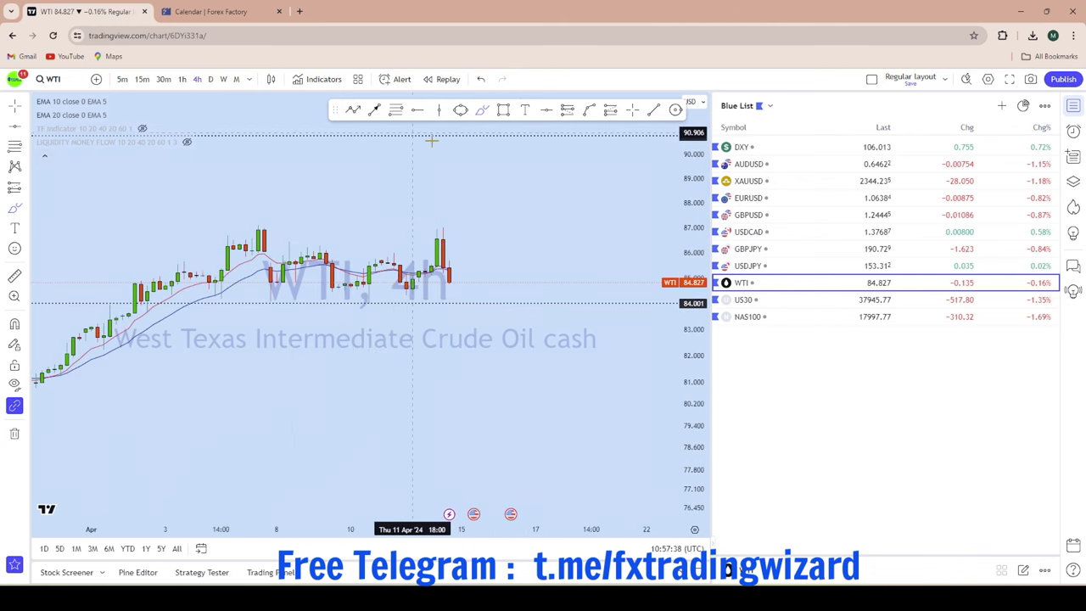
scroll(625, 325, down, 3)
mouse_move(406, 243)
mouse_down()
mouse_move(443, 258)
mouse_move(565, 215)
mouse_up()
click(481, 79)
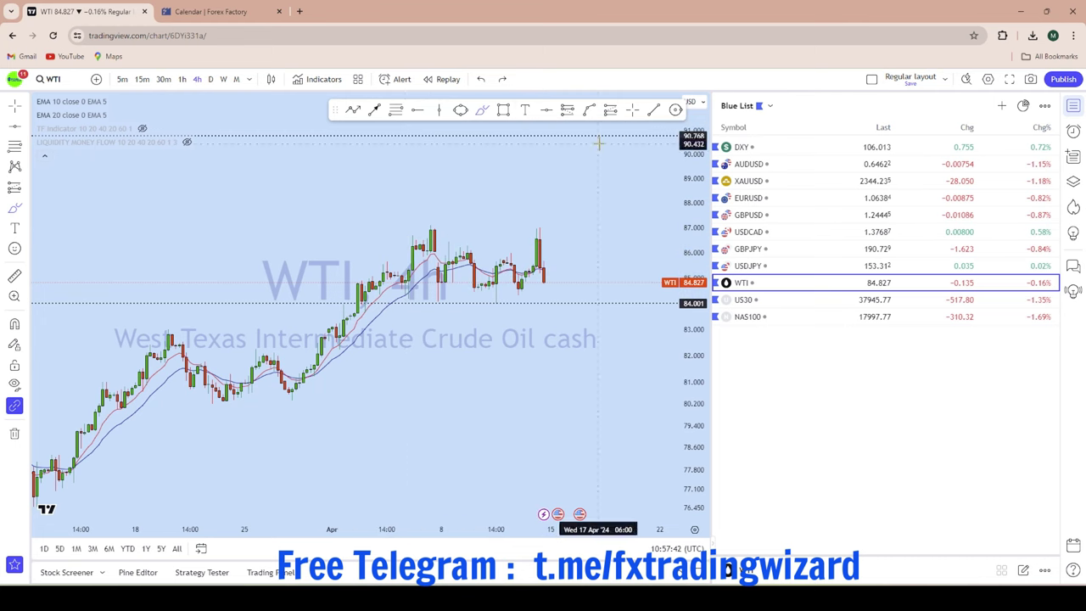
Draw a projected path from the latest 4-hour WTI candle through a double bottom near 83 and up to the 90.768 line
drag(548, 280, 555, 330)
click(580, 336)
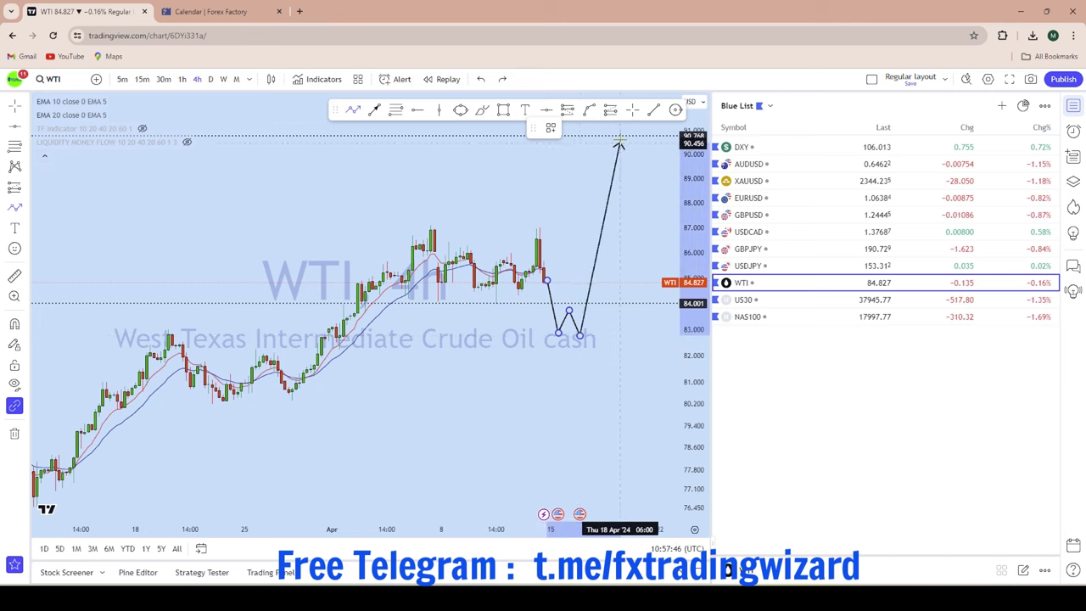
double_click(619, 139)
drag(630, 243, 584, 235)
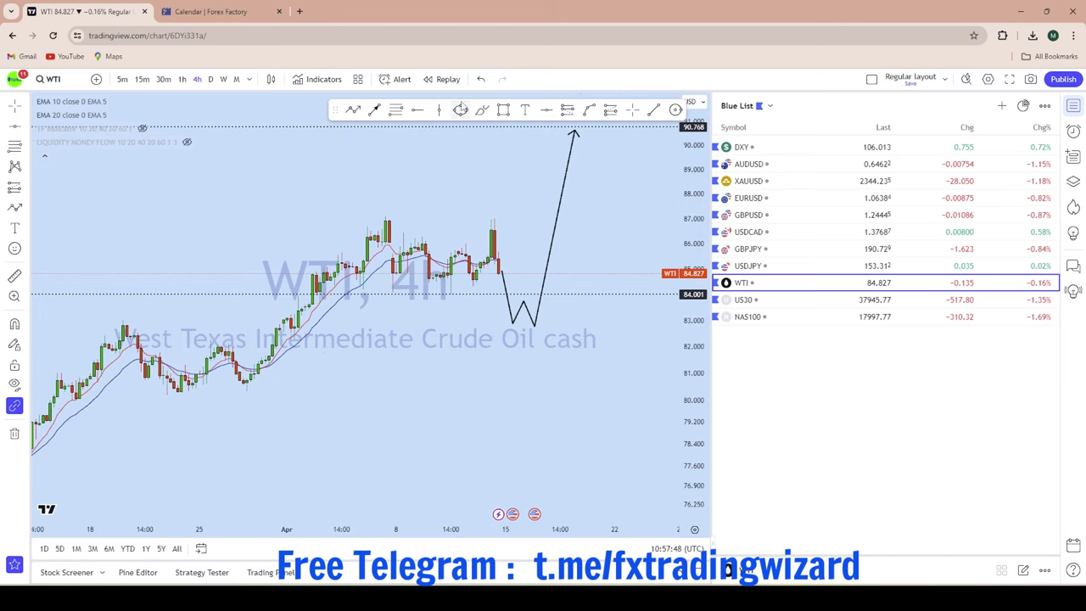
Draw an ellipse around the double bottom of the projected WTI path, just below the 84.001 line
click(460, 110)
click(488, 332)
click(534, 292)
click(542, 302)
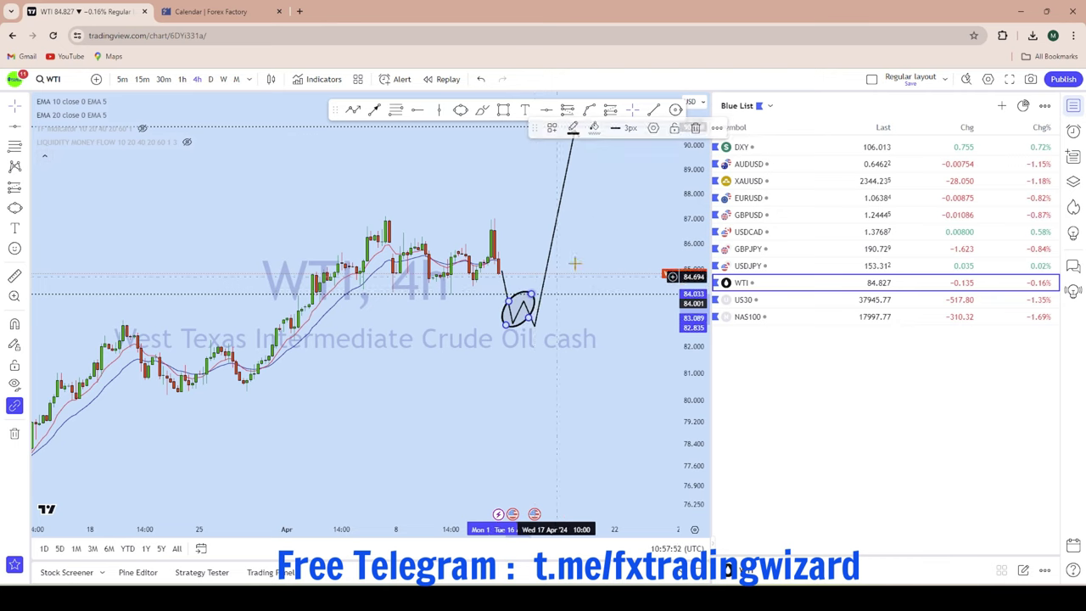
drag(612, 238, 524, 281)
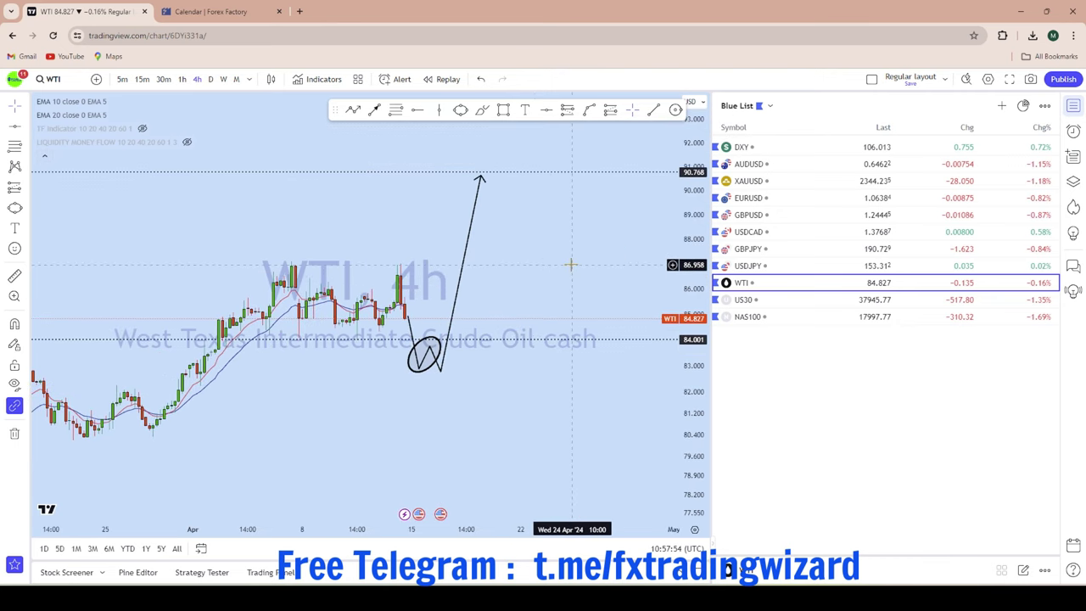
Open the US30 chart and switch it to the monthly timeframe, with the candles from 2021 onward in view
click(777, 301)
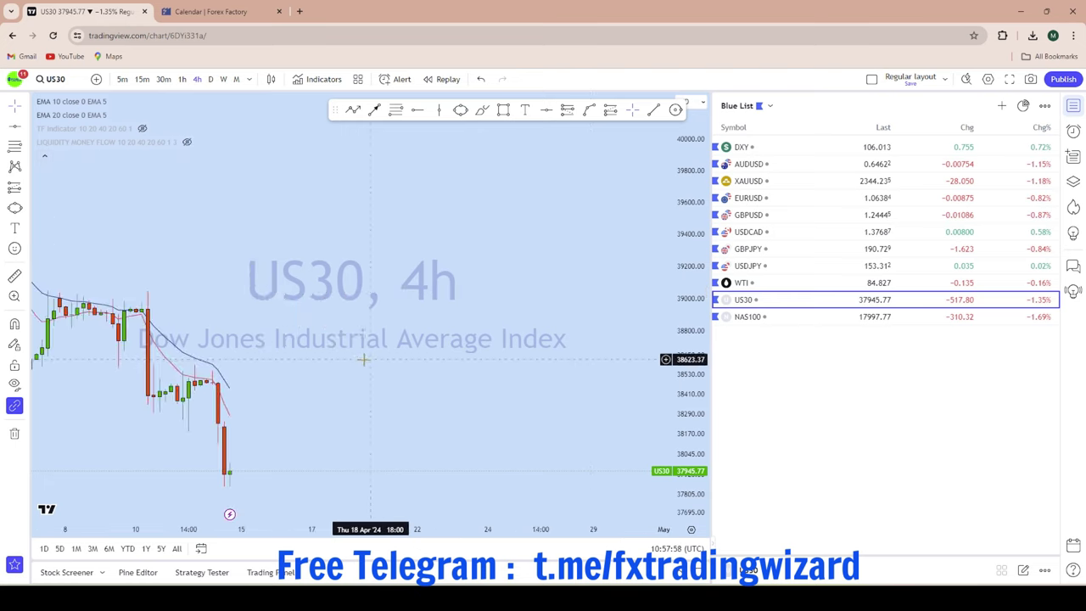
drag(364, 358, 525, 201)
scroll(525, 201, down, 3)
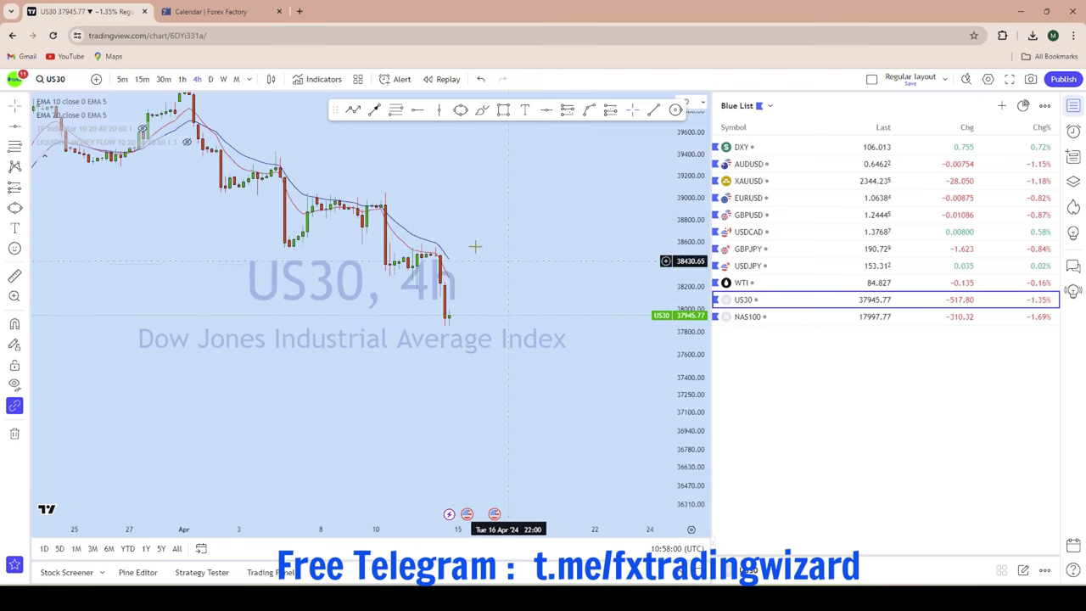
click(237, 79)
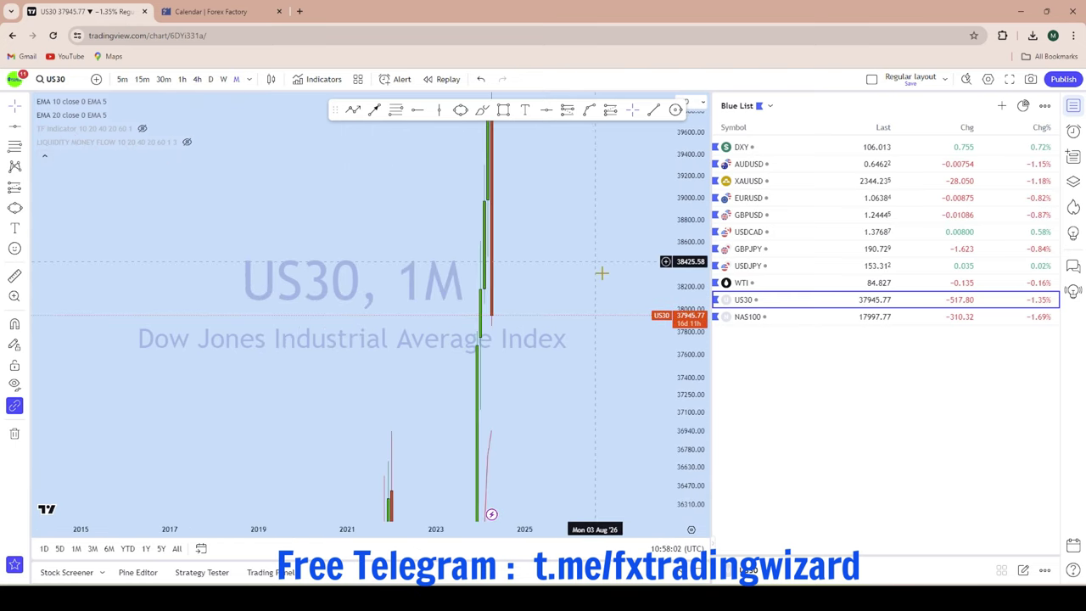
scroll(599, 428, up, 10)
drag(356, 398, 569, 236)
scroll(632, 340, up, 6)
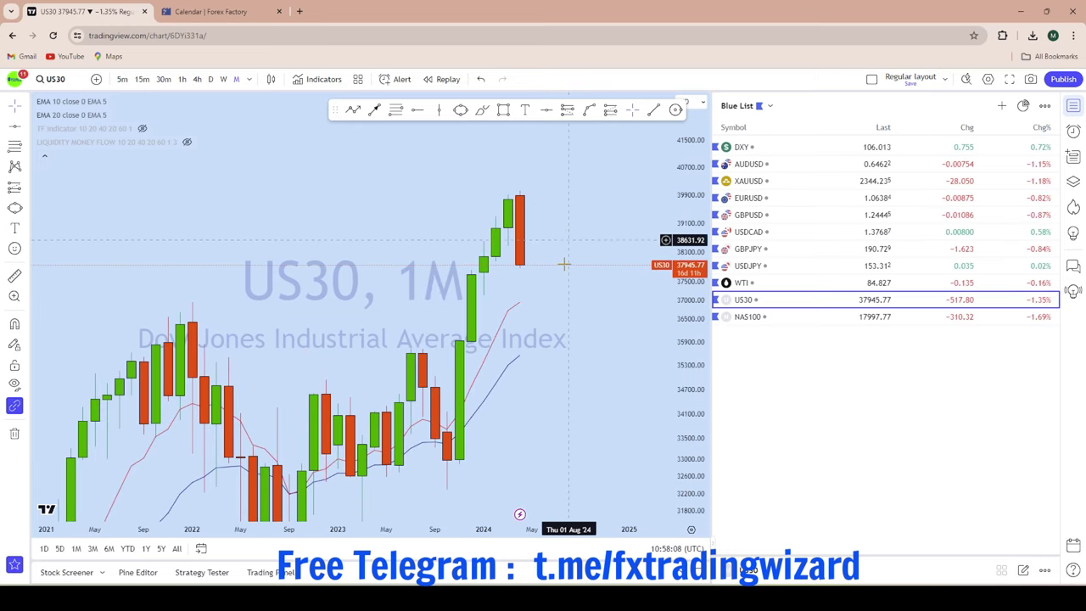
Examine the latest monthly US30 candle against the preceding rally and the two moving averages
drag(567, 160, 525, 175)
scroll(560, 201, down, 2)
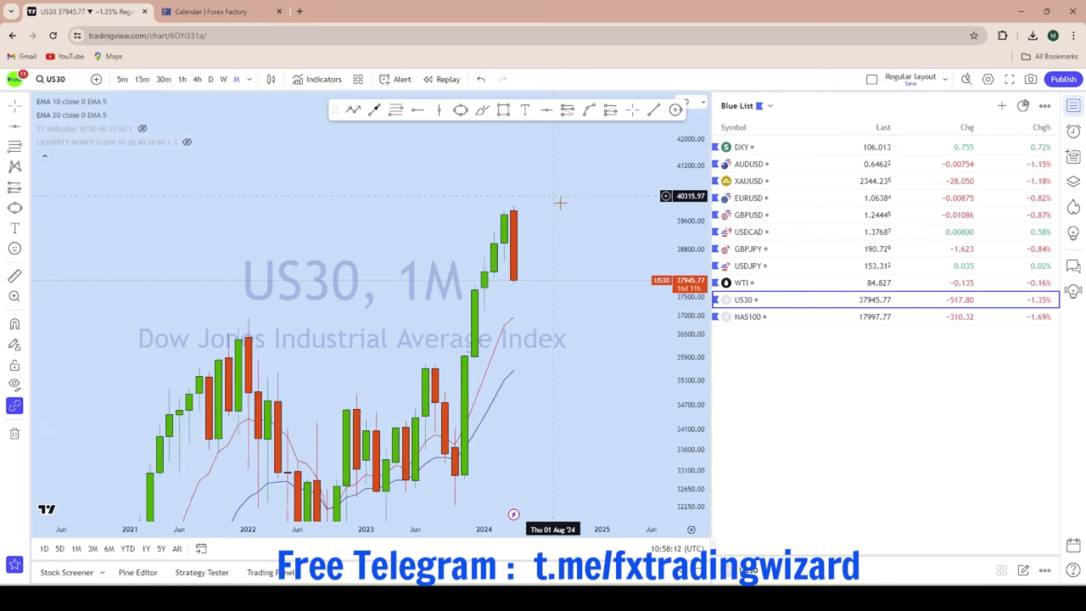
scroll(577, 213, up, 2)
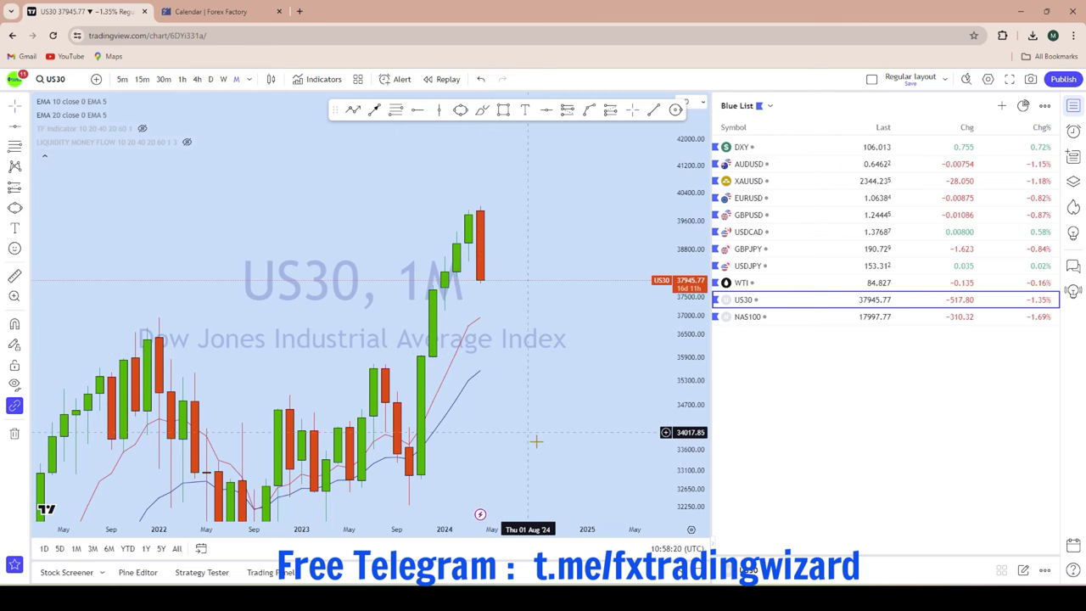
scroll(536, 442, down, 3)
scroll(563, 336, up, 1)
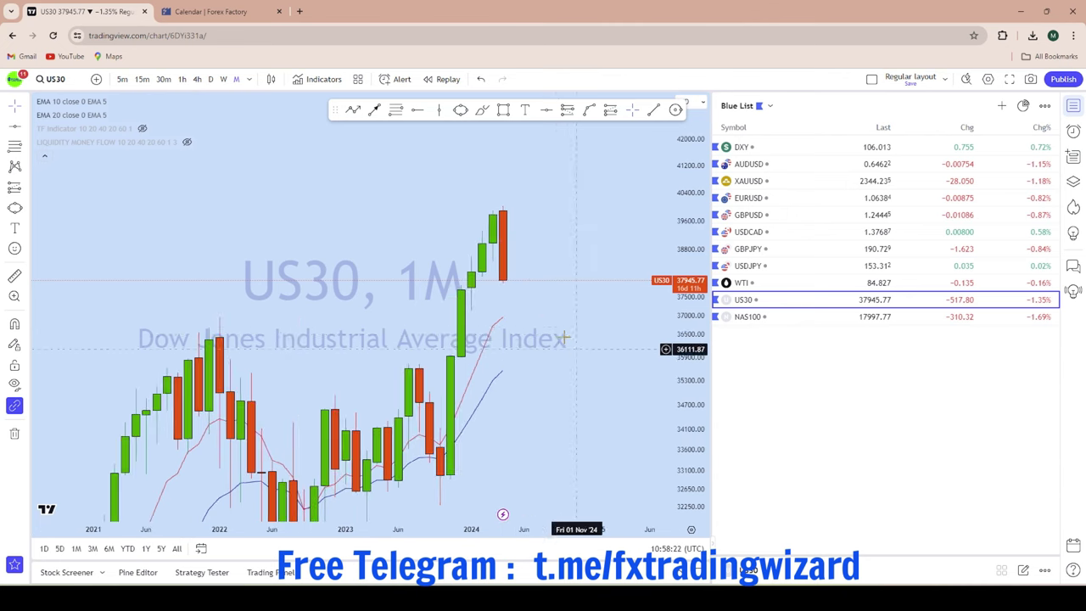
drag(561, 341, 558, 375)
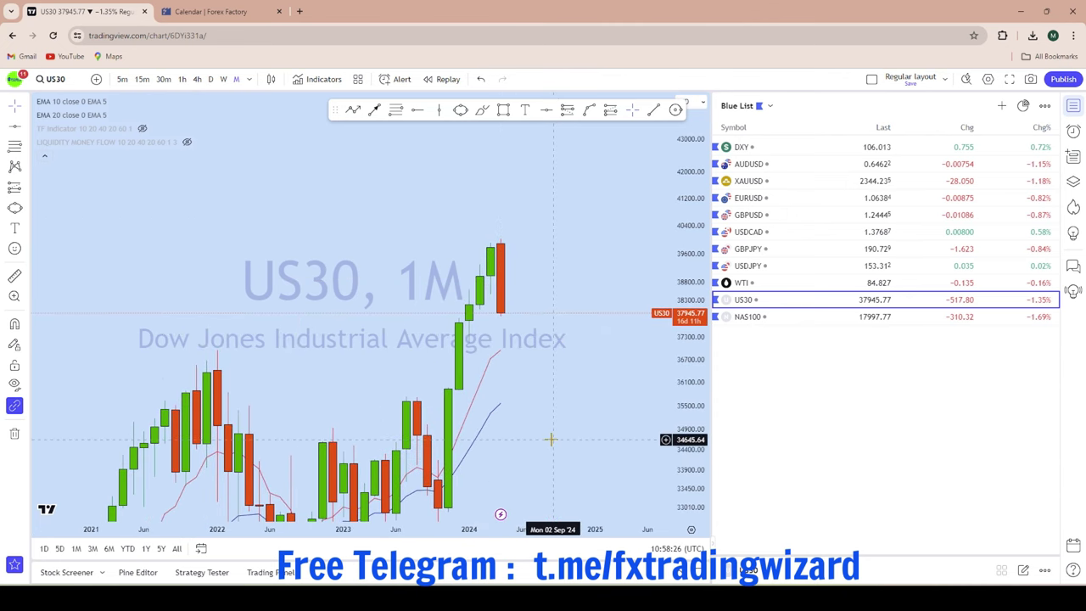
drag(551, 439, 550, 431)
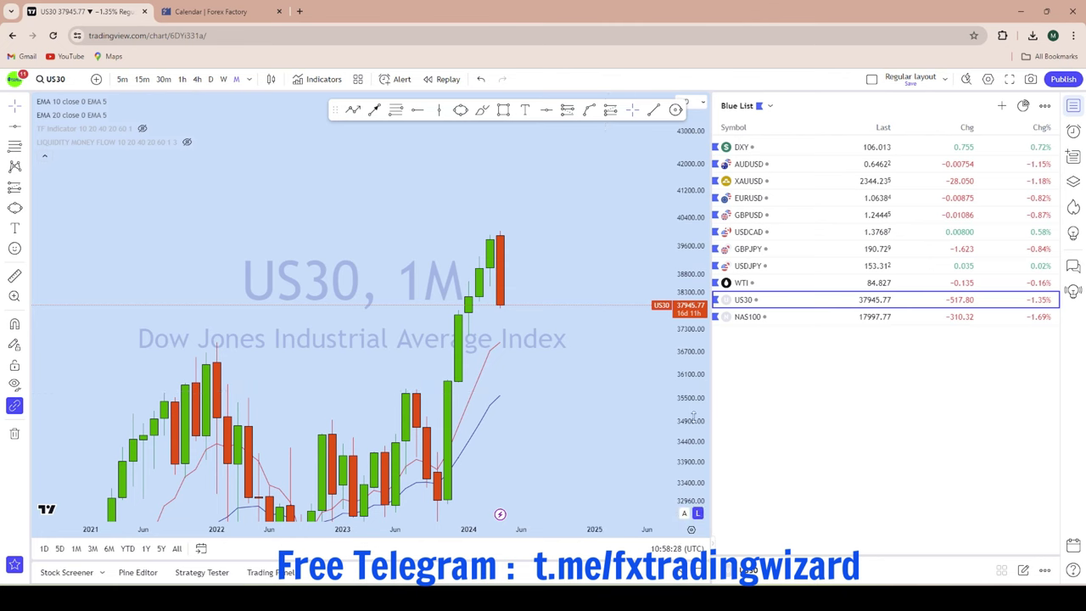
Switch US30 to the weekly timeframe and examine the latest candles against the moving averages
click(223, 79)
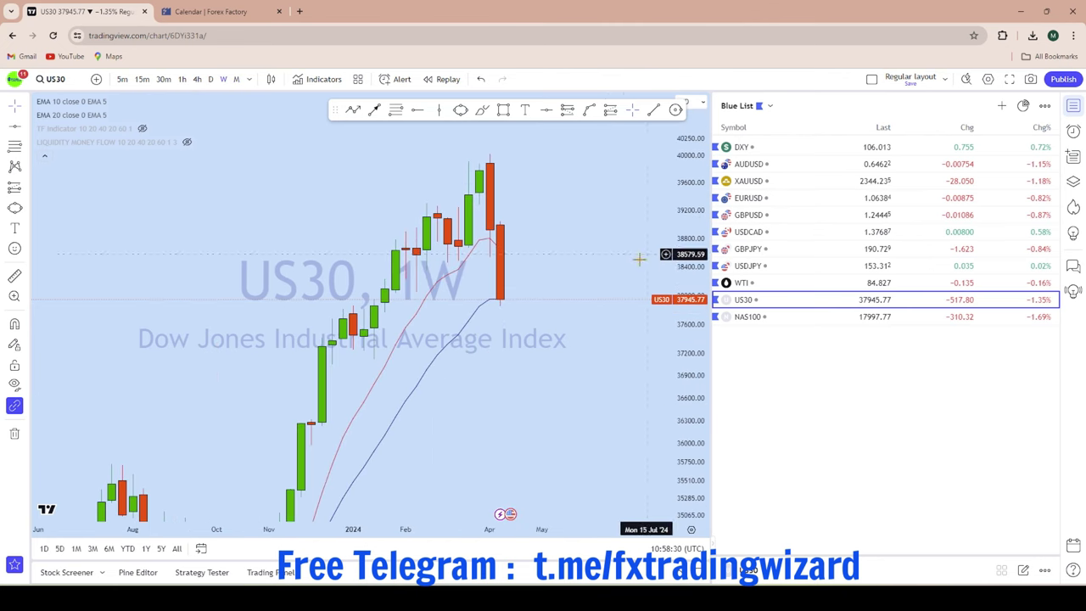
drag(616, 253, 585, 229)
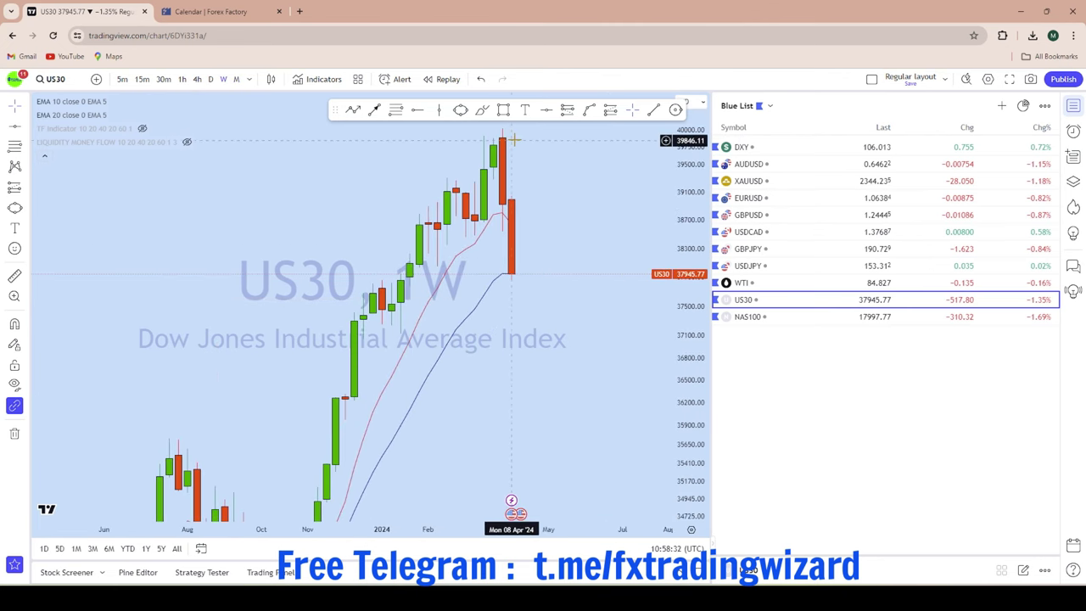
scroll(560, 396, up, 3)
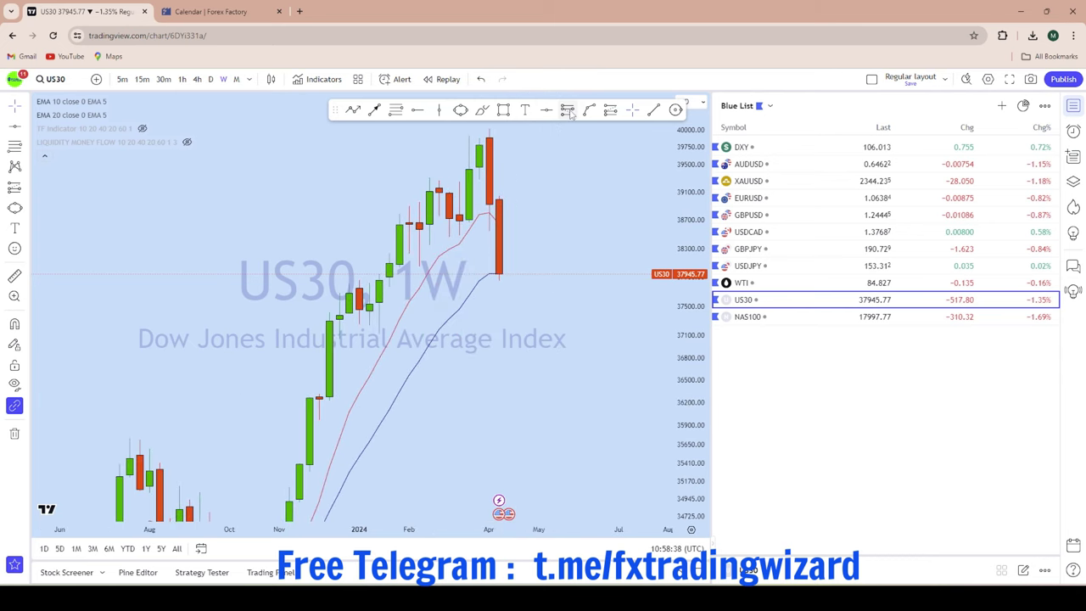
Sketch a possible weekly US30 dip to about 37300 and a rise to about 39750 with the Brush, and undo it
click(482, 109)
mouse_move(504, 274)
mouse_down()
mouse_move(509, 320)
mouse_move(554, 239)
mouse_move(568, 163)
mouse_up()
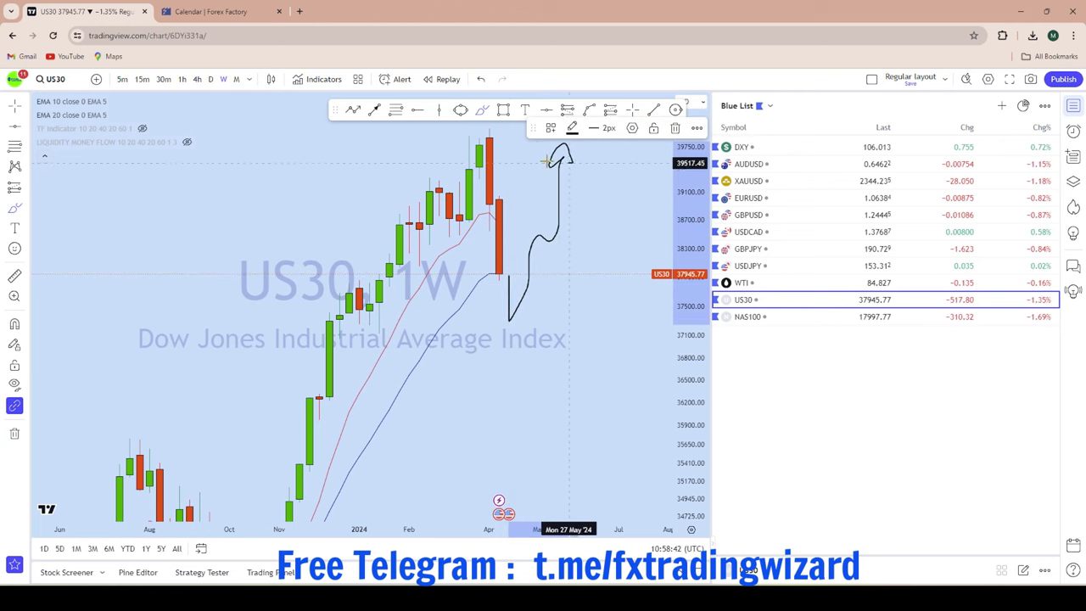
click(480, 79)
Switch US30 to the daily timeframe and examine the peaks and the latest decline
scroll(548, 506, up, 3)
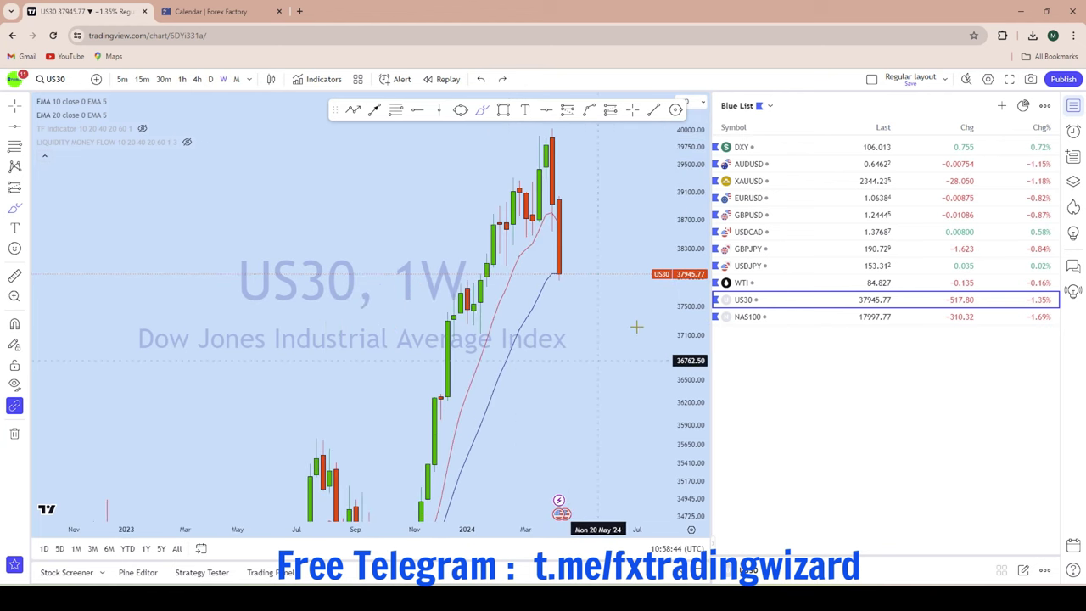
click(210, 78)
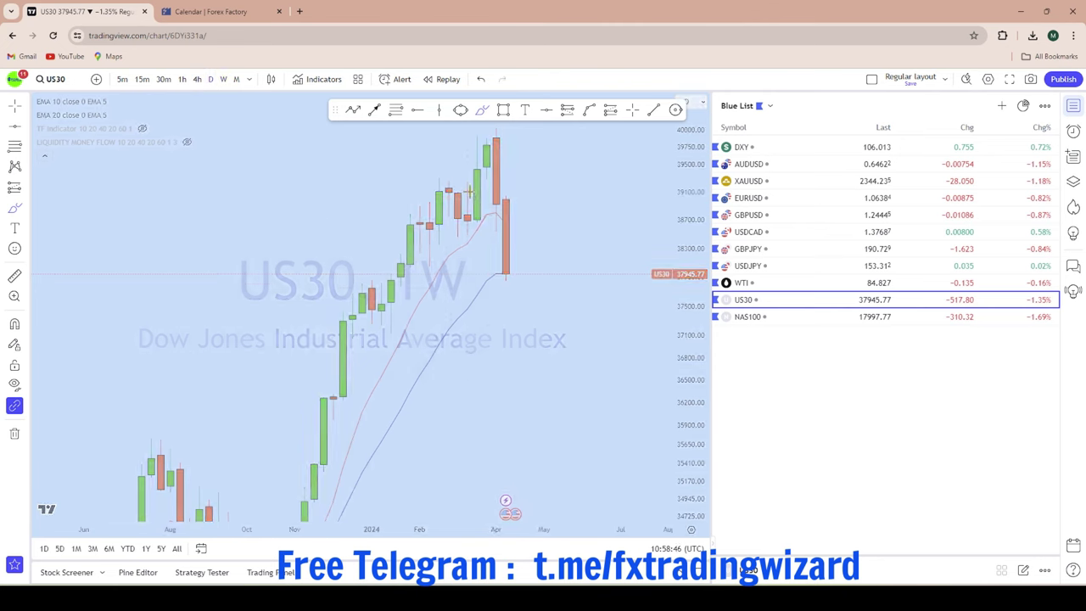
scroll(624, 396, up, 2)
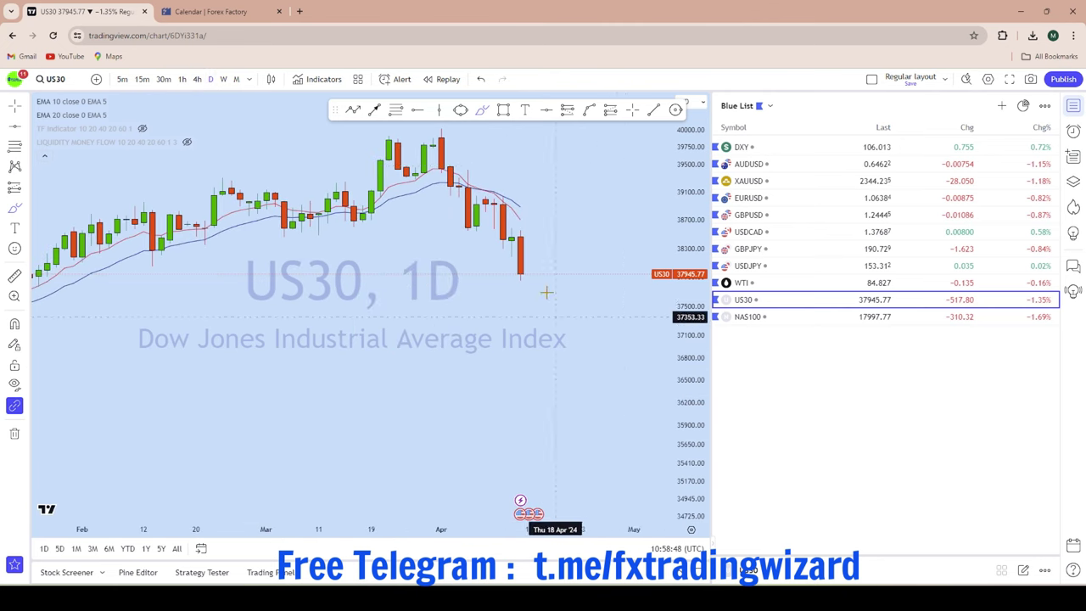
scroll(480, 196, down, 2)
Mark a head-and-shoulders top on daily US30 and a drop to about 36600 with the Brush, and undo the strokes
mouse_move(484, 163)
mouse_down()
mouse_move(521, 142)
mouse_move(514, 133)
mouse_up()
mouse_move(464, 206)
mouse_down()
mouse_move(476, 178)
mouse_move(465, 178)
mouse_up()
drag(543, 179, 578, 375)
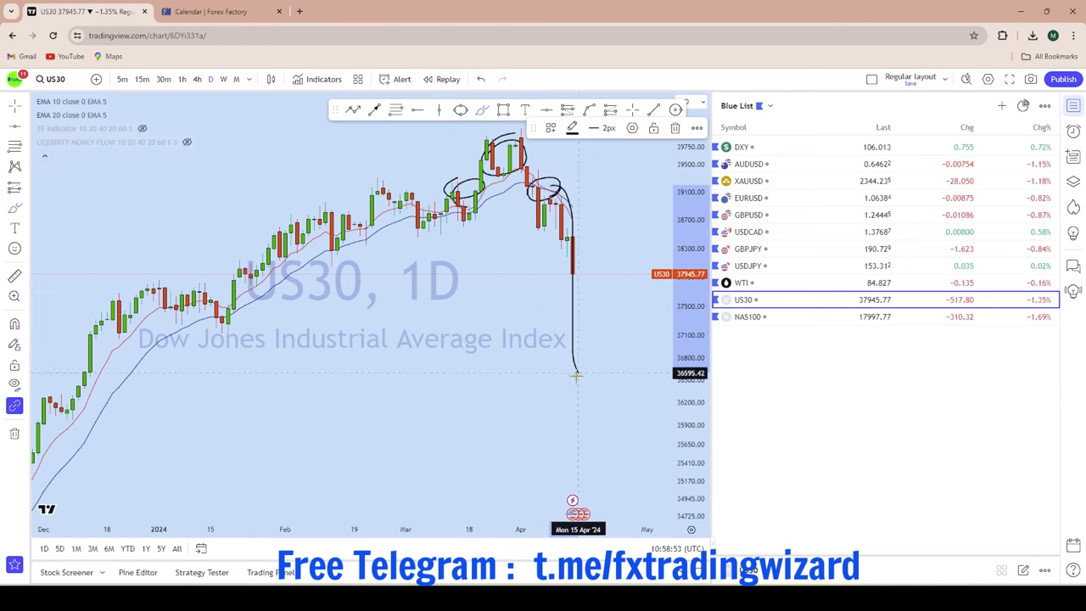
click(481, 78)
scroll(571, 392, down, 2)
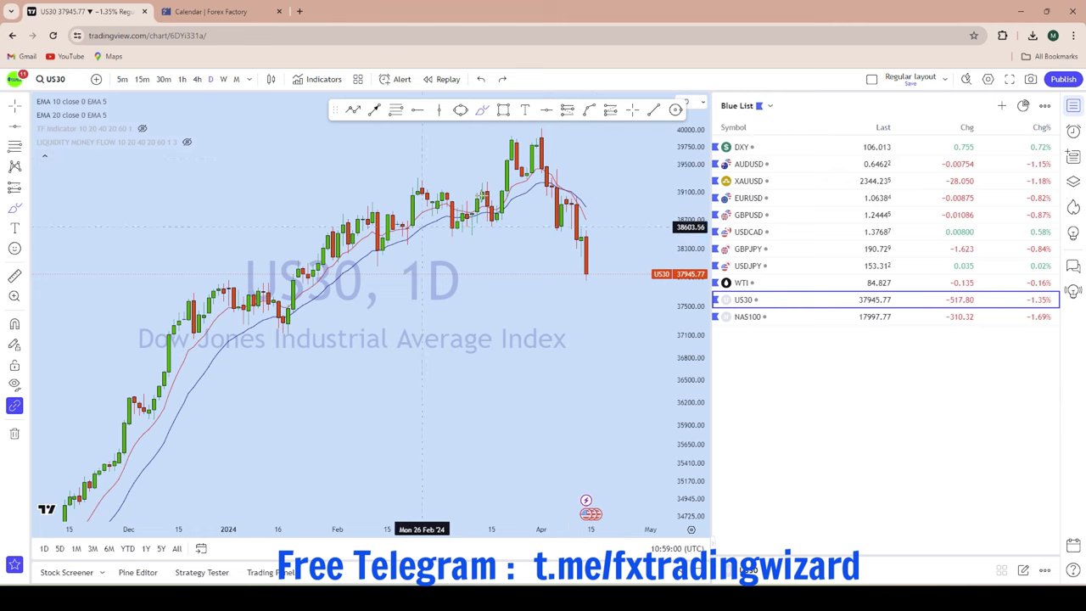
Place a horizontal line at about 37122 on the daily US30 chart
scroll(564, 221, up, 2)
scroll(395, 345, down, 5)
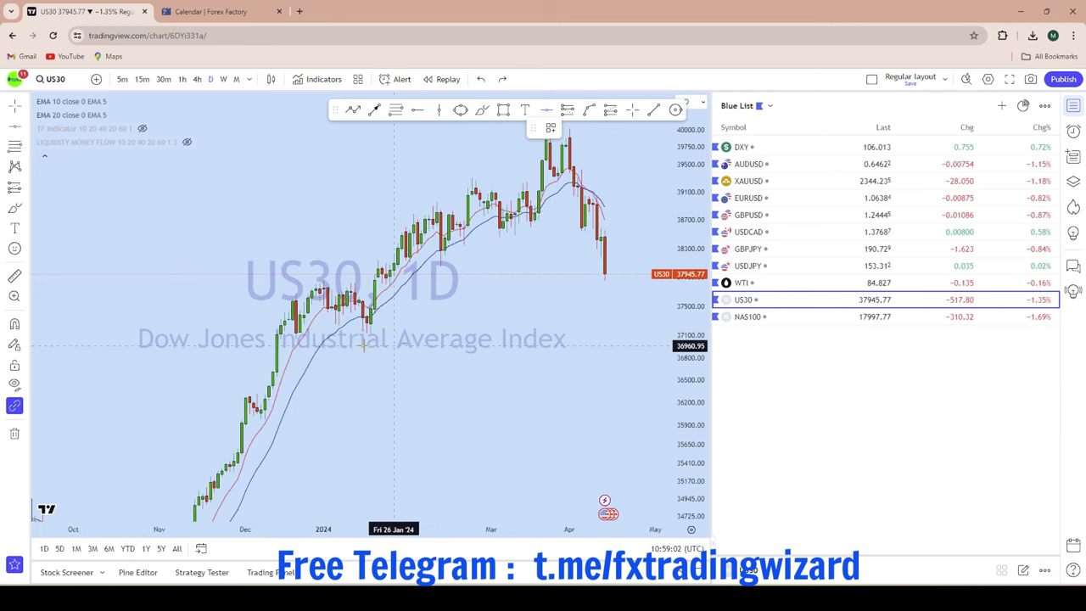
click(274, 334)
scroll(556, 374, up, 3)
scroll(561, 374, up, 1)
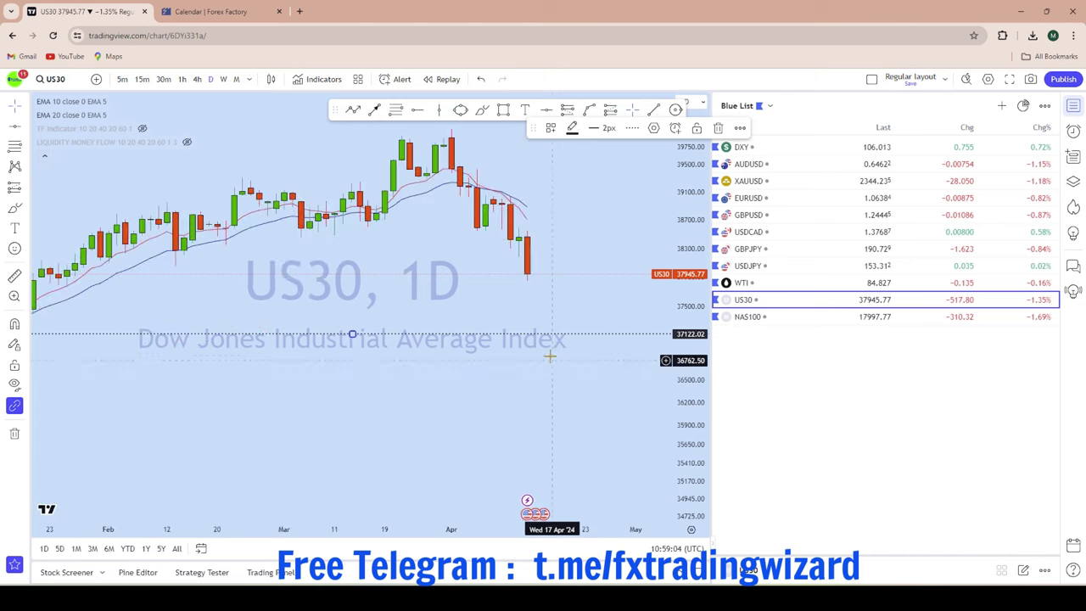
scroll(570, 243, up, 2)
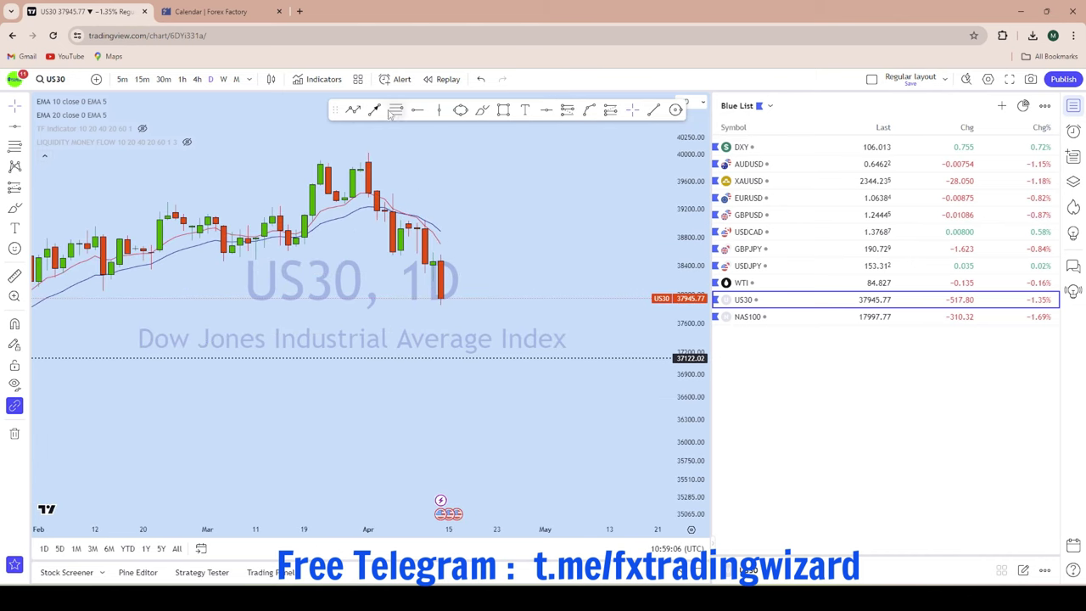
Switch US30 to the 4-hour timeframe, bringing more of its recent history into view
click(197, 79)
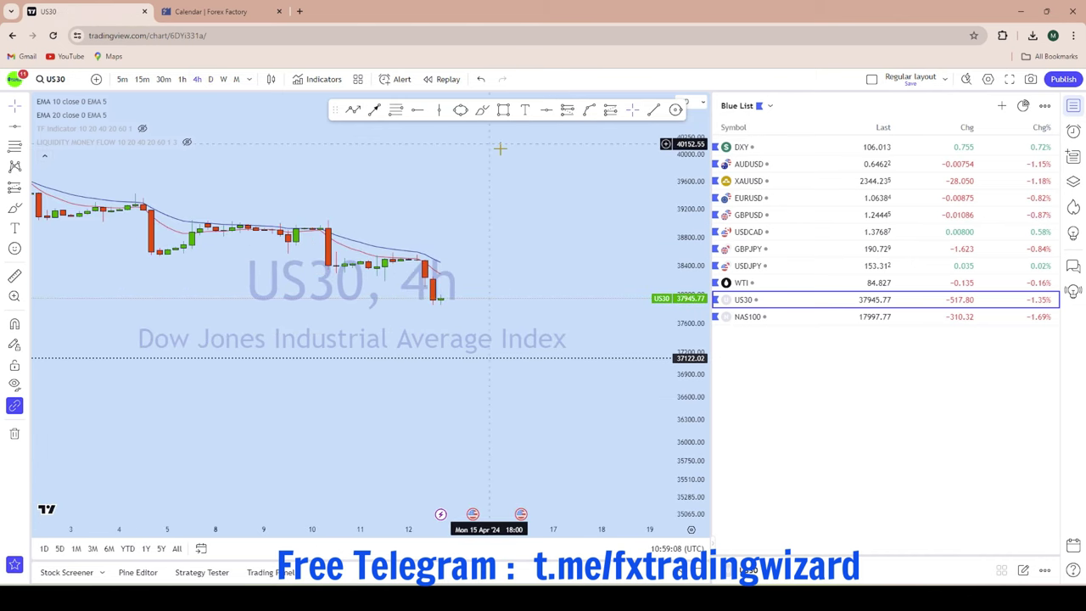
scroll(599, 229, down, 1)
scroll(597, 161, down, 1)
Sketch the 4-hour US30 decline from the April peak to about 37600 with the Brush, and undo it
click(478, 111)
scroll(534, 207, down, 2)
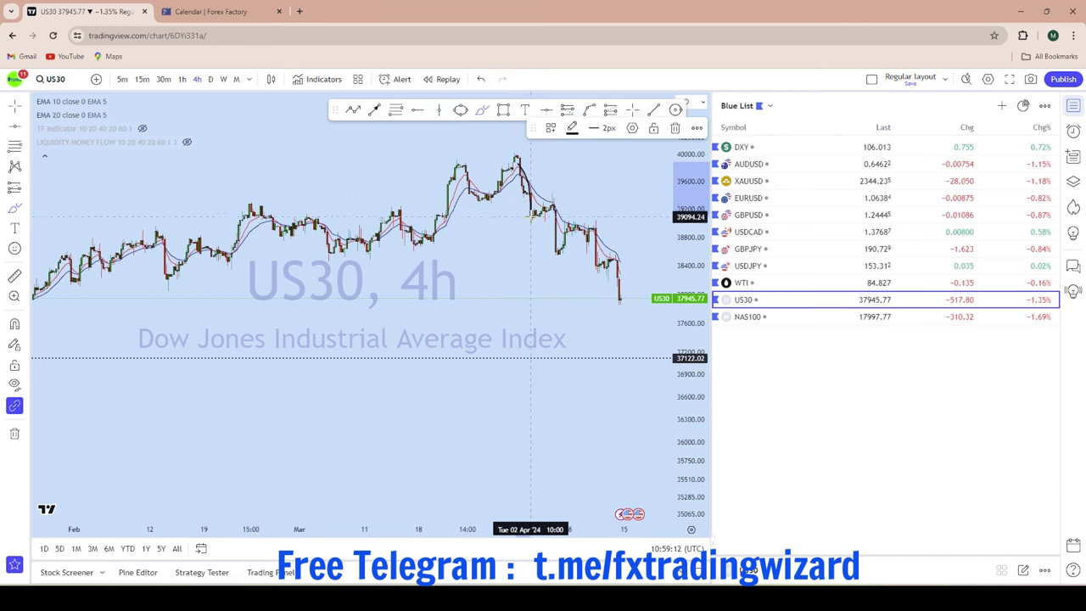
mouse_move(559, 214)
mouse_down()
mouse_move(575, 241)
mouse_move(633, 280)
mouse_move(646, 322)
mouse_up()
click(480, 79)
scroll(614, 407, up, 5)
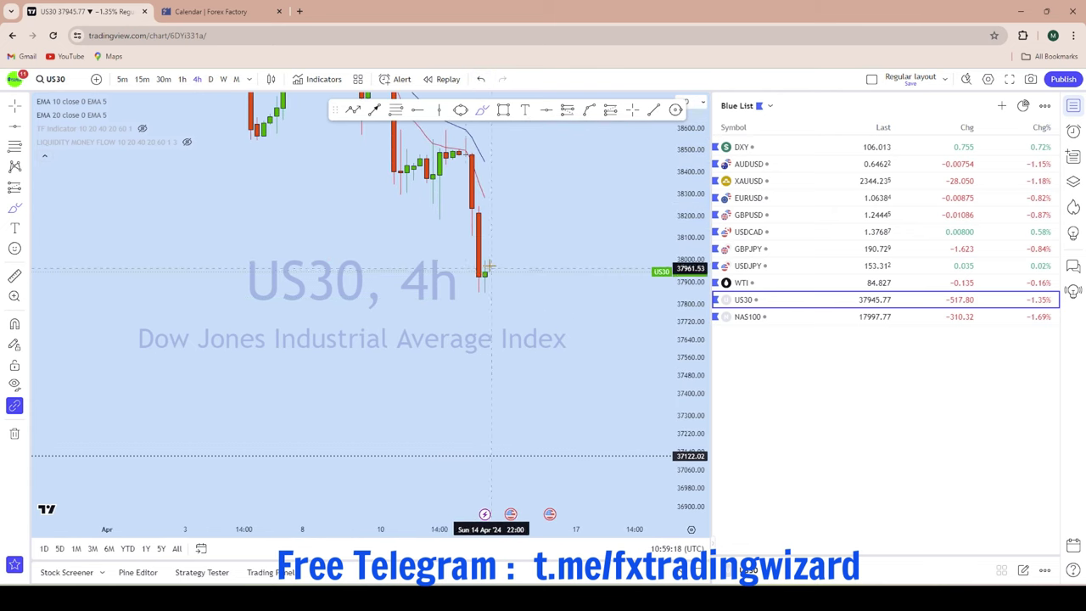
Mark a possible US30 pullback zone at about 38250 with an ellipse just after the latest 4-hour candle
scroll(471, 242, up, 2)
click(460, 110)
mouse_move(439, 211)
mouse_down()
mouse_move(467, 243)
mouse_move(552, 281)
mouse_move(560, 233)
mouse_up()
scroll(560, 233, up, 3)
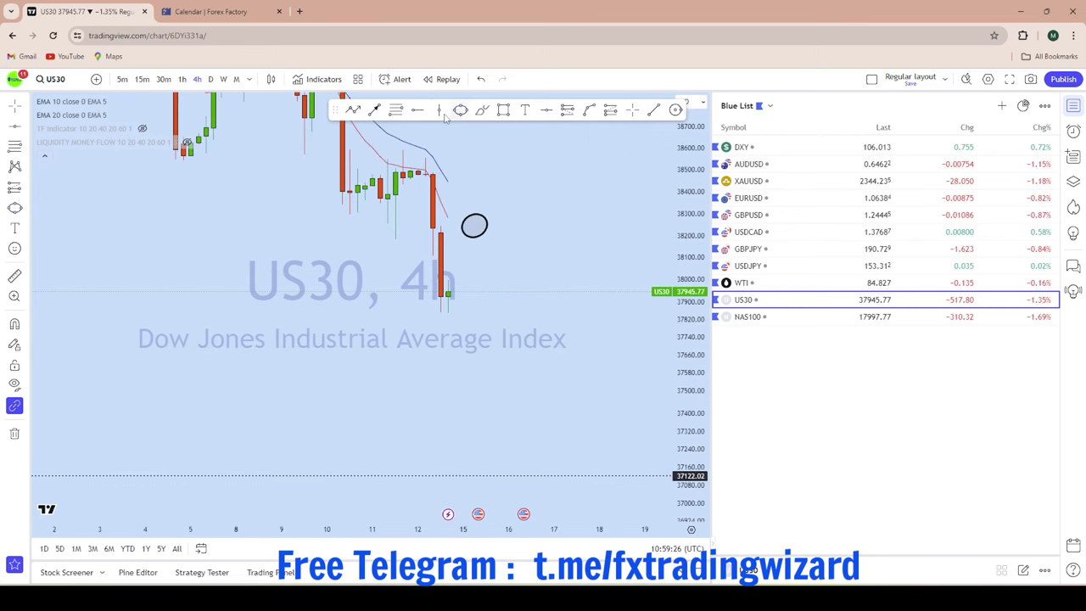
Draw an arrow from the US30 ellipse down to the horizontal line at 37122
click(374, 109)
drag(471, 221, 553, 475)
scroll(580, 378, up, 3)
click(581, 351)
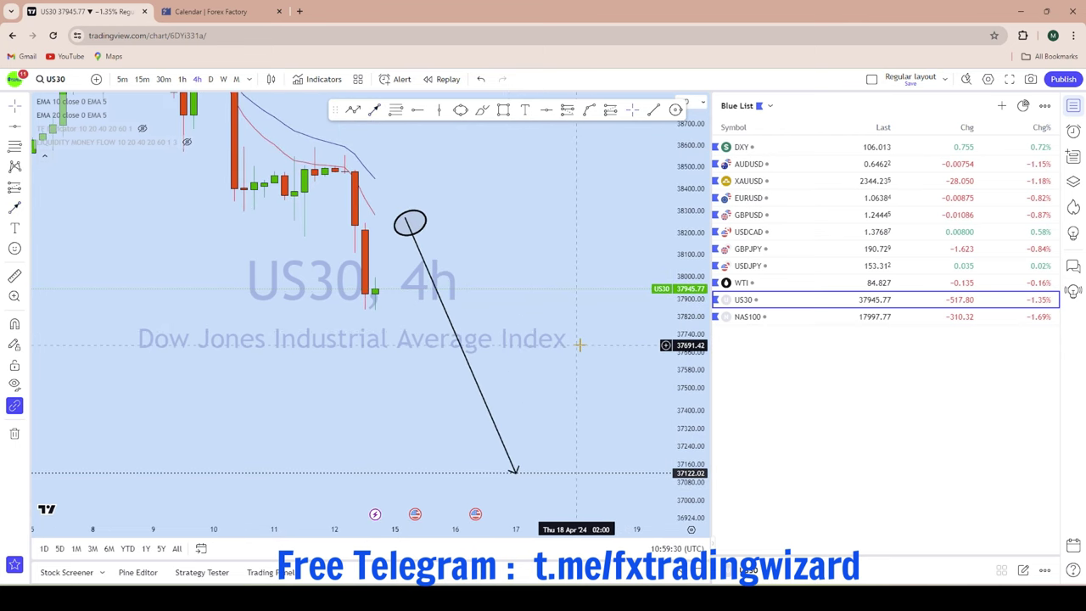
Open the NAS100 chart and remove its 2 existing drawings, keeping the indicators
click(764, 317)
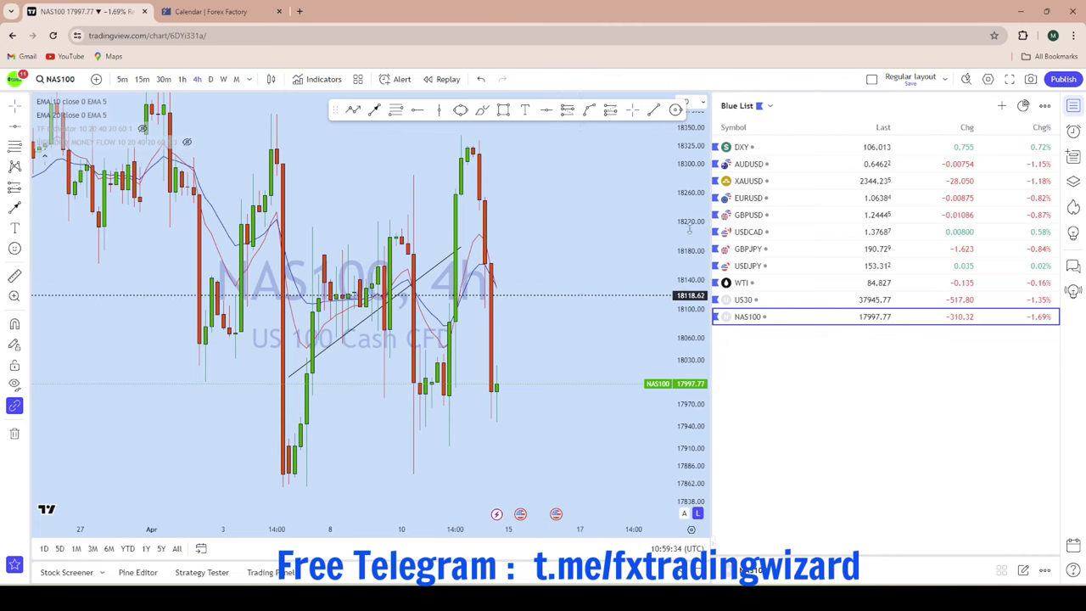
scroll(510, 297, down, 2)
click(13, 433)
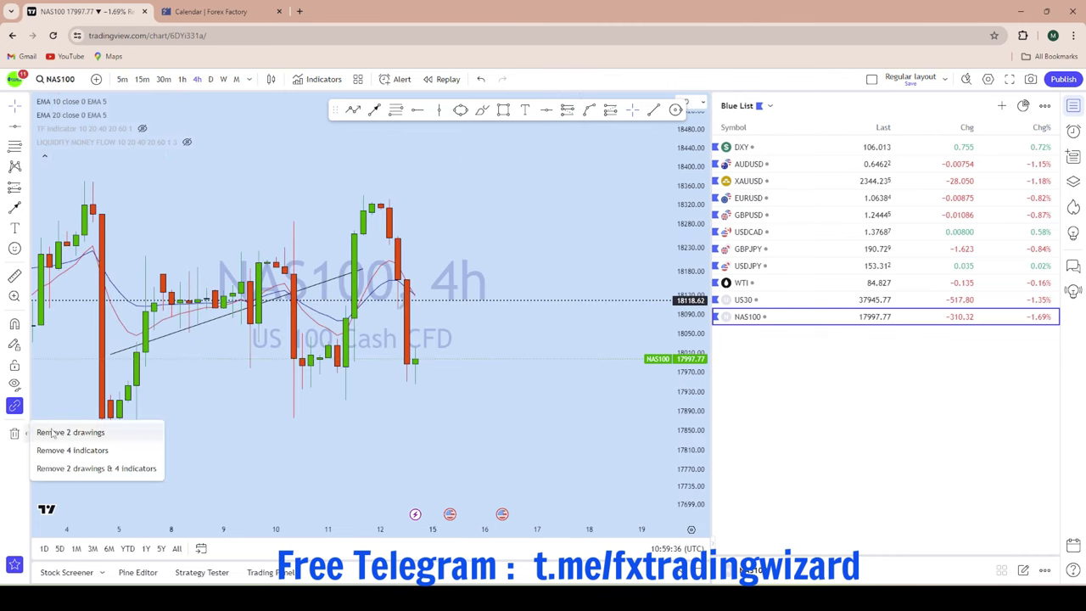
click(60, 431)
click(25, 107)
drag(538, 169, 447, 127)
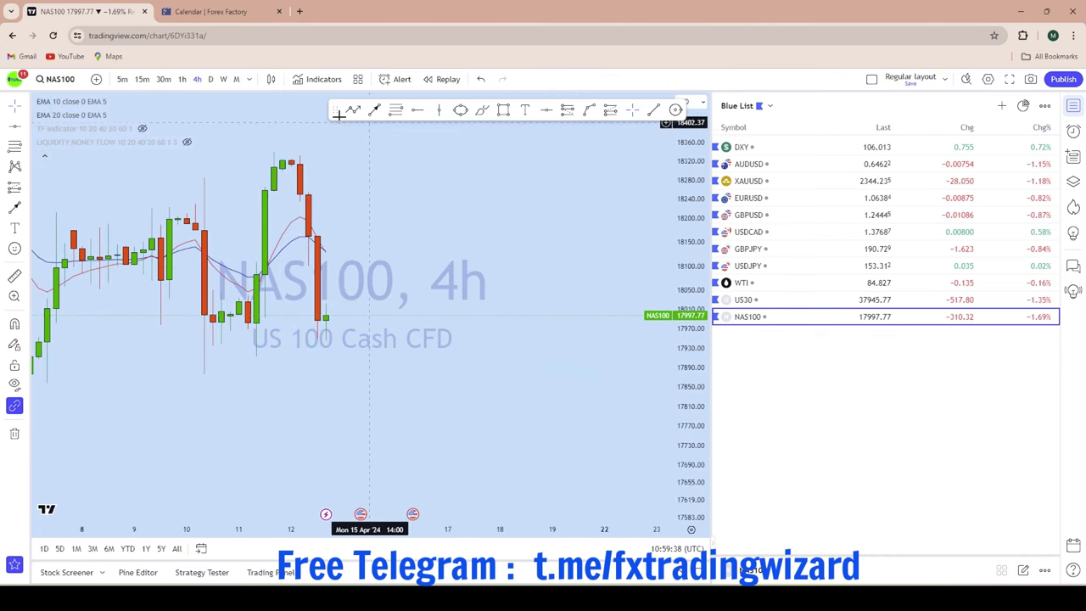
Switch NAS100 to the monthly timeframe and examine the rally and latest candle against the moving averages
scroll(368, 121, down, 3)
click(223, 79)
click(236, 79)
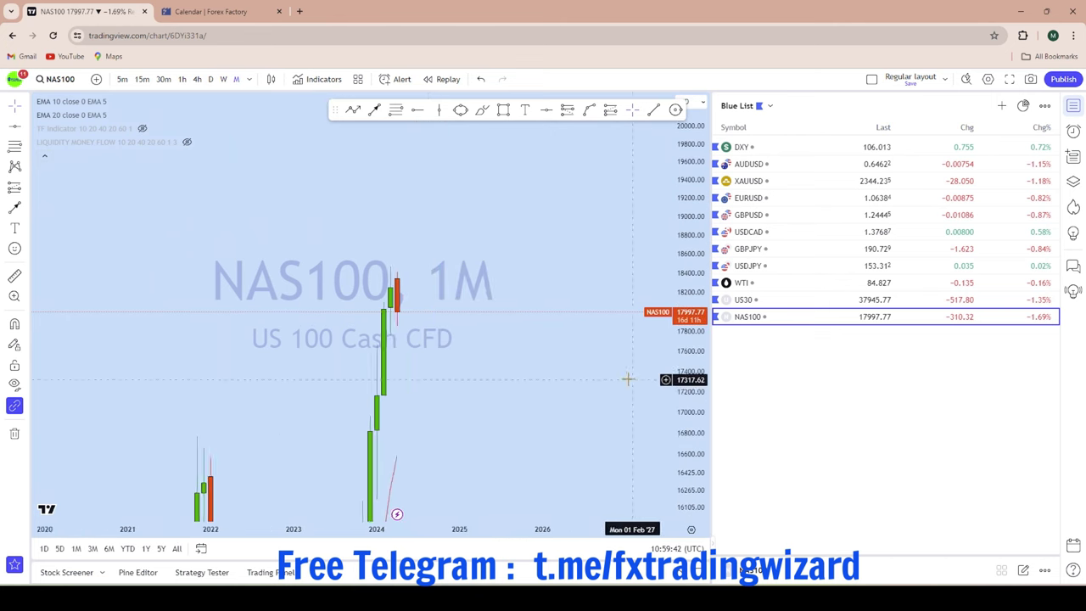
scroll(628, 378, up, 2)
drag(408, 379, 561, 301)
scroll(560, 301, up, 3)
drag(684, 274, 684, 458)
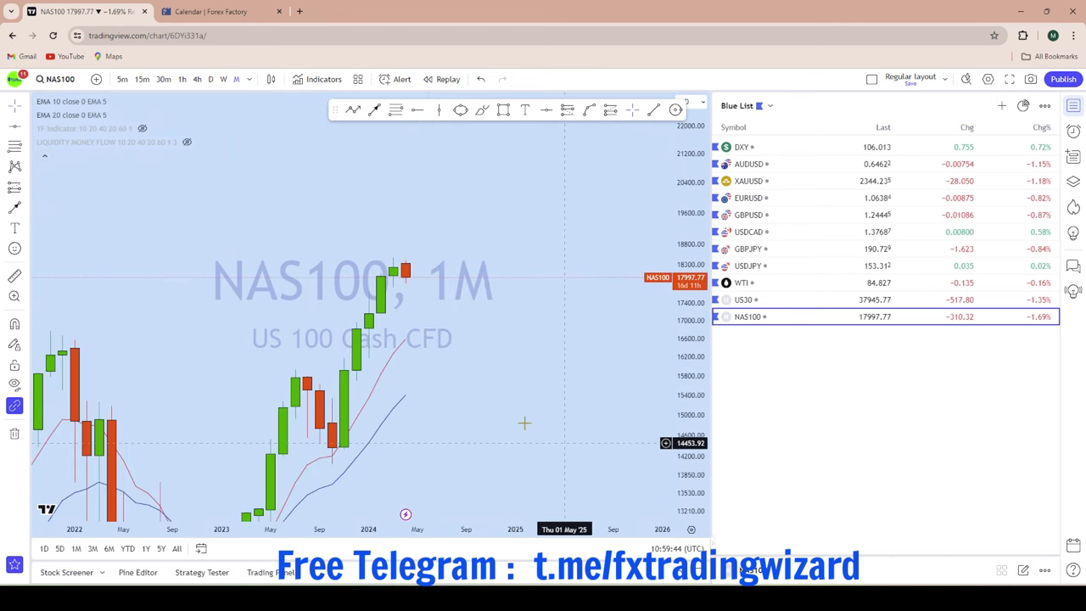
scroll(523, 423, down, 3)
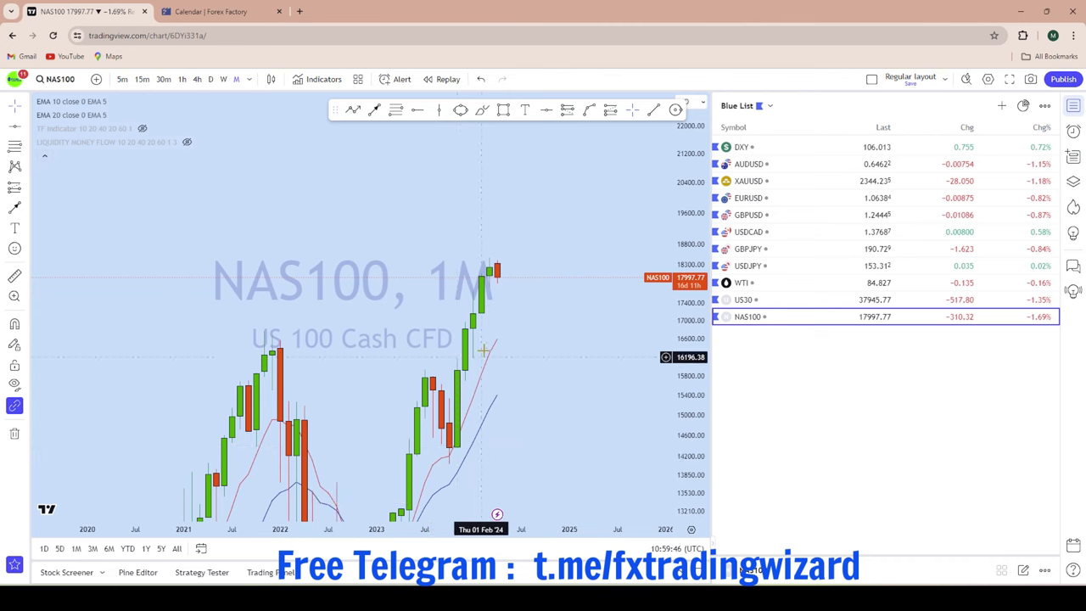
drag(511, 225, 546, 253)
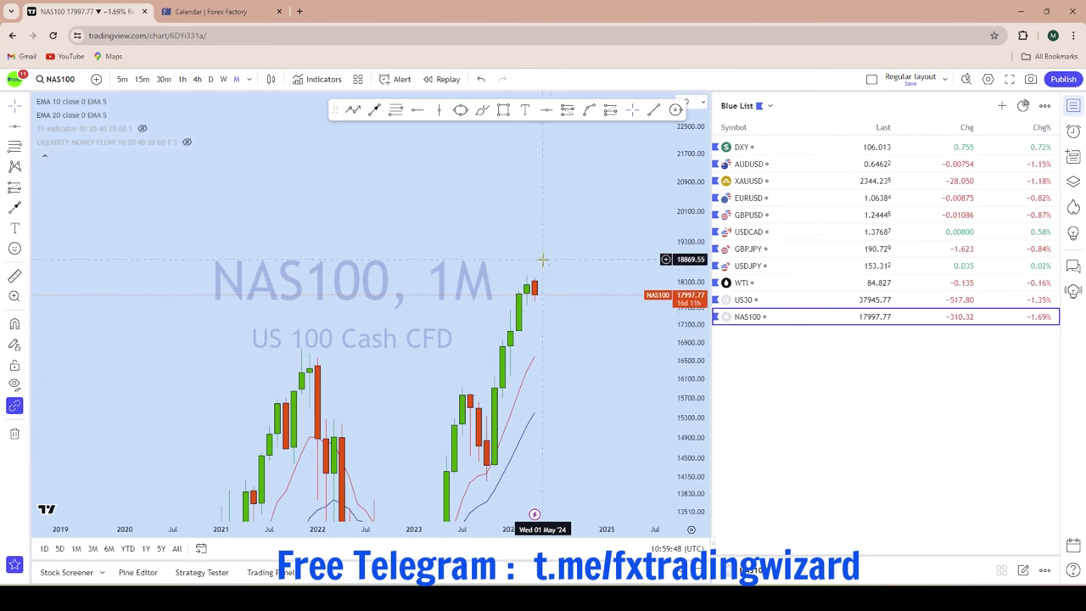
drag(684, 396, 647, 109)
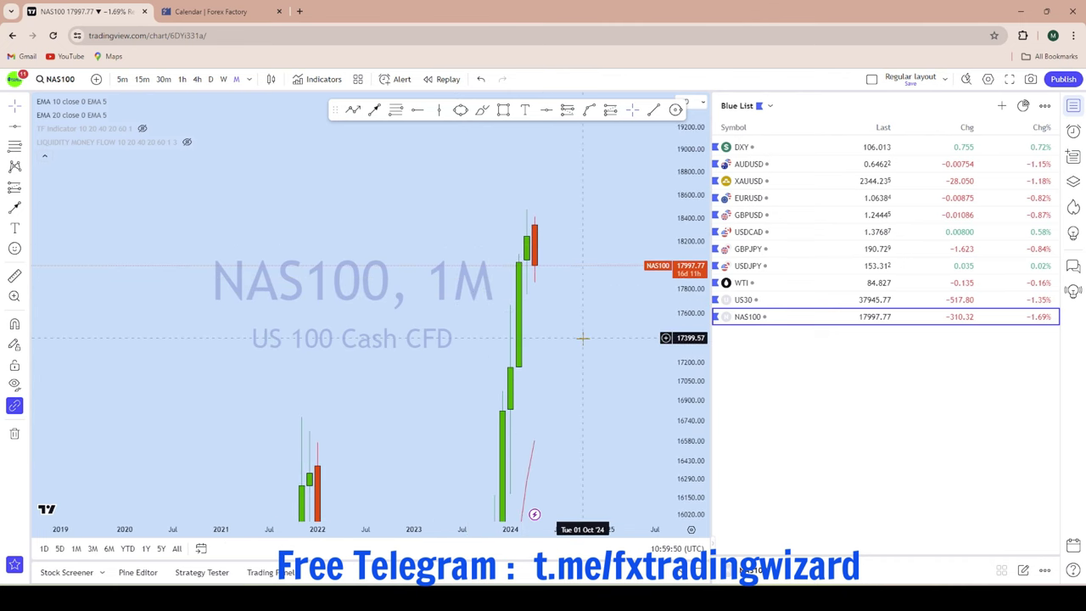
scroll(572, 340, up, 2)
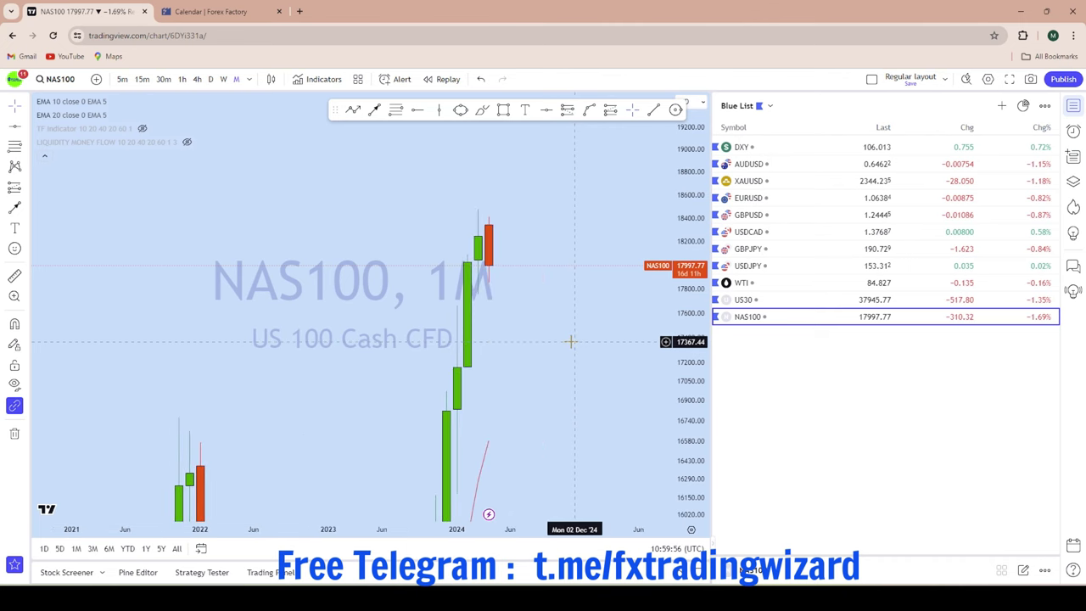
scroll(572, 341, down, 2)
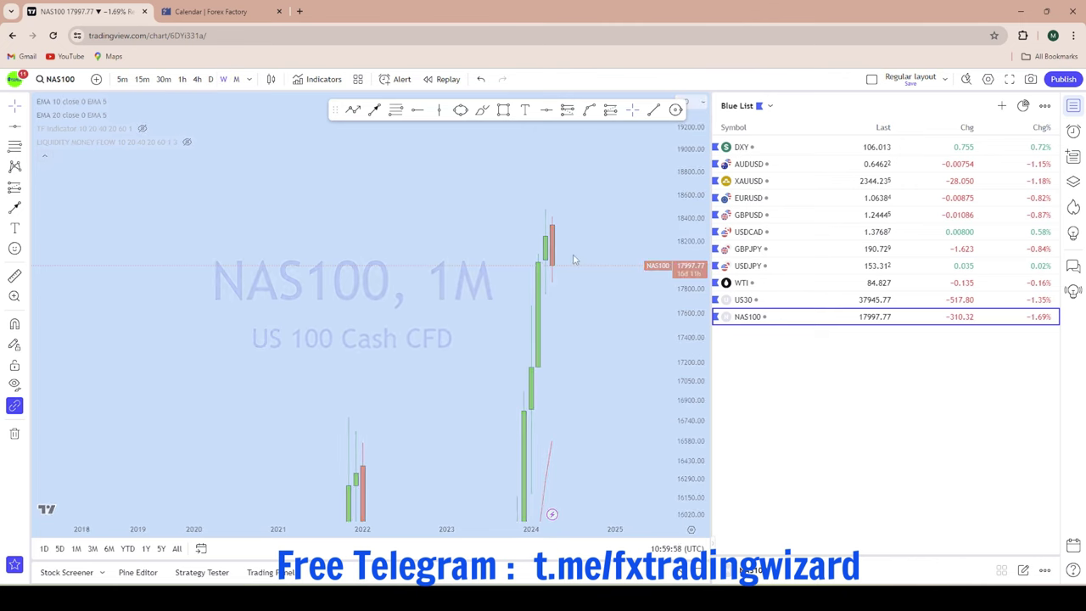
Switch NAS100 to the weekly timeframe and examine the latest candles against the moving averages
scroll(649, 366, up, 2)
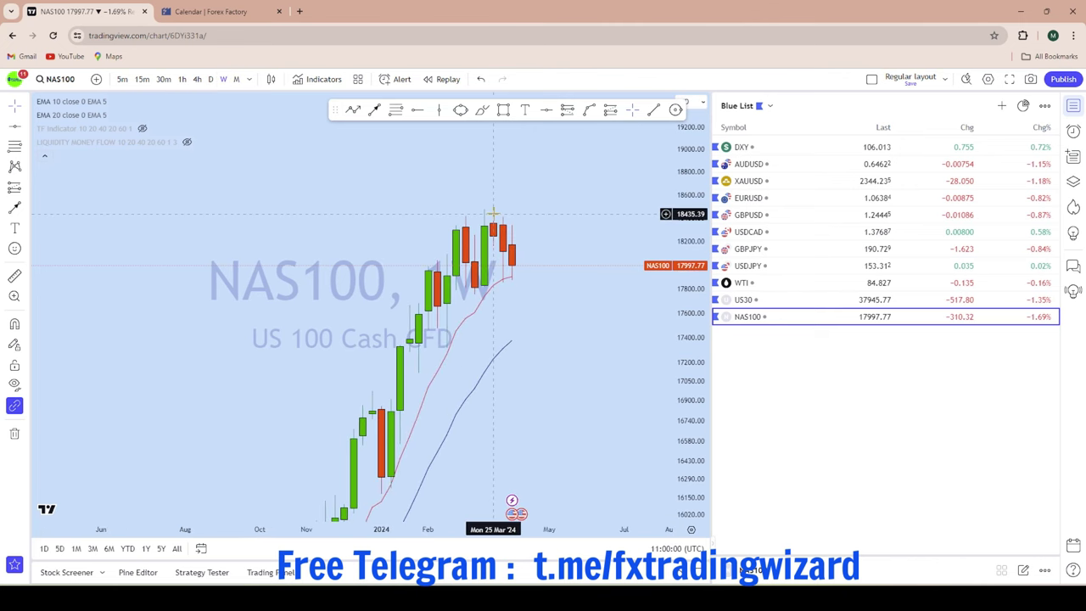
scroll(571, 371, up, 1)
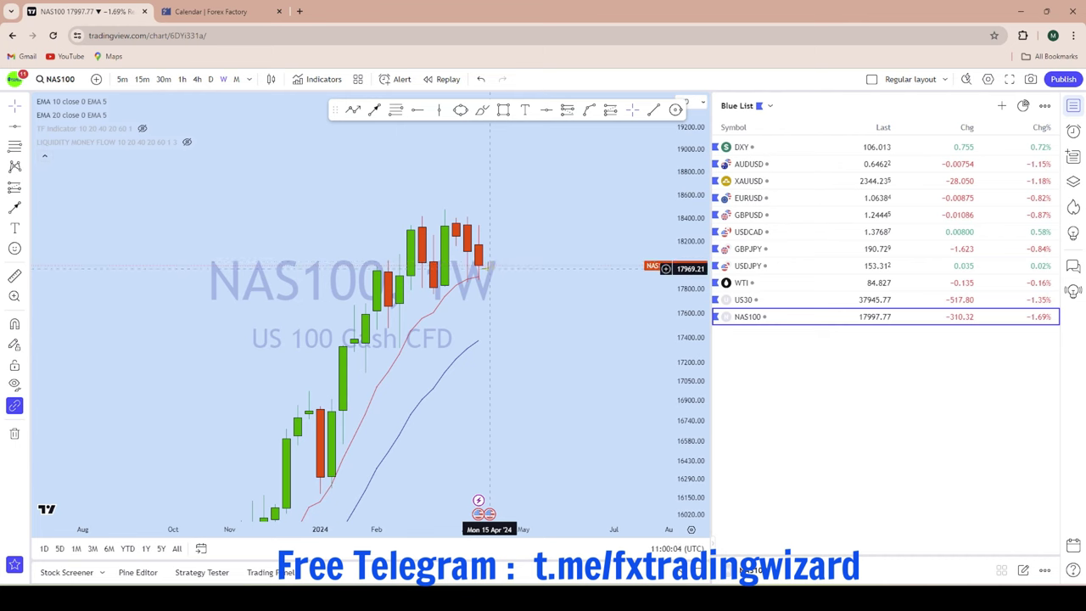
scroll(599, 379, down, 3)
scroll(600, 377, up, 3)
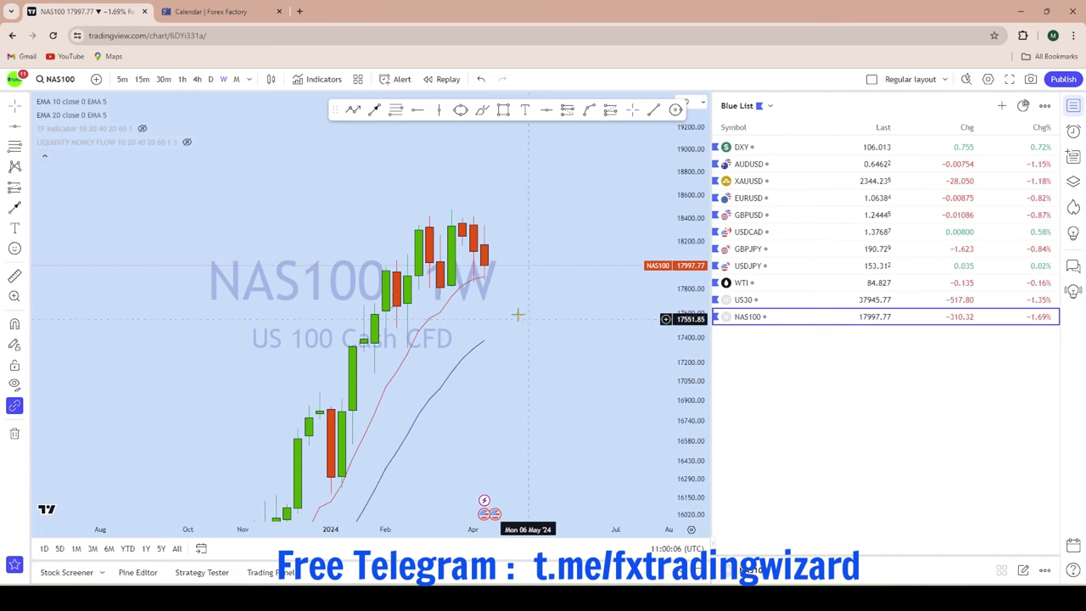
scroll(524, 337, down, 1)
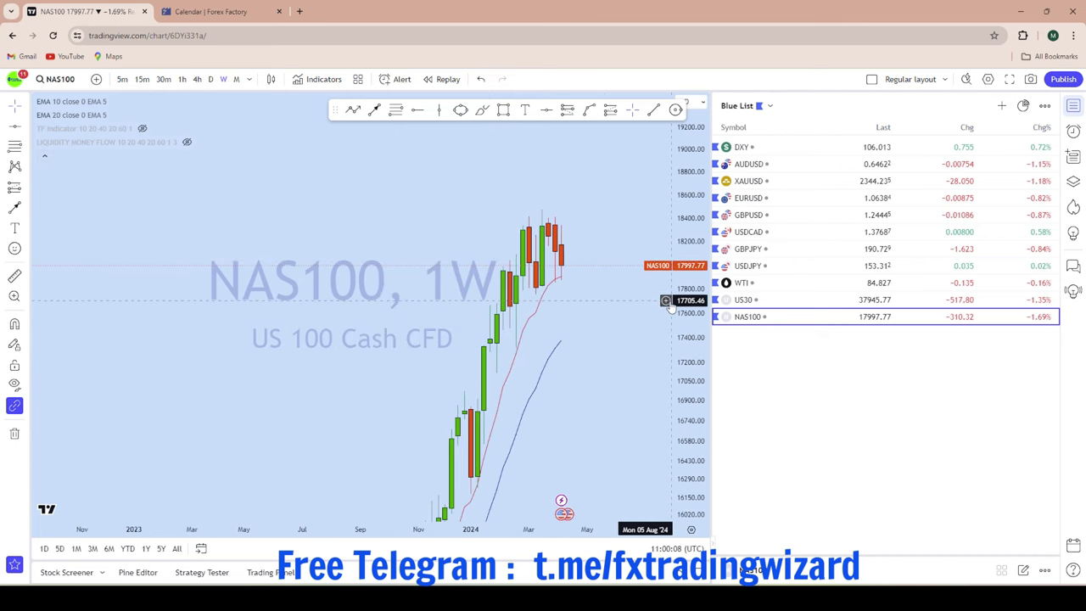
scroll(585, 459, down, 2)
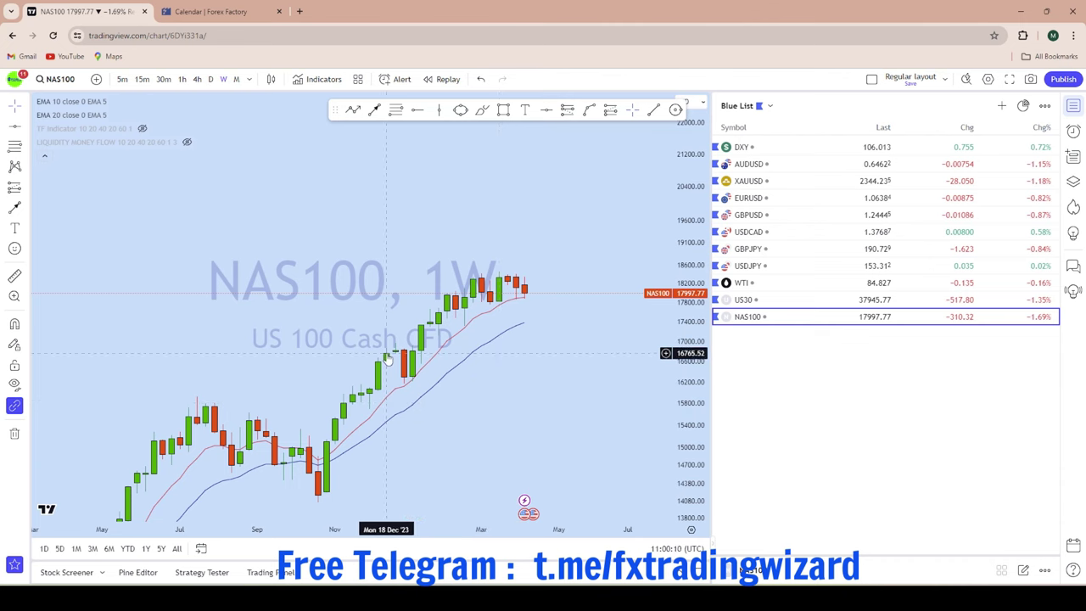
Place a horizontal line at about 17320 on the weekly NAS100 chart
scroll(526, 322, up, 3)
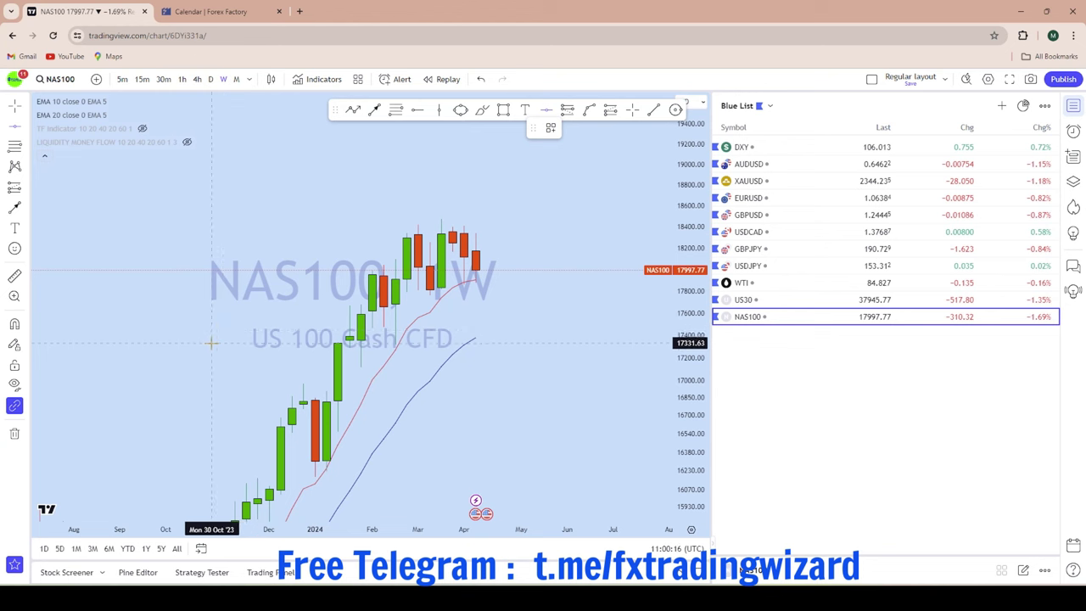
scroll(579, 388, up, 2)
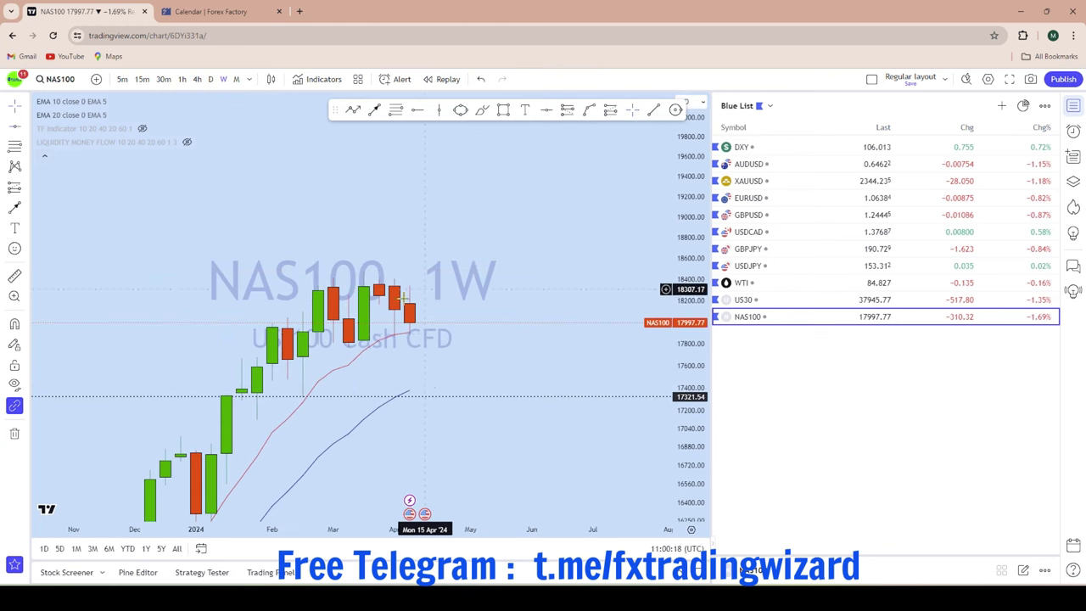
scroll(442, 436, down, 4)
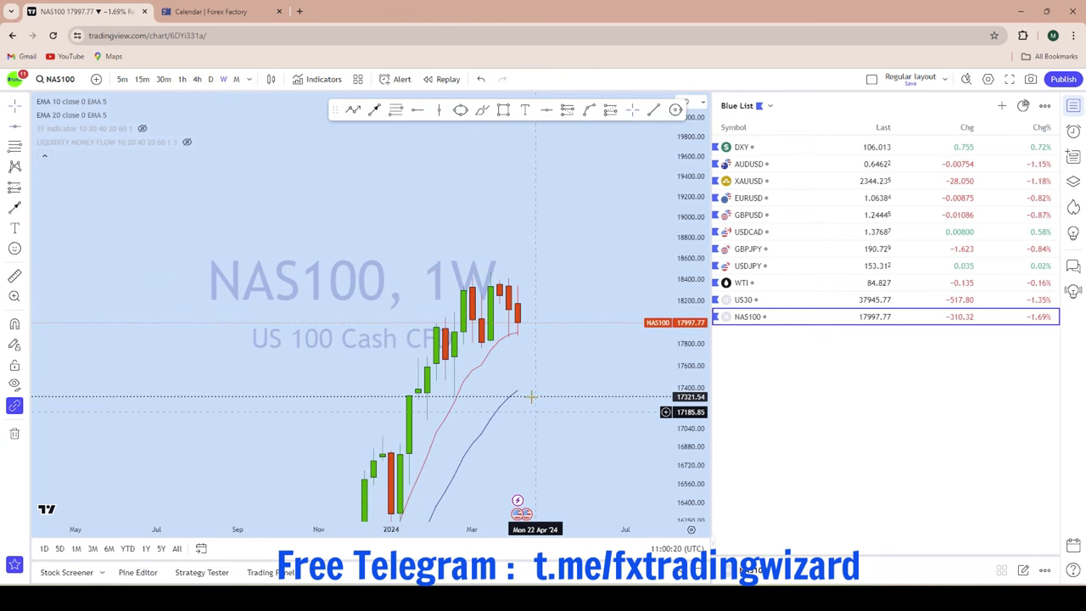
drag(701, 416, 701, 253)
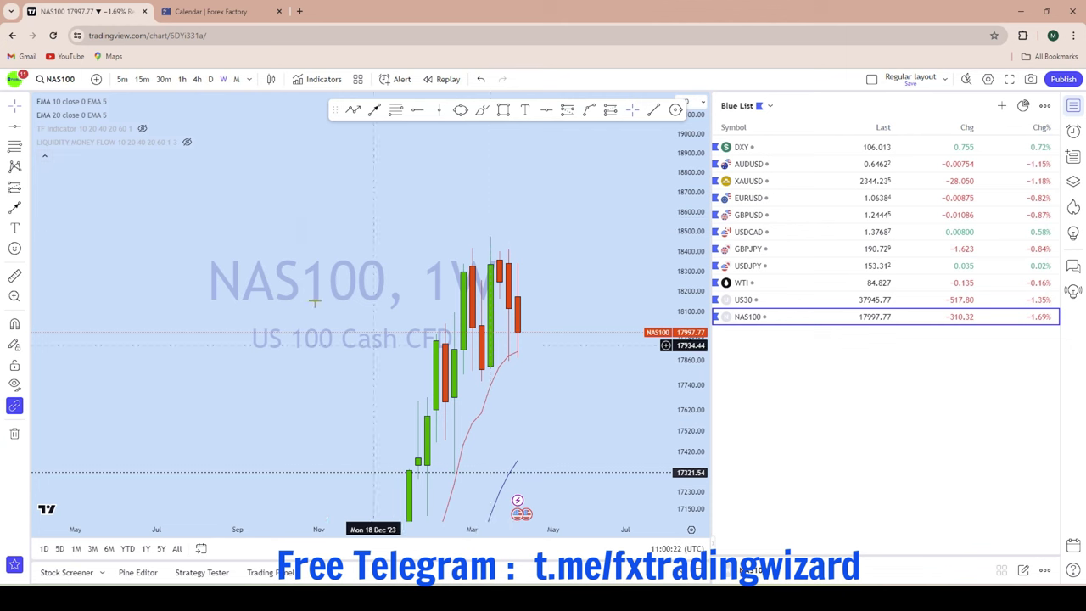
Switch NAS100 to the daily timeframe and examine the recent sideways range and latest bearish candle
click(211, 79)
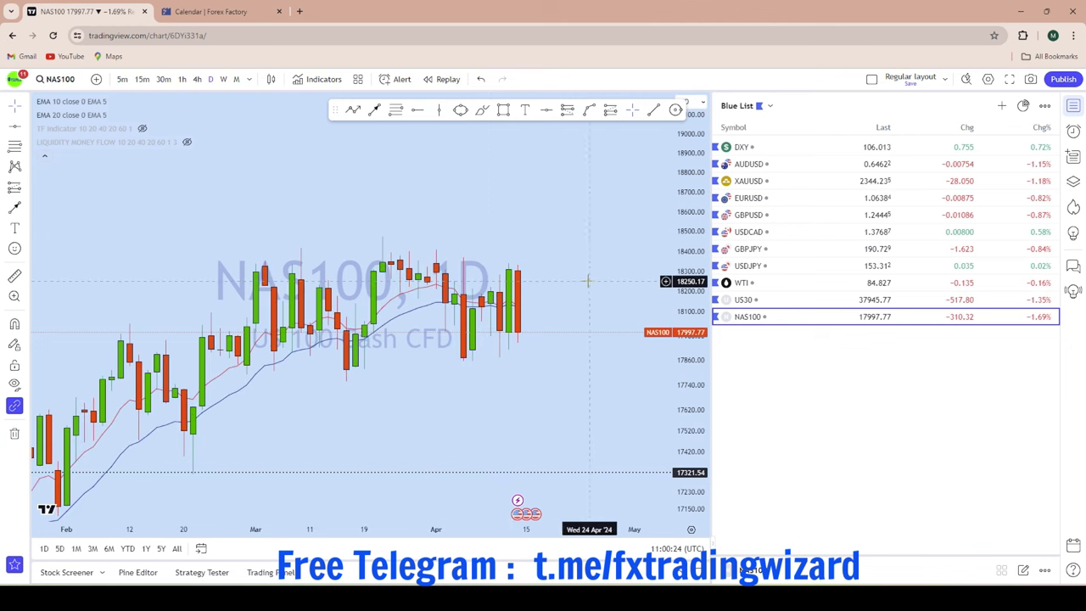
scroll(588, 281, down, 3)
click(15, 106)
drag(547, 201, 419, 170)
scroll(560, 266, down, 3)
scroll(509, 286, up, 3)
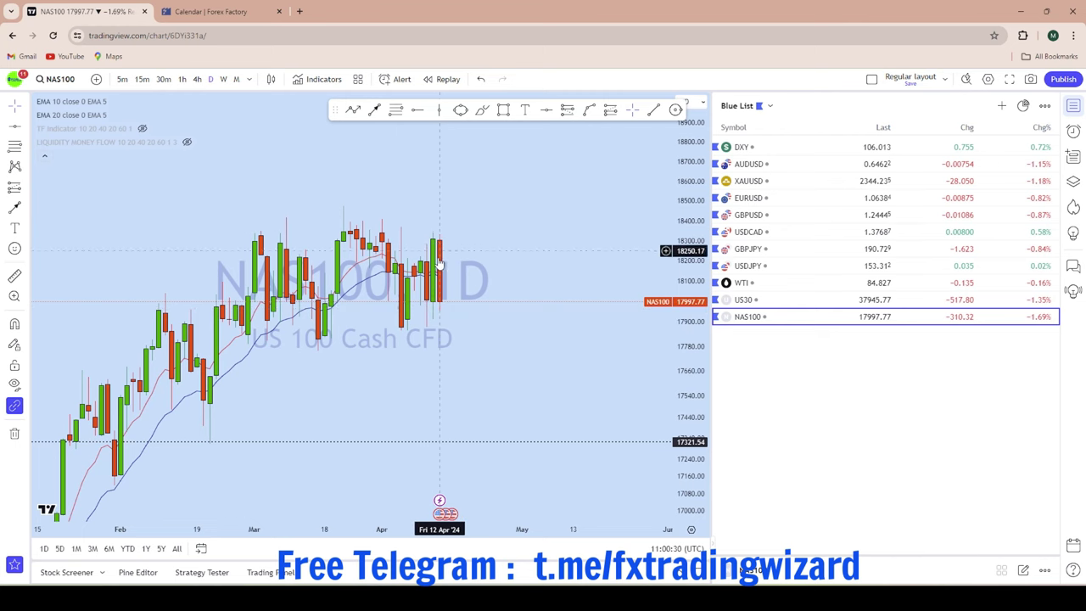
Sketch a possible staged daily NAS100 drop to about 17100 with the Brush, and undo it
scroll(478, 209, up, 2)
click(482, 109)
mouse_move(401, 326)
mouse_down()
mouse_move(424, 277)
mouse_move(422, 306)
mouse_move(399, 259)
mouse_move(469, 397)
mouse_move(473, 485)
mouse_move(509, 505)
mouse_up()
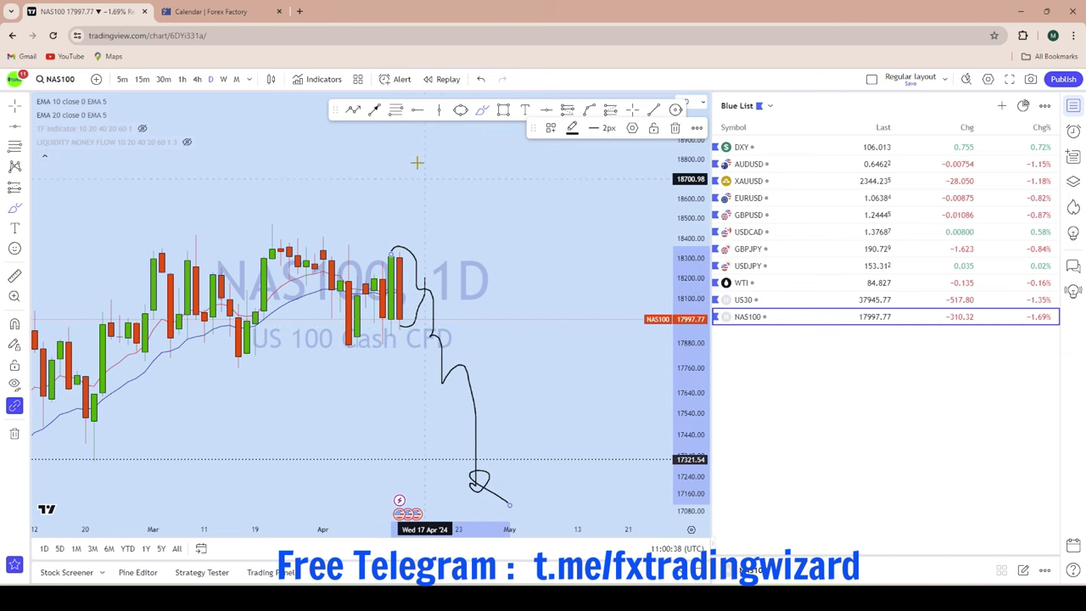
click(481, 79)
scroll(395, 189, down, 4)
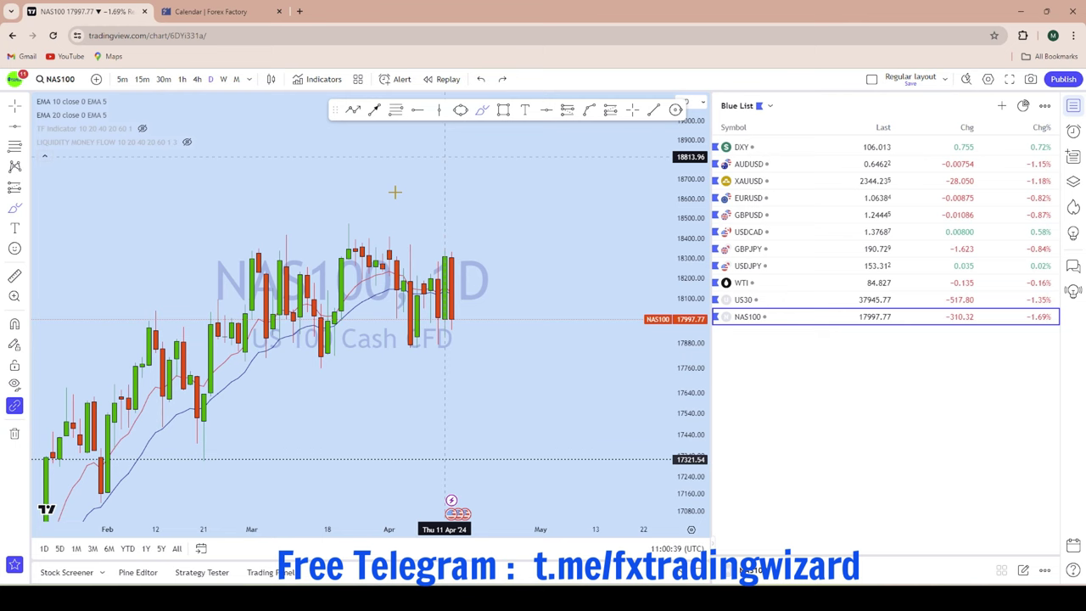
Switch NAS100 to the 4-hour timeframe and draw a descending Brush line from about 18420 to about 18040
click(197, 78)
scroll(622, 259, down, 2)
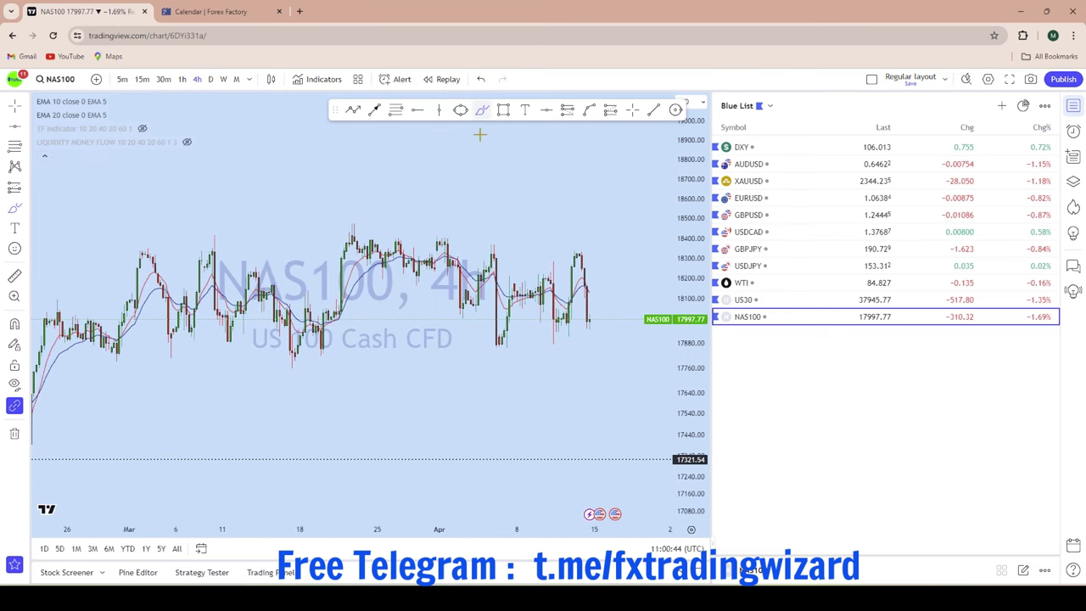
click(364, 234)
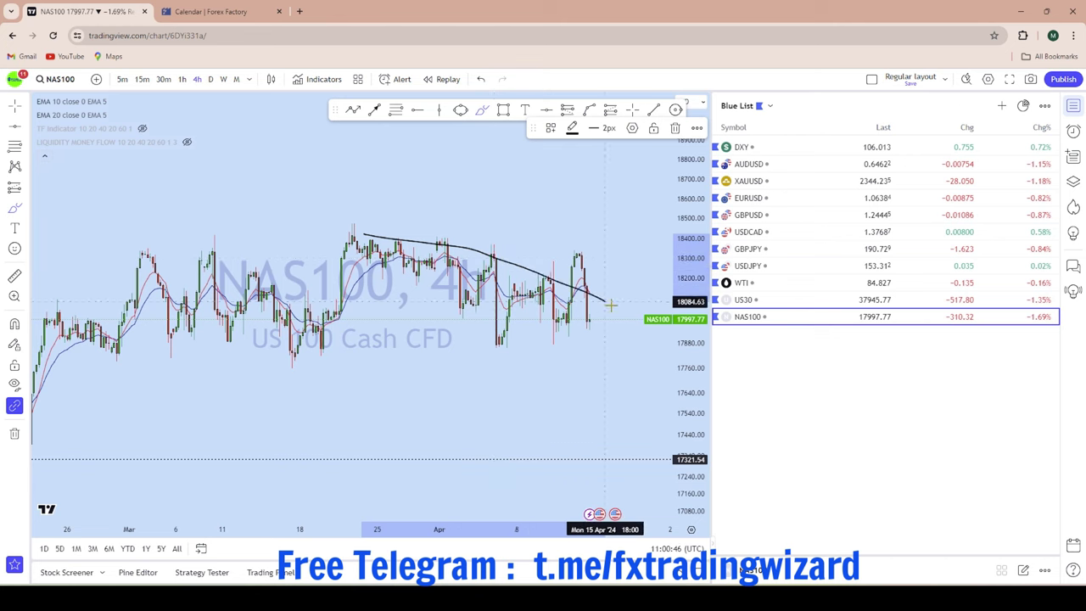
scroll(611, 304, up, 3)
click(604, 311)
Sketch a NAS100 retest near 18100 and a drop to about 17220 with the Brush, and circle the retest with an ellipse
mouse_move(536, 252)
mouse_down()
mouse_move(551, 322)
mouse_move(562, 299)
mouse_move(606, 477)
mouse_up()
scroll(630, 211, down, 3)
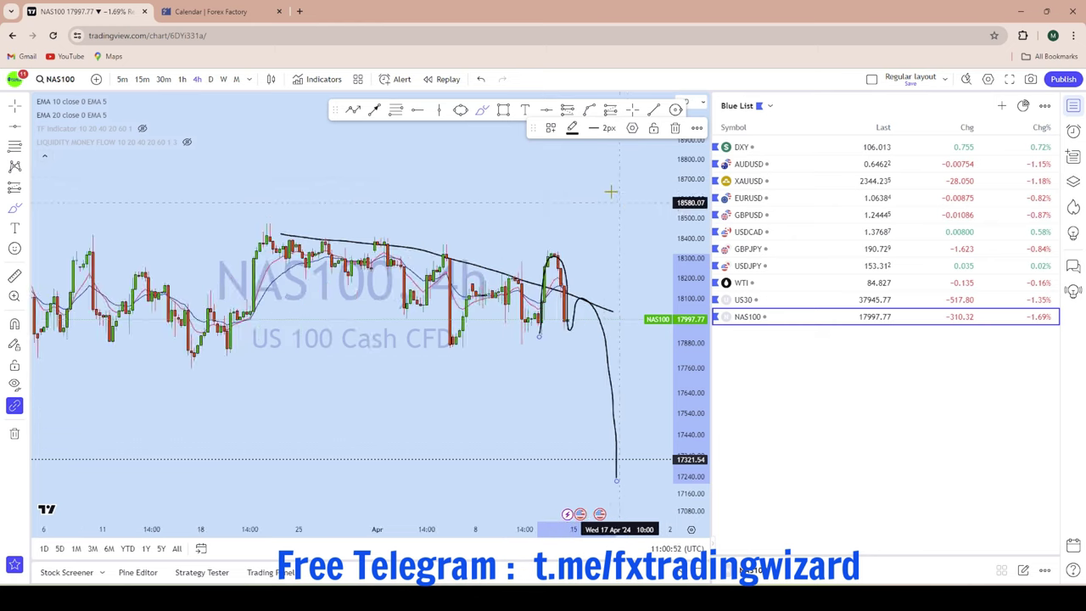
scroll(611, 192, up, 2)
click(460, 110)
click(533, 305)
click(556, 296)
click(560, 305)
drag(622, 253, 514, 219)
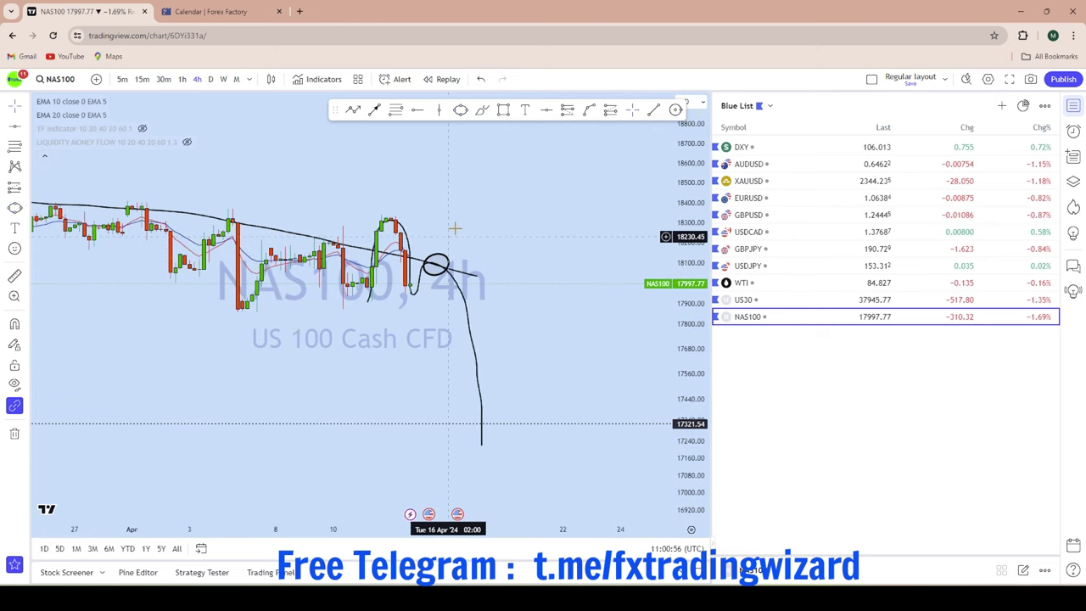
Draw an arrow on 4-hour NAS100 from the ellipse at about 18087 down to about 17338
scroll(458, 224, down, 3)
click(375, 111)
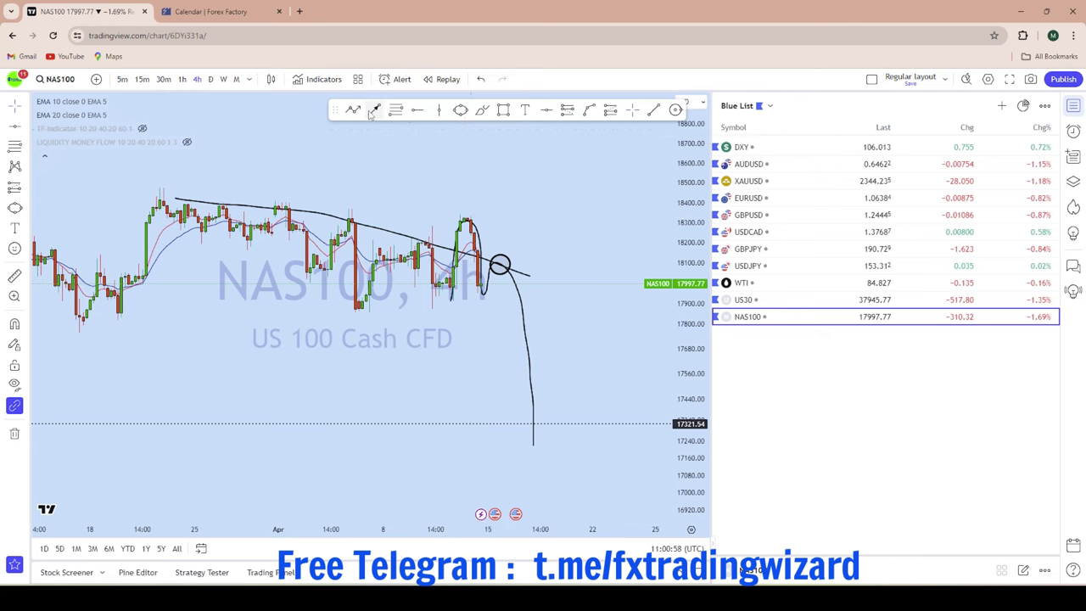
drag(506, 274, 534, 417)
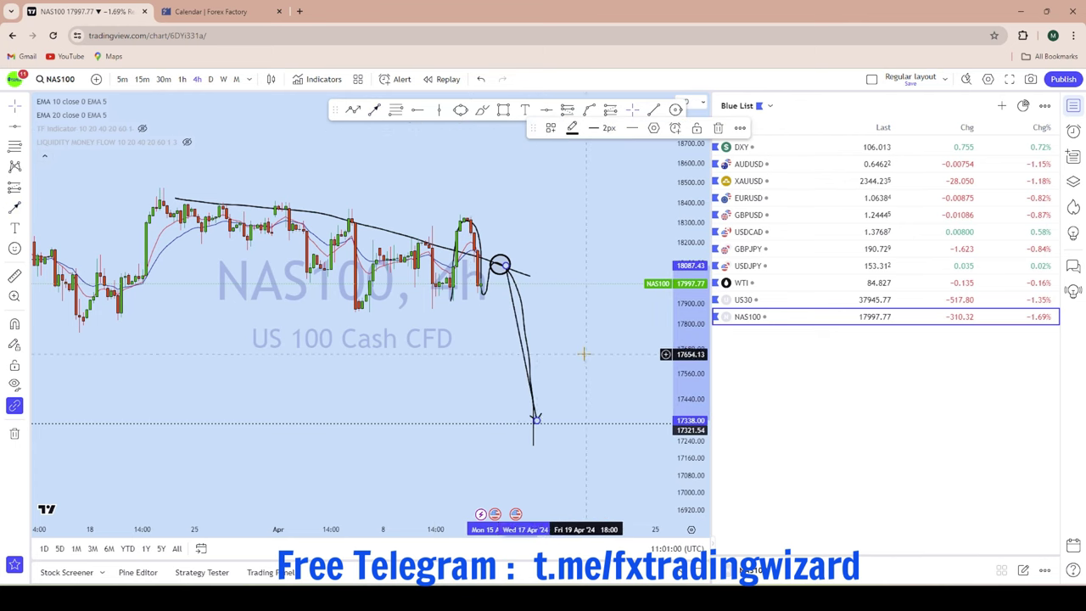
scroll(584, 353, up, 2)
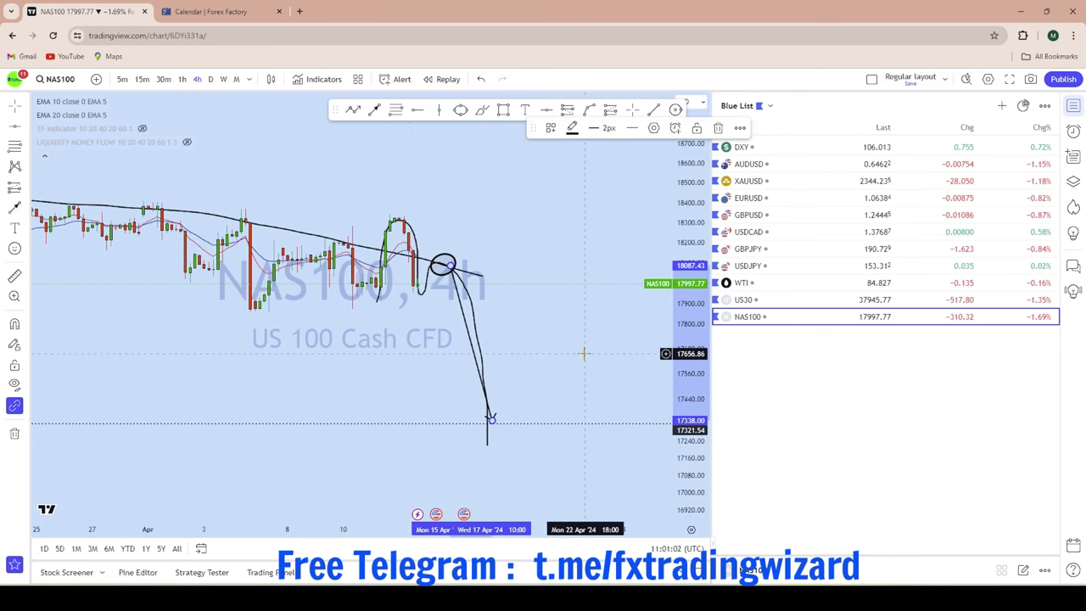